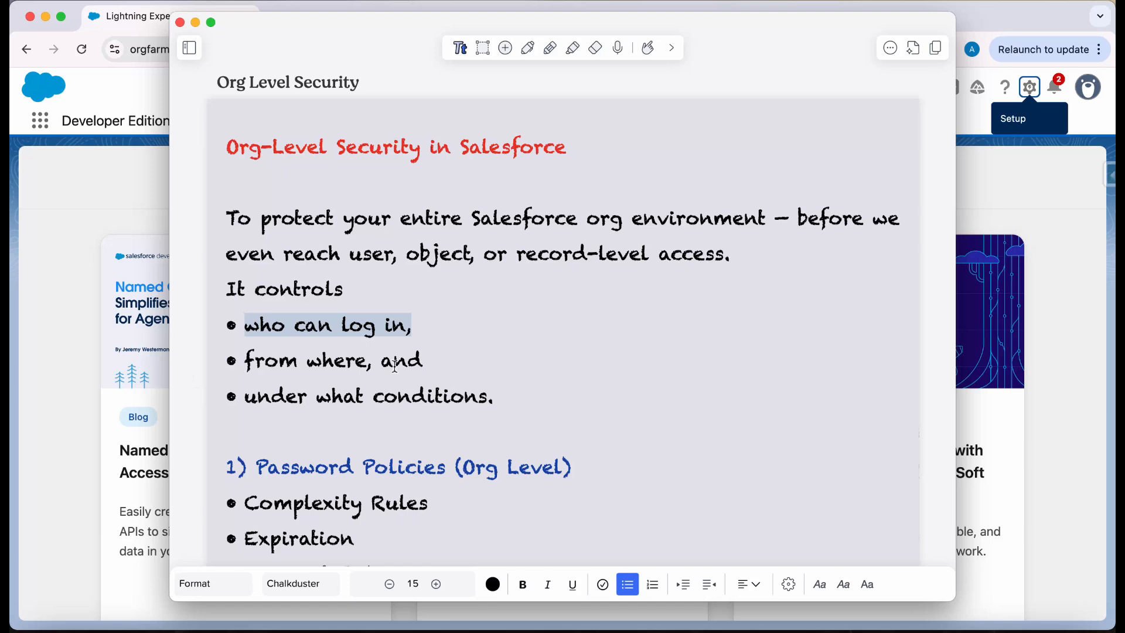
# Highlight the bullets about where and when, then clear the highlight.
pyautogui.moveTo(242, 401); pyautogui.dragTo(453, 404)
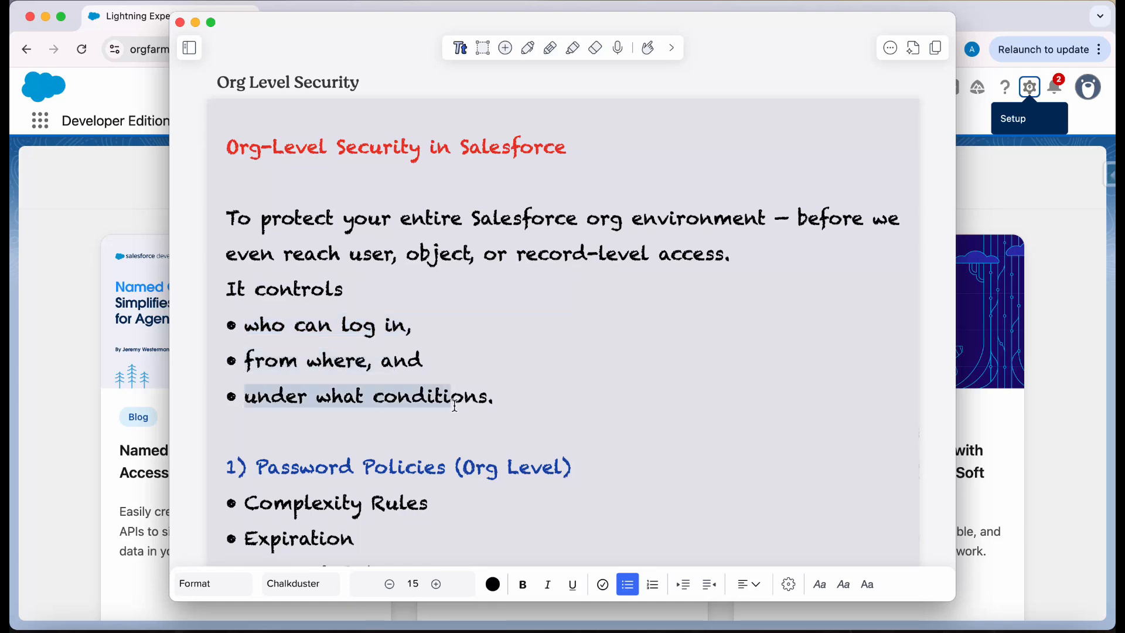
pyautogui.moveTo(530, 405); pyautogui.dragTo(210, 306)
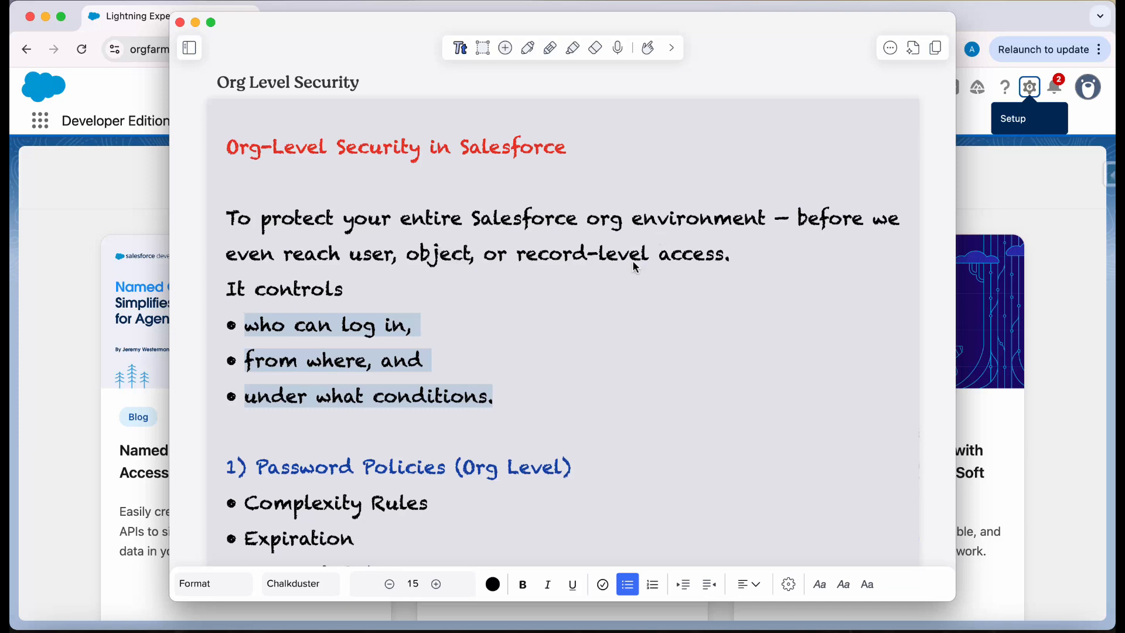
pyautogui.click(516, 451)
pyautogui.scroll(-4, 516, 449)
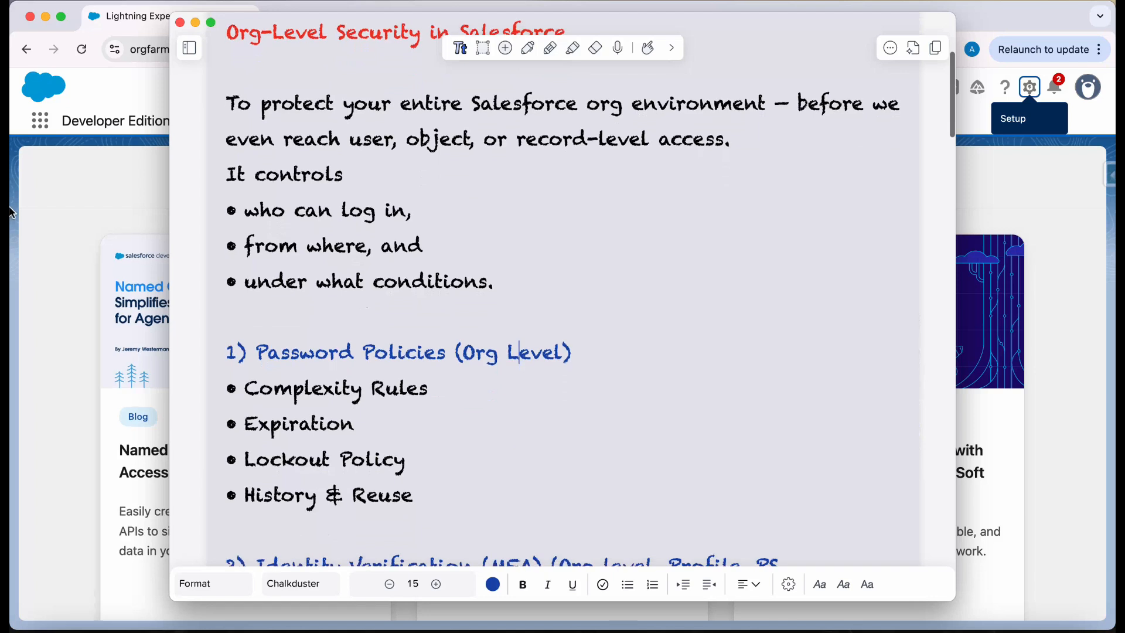
# Open login.salesforce.com in a new Chrome tab and autofill the saved login credentials.
pyautogui.click(81, 197)
pyautogui.click(279, 18)
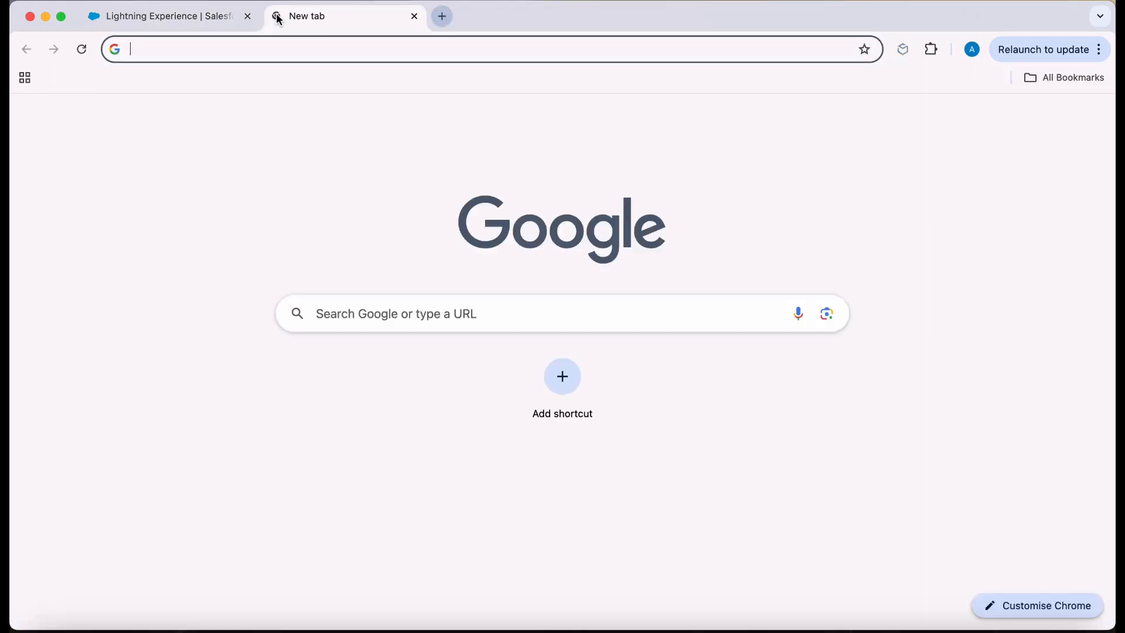
pyautogui.write('log')
pyautogui.press('Return')
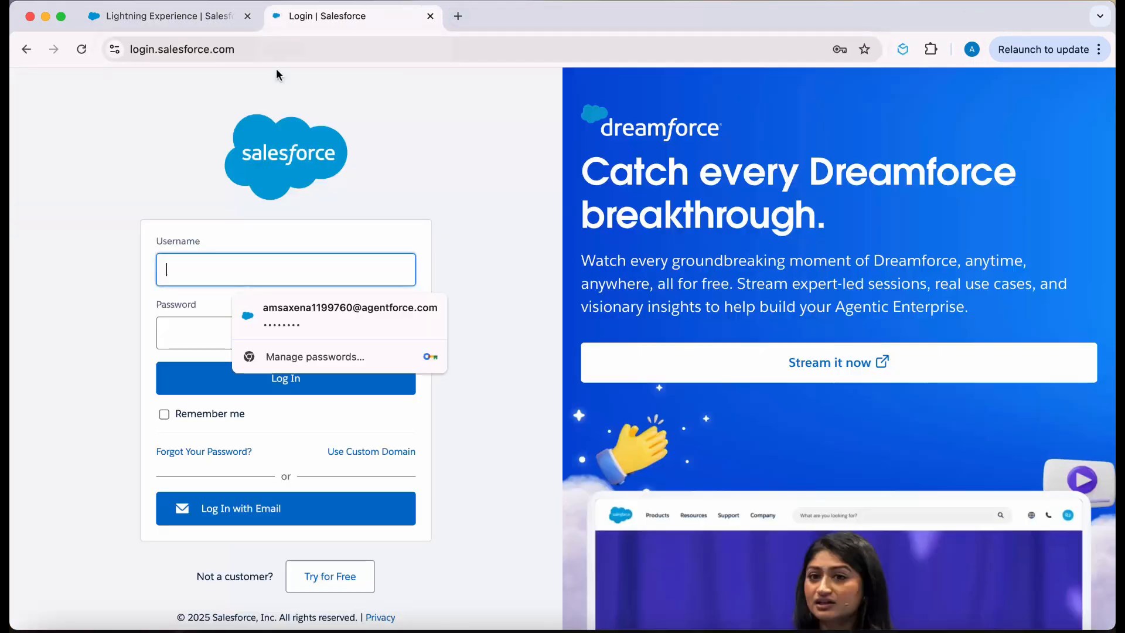
pyautogui.click(278, 306)
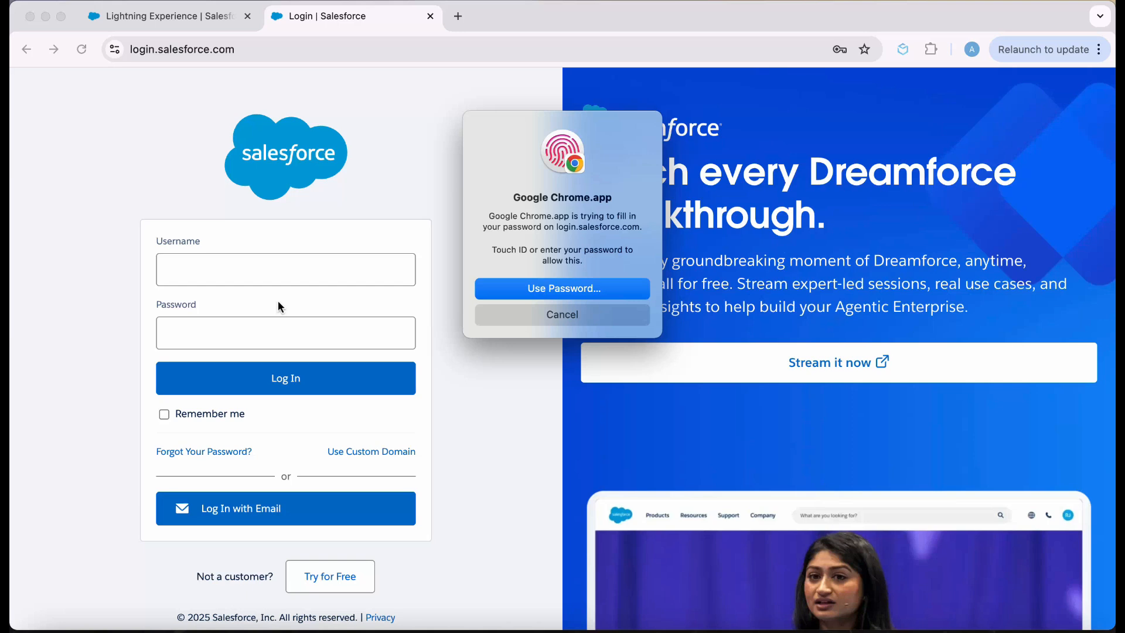
pyautogui.click(184, 325)
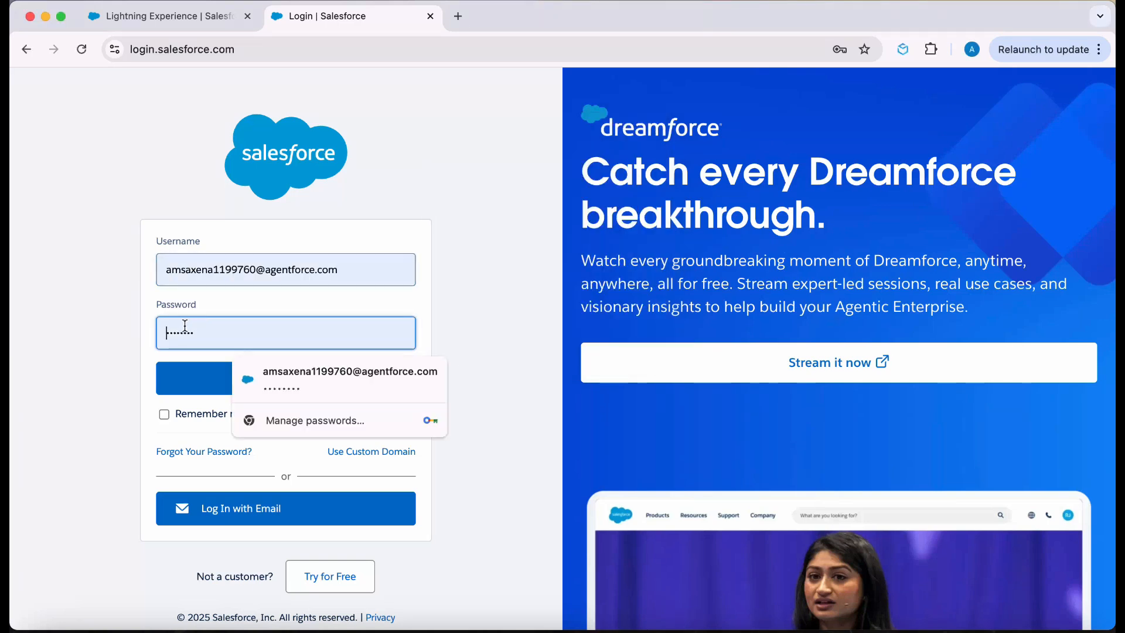
pyautogui.moveTo(167, 332); pyautogui.dragTo(216, 340)
# Back in the org tab, open Setup in a new tab and Quick Find 'pass'.
pyautogui.click(143, 20)
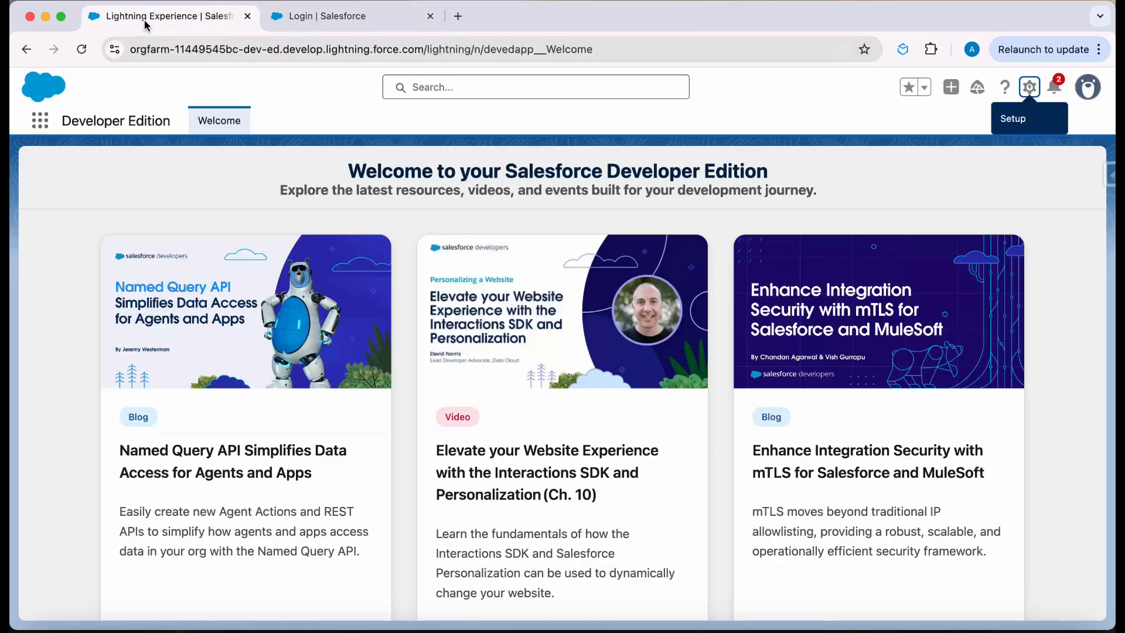
pyautogui.click(1031, 89)
pyautogui.click(986, 152)
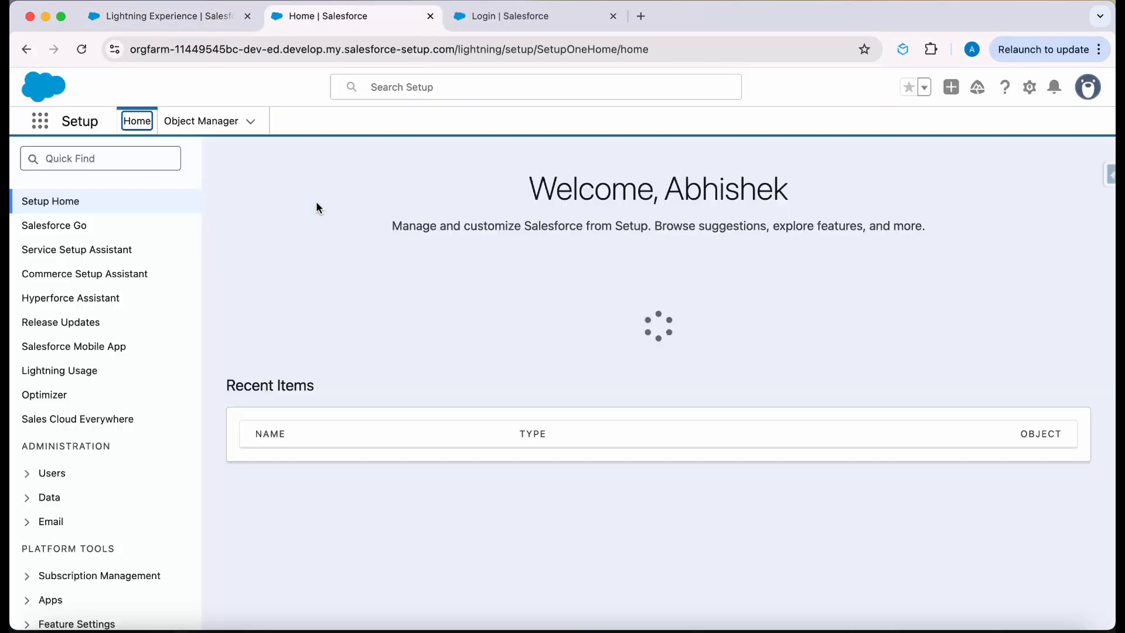
pyautogui.click(75, 157)
pyautogui.write('passp')
pyautogui.press('BackSpace')
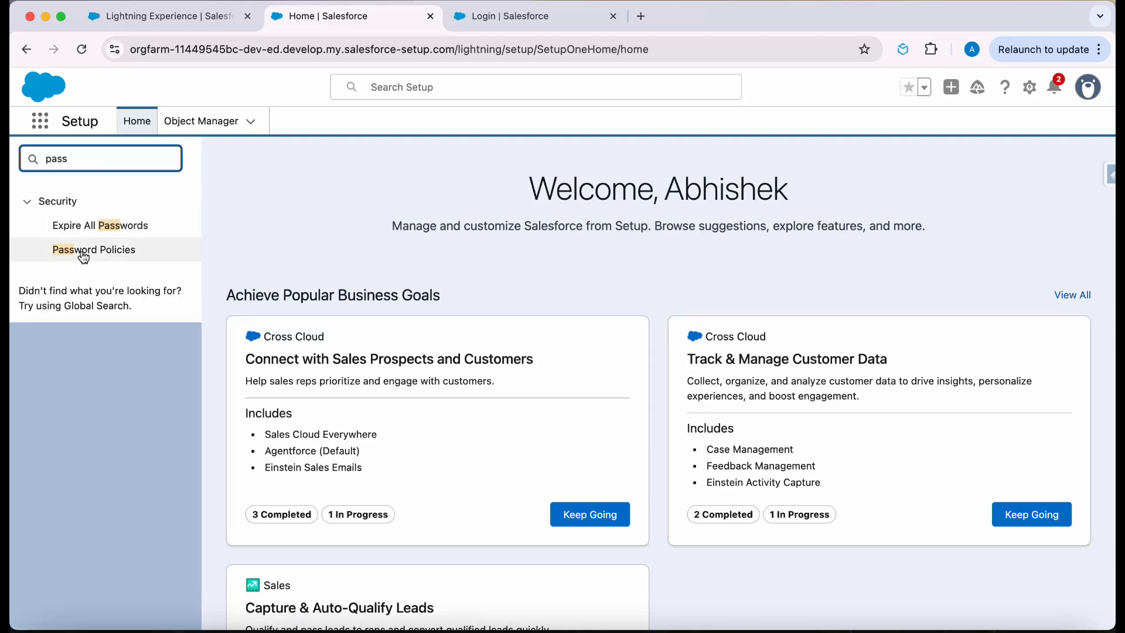
# Open Password Policies and leave password expiry at 90 days.
pyautogui.click(83, 251)
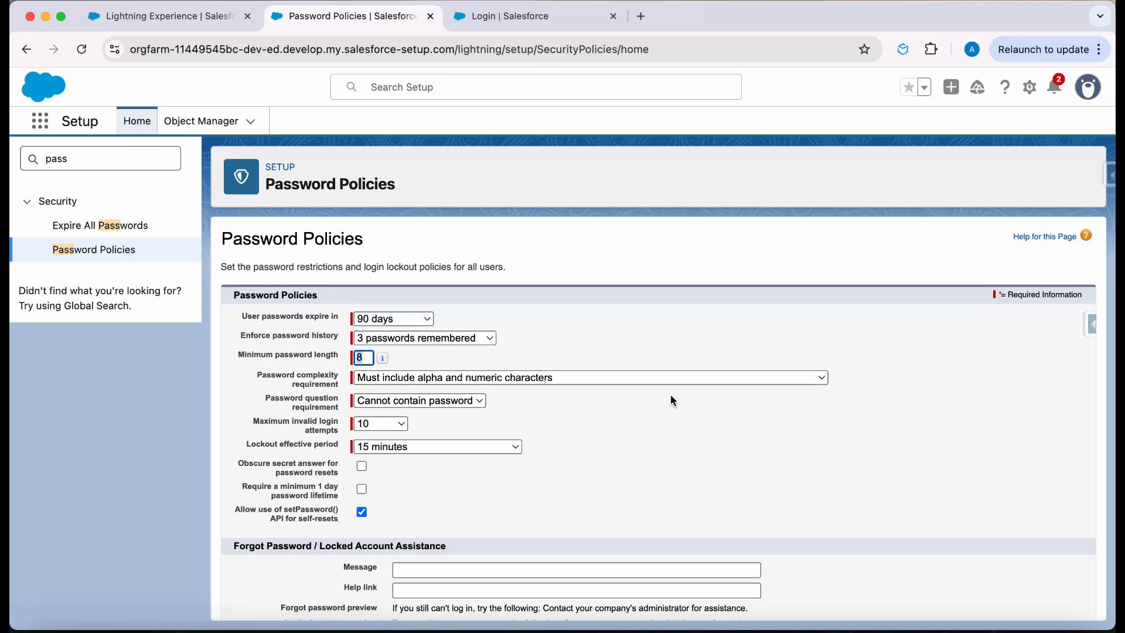
pyautogui.moveTo(236, 316); pyautogui.dragTo(335, 319)
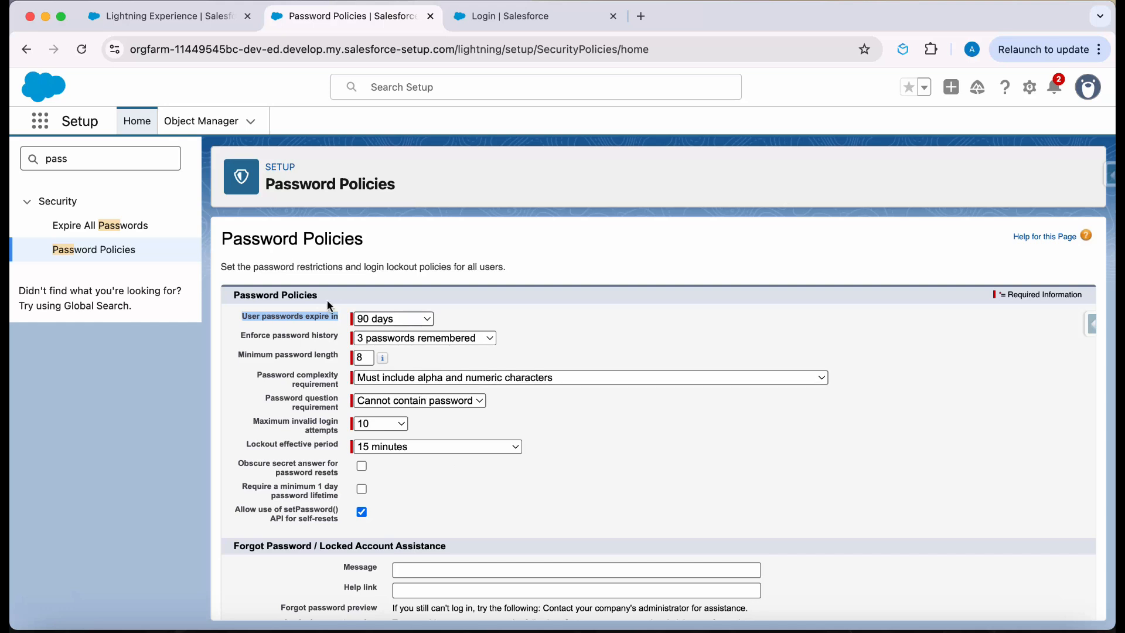
pyautogui.click(395, 319)
pyautogui.click(397, 321)
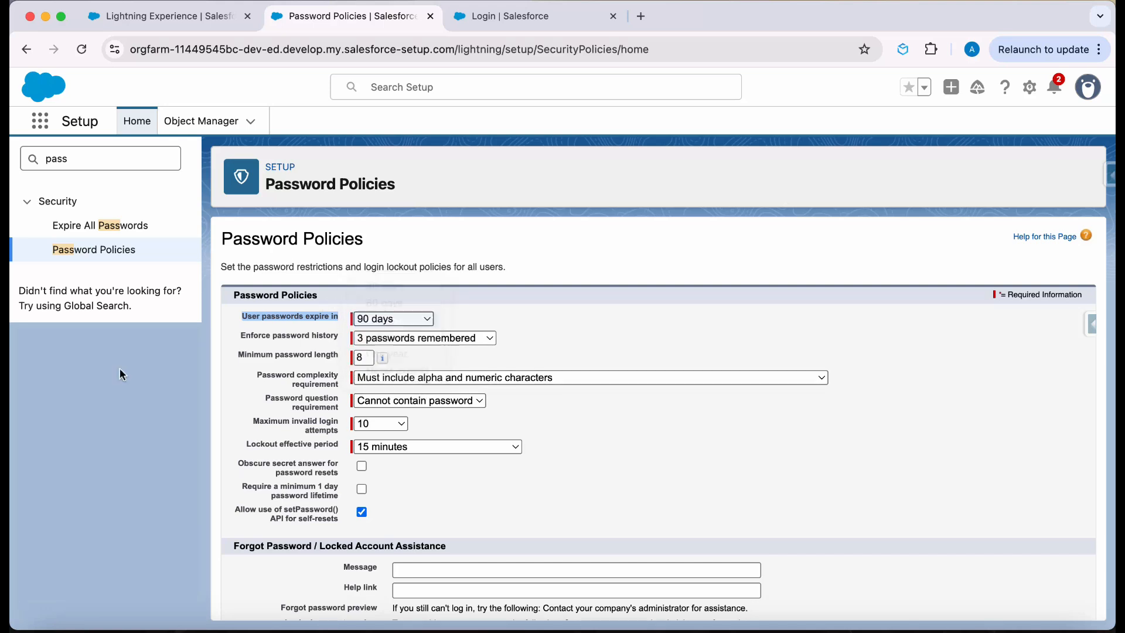
pyautogui.click(249, 326)
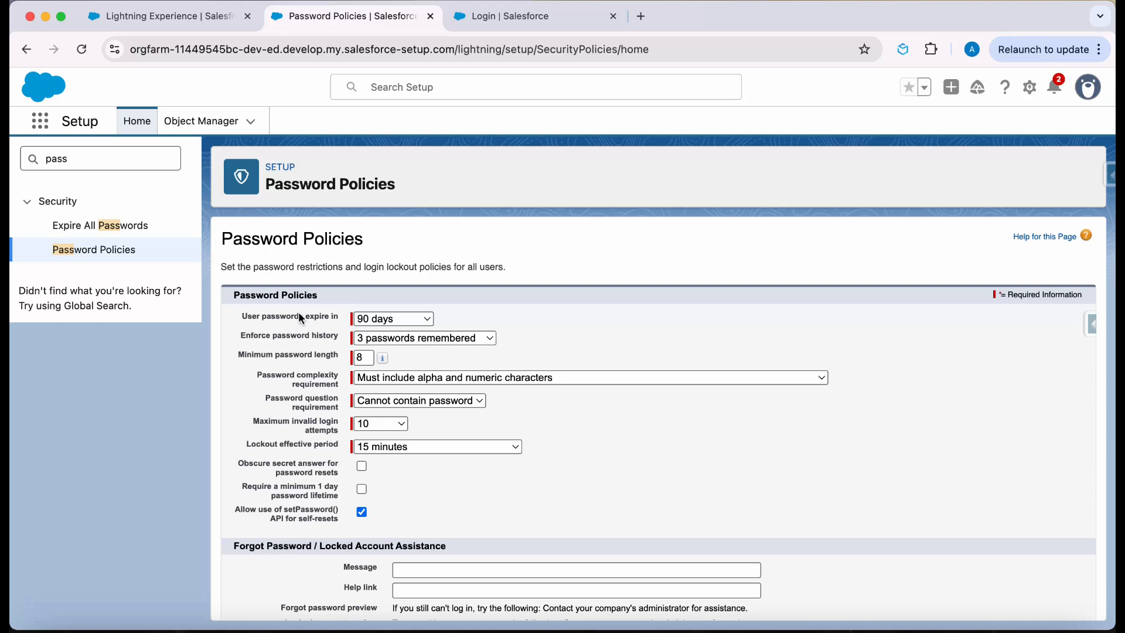
# Review the policy header and first three settings, up to minimum password length.
pyautogui.moveTo(339, 317)
pyautogui.mouseDown()
pyautogui.moveTo(234, 292)
pyautogui.moveTo(295, 337)
pyautogui.moveTo(332, 336)
pyautogui.mouseUp()
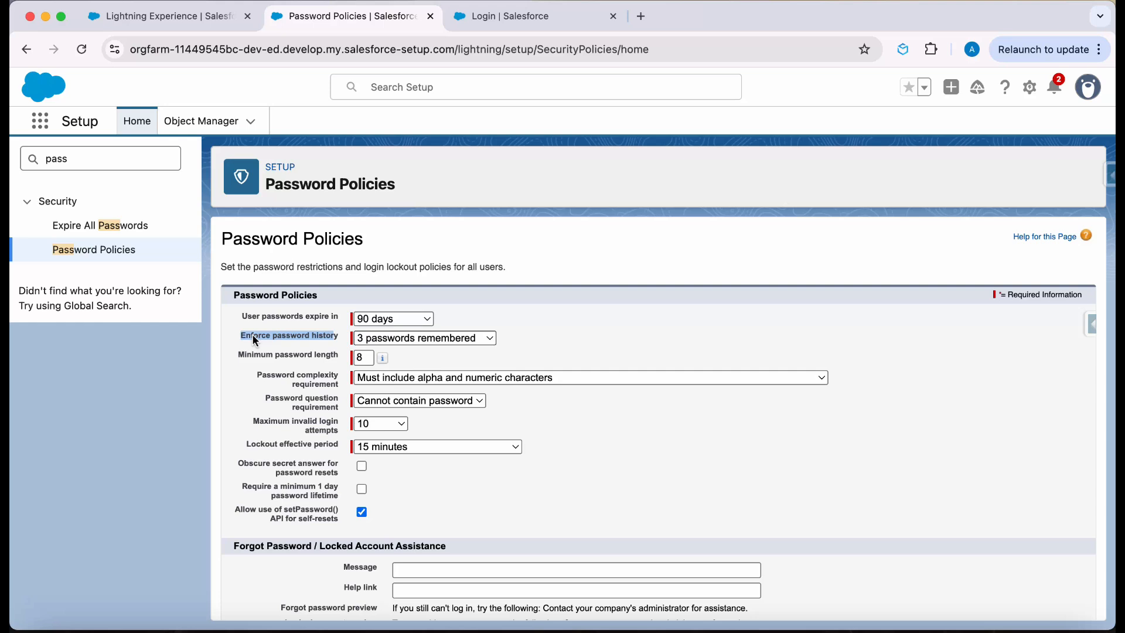
pyautogui.moveTo(226, 351); pyautogui.dragTo(328, 357)
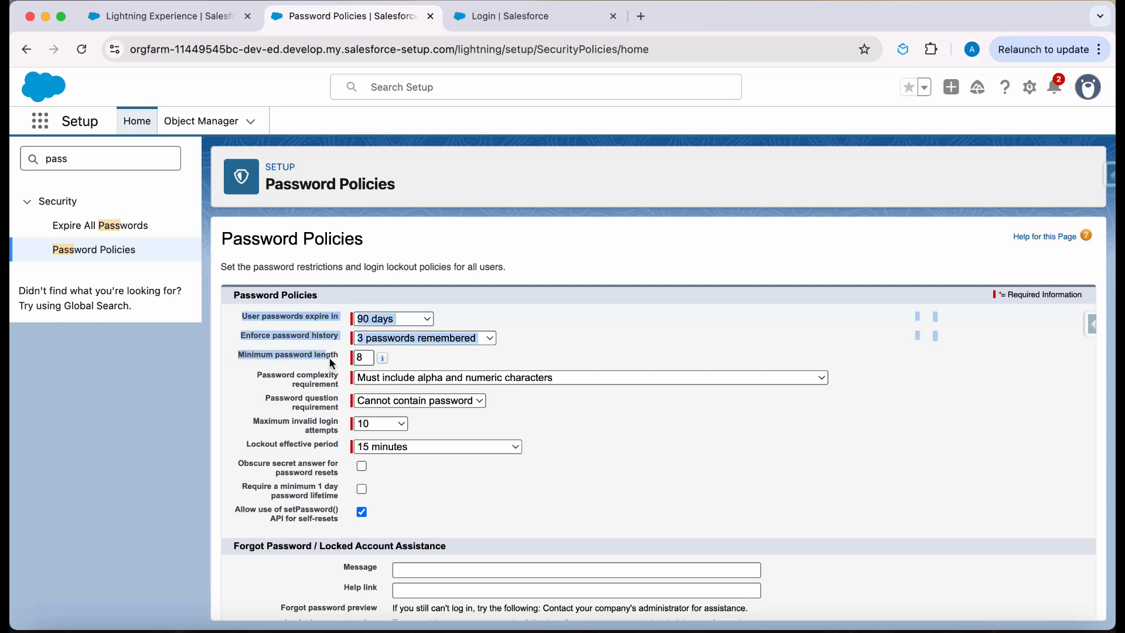
pyautogui.moveTo(380, 363)
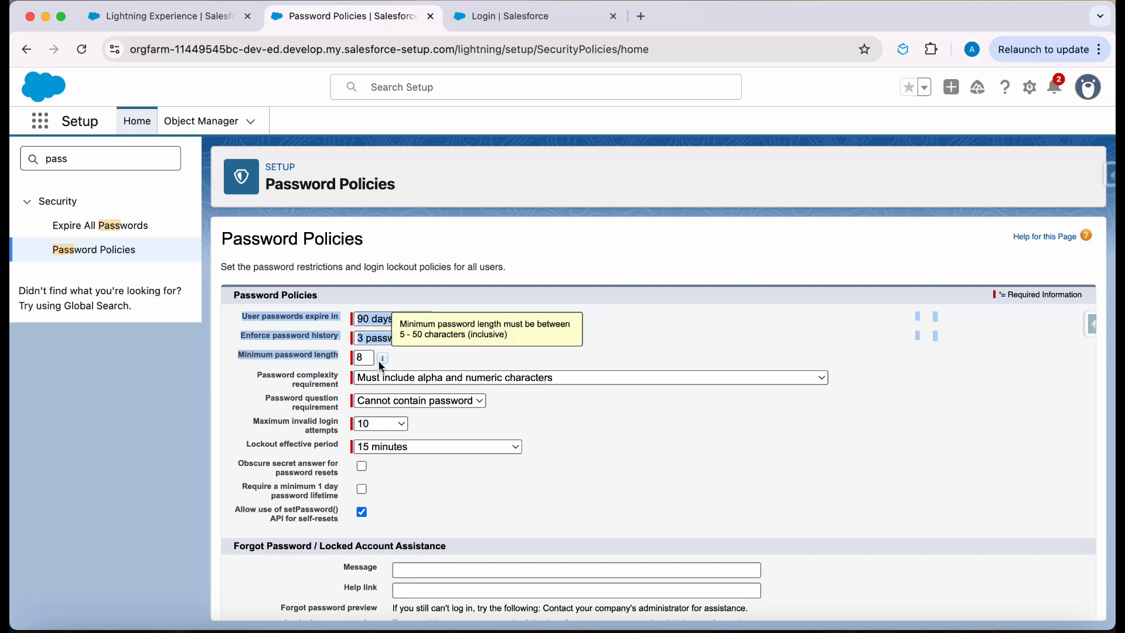
# Change the minimum password length to 12.
pyautogui.click(395, 360)
pyautogui.doubleClick(364, 357)
pyautogui.write('q1')
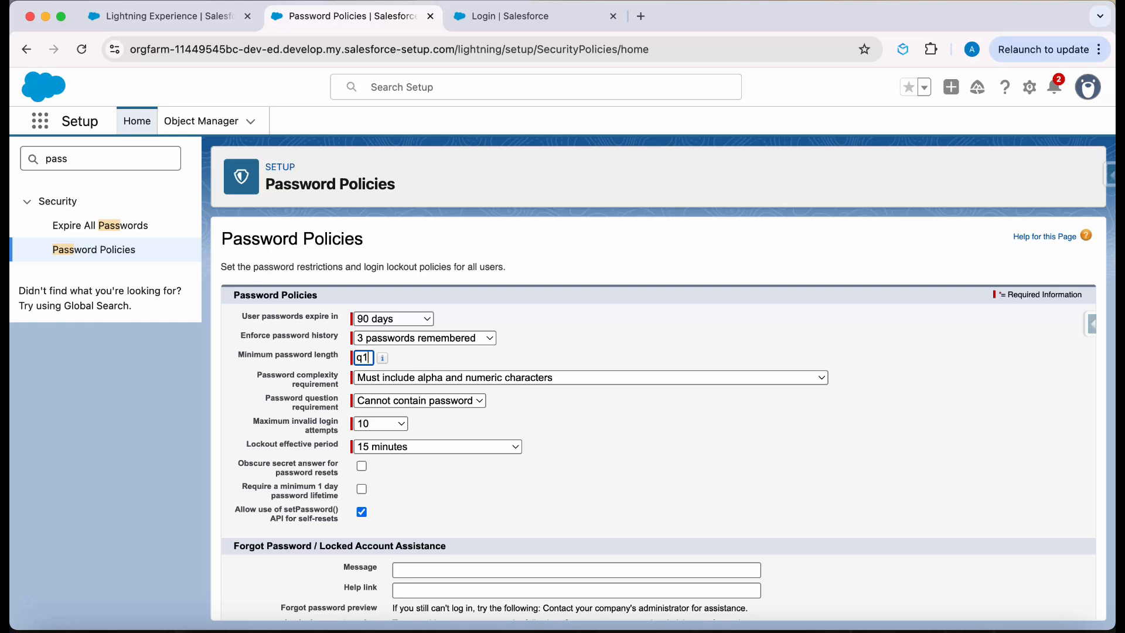
pyautogui.press('BackSpace')
pyautogui.press('BackSpace')
pyautogui.write('12')
# Set complexity to require 3 of numbers, uppercase, lowercase and special characters.
pyautogui.tripleClick(321, 384)
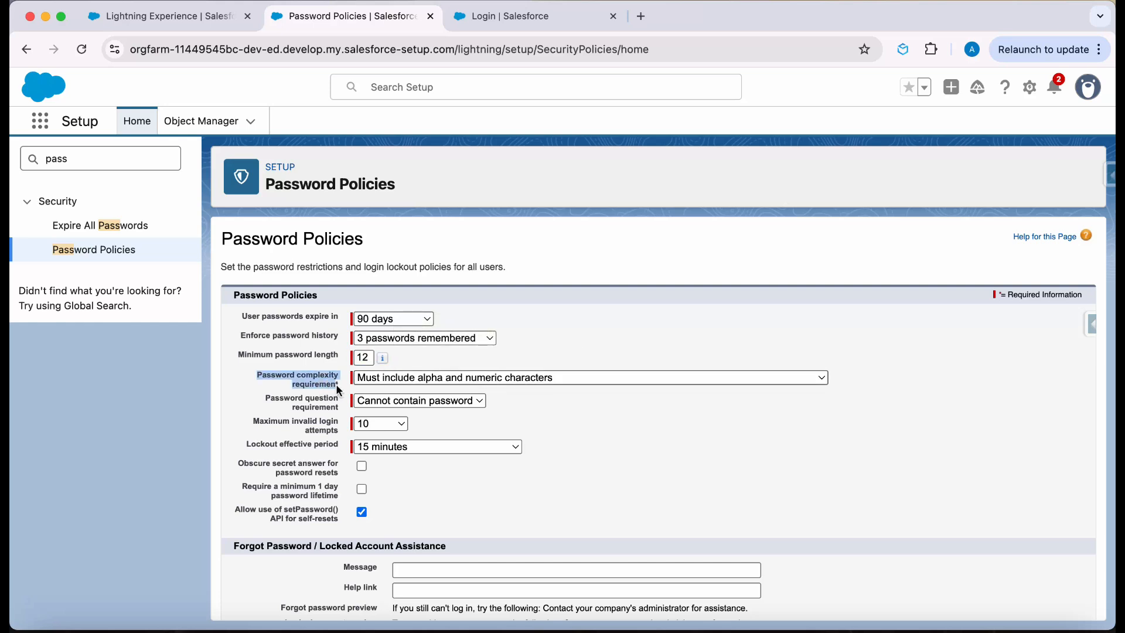
pyautogui.click(398, 377)
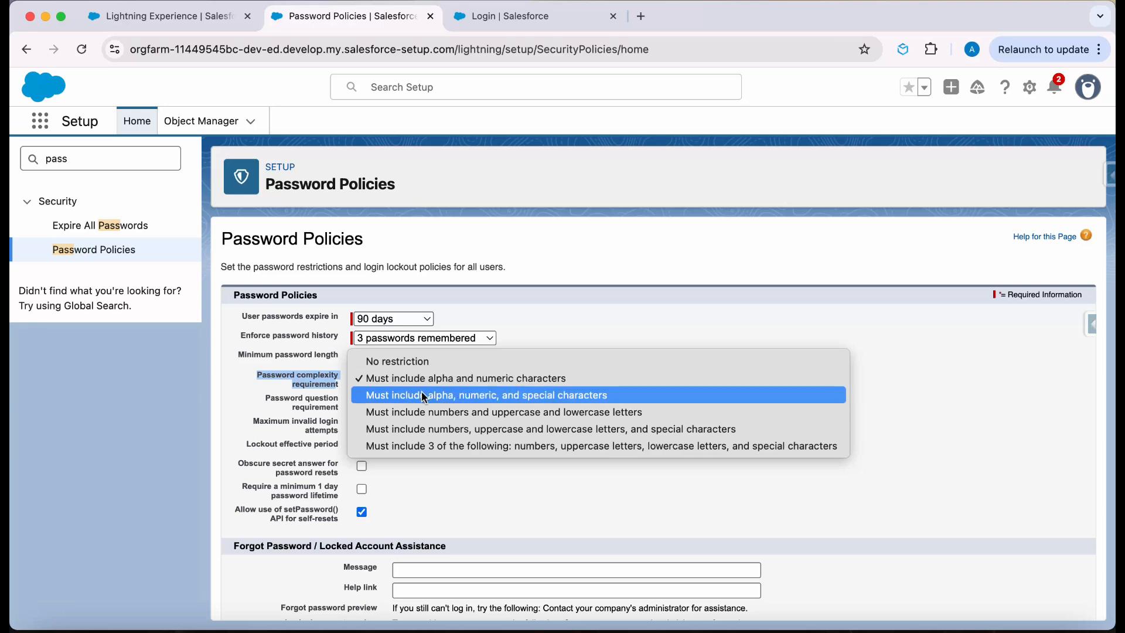
pyautogui.click(441, 439)
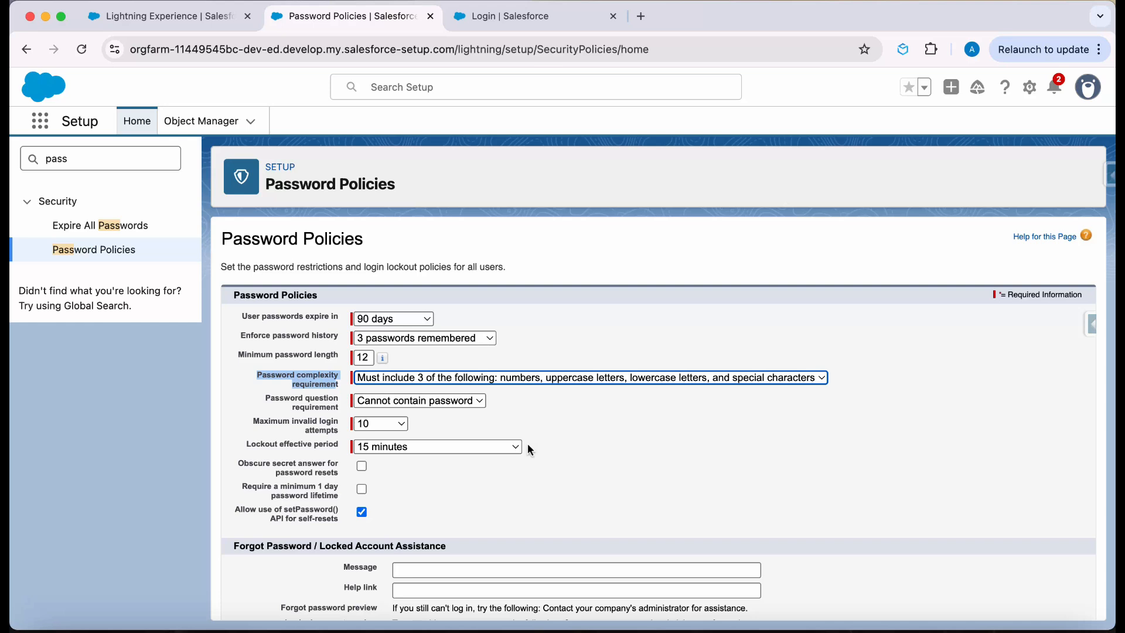
pyautogui.click(530, 450)
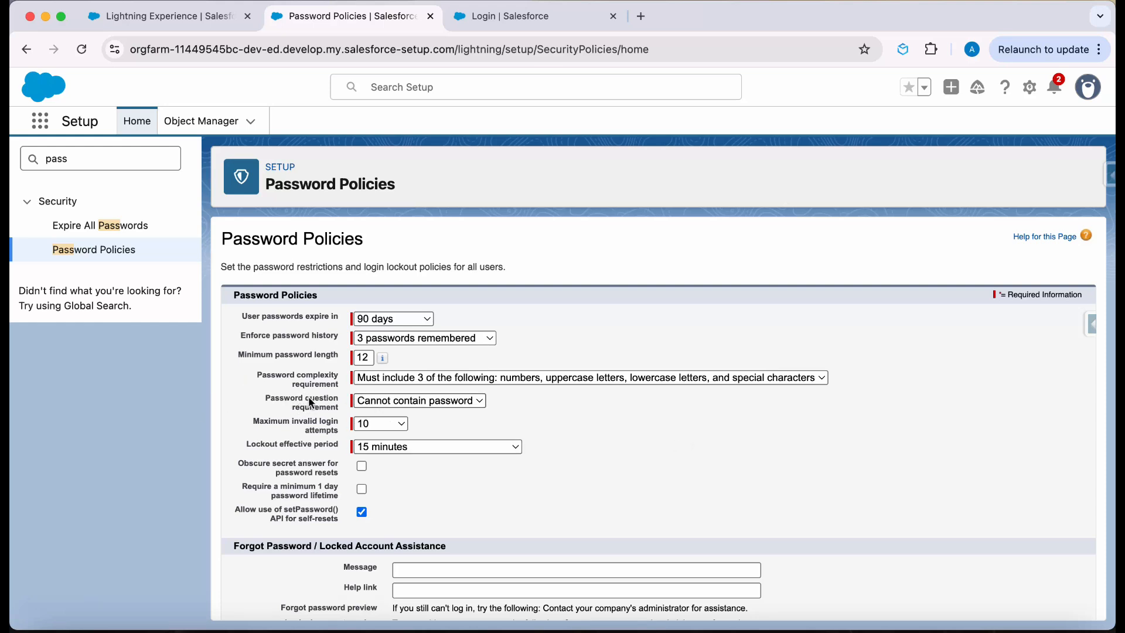
# Keep the password question requirement at 'Cannot contain password'.
pyautogui.click(386, 403)
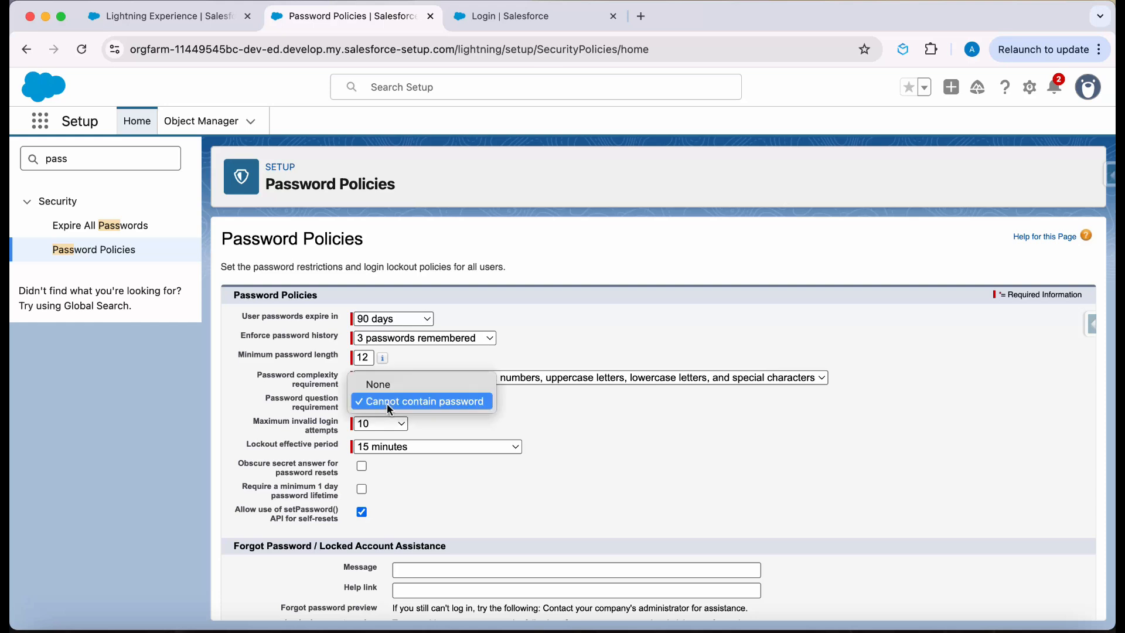
pyautogui.click(476, 426)
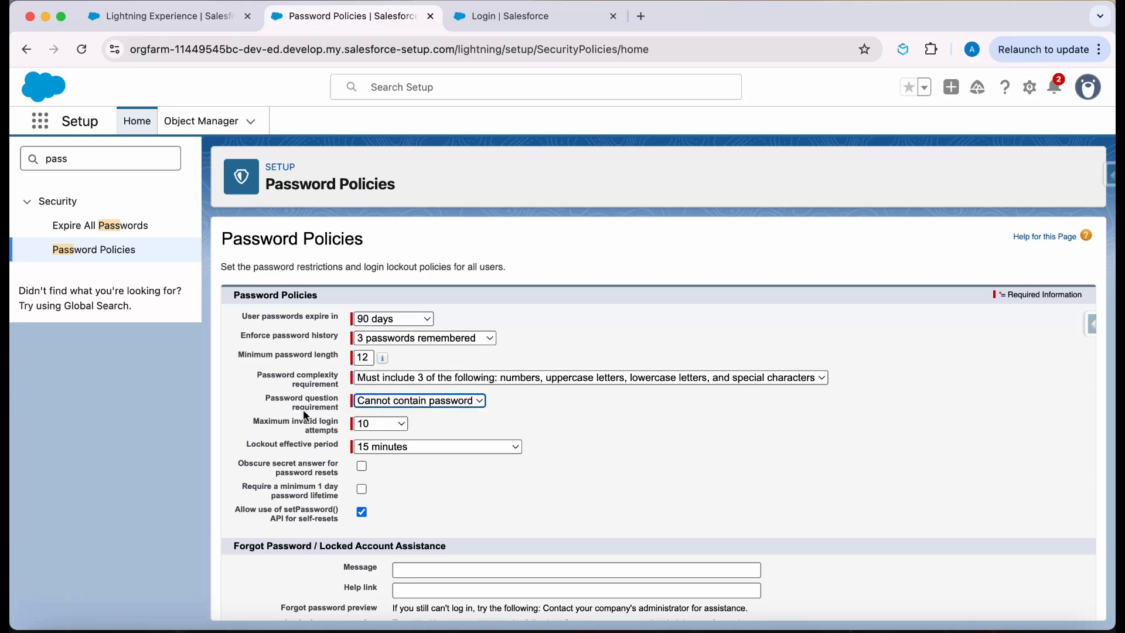
pyautogui.click(415, 400)
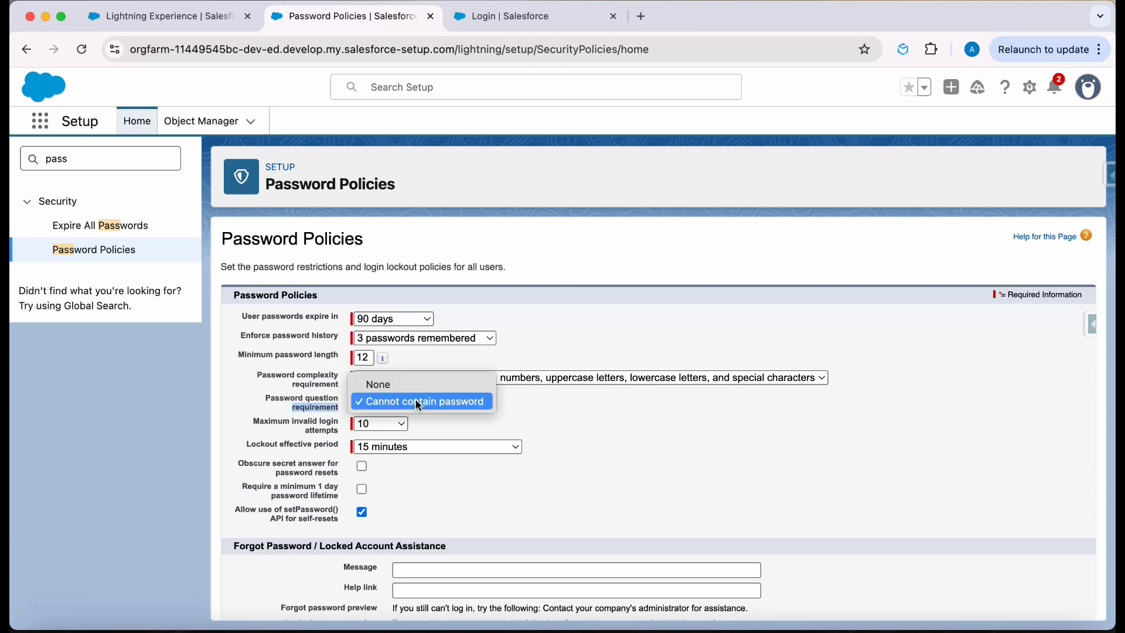
pyautogui.click(417, 404)
# Set maximum invalid login attempts to 3.
pyautogui.scroll(-2, 307, 420)
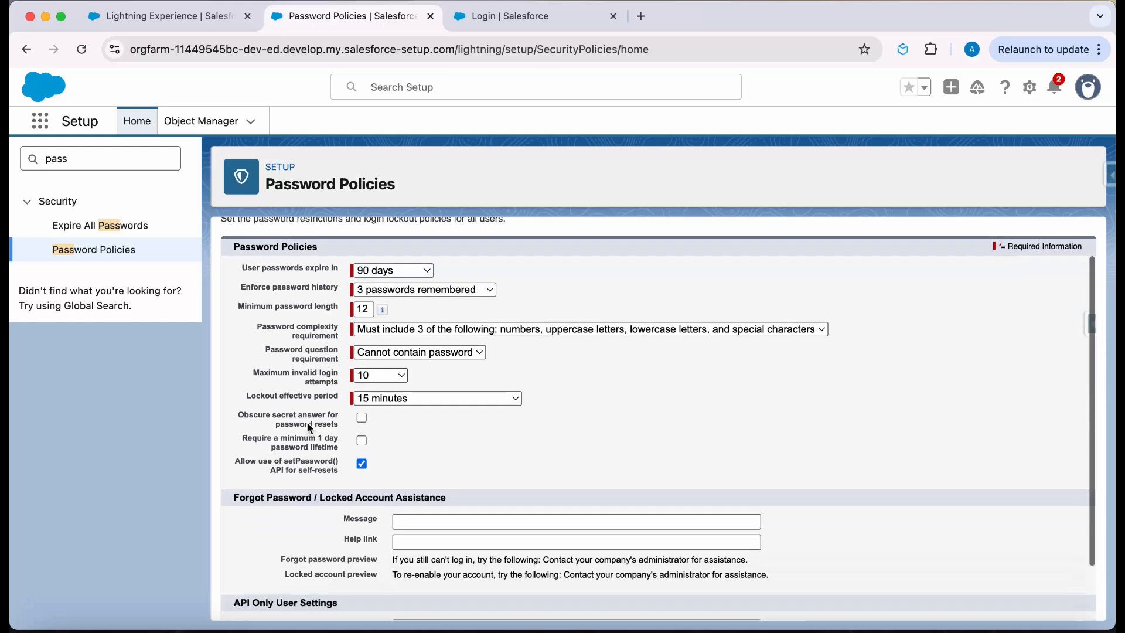
pyautogui.moveTo(252, 356); pyautogui.dragTo(332, 380)
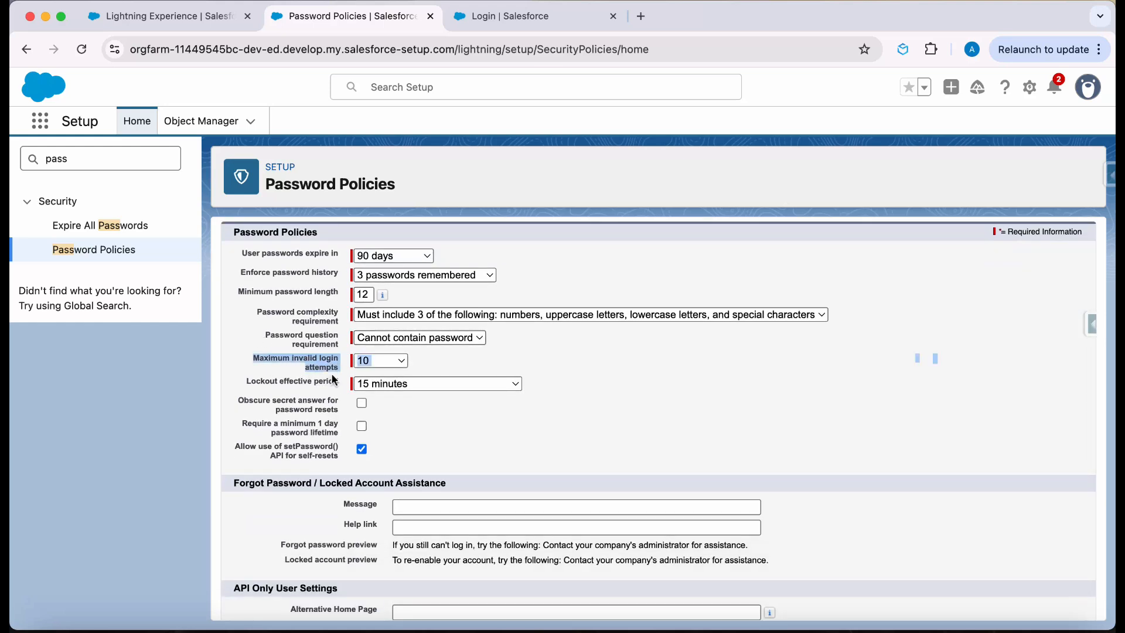
pyautogui.click(451, 366)
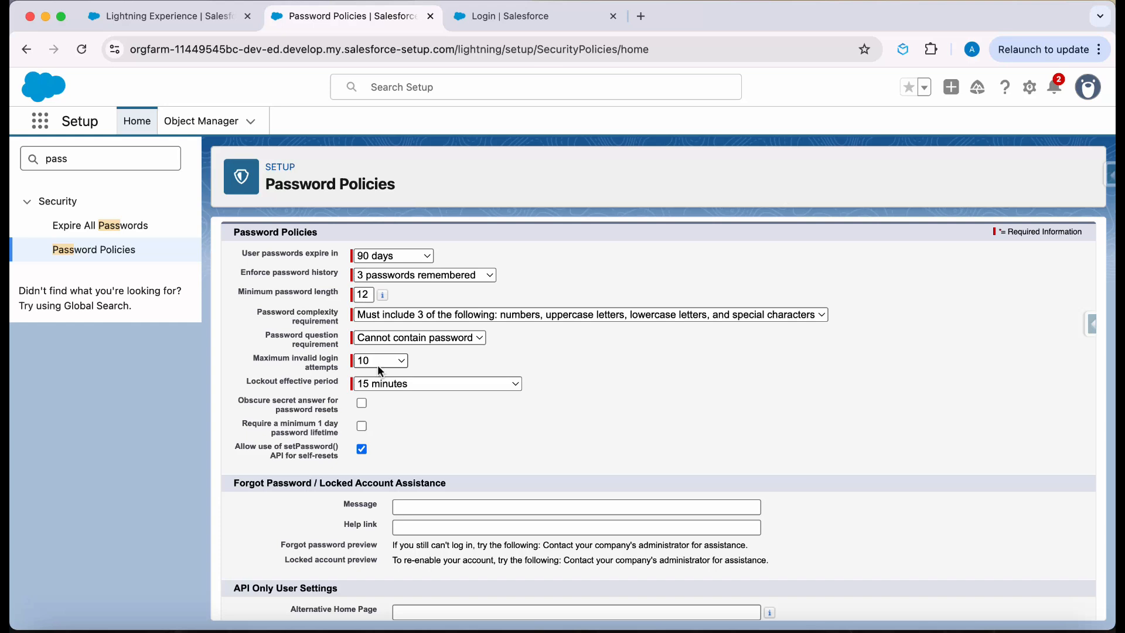
pyautogui.click(387, 365)
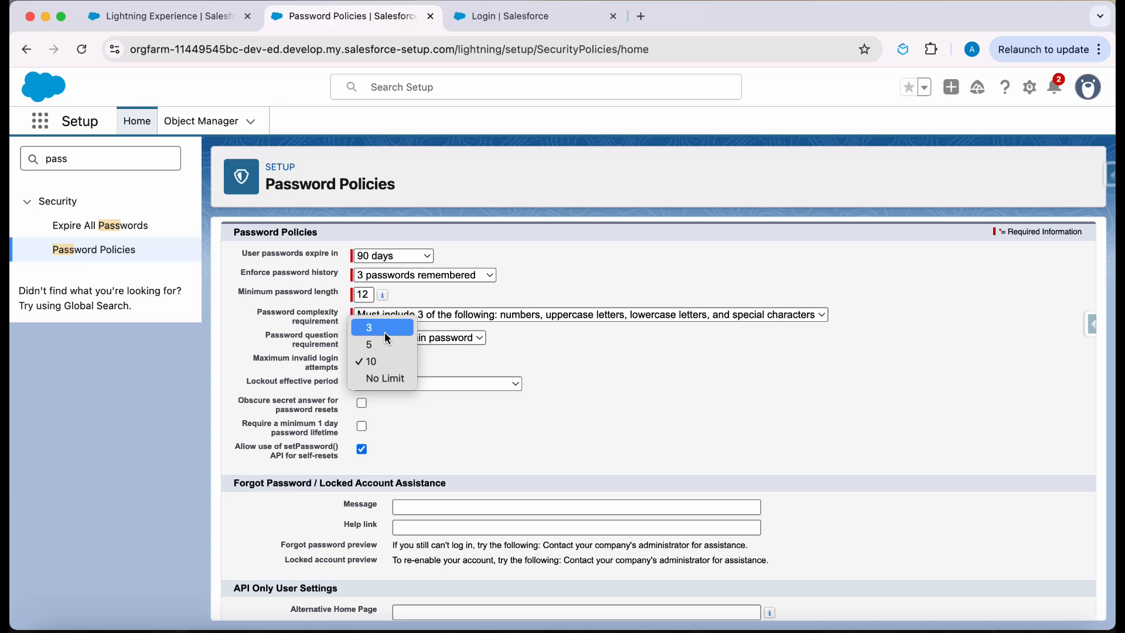
pyautogui.click(385, 331)
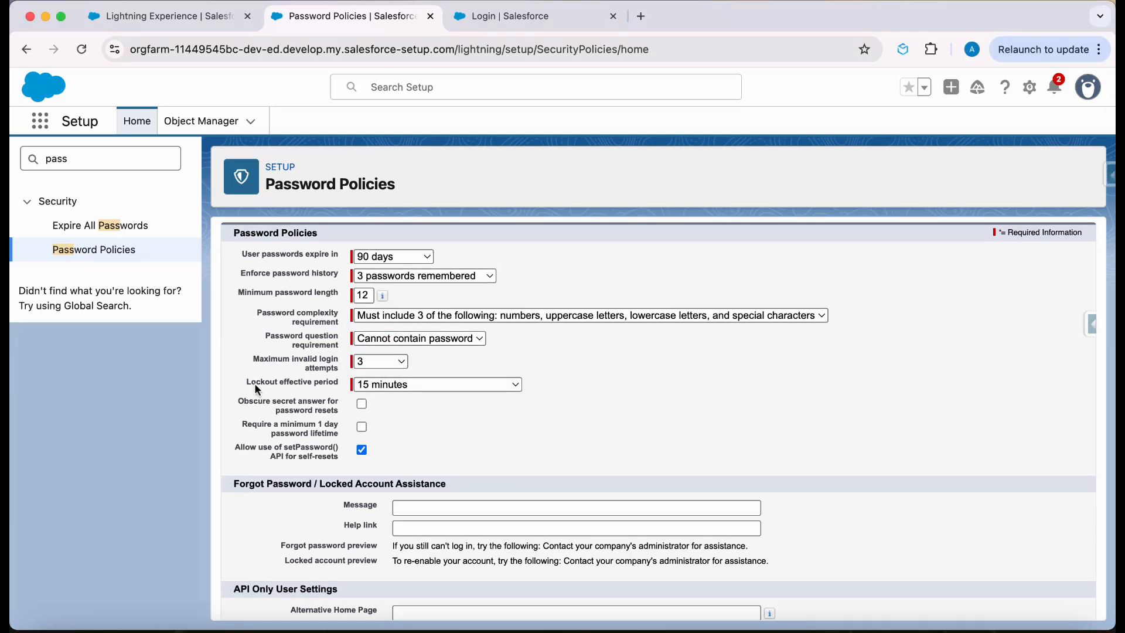
# Try Forever, 60 and 30 minutes for lockout period, leaving it at 15 minutes.
pyautogui.click(380, 384)
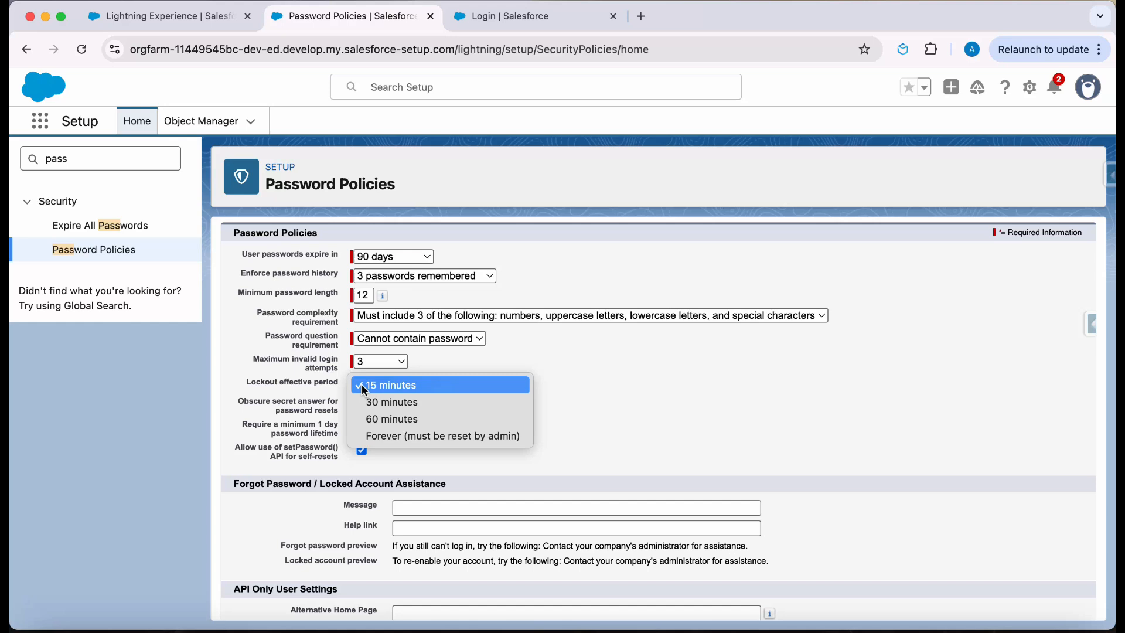
pyautogui.click(283, 362)
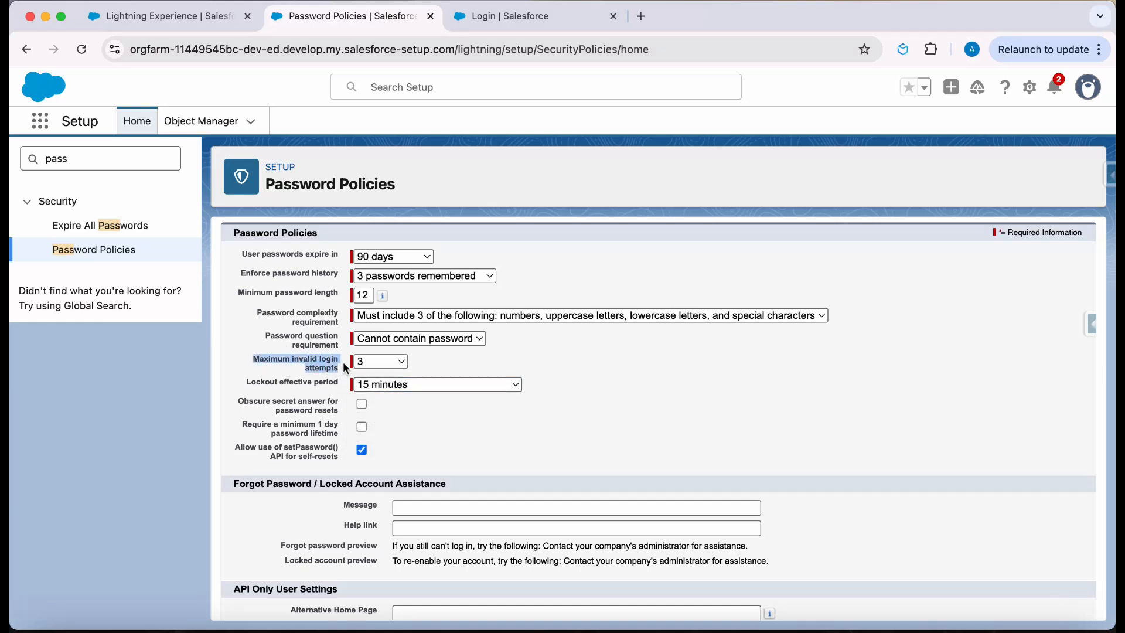
pyautogui.click(365, 391)
pyautogui.click(403, 432)
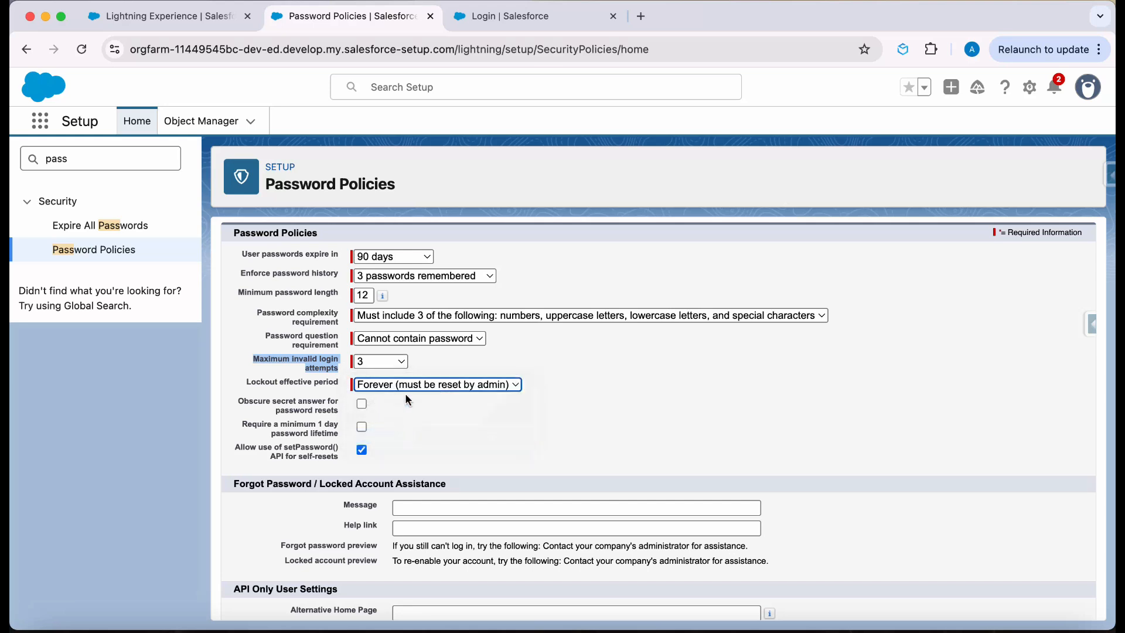
pyautogui.click(499, 389)
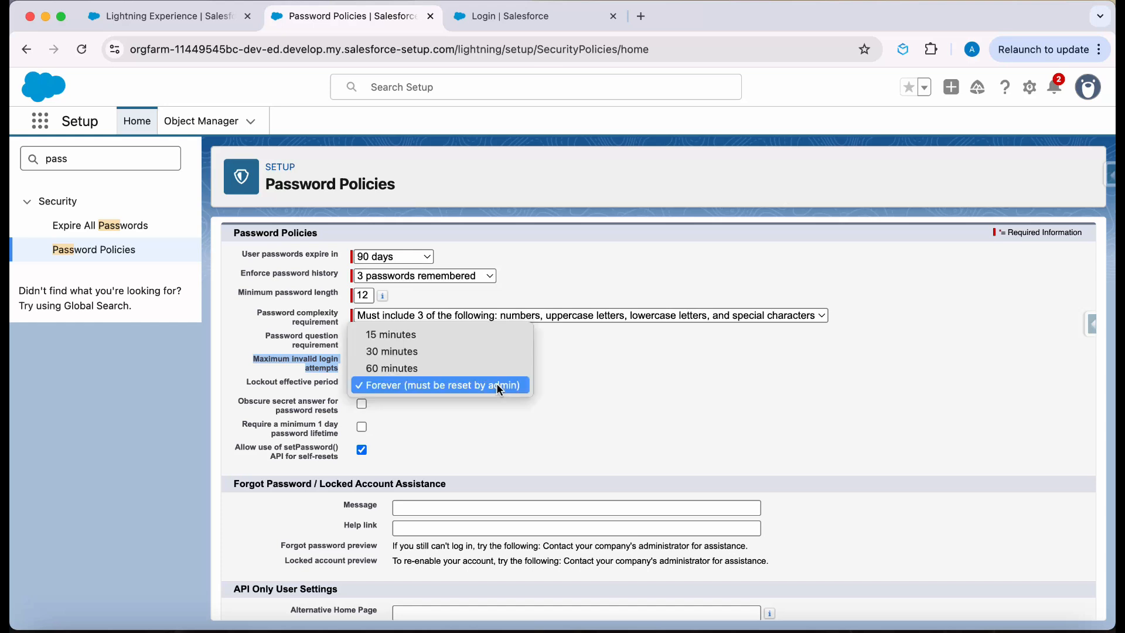
pyautogui.click(439, 369)
pyautogui.click(439, 382)
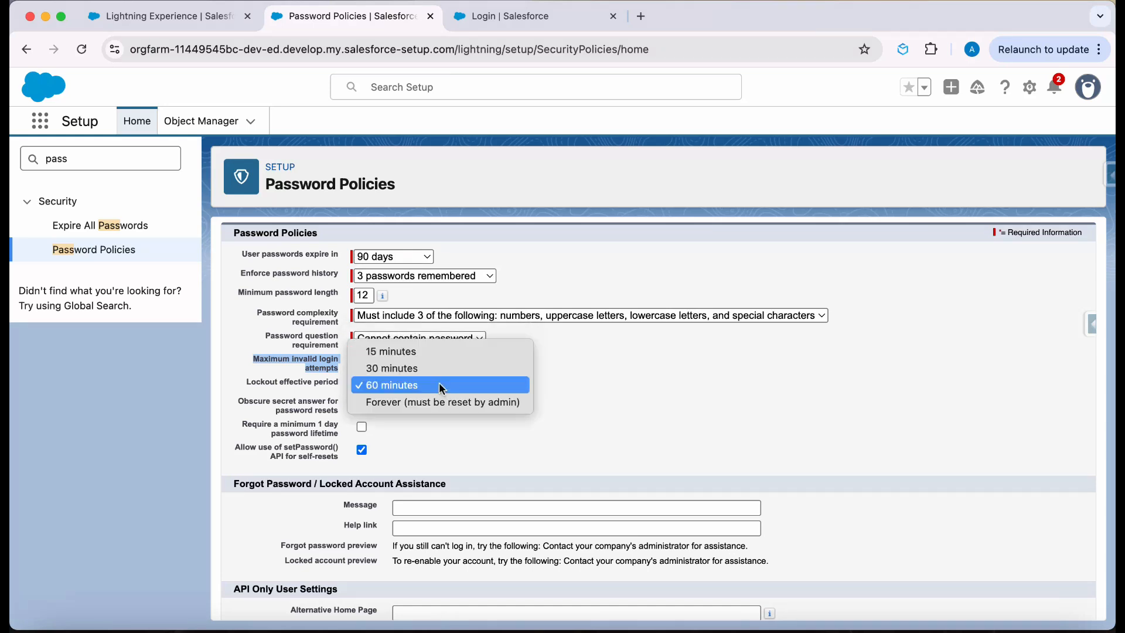
pyautogui.click(434, 369)
pyautogui.click(430, 386)
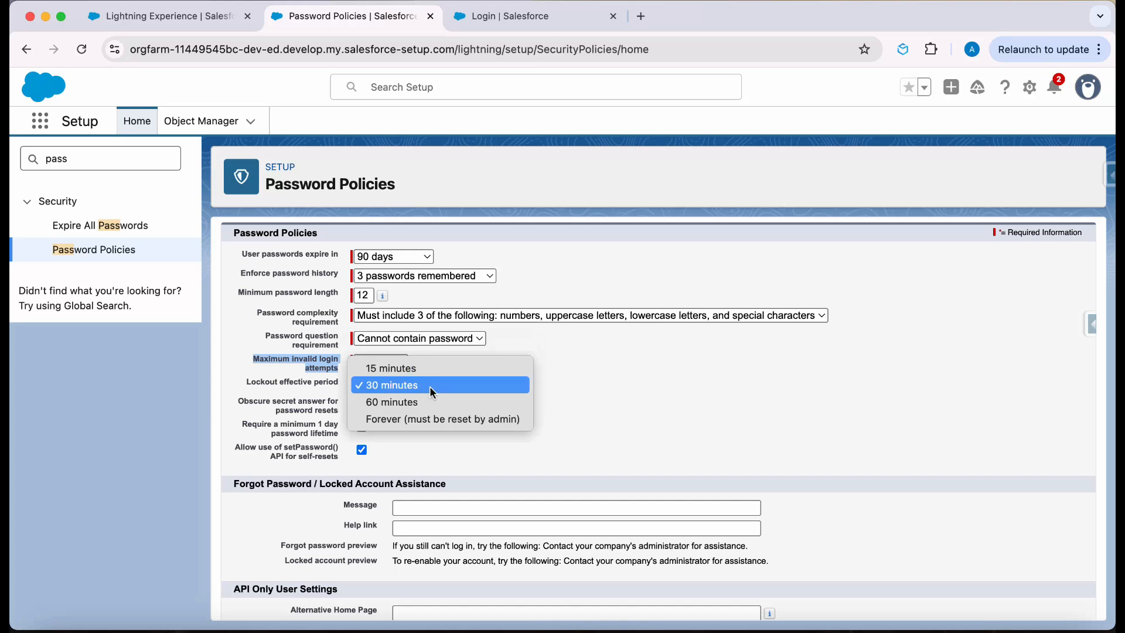
pyautogui.click(430, 365)
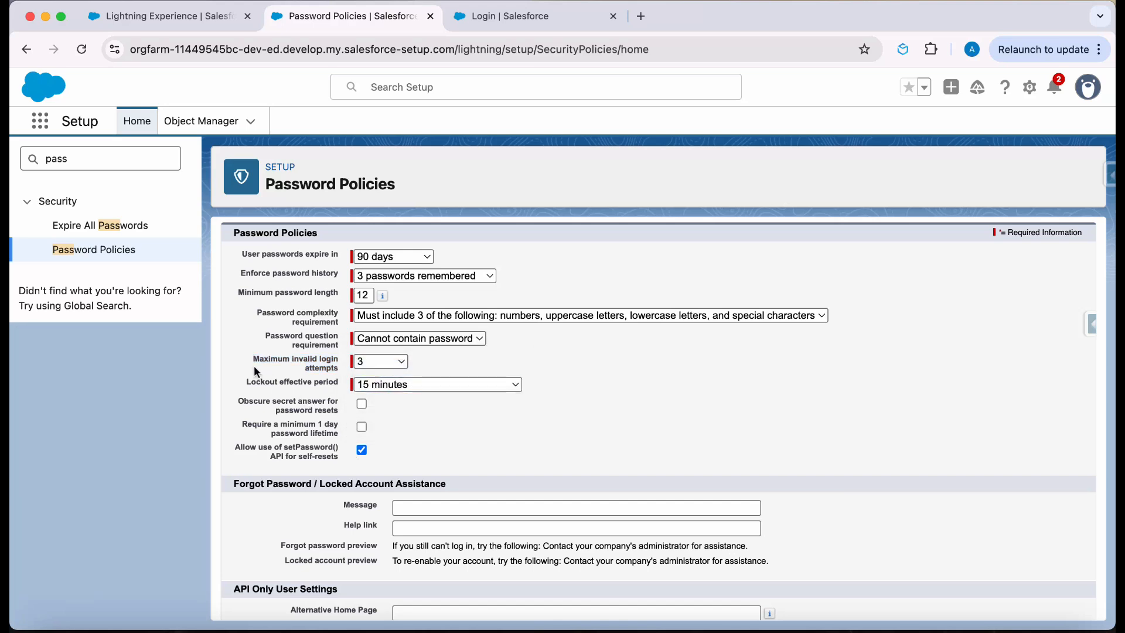
# Turn on 'Require a minimum 1 day password lifetime'.
pyautogui.scroll(-1, 397, 394)
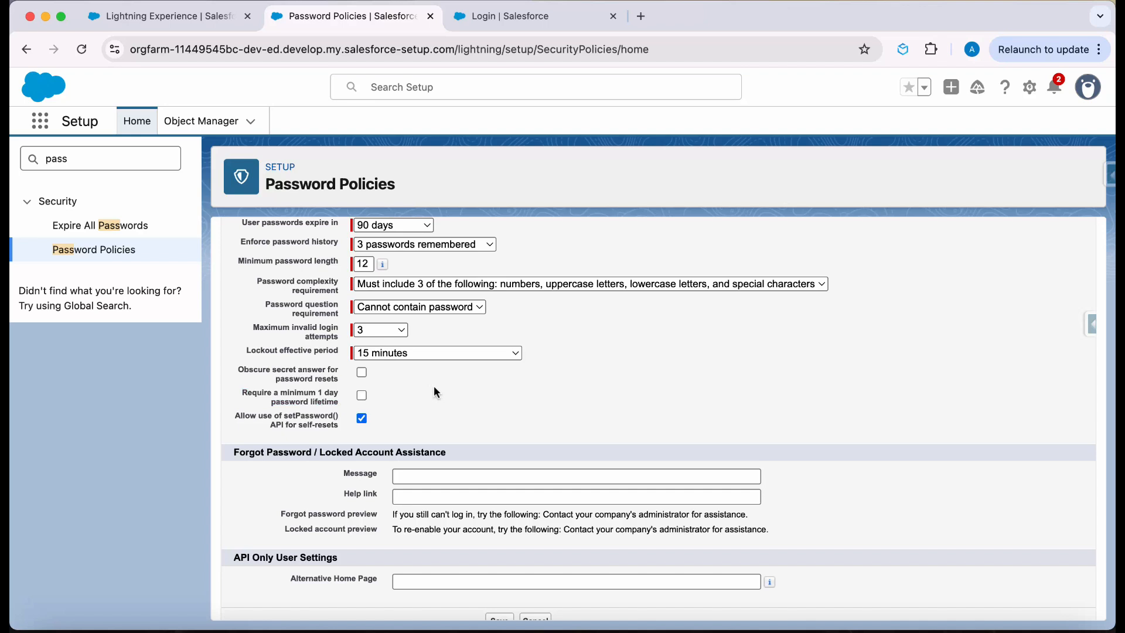
pyautogui.scroll(1, 434, 387)
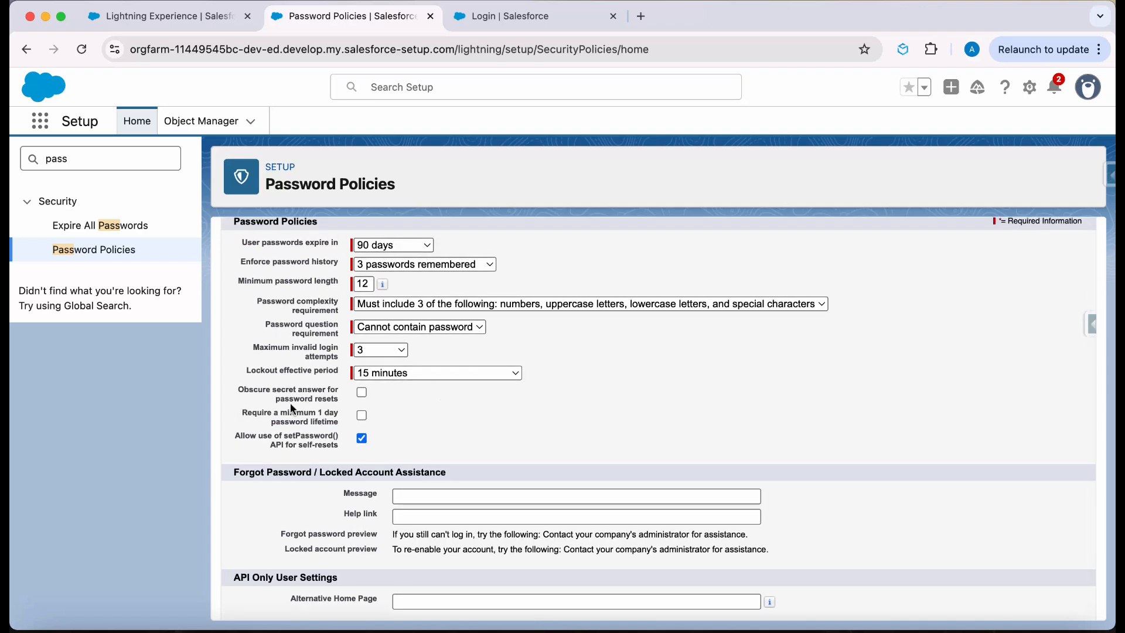
pyautogui.moveTo(292, 408); pyautogui.dragTo(337, 430)
pyautogui.click(362, 416)
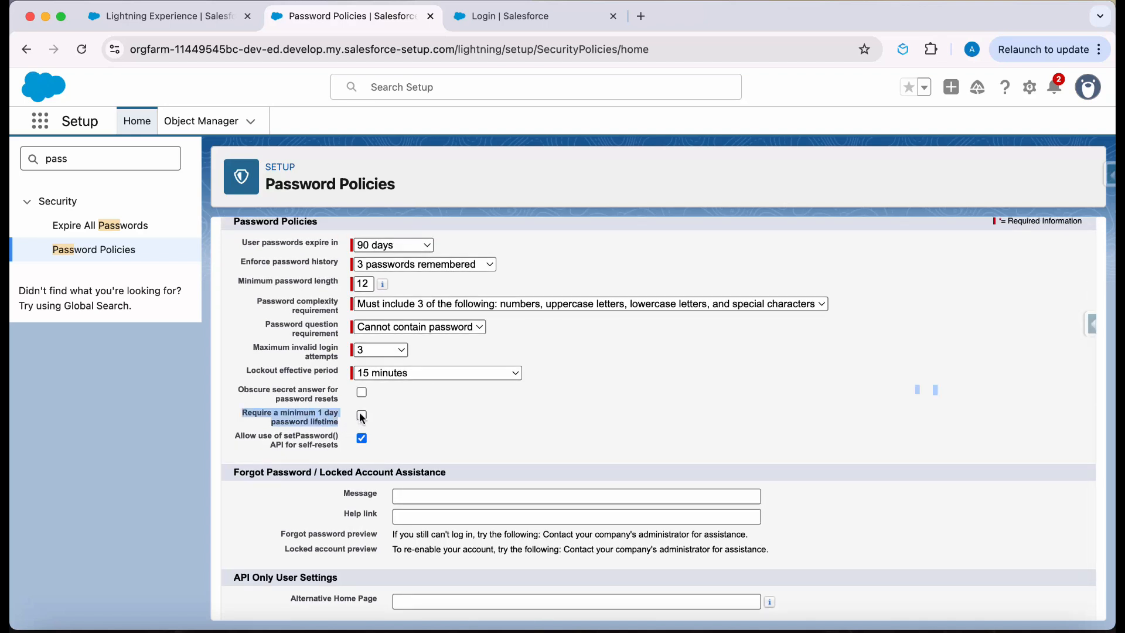
pyautogui.moveTo(241, 408); pyautogui.dragTo(294, 414)
pyautogui.click(230, 394)
# Review the Obscure secret answer option label.
pyautogui.moveTo(230, 387); pyautogui.dragTo(331, 404)
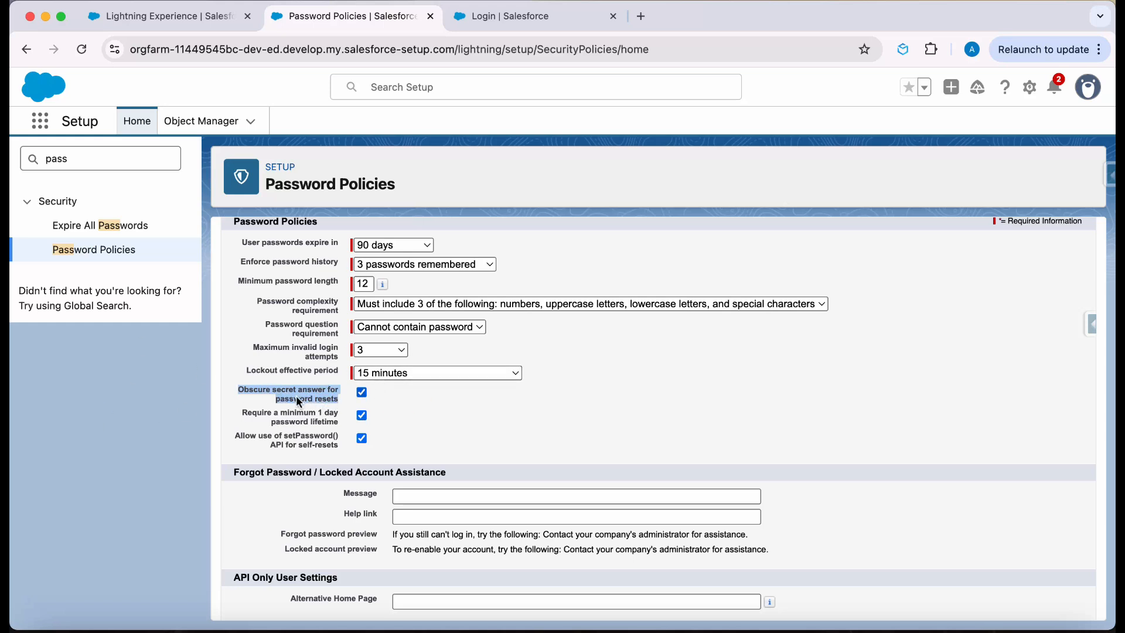
pyautogui.moveTo(234, 388); pyautogui.dragTo(336, 399)
pyautogui.click(381, 404)
pyautogui.scroll(2, 381, 405)
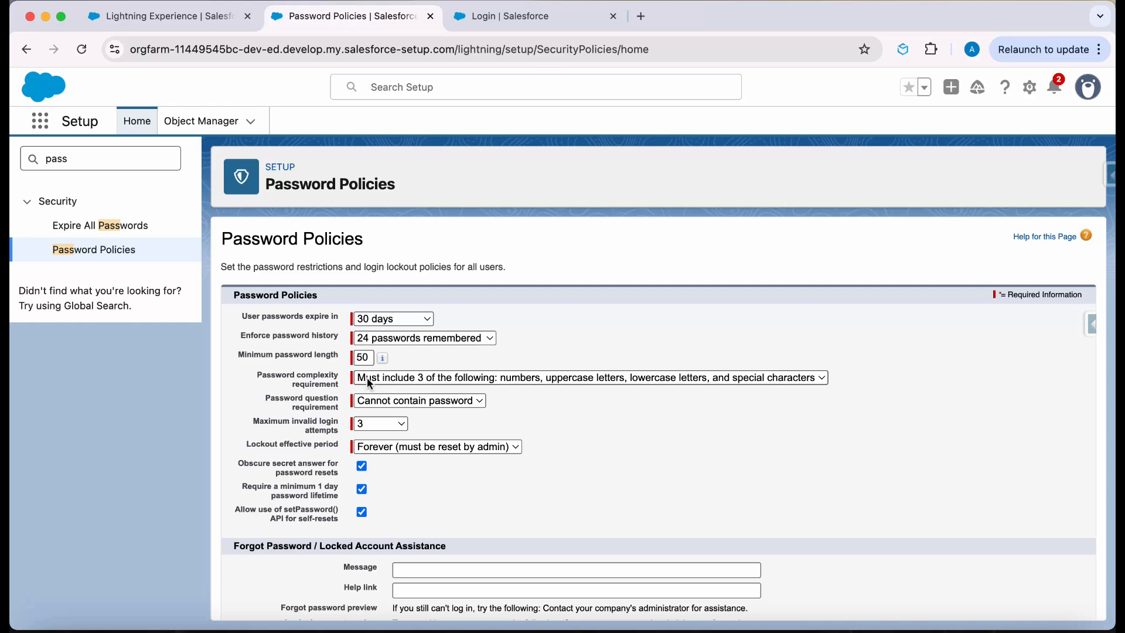
pyautogui.doubleClick(365, 356)
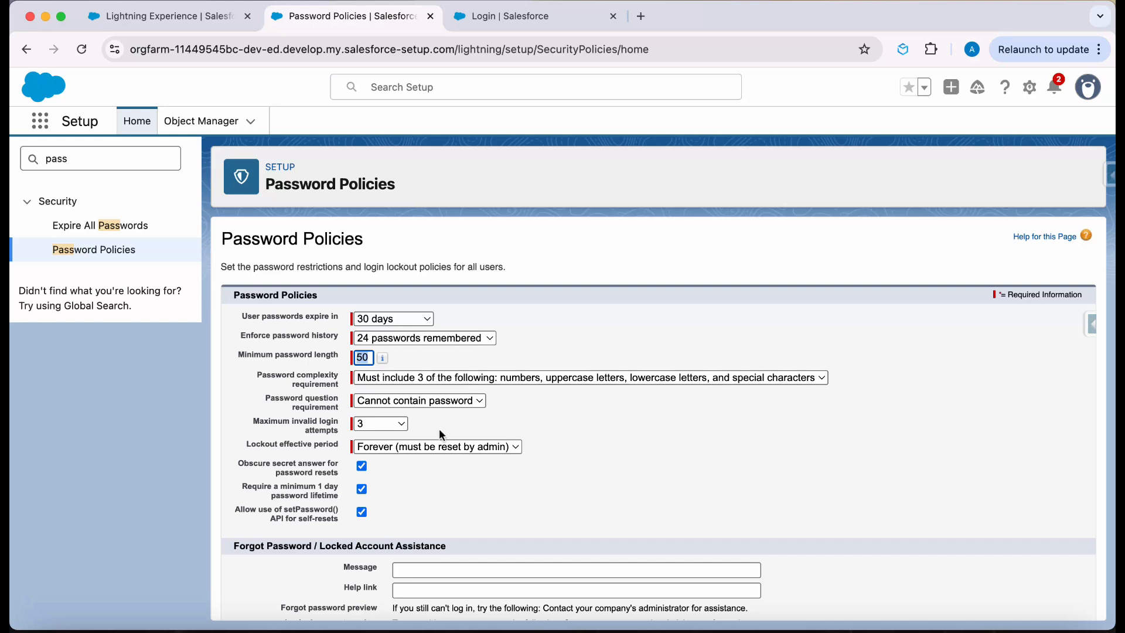
pyautogui.click(267, 424)
pyautogui.moveTo(251, 422); pyautogui.dragTo(338, 431)
pyautogui.moveTo(247, 444); pyautogui.dragTo(342, 454)
pyautogui.click(396, 478)
pyautogui.scroll(-3, 479, 405)
pyautogui.scroll(3, 479, 406)
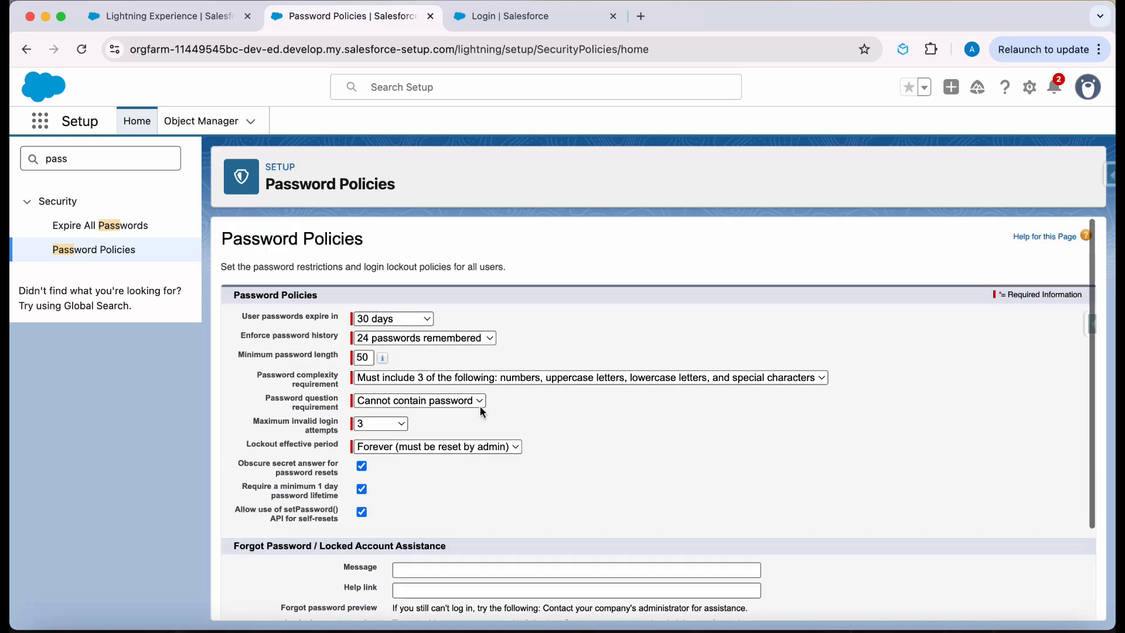
pyautogui.scroll(-2, 481, 411)
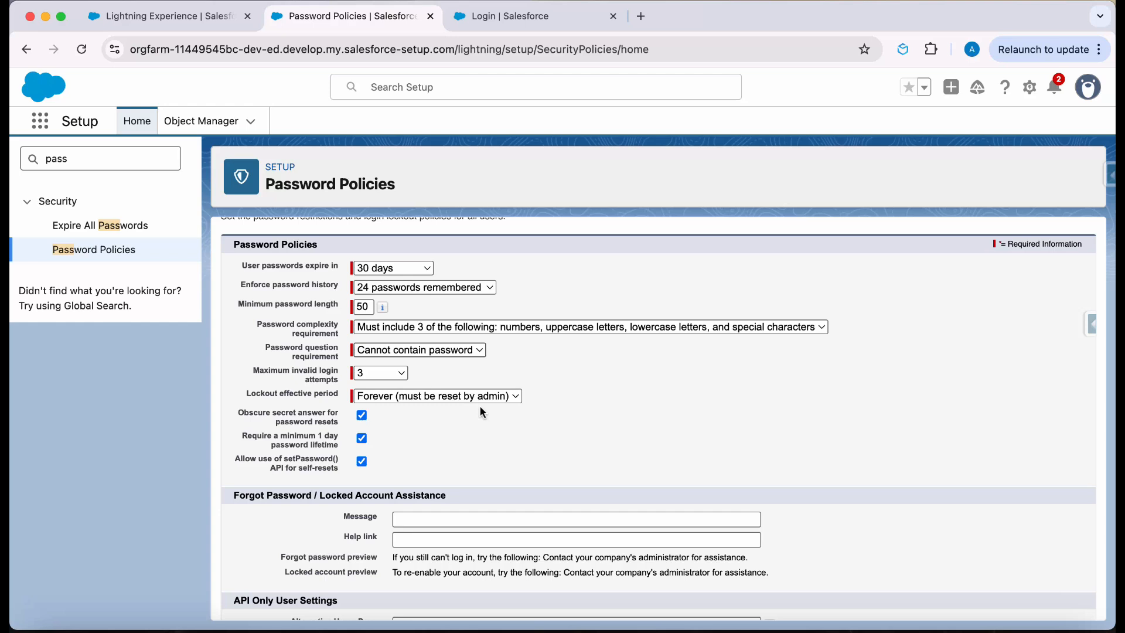
# Clear the minimum password length field, go to Setup Home, and bring up the notes window.
pyautogui.click(365, 307)
pyautogui.press('BackSpace')
pyautogui.press('BackSpace')
pyautogui.click(496, 596)
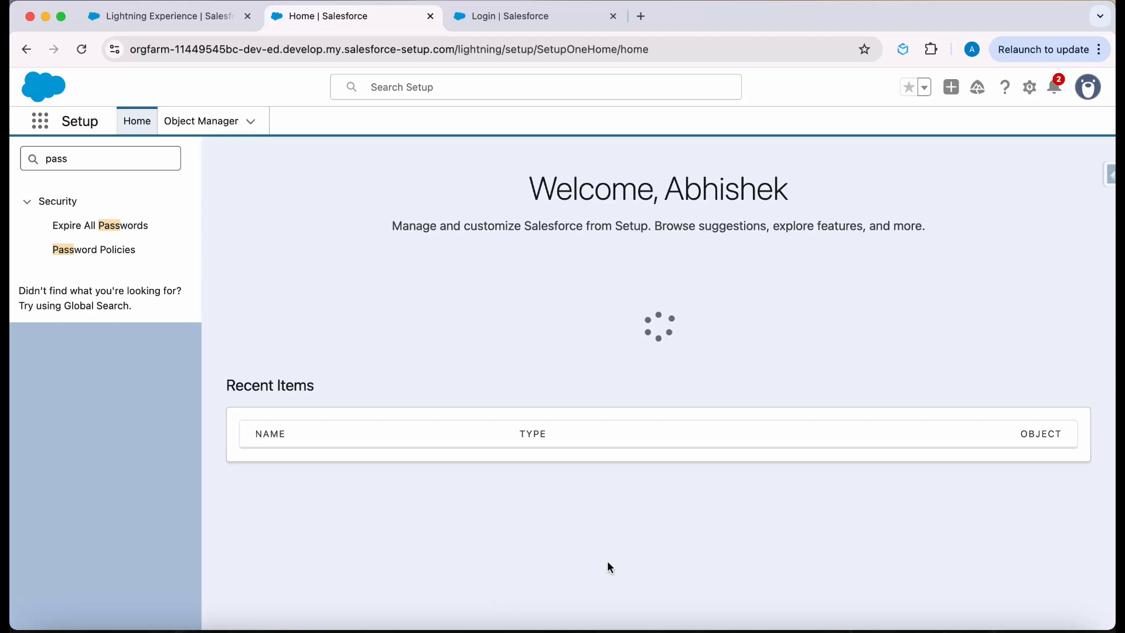
pyautogui.click(886, 629)
# Highlight the Identity Verification (MFA) section in the note, then return to Setup Home.
pyautogui.scroll(-5, 313, 200)
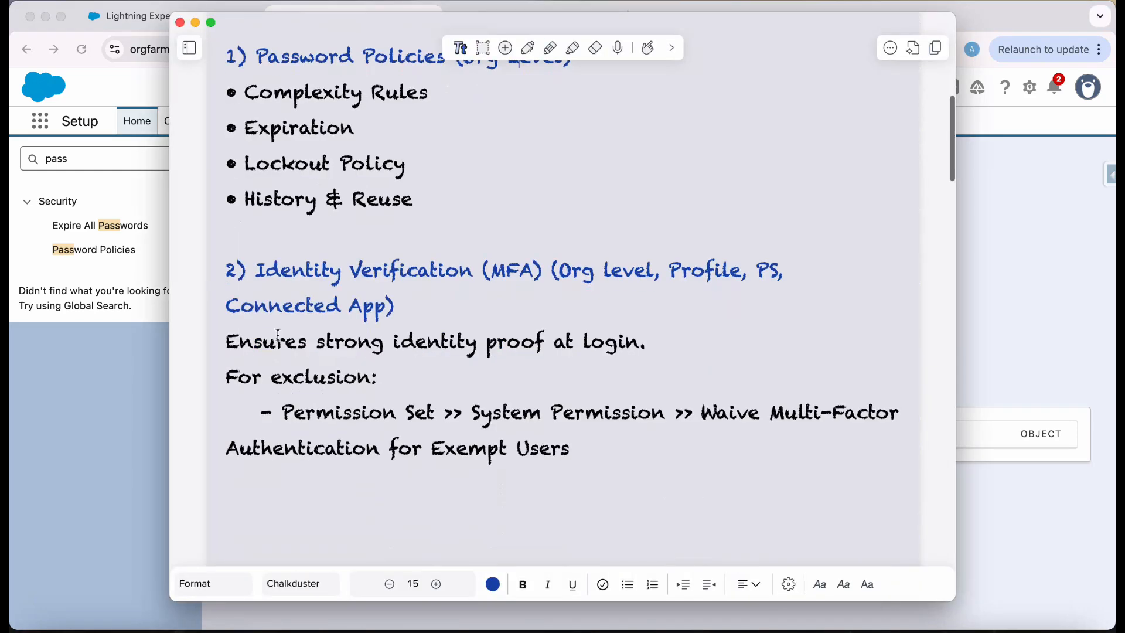
pyautogui.moveTo(456, 317); pyautogui.dragTo(478, 341)
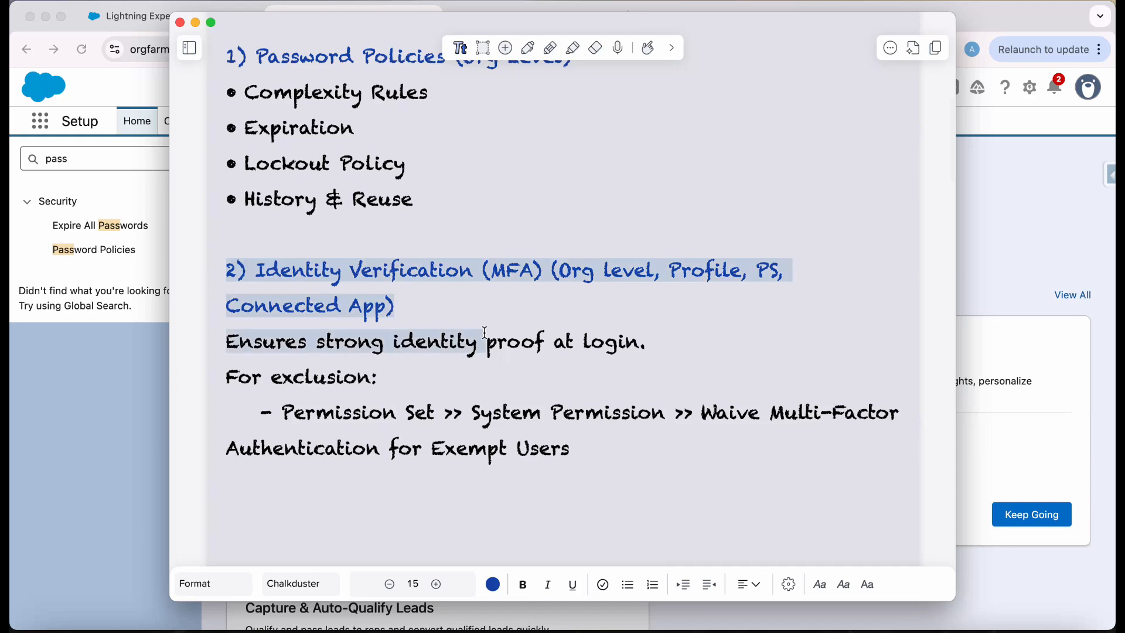
pyautogui.click(1043, 251)
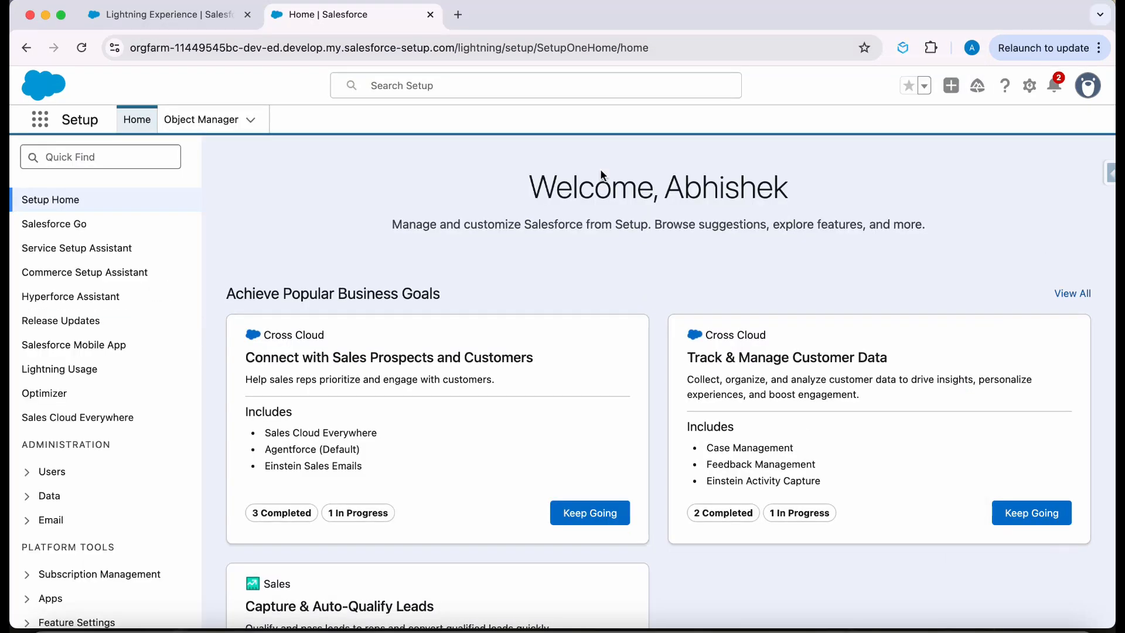
pyautogui.click(886, 629)
pyautogui.click(239, 302)
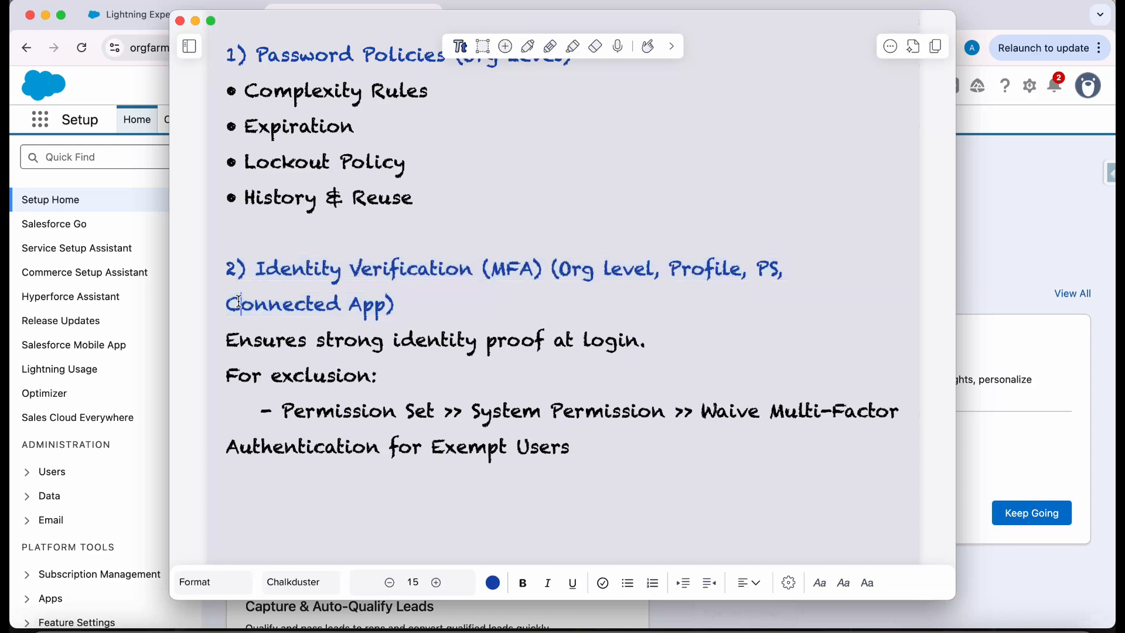
pyautogui.moveTo(226, 266); pyautogui.dragTo(615, 464)
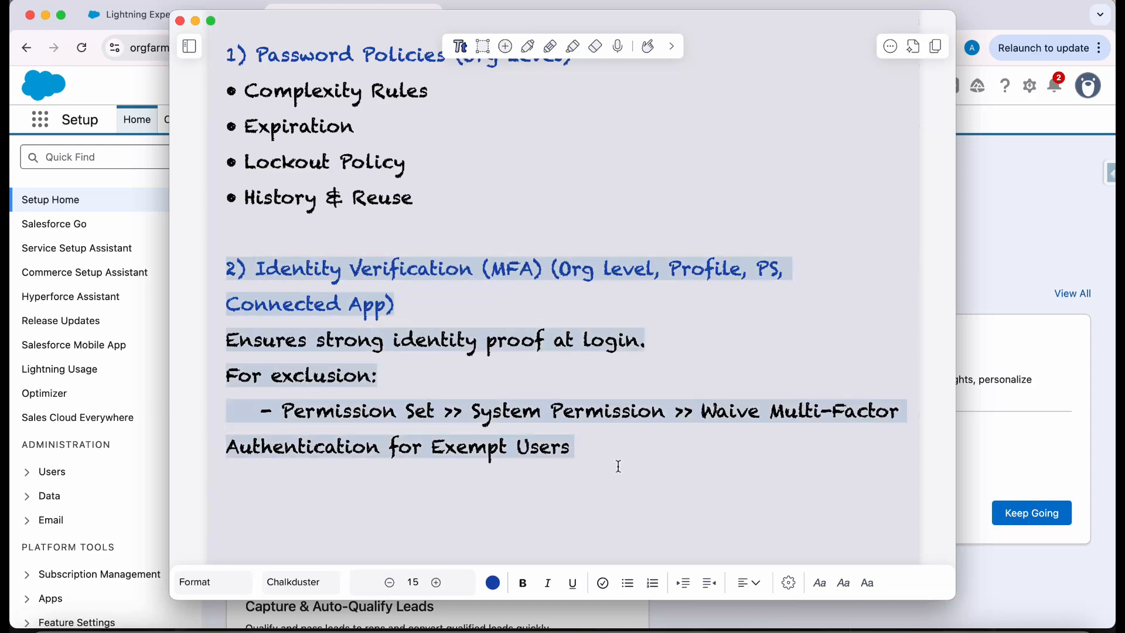
pyautogui.click(994, 264)
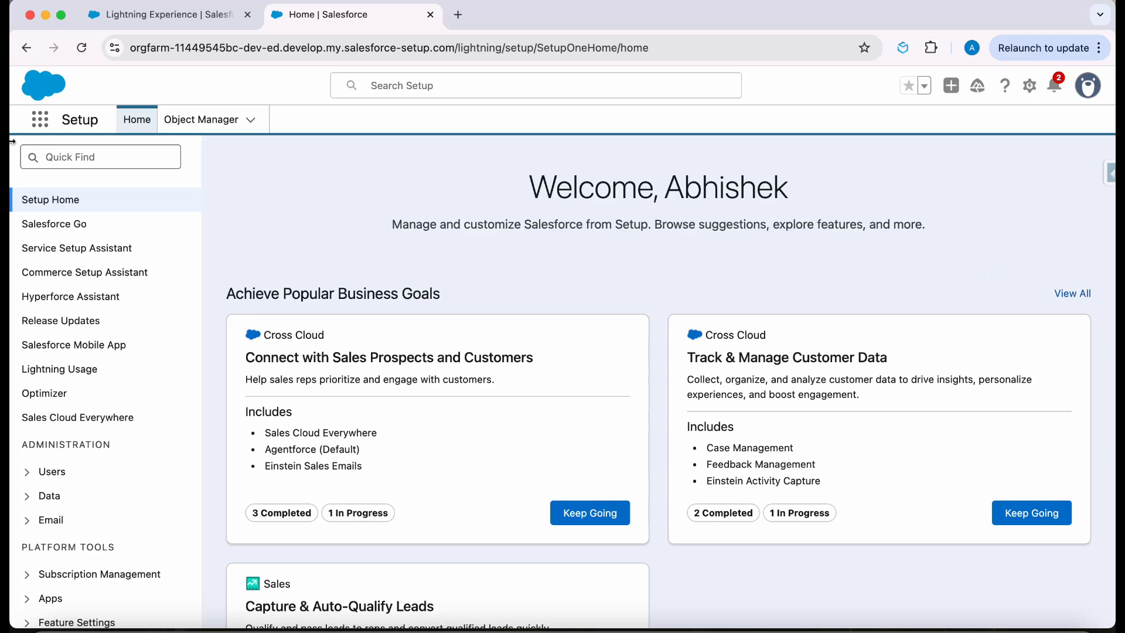
# Open Security > Activations via Quick Find 'activation' and review the login IP's created date.
pyautogui.click(131, 157)
pyautogui.write('activation')
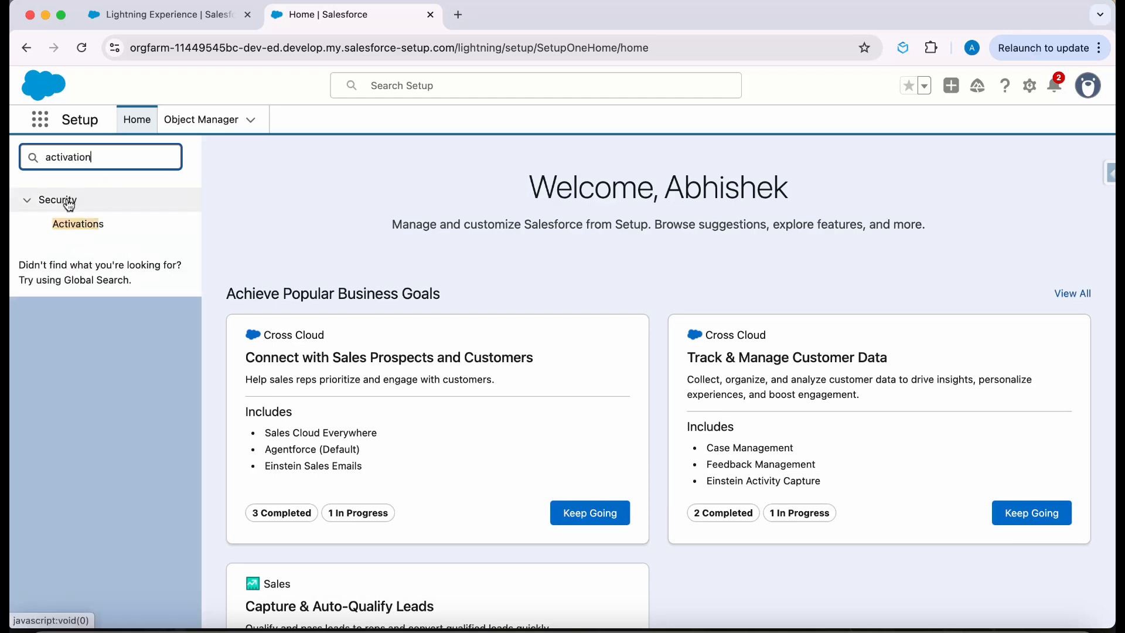
pyautogui.click(72, 227)
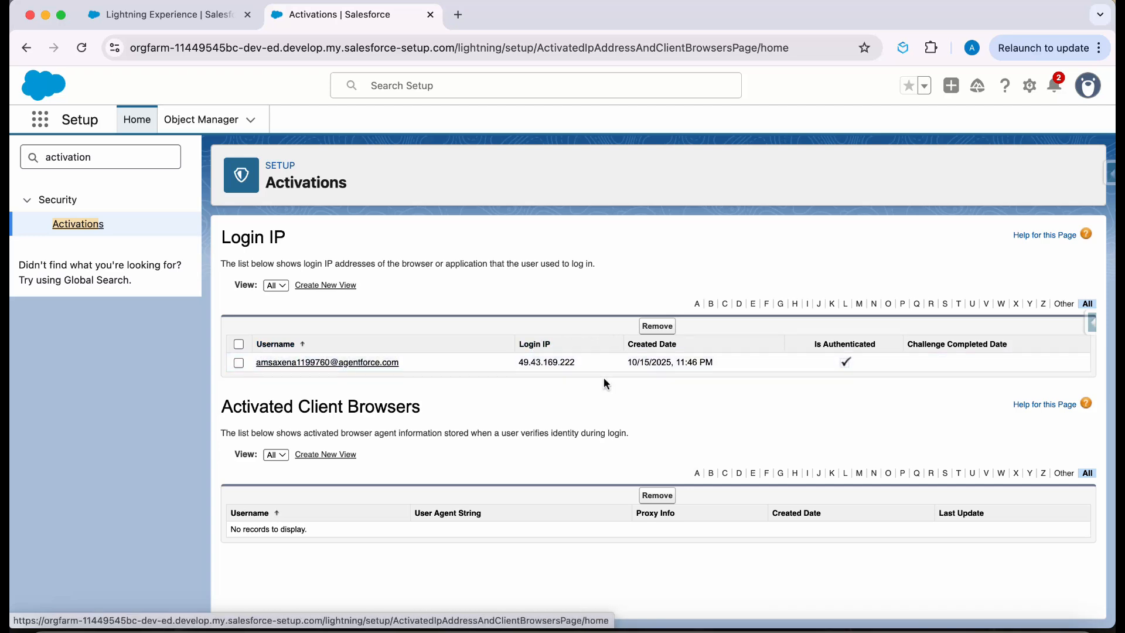
pyautogui.moveTo(677, 344); pyautogui.dragTo(620, 345)
pyautogui.moveTo(718, 363); pyautogui.dragTo(625, 363)
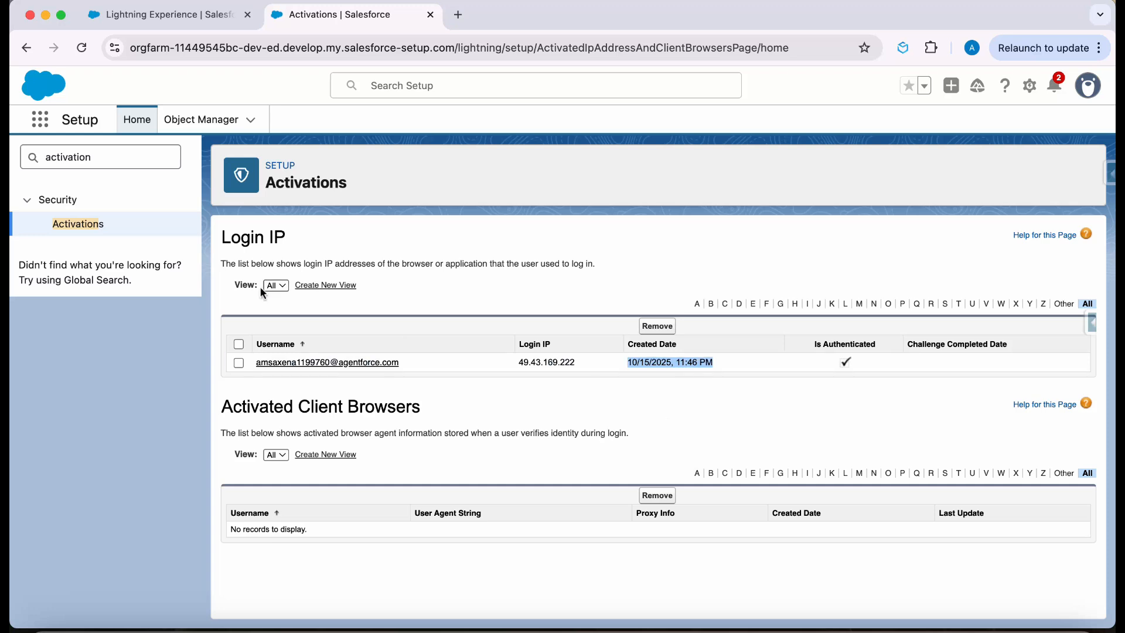
pyautogui.click(569, 364)
pyautogui.moveTo(569, 363); pyautogui.dragTo(524, 363)
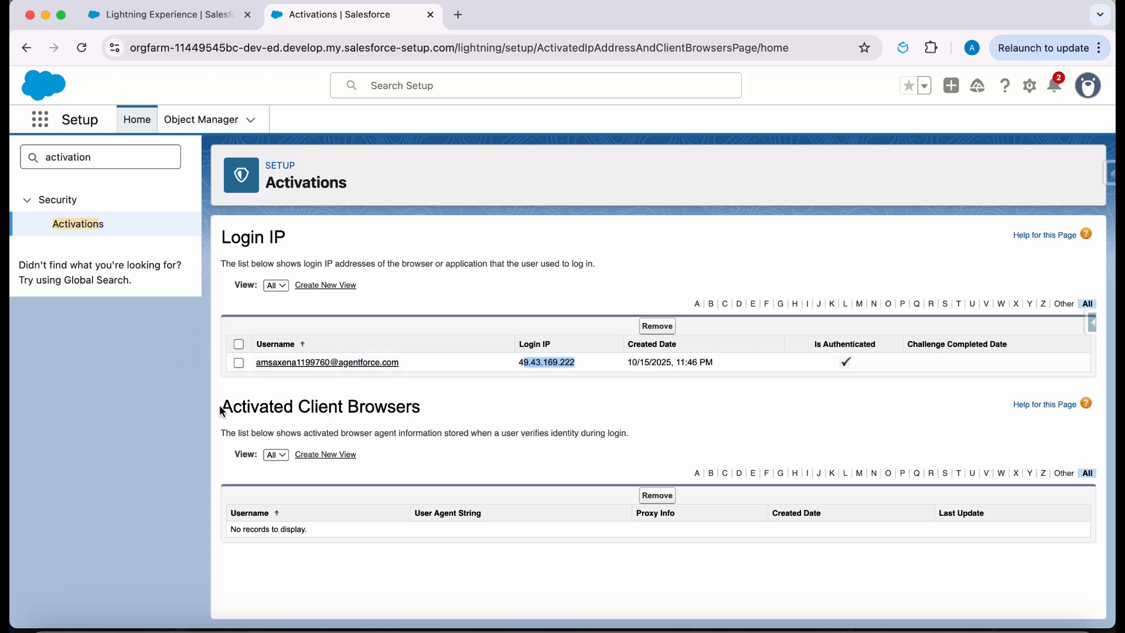
# Remove the activated login IP entry and reload the Activations page.
pyautogui.click(238, 362)
pyautogui.click(669, 327)
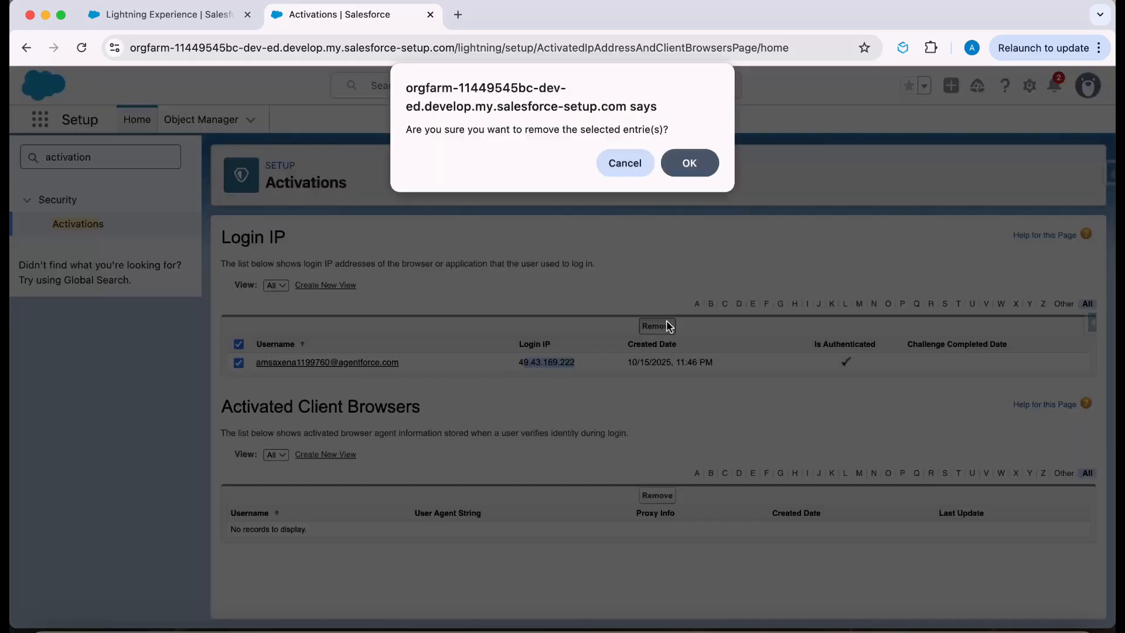
pyautogui.click(685, 162)
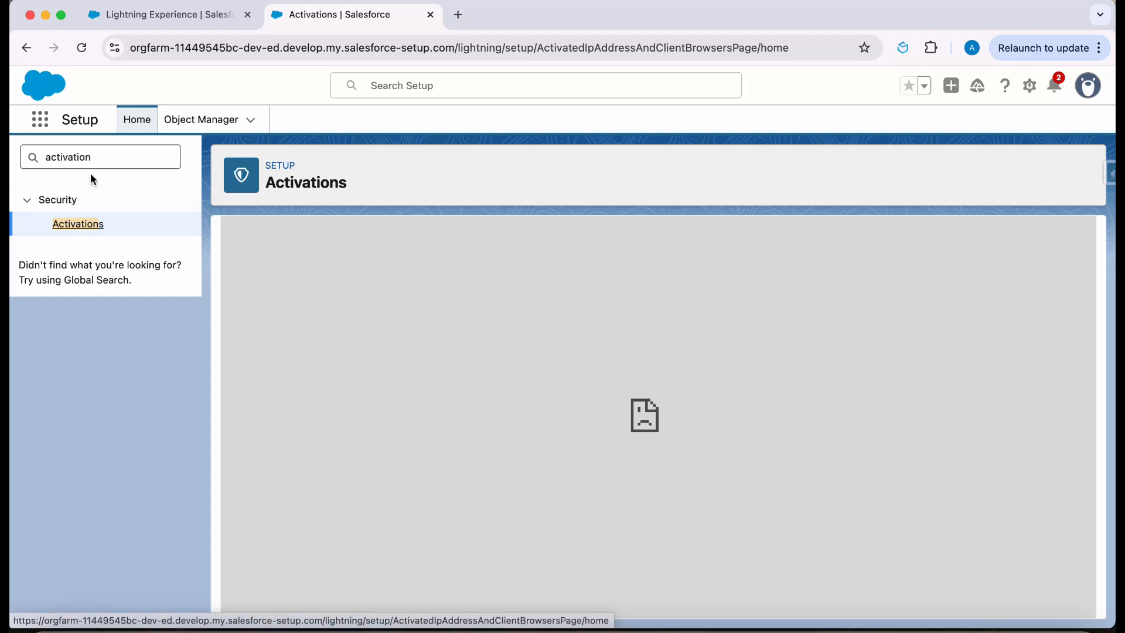
pyautogui.click(81, 46)
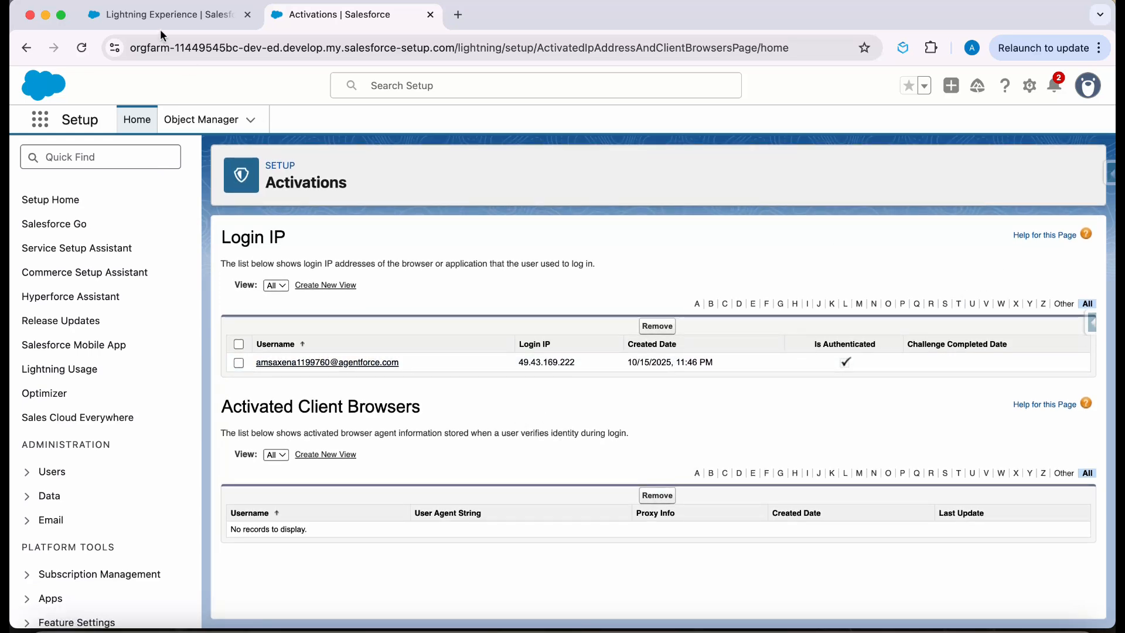
pyautogui.click(455, 15)
# Load the admin user's setup record in the new tab.
pyautogui.press('super+v')
pyautogui.press('Return')
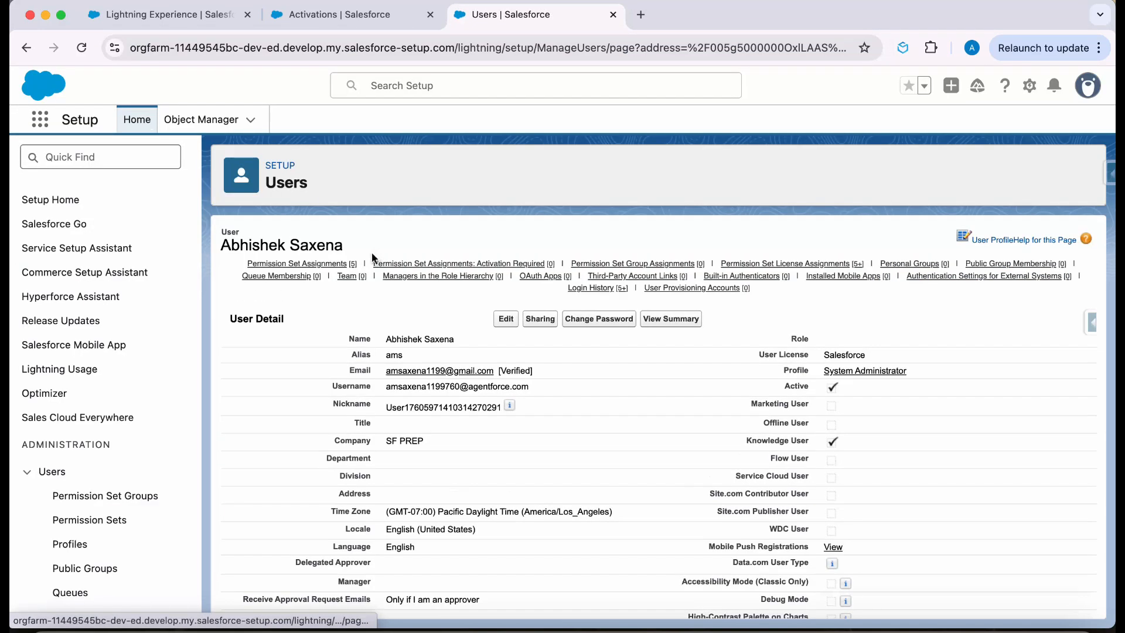
pyautogui.scroll(-15, 431, 530)
pyautogui.scroll(3, 429, 530)
pyautogui.scroll(-12, 429, 530)
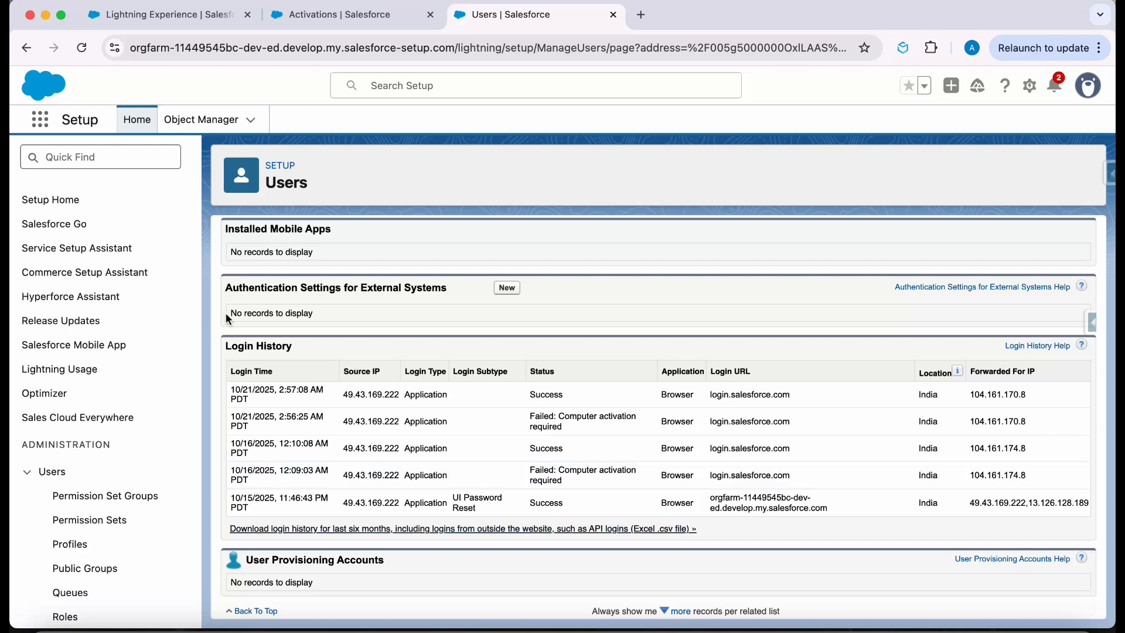
# Check the source IPs in the user's Login History, then return to the Activations tab.
pyautogui.moveTo(231, 377); pyautogui.dragTo(972, 519)
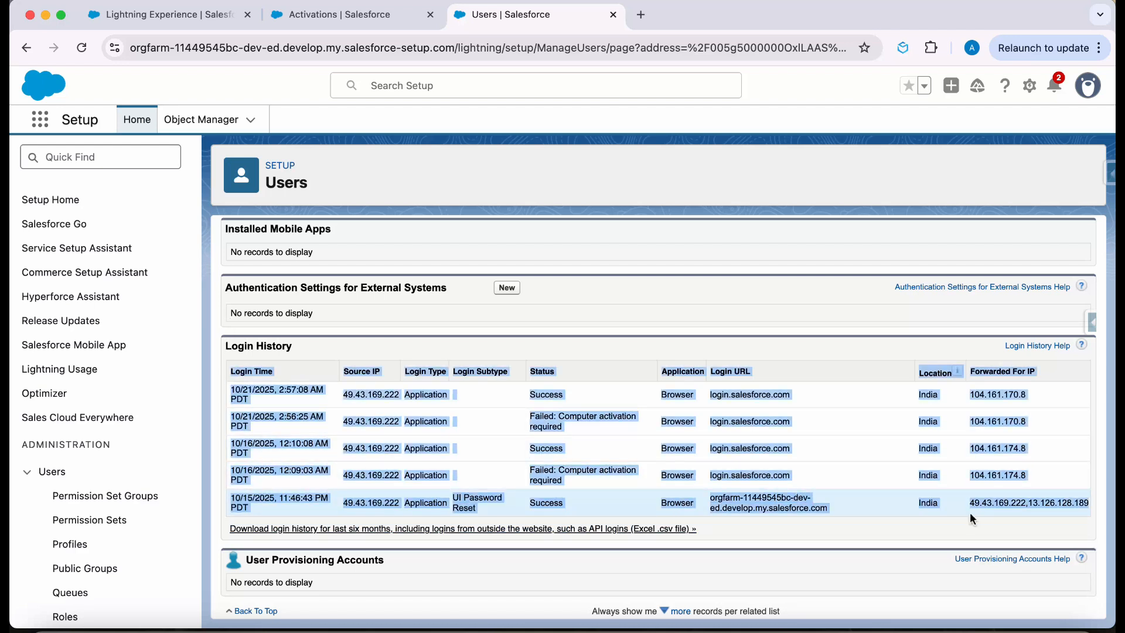
pyautogui.click(311, 442)
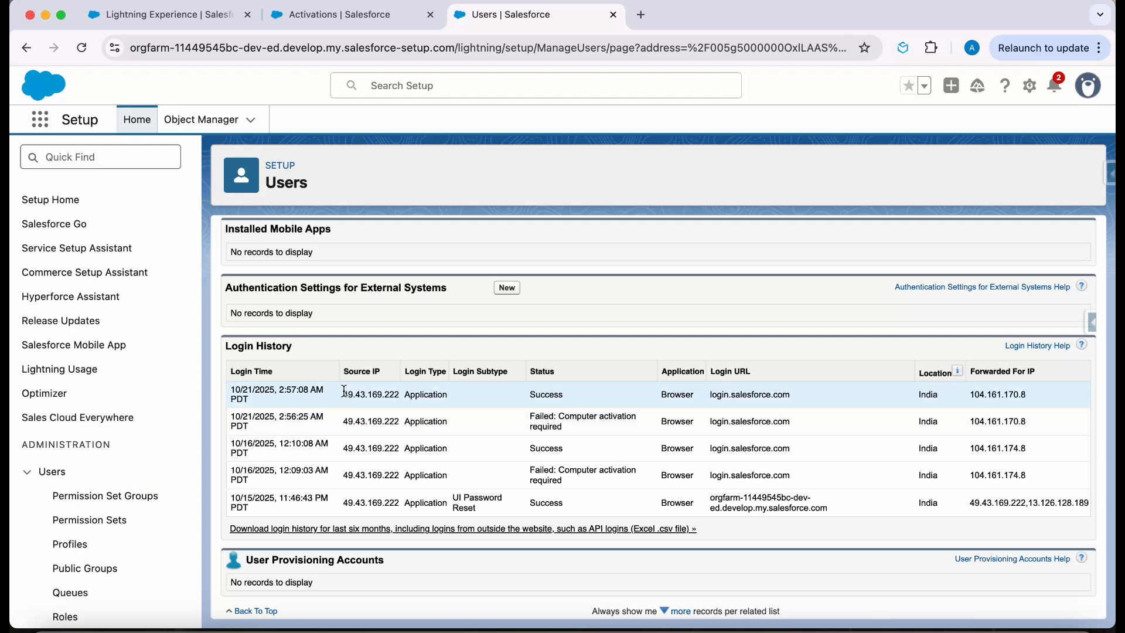
pyautogui.moveTo(342, 393); pyautogui.dragTo(406, 404)
pyautogui.moveTo(343, 421); pyautogui.dragTo(403, 428)
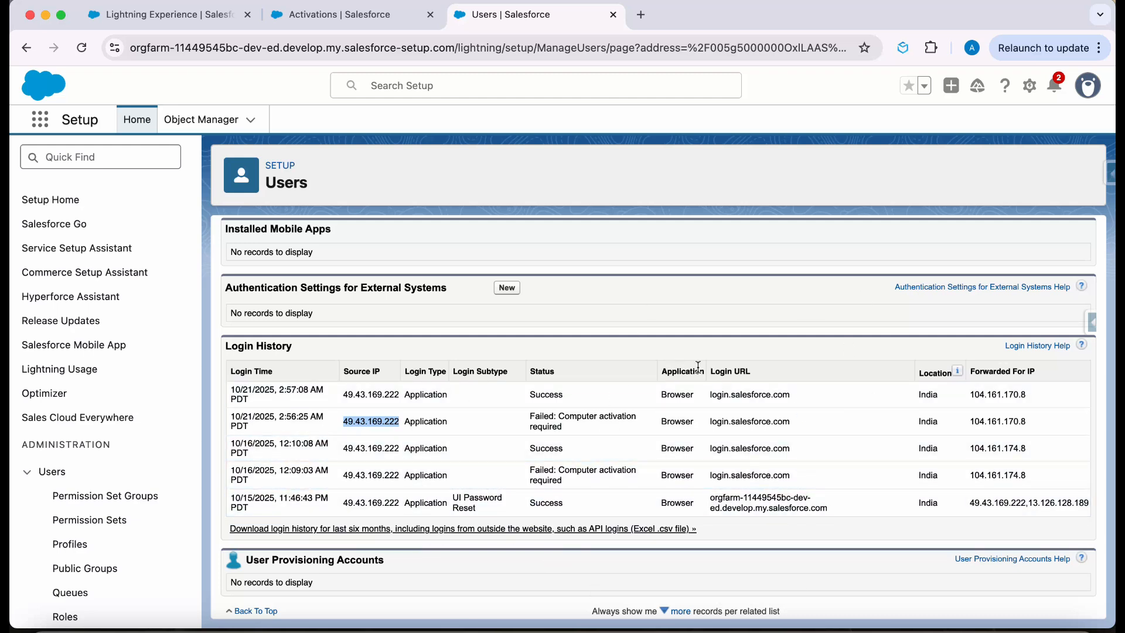
pyautogui.scroll(10, 698, 366)
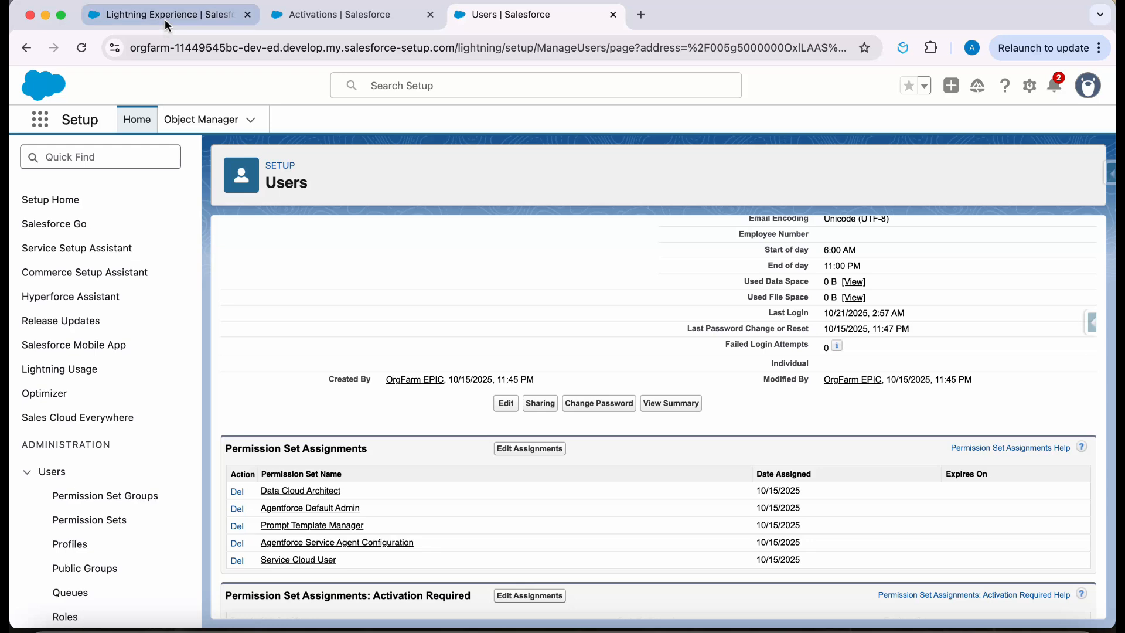
pyautogui.click(164, 18)
pyautogui.click(346, 15)
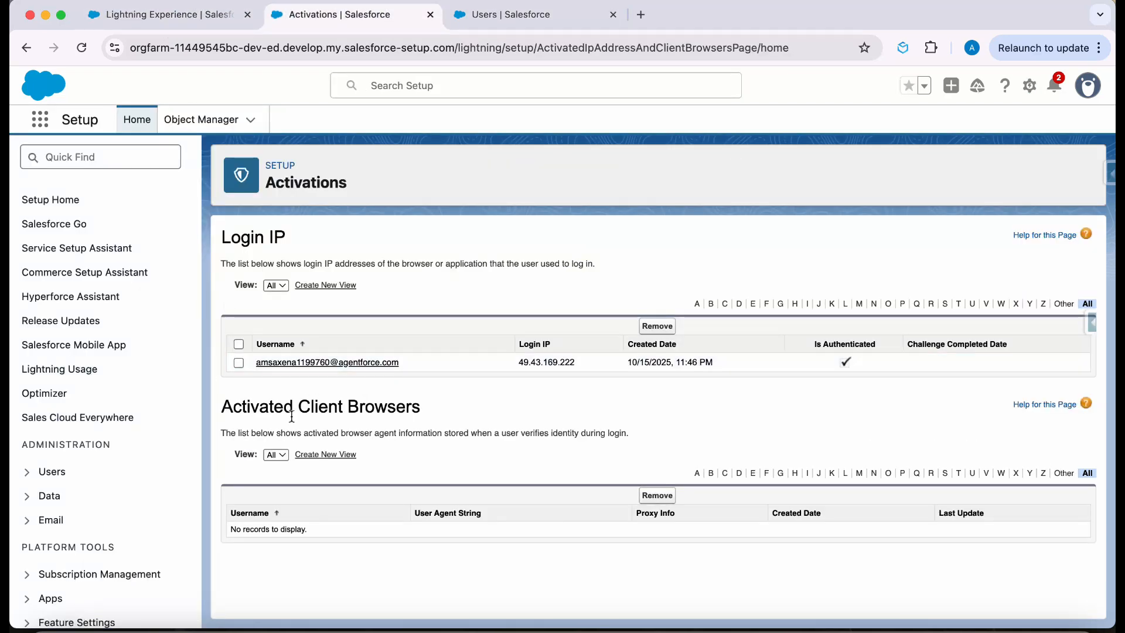
# Log in again at login.salesforce.com in a new tab using Chrome's saved credentials.
pyautogui.click(641, 15)
pyautogui.write('login')
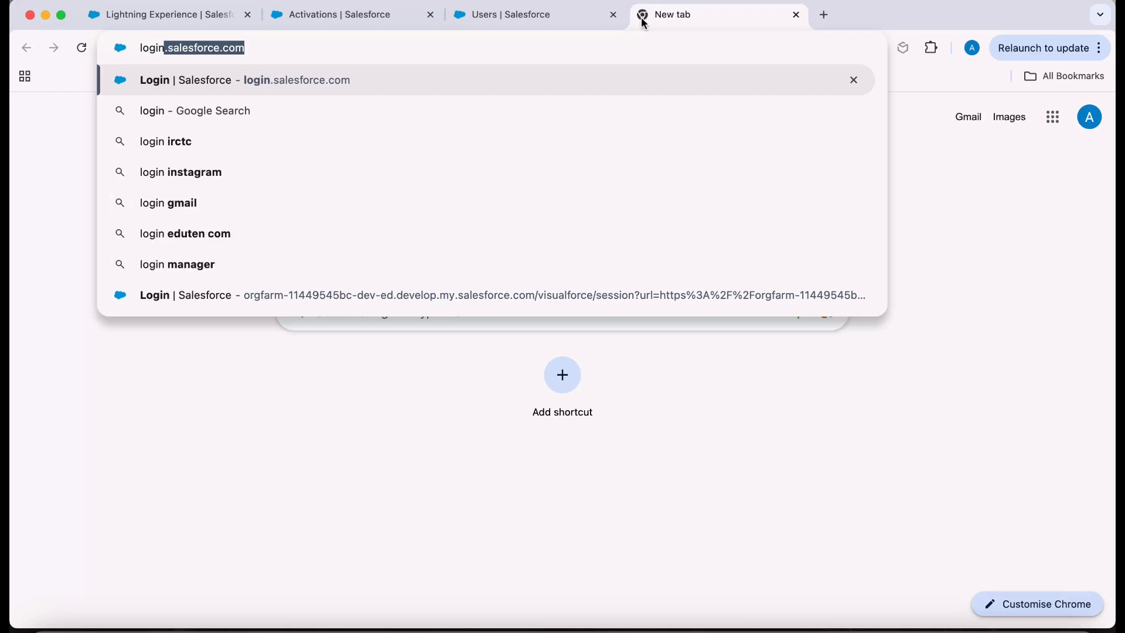
pyautogui.press('Return')
pyautogui.click(363, 300)
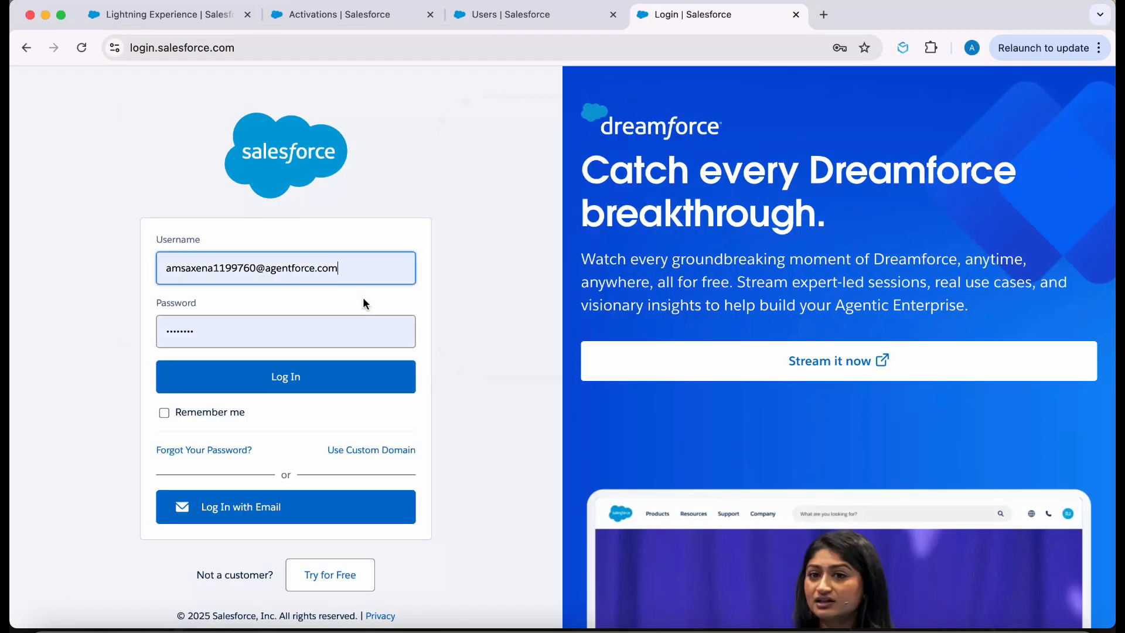
pyautogui.click(215, 331)
pyautogui.moveTo(215, 331); pyautogui.dragTo(160, 323)
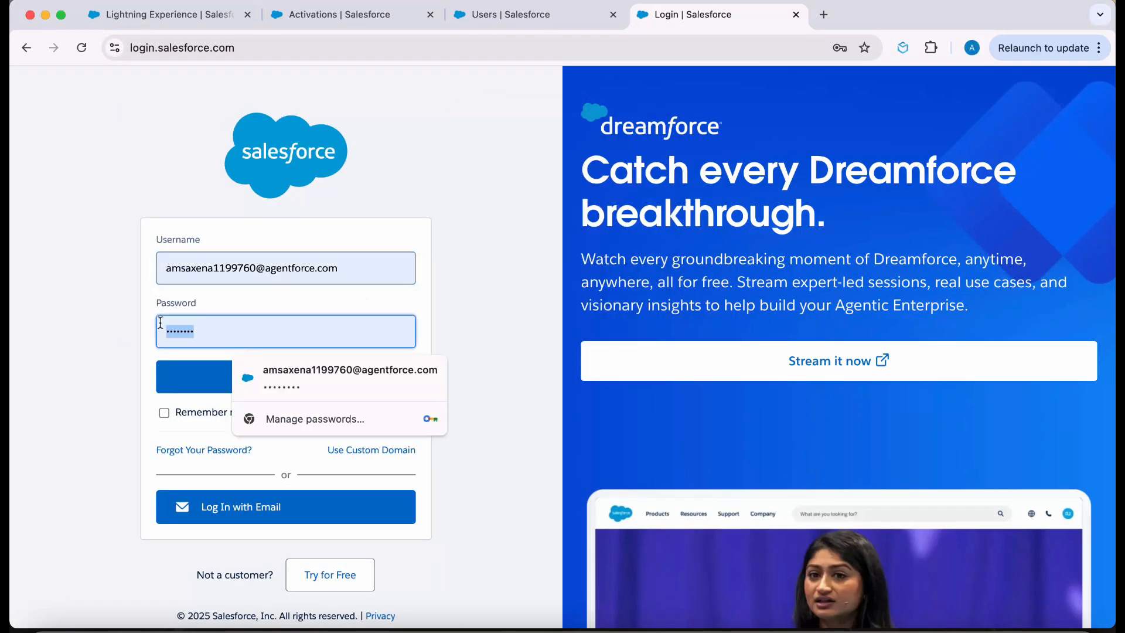
pyautogui.click(86, 333)
pyautogui.click(229, 391)
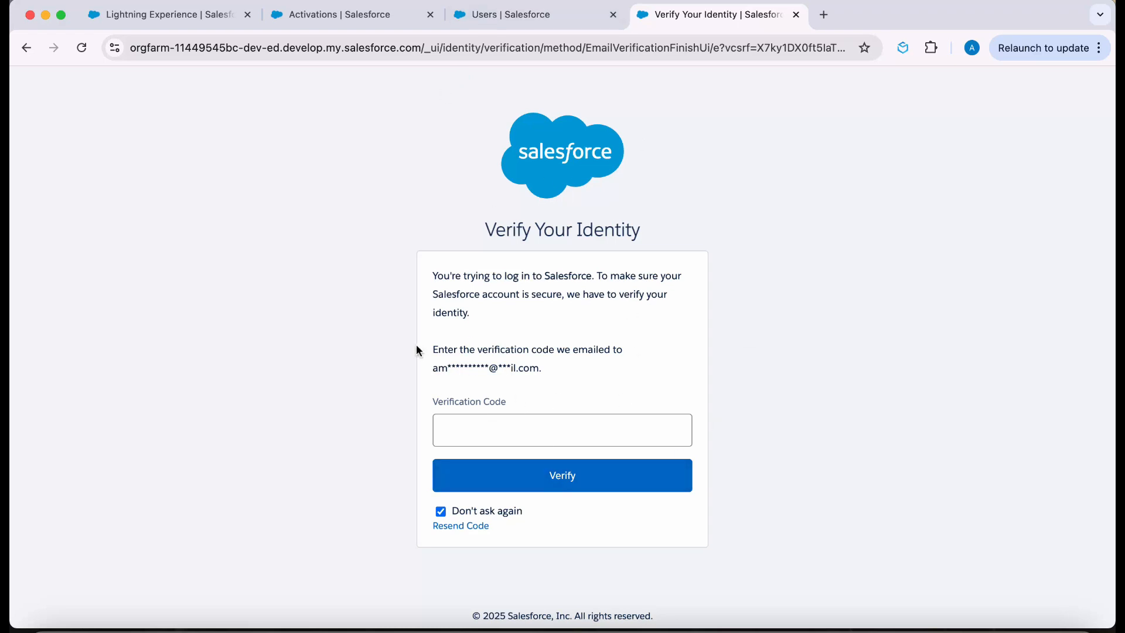
# Enter the emailed verification code, keep 'Don't ask again' ticked, and verify the login.
pyautogui.moveTo(421, 362); pyautogui.dragTo(532, 381)
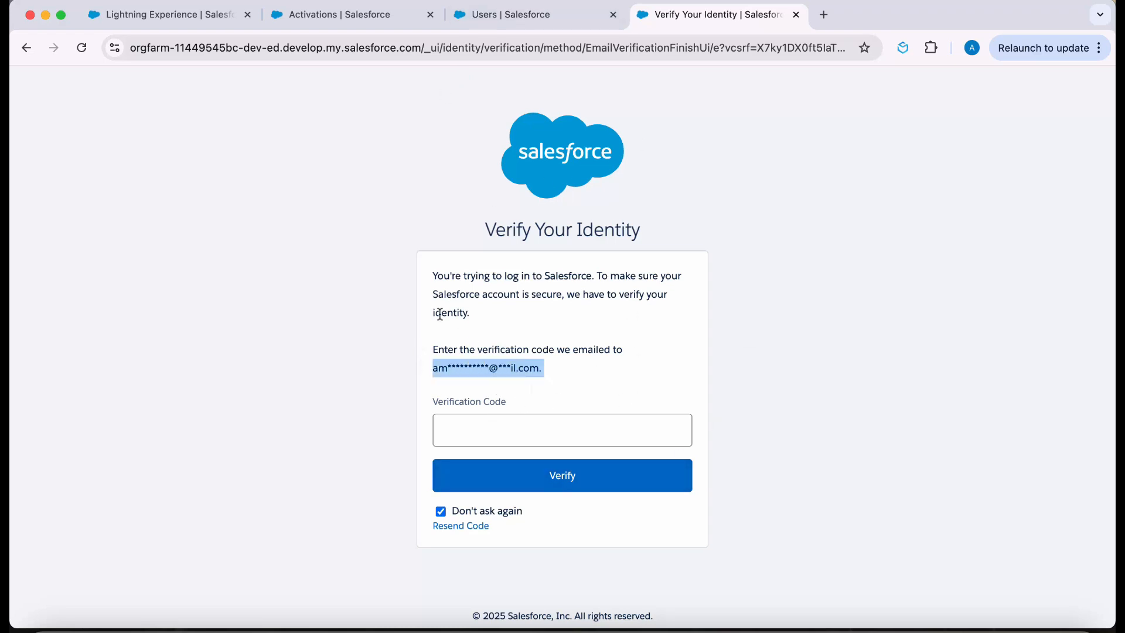
pyautogui.click(367, 326)
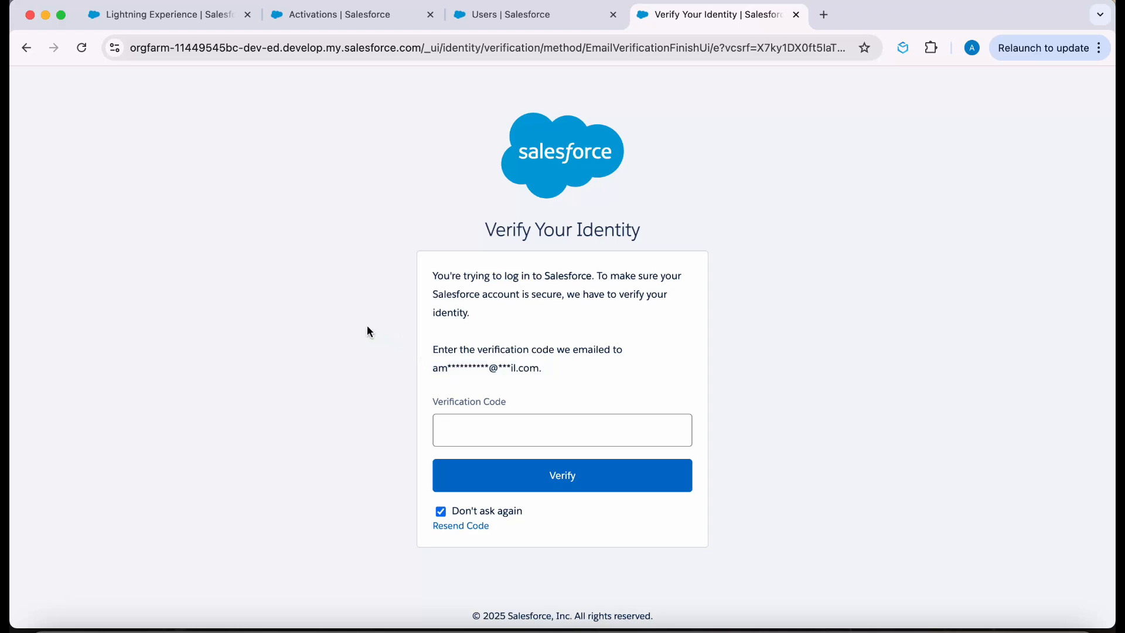
pyautogui.click(455, 423)
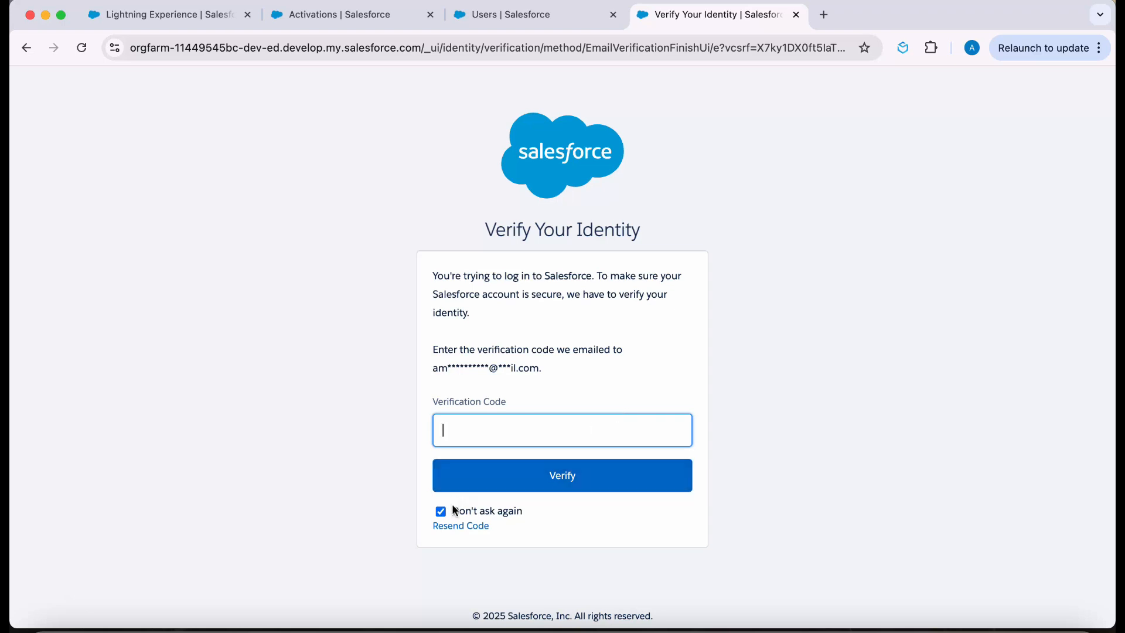
pyautogui.click(440, 511)
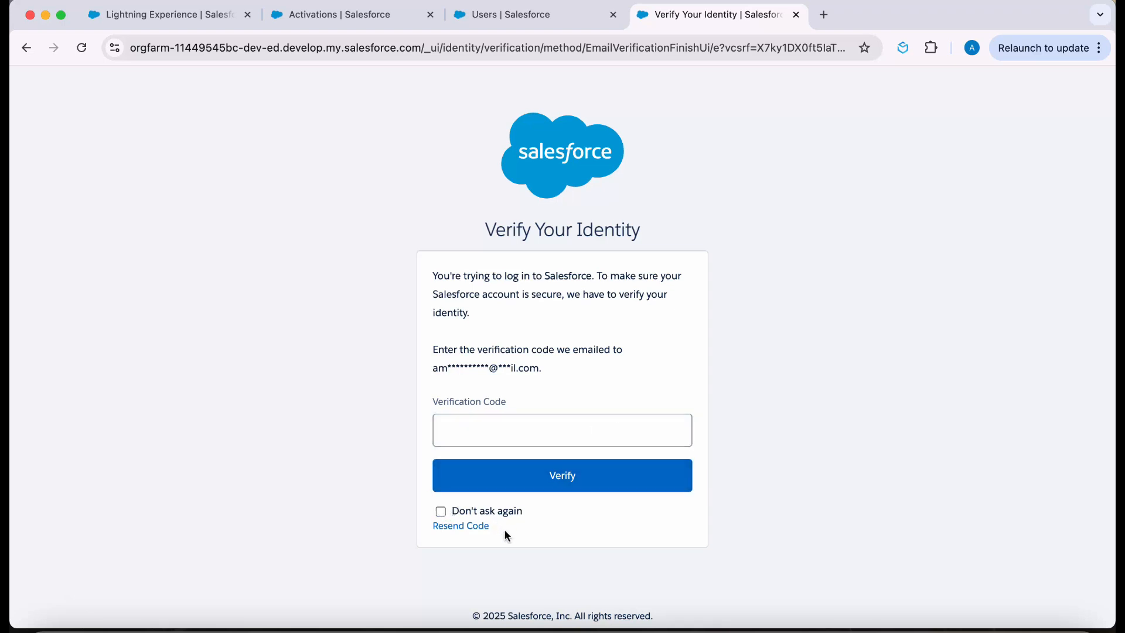
pyautogui.click(440, 512)
pyautogui.click(373, 450)
pyautogui.click(463, 430)
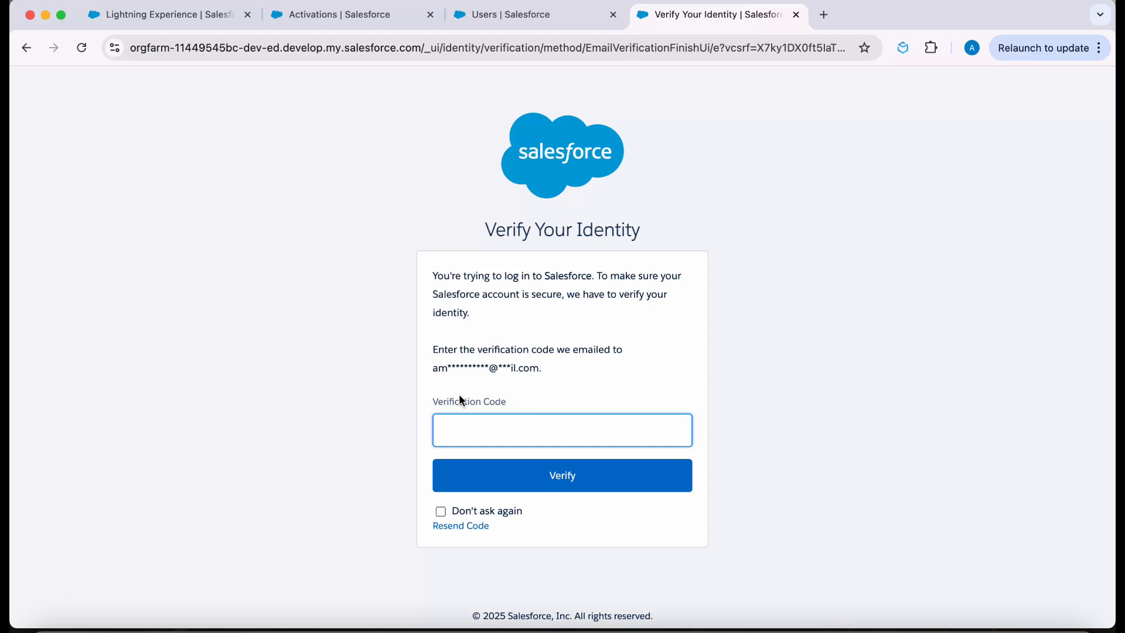
pyautogui.click(454, 509)
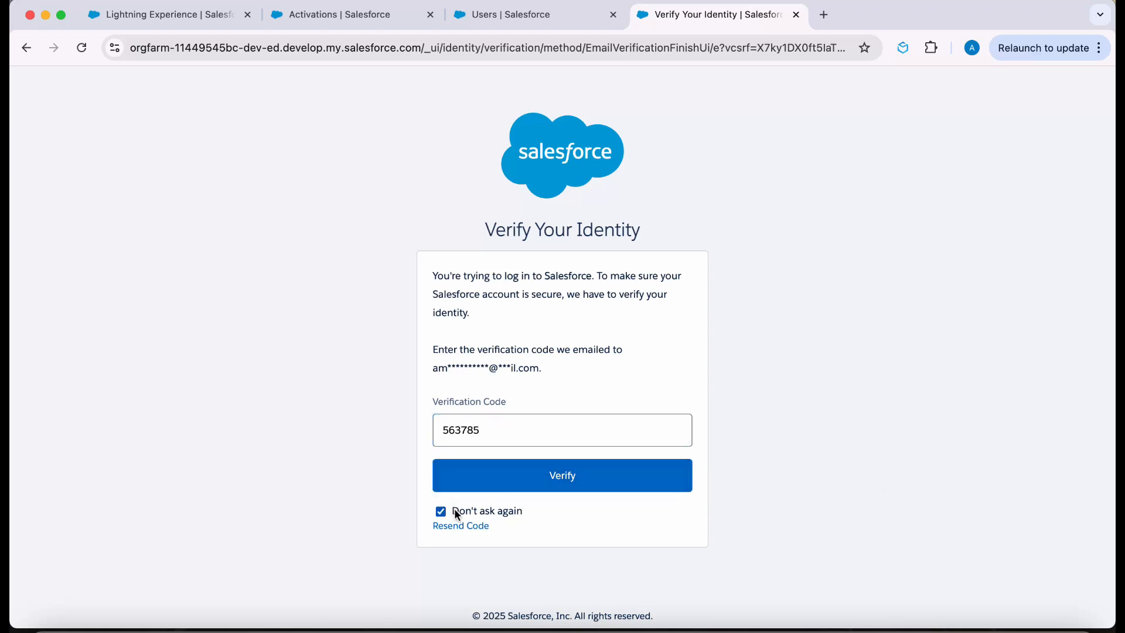
pyautogui.click(630, 486)
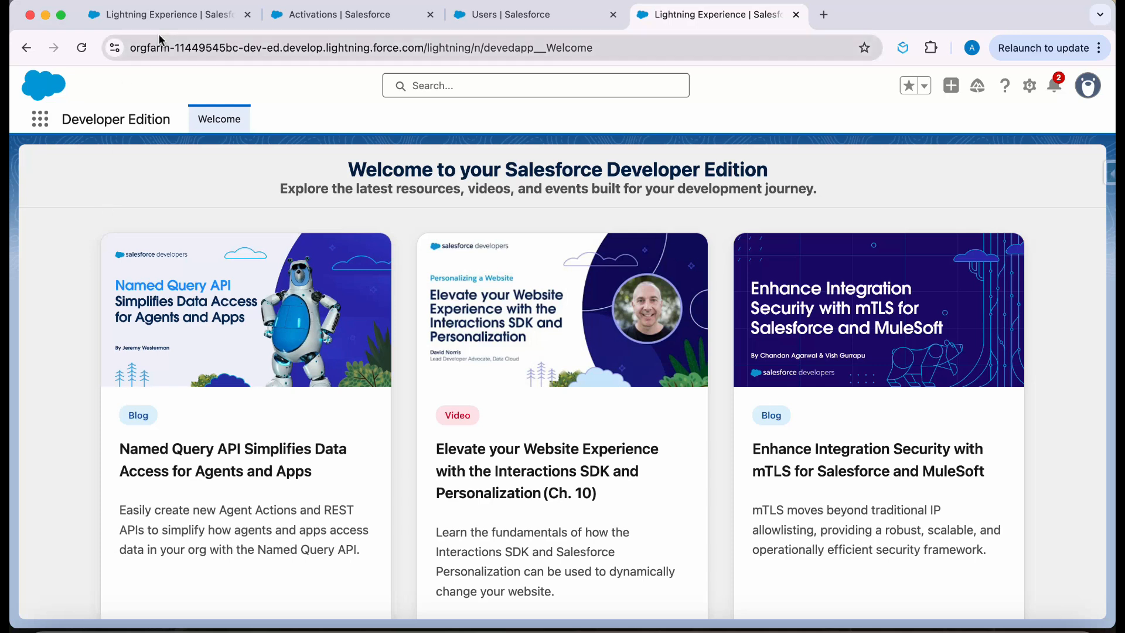
# Refresh Activations and confirm the 10/21/2025, 3:33 AM challenge and activated Chrome browser.
pyautogui.click(299, 15)
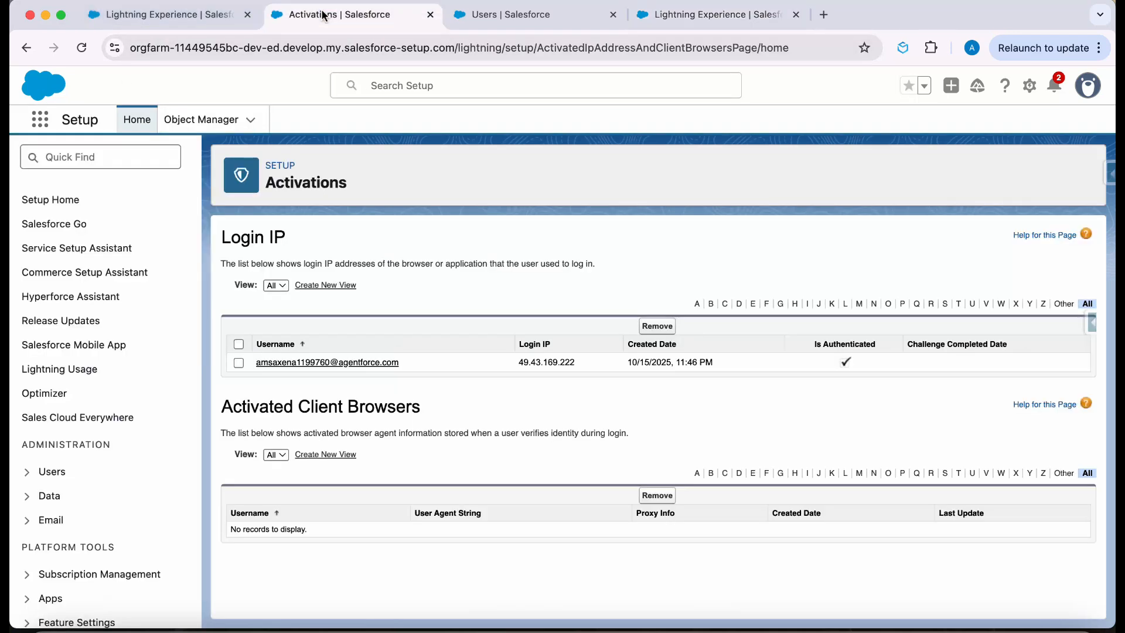
pyautogui.click(82, 47)
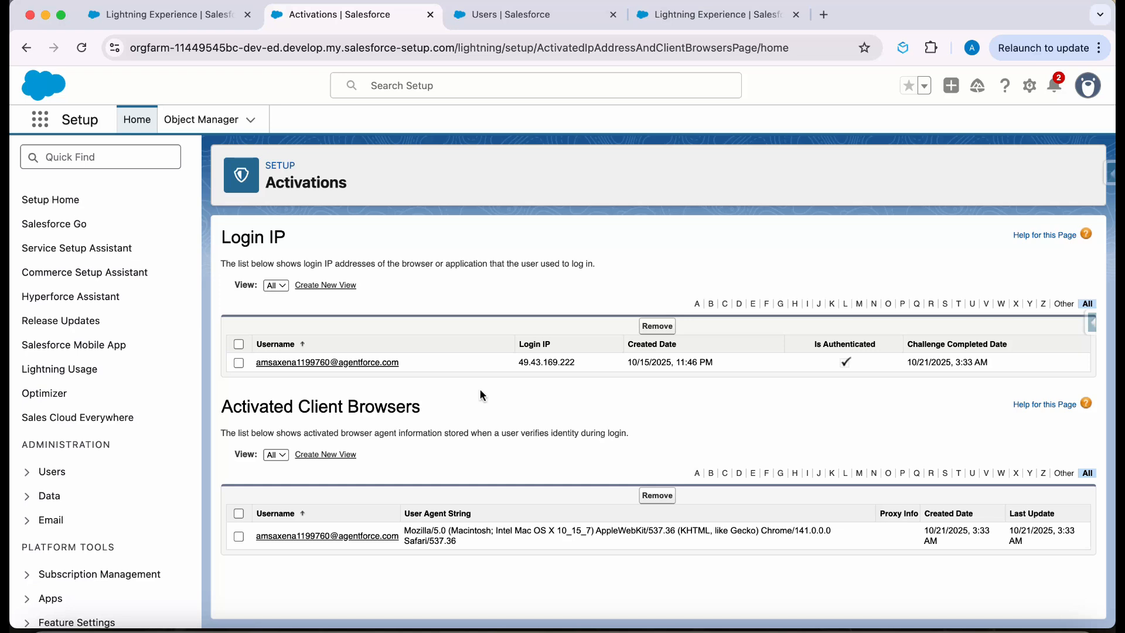
pyautogui.moveTo(993, 362); pyautogui.dragTo(906, 359)
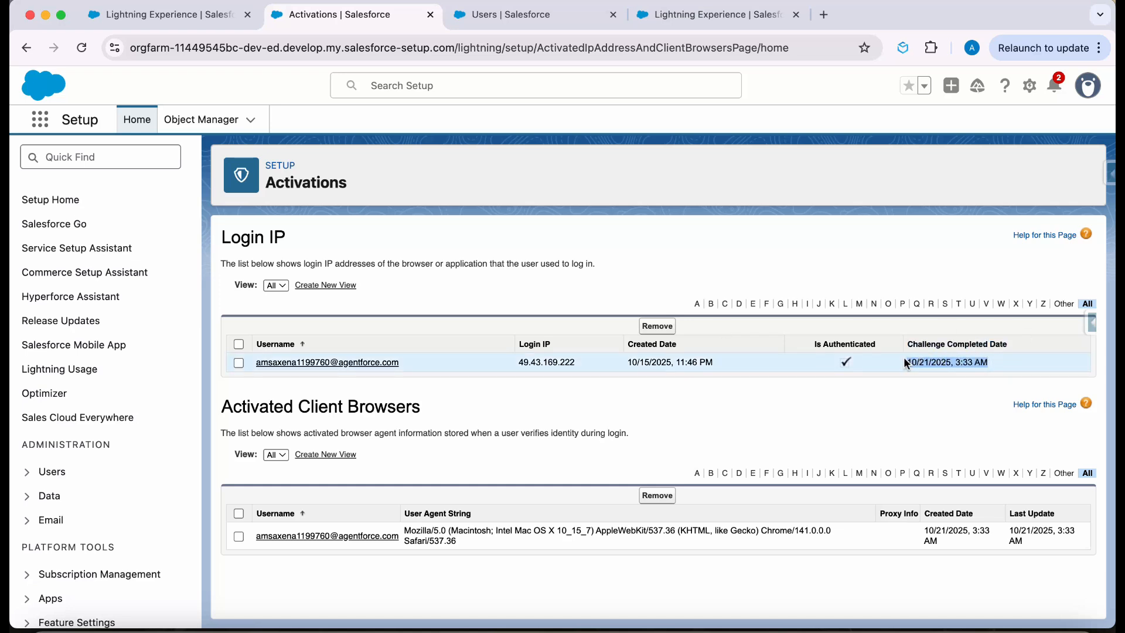
pyautogui.click(919, 385)
pyautogui.moveTo(994, 364); pyautogui.dragTo(905, 363)
pyautogui.moveTo(519, 362); pyautogui.dragTo(575, 363)
pyautogui.click(585, 376)
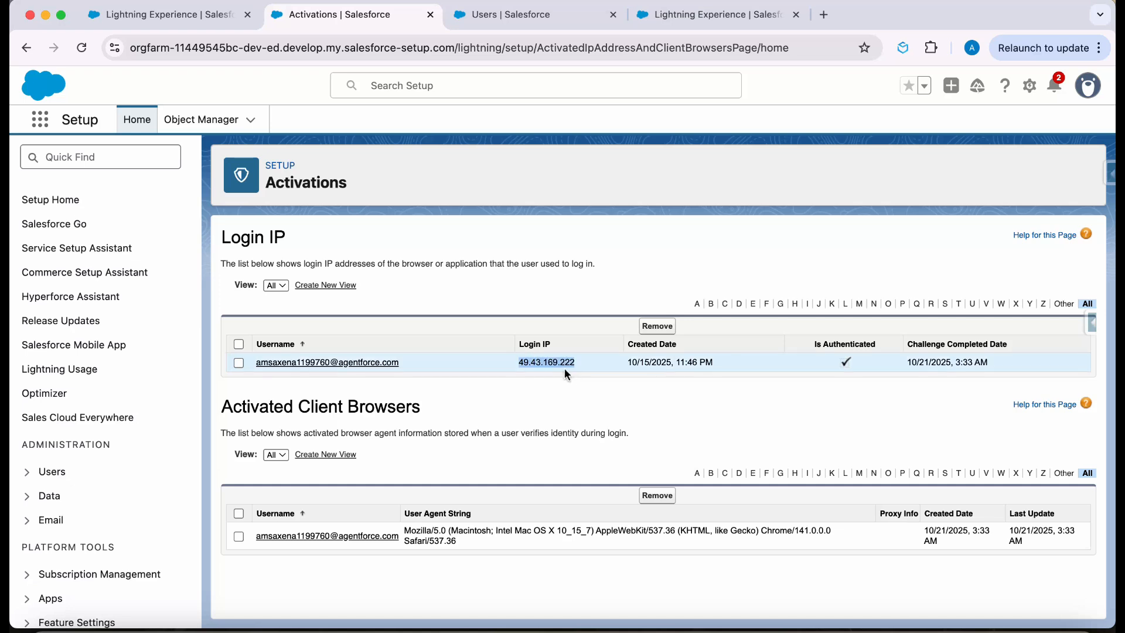
pyautogui.moveTo(568, 370); pyautogui.dragTo(290, 361)
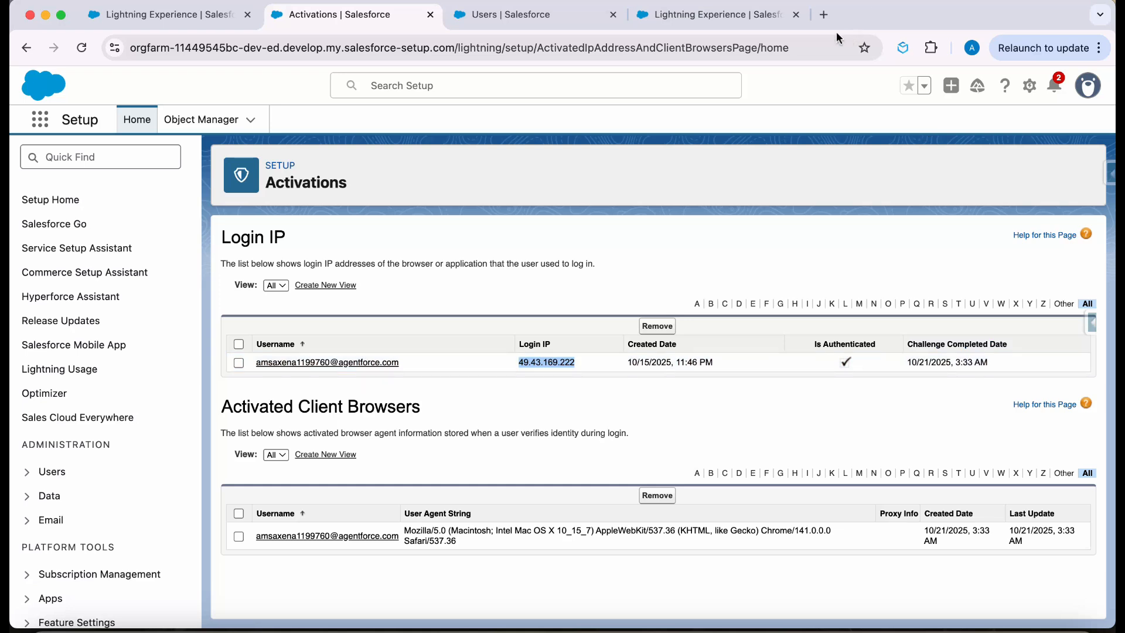
pyautogui.click(755, 21)
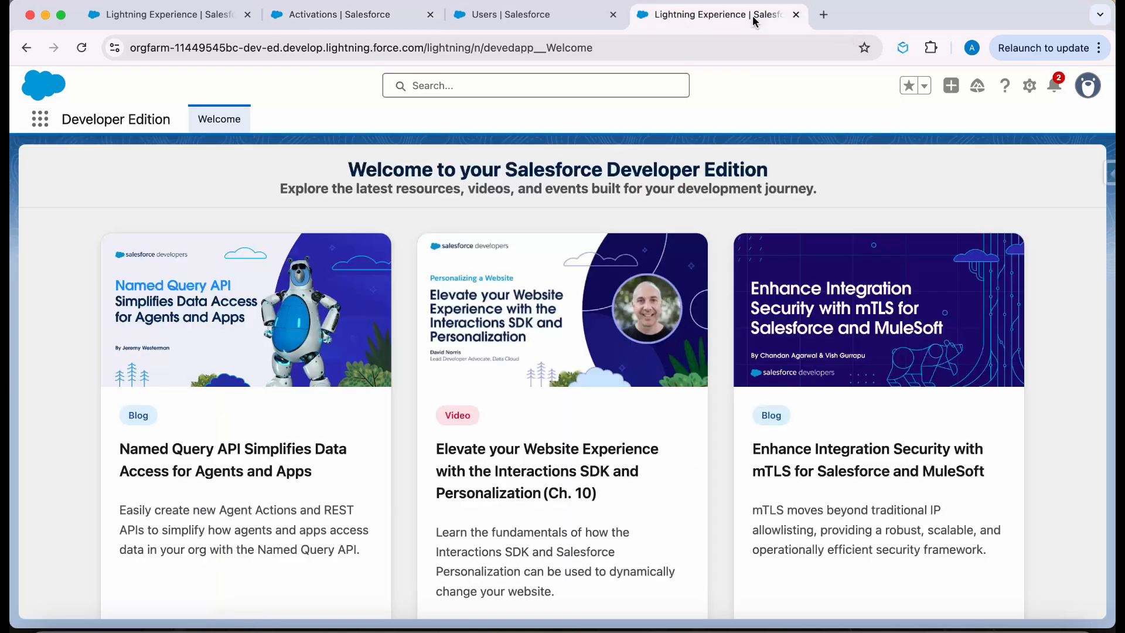
# Log out of Salesforce from the profile panel and begin entering the username.
pyautogui.click(1035, 93)
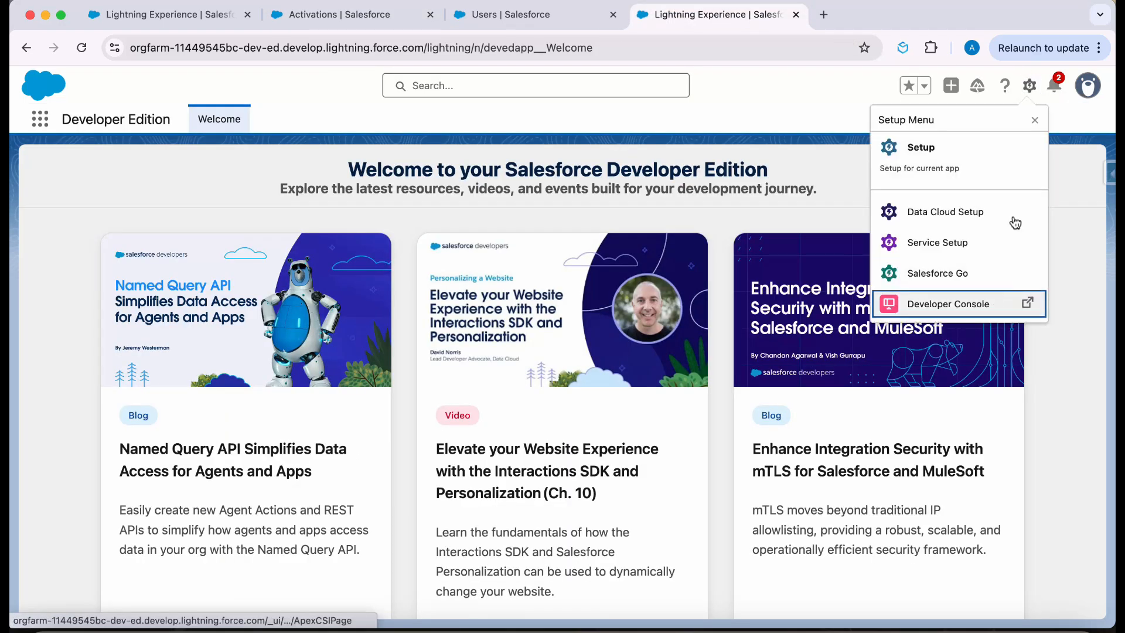
pyautogui.click(1091, 88)
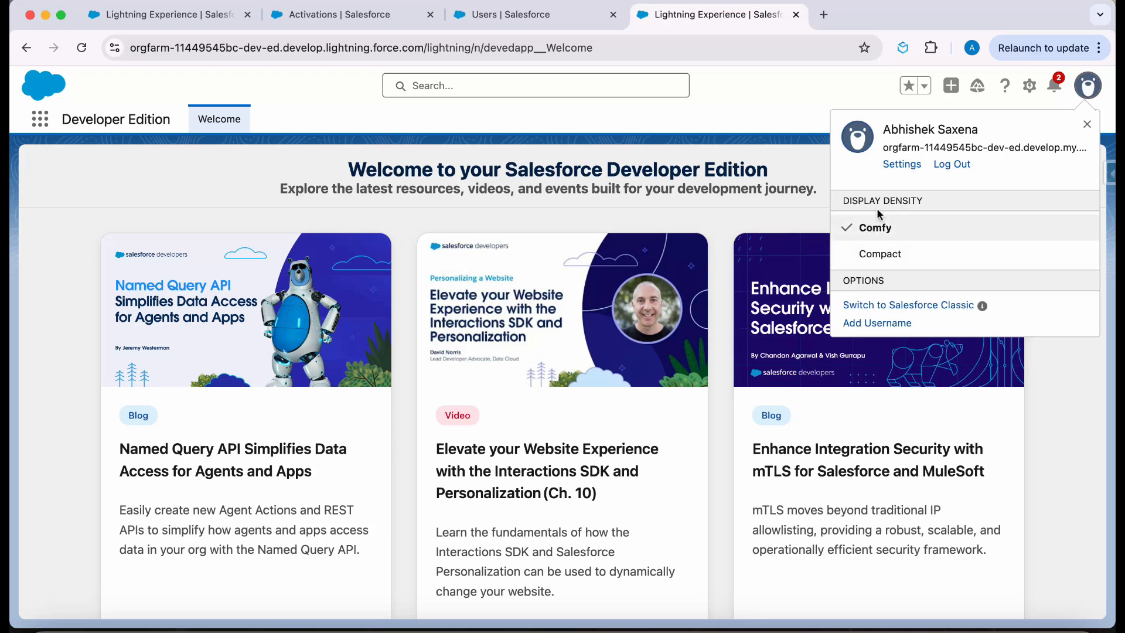
pyautogui.click(941, 164)
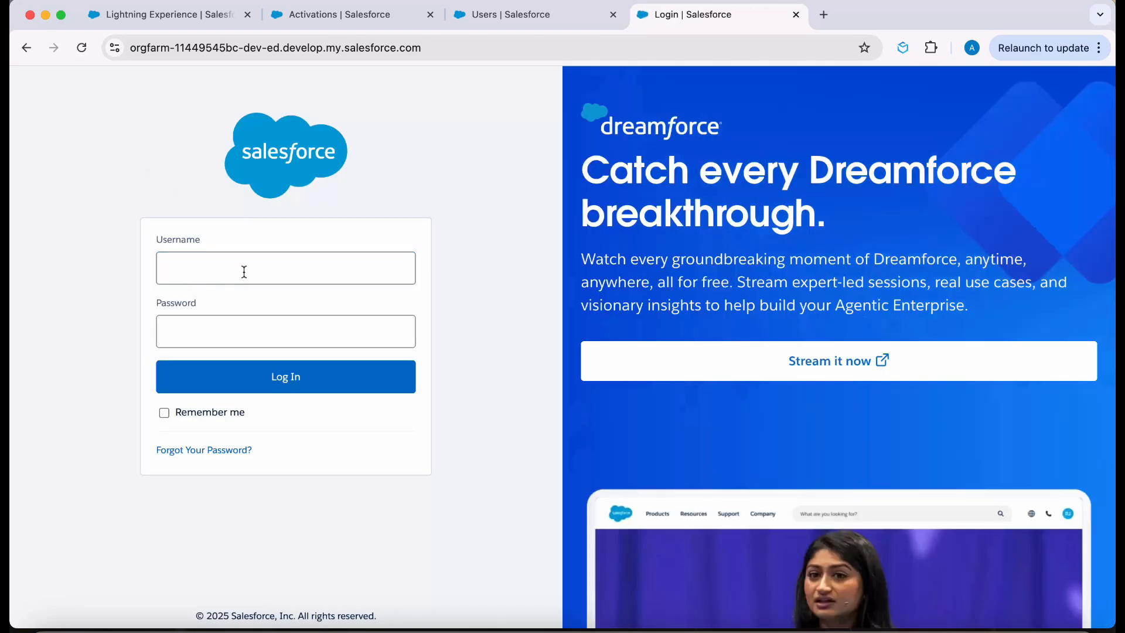
pyautogui.click(244, 271)
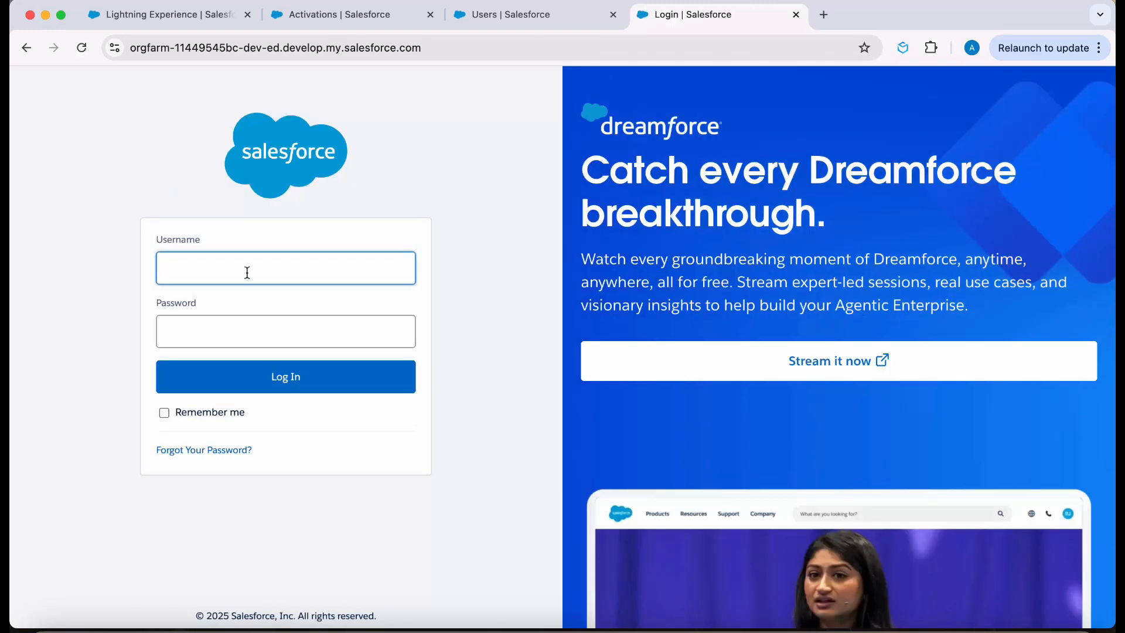
# Sign in at login.salesforce.com with the saved credentials and decline phone registration.
pyautogui.click(207, 48)
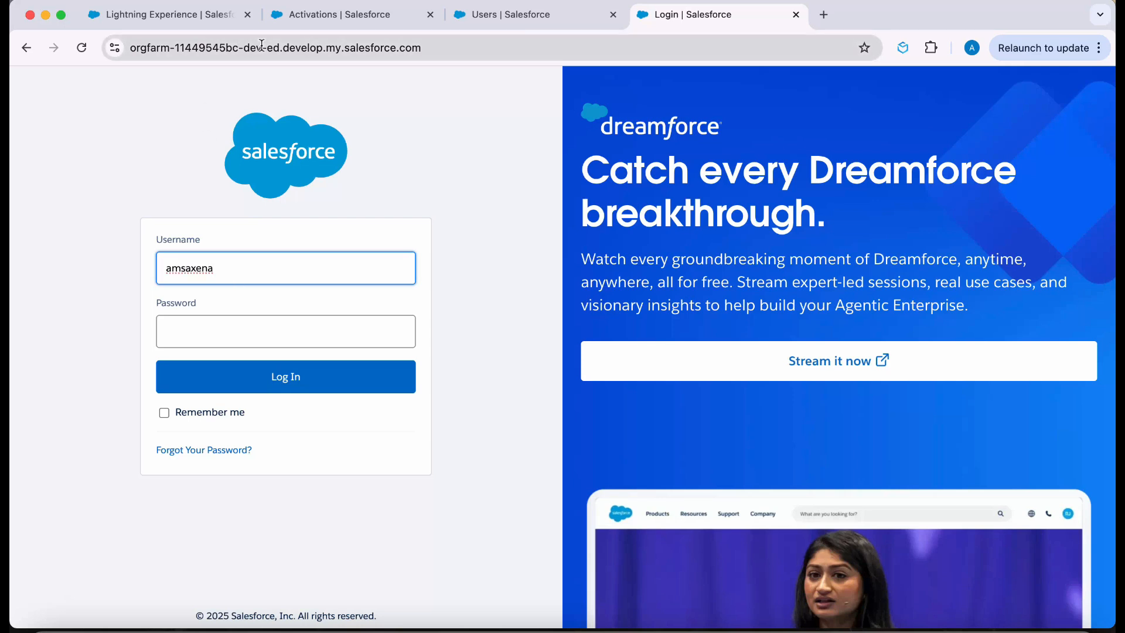
pyautogui.rightClick(257, 43)
pyautogui.click(155, 85)
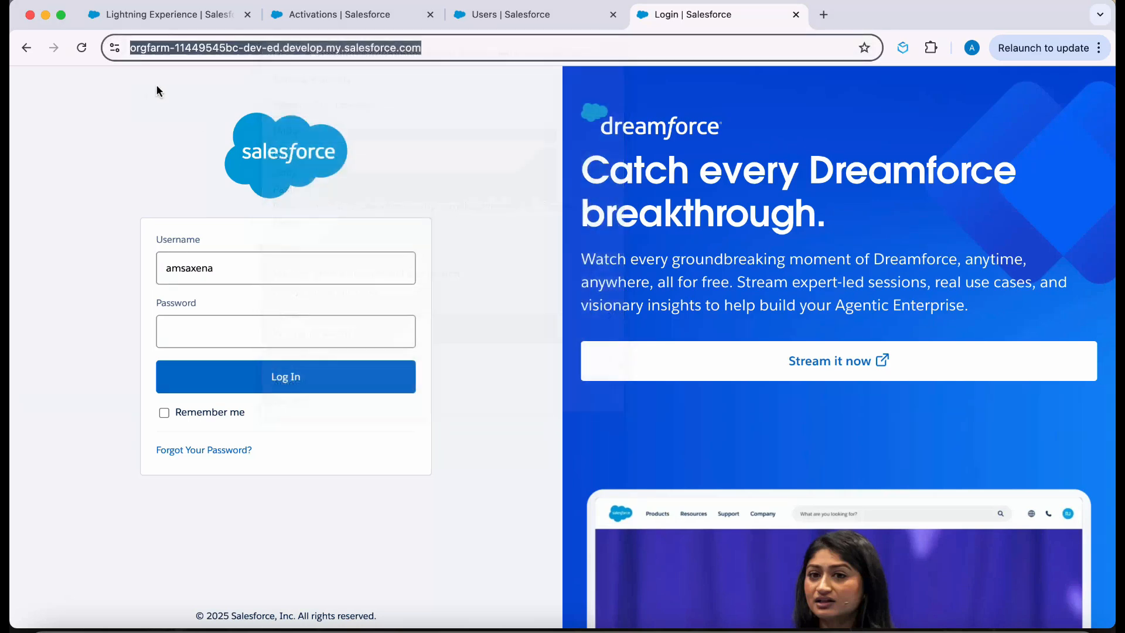
pyautogui.write('lo')
pyautogui.press('Return')
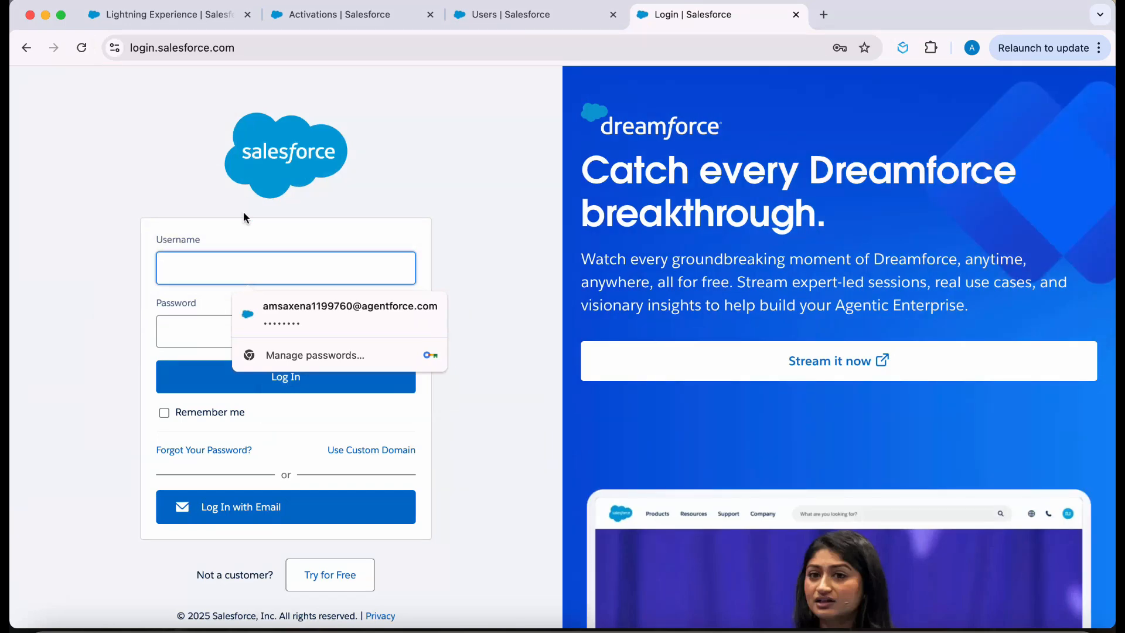
pyautogui.click(332, 328)
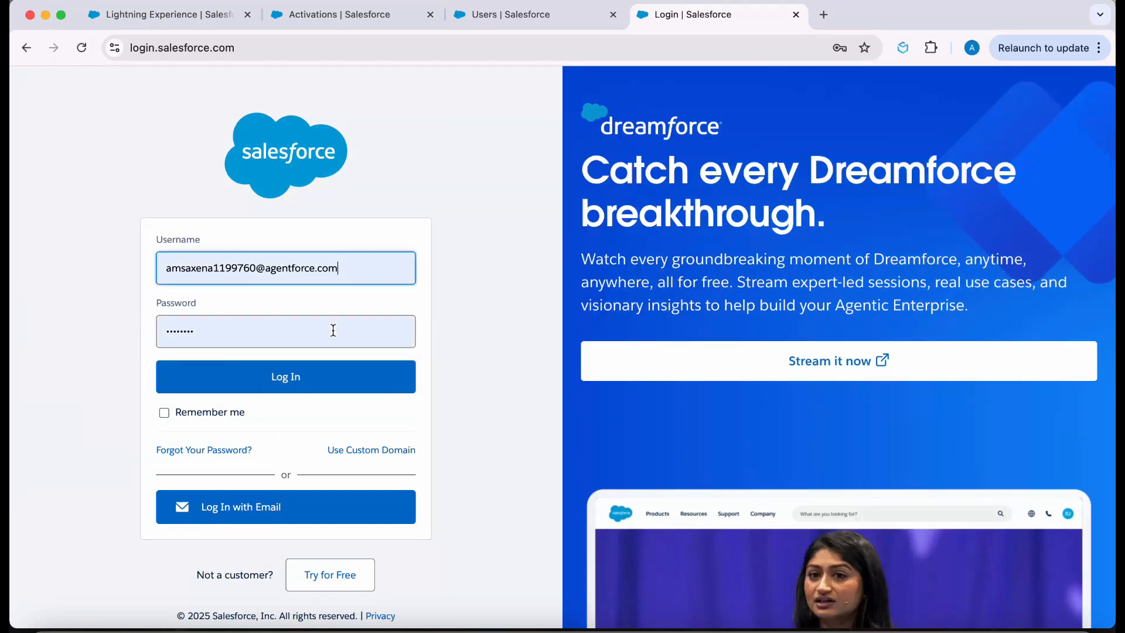
pyautogui.click(354, 377)
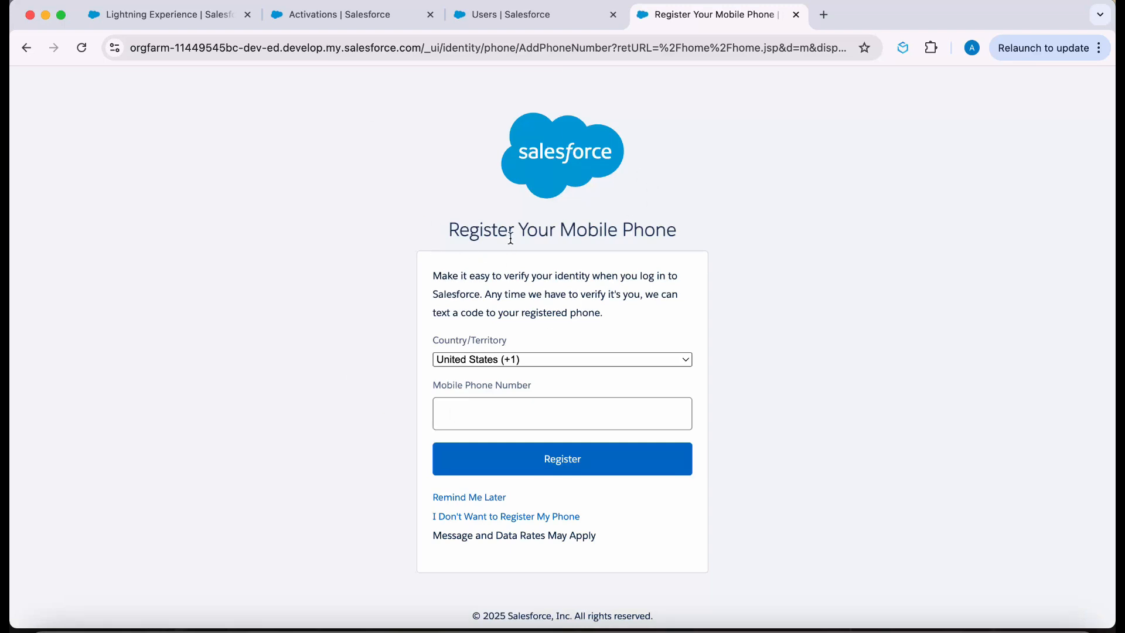
pyautogui.click(493, 517)
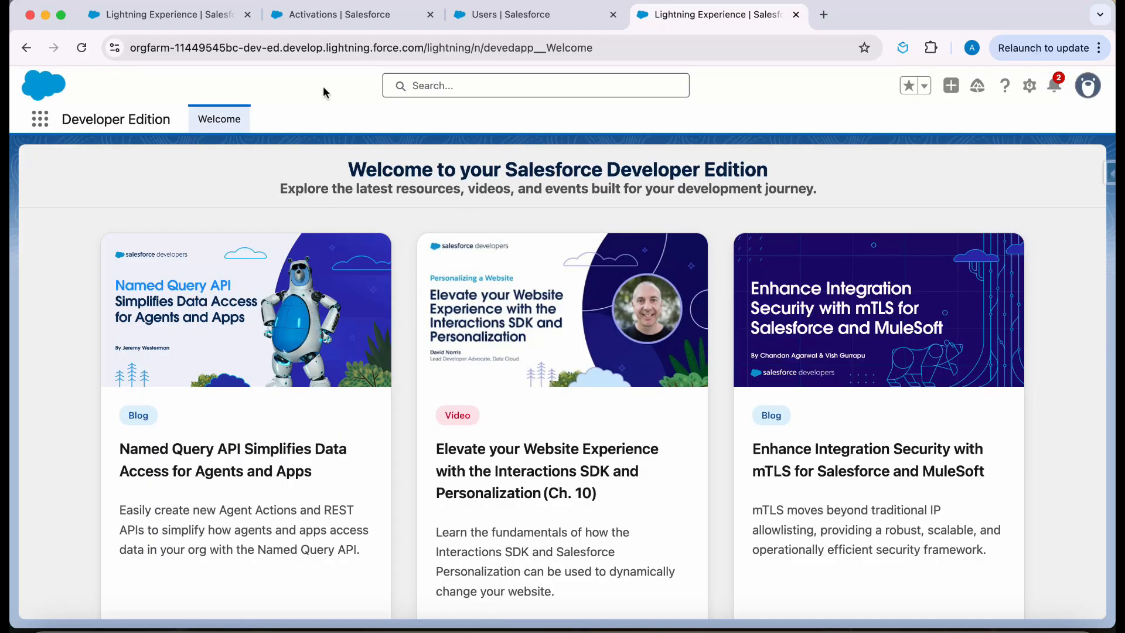
pyautogui.click(199, 18)
# Reload Activations and check the Chrome browser's Last Update of 10/21/2025, 3:35 AM.
pyautogui.click(293, 20)
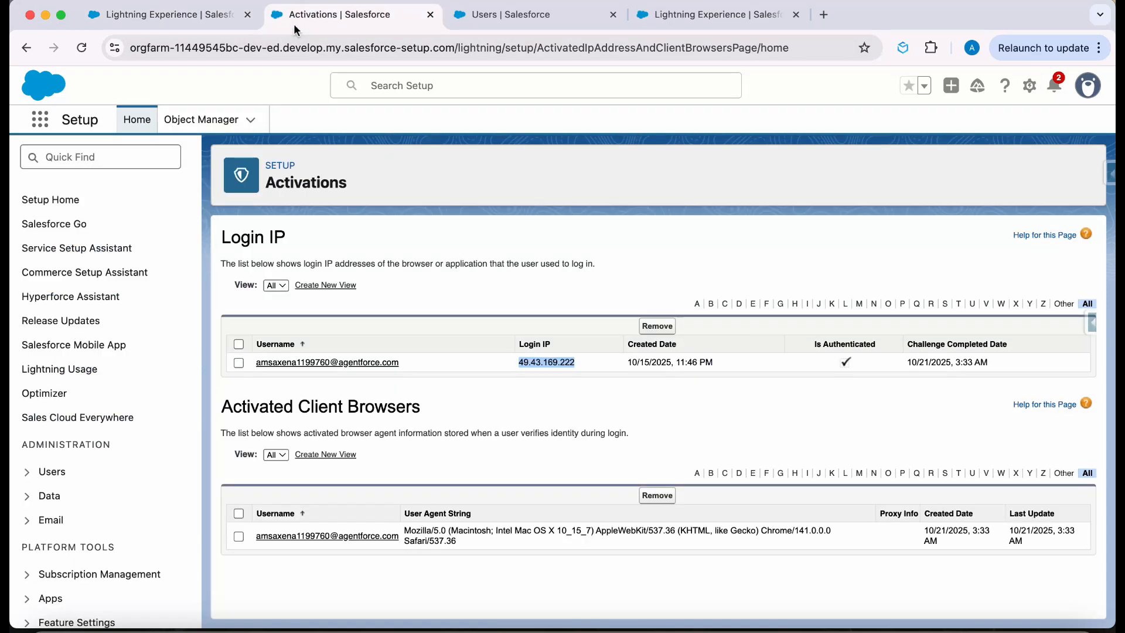
pyautogui.click(77, 51)
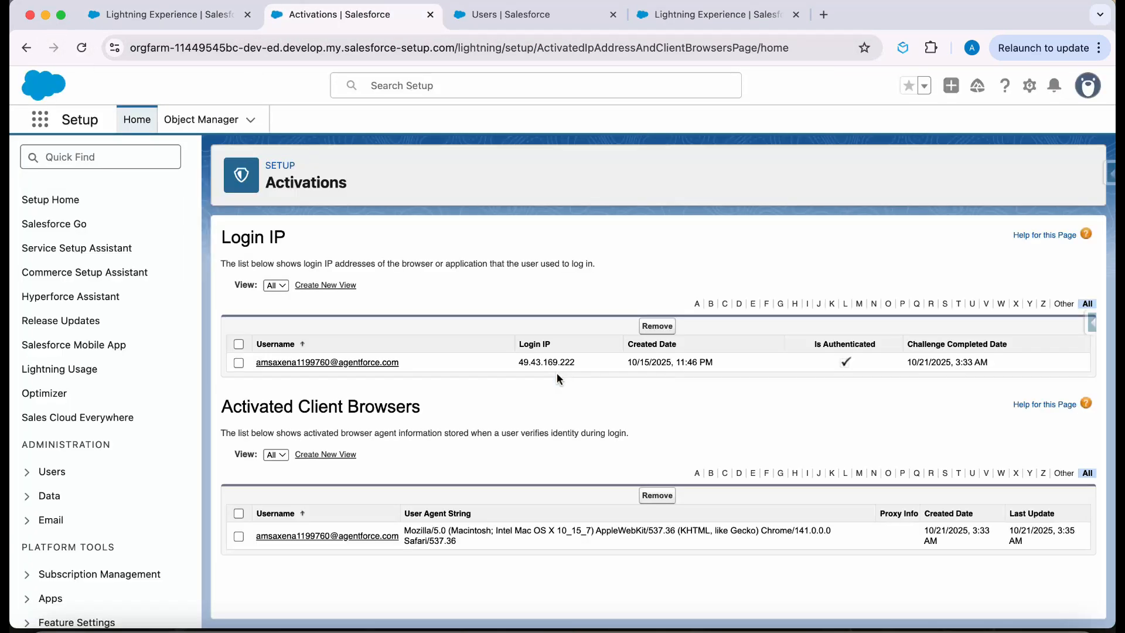
pyautogui.moveTo(929, 361); pyautogui.dragTo(1029, 362)
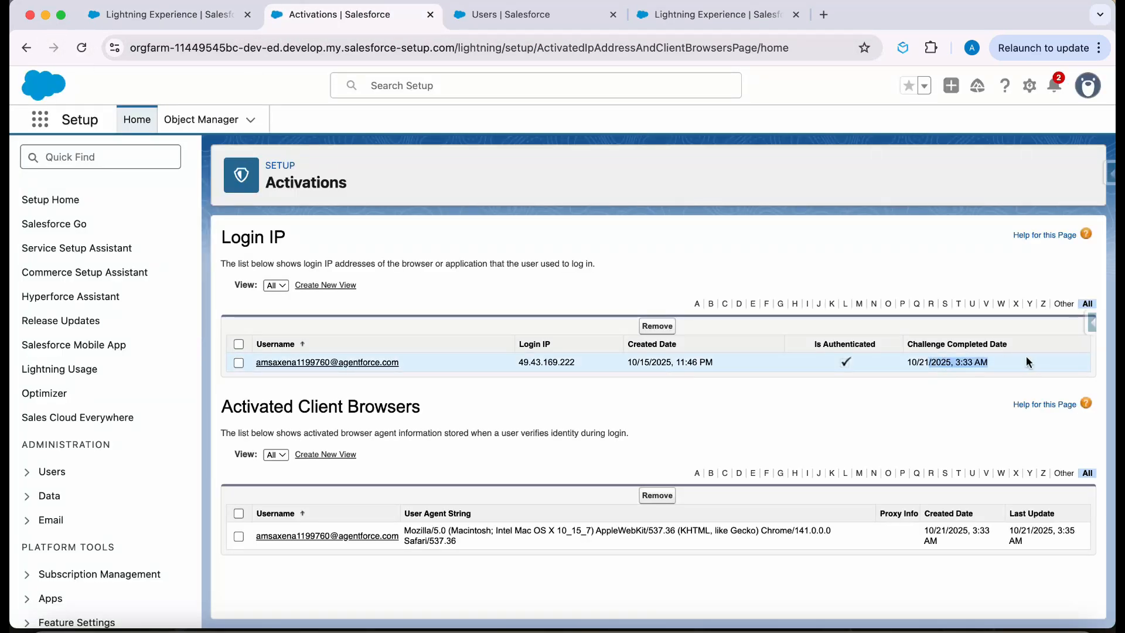
pyautogui.click(847, 420)
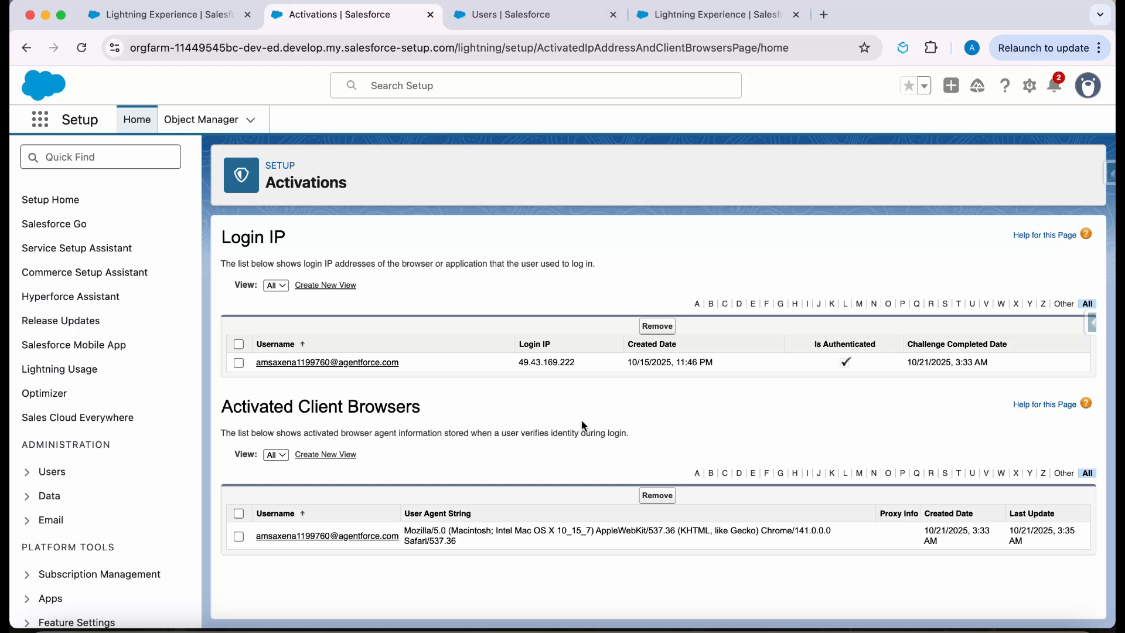
pyautogui.click(828, 624)
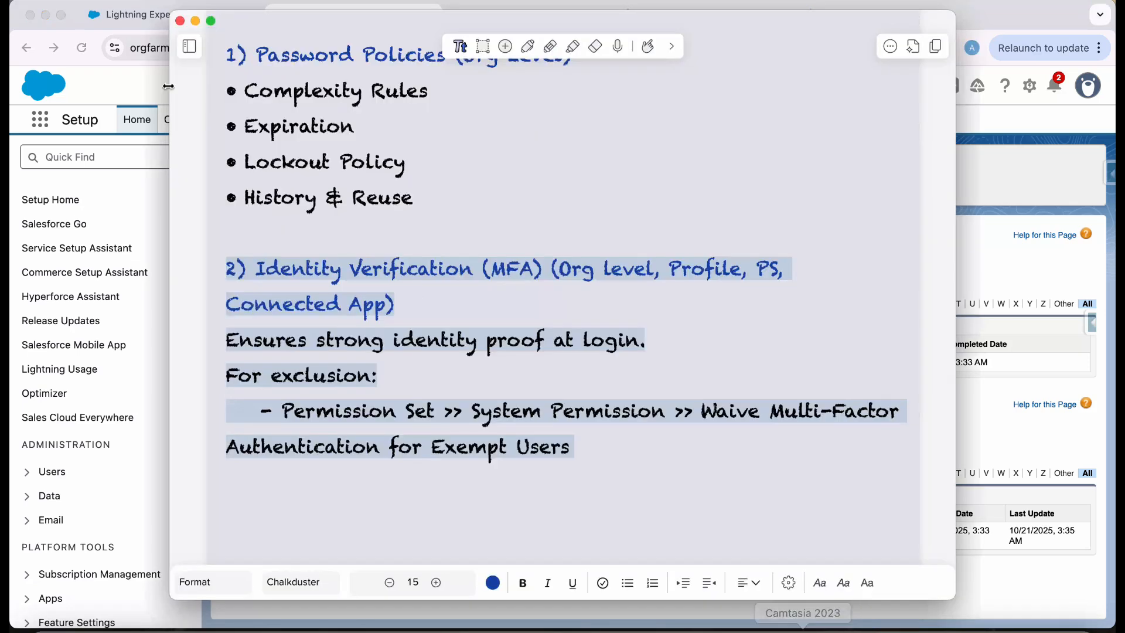
pyautogui.click(440, 329)
pyautogui.moveTo(254, 266); pyautogui.dragTo(605, 310)
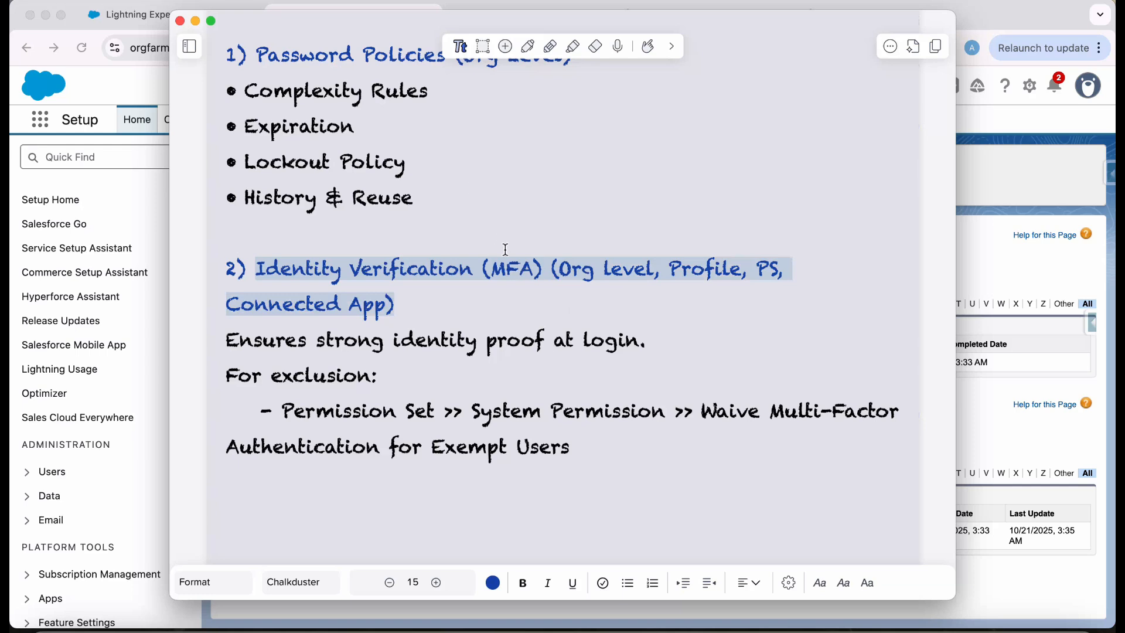
pyautogui.click(506, 249)
pyautogui.moveTo(558, 270); pyautogui.dragTo(654, 269)
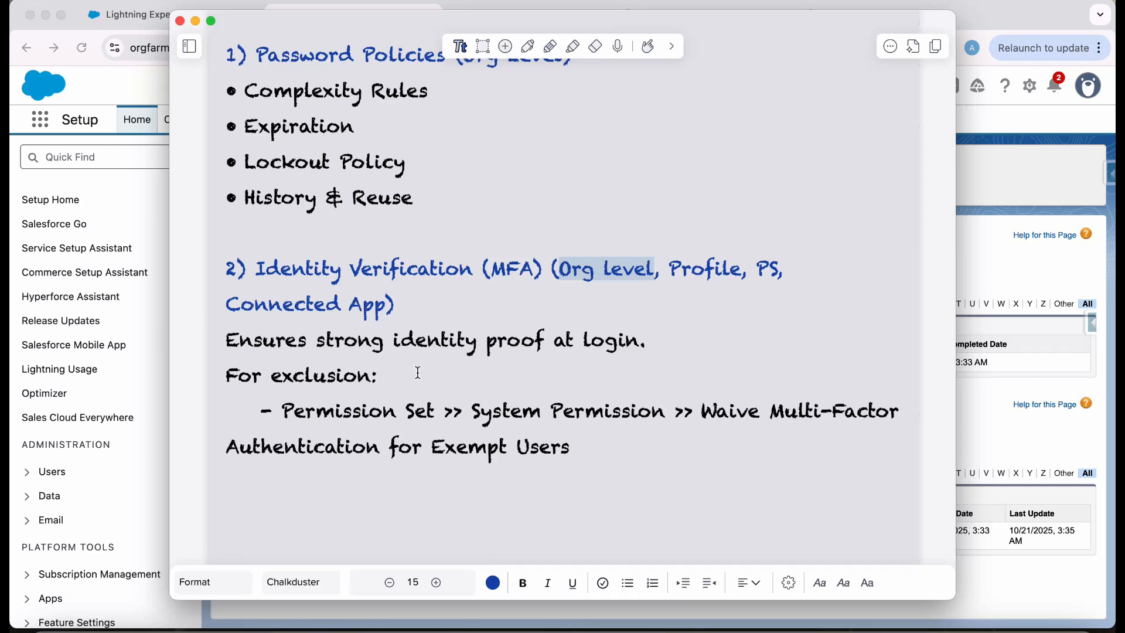
pyautogui.click(550, 347)
pyautogui.click(999, 251)
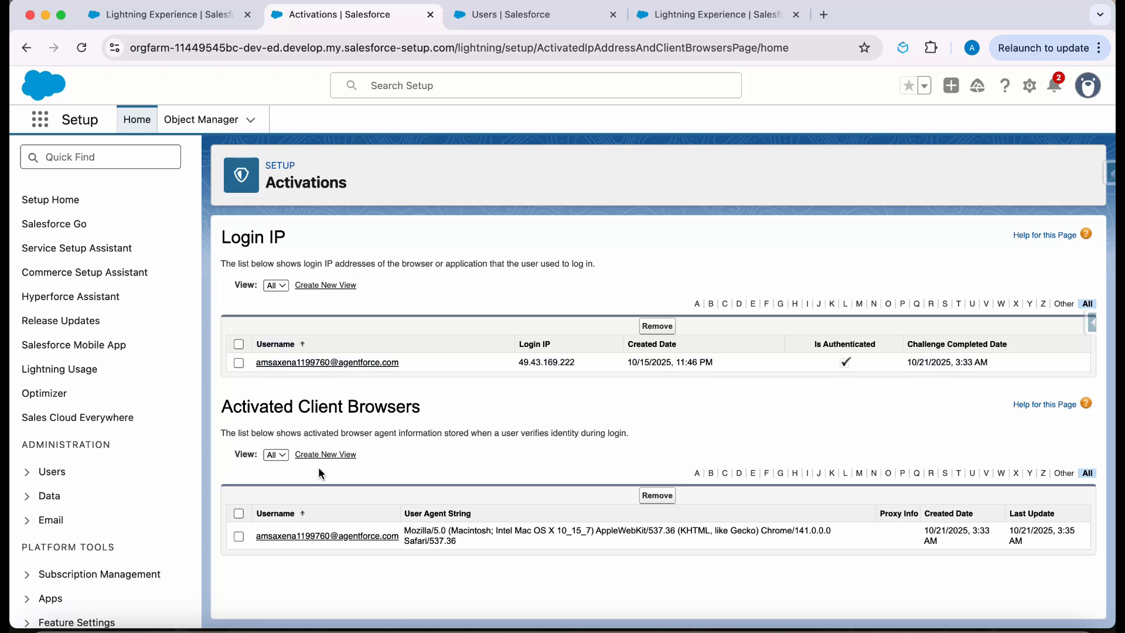
# Find Identity Verification through Quick Find with 'identi'.
pyautogui.click(102, 159)
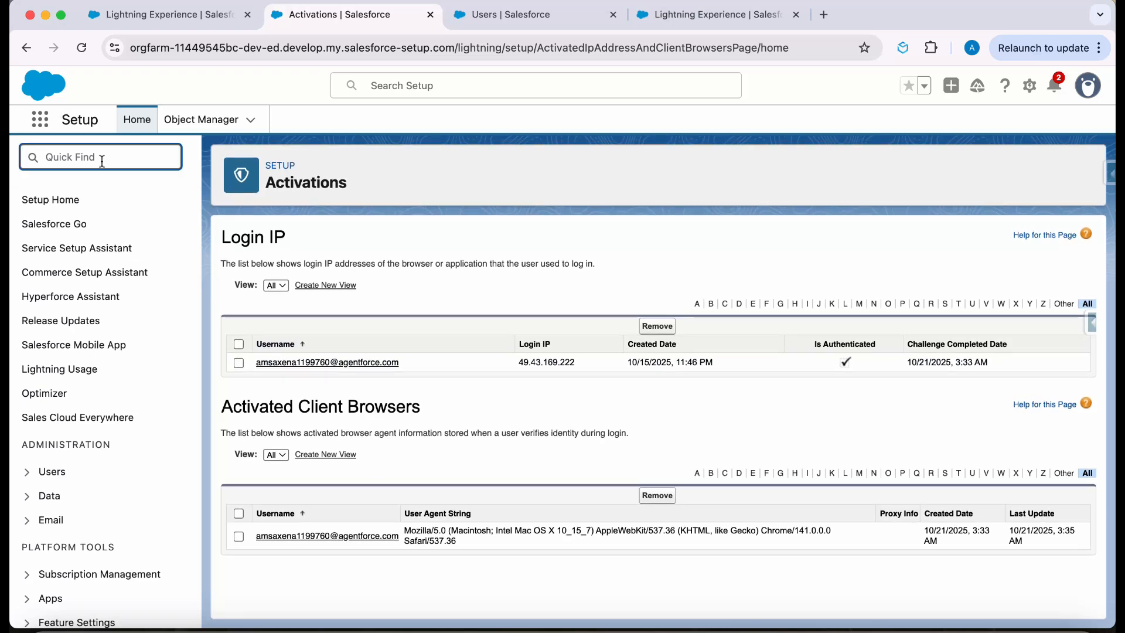
pyautogui.write('identi')
pyautogui.click(100, 323)
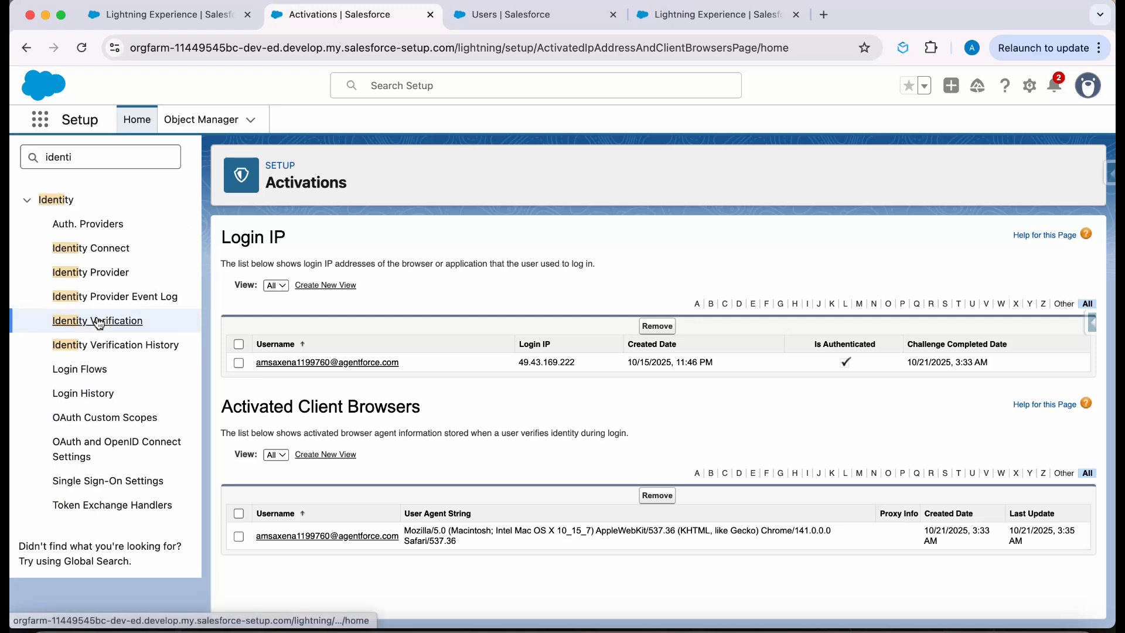
pyautogui.scroll(-3, 311, 342)
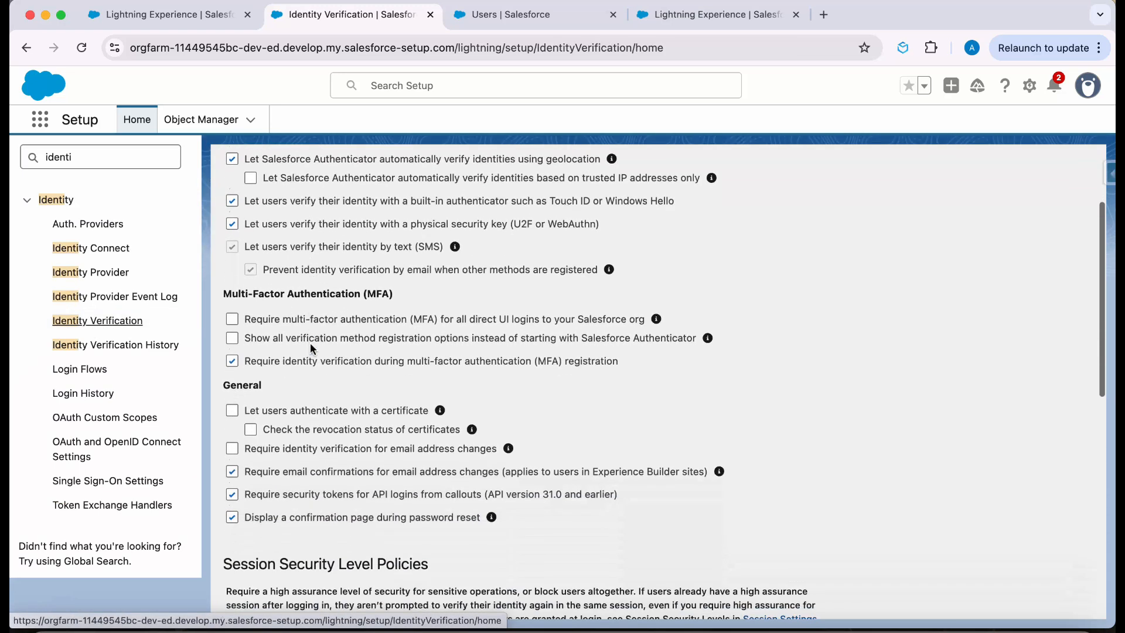
pyautogui.scroll(-2, 310, 346)
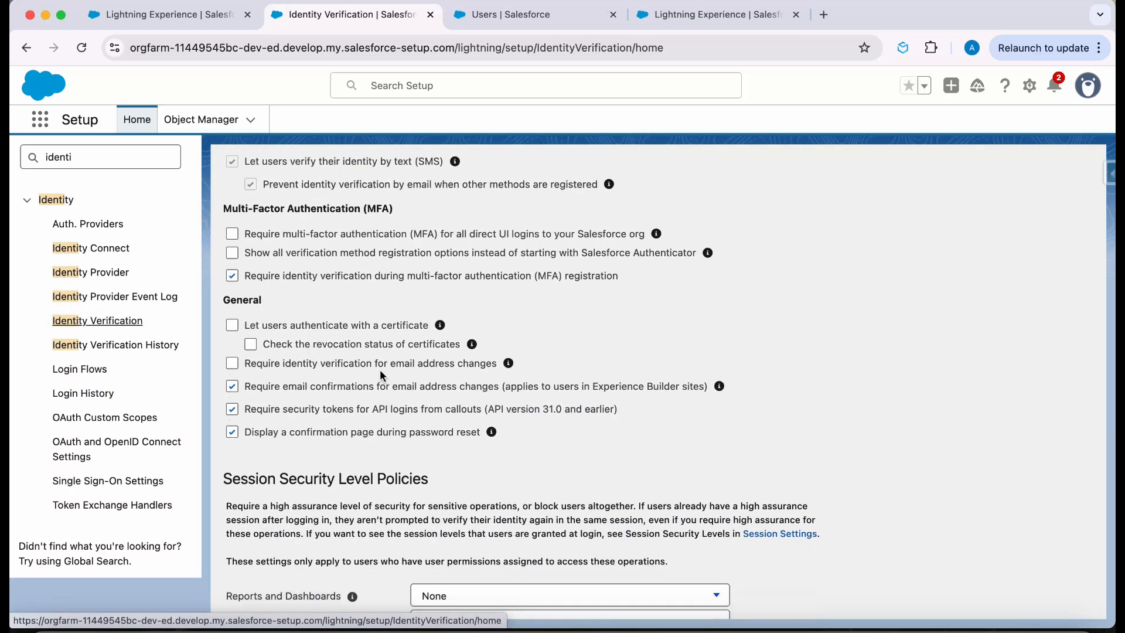
# Enable 'Require MFA for all direct UI logins' and 'Show all verification method registration options', then save.
pyautogui.moveTo(221, 209); pyautogui.dragTo(387, 220)
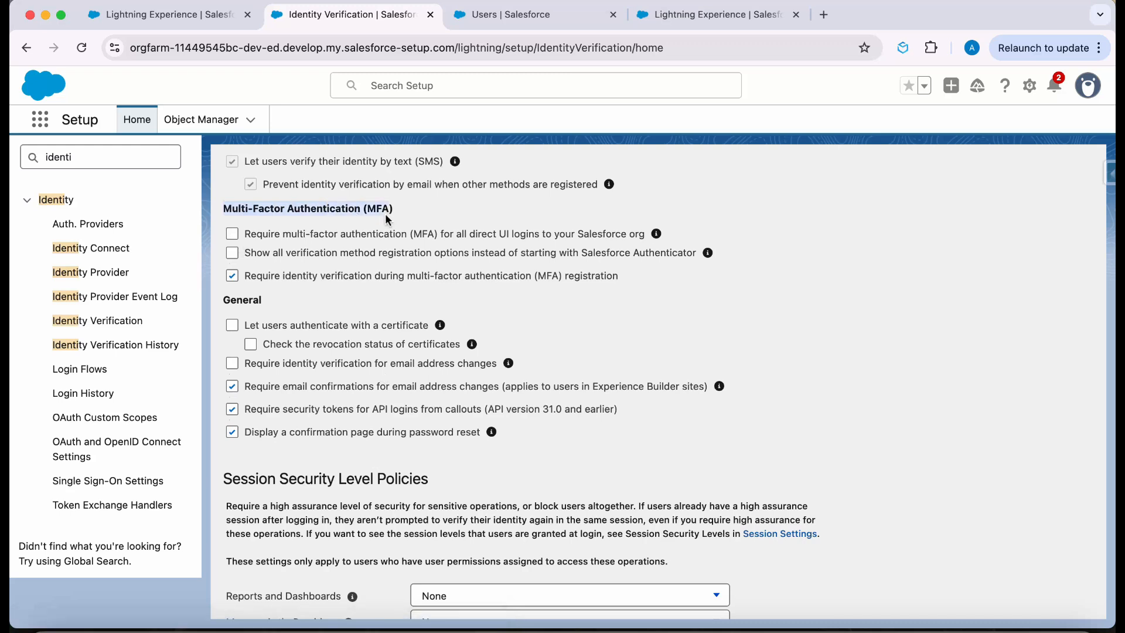
pyautogui.click(364, 232)
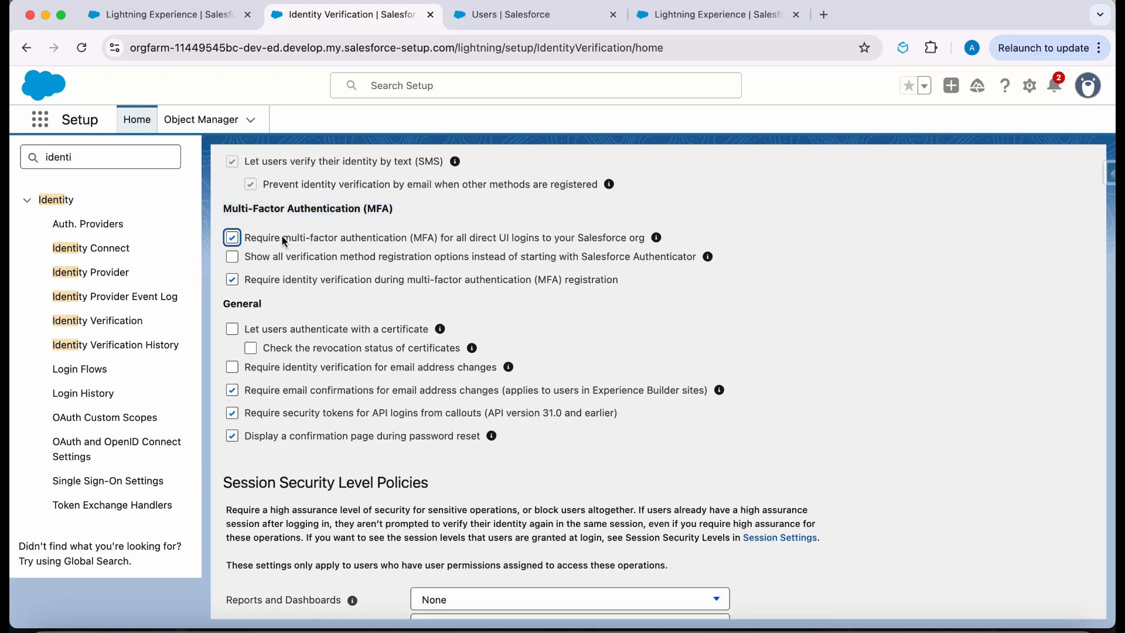
pyautogui.moveTo(246, 237); pyautogui.dragTo(427, 240)
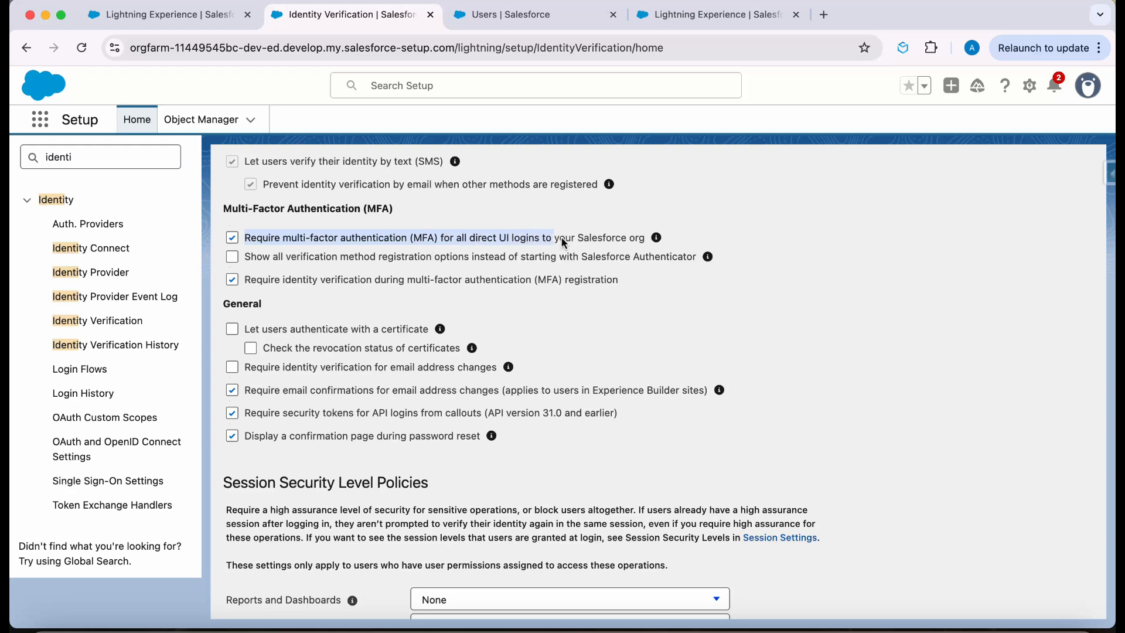
pyautogui.moveTo(641, 240); pyautogui.dragTo(240, 245)
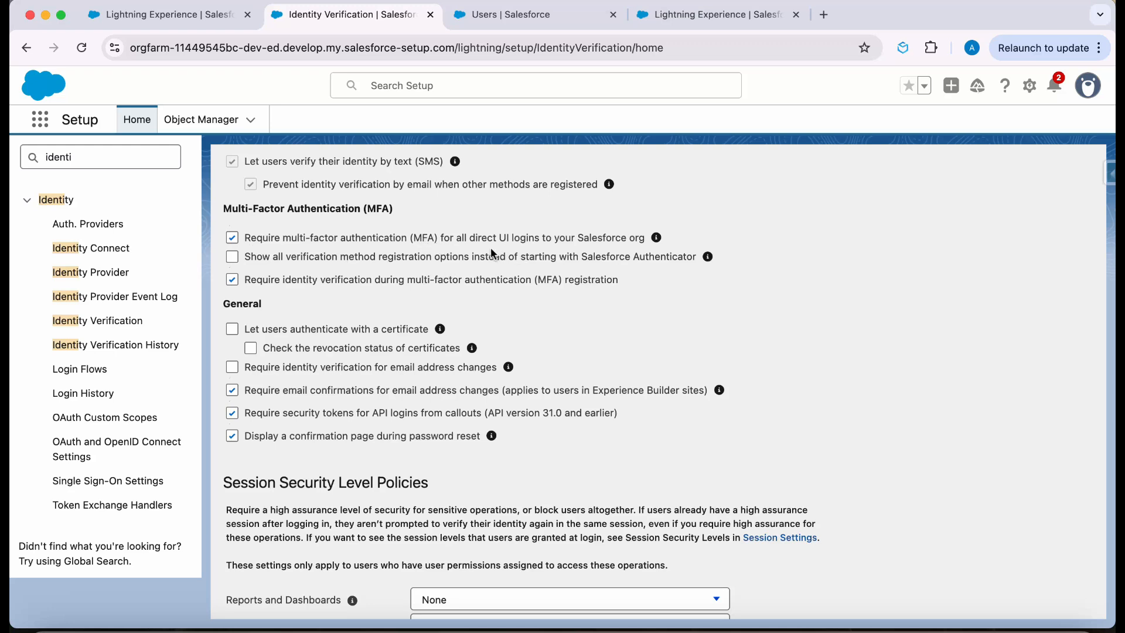
pyautogui.click(282, 261)
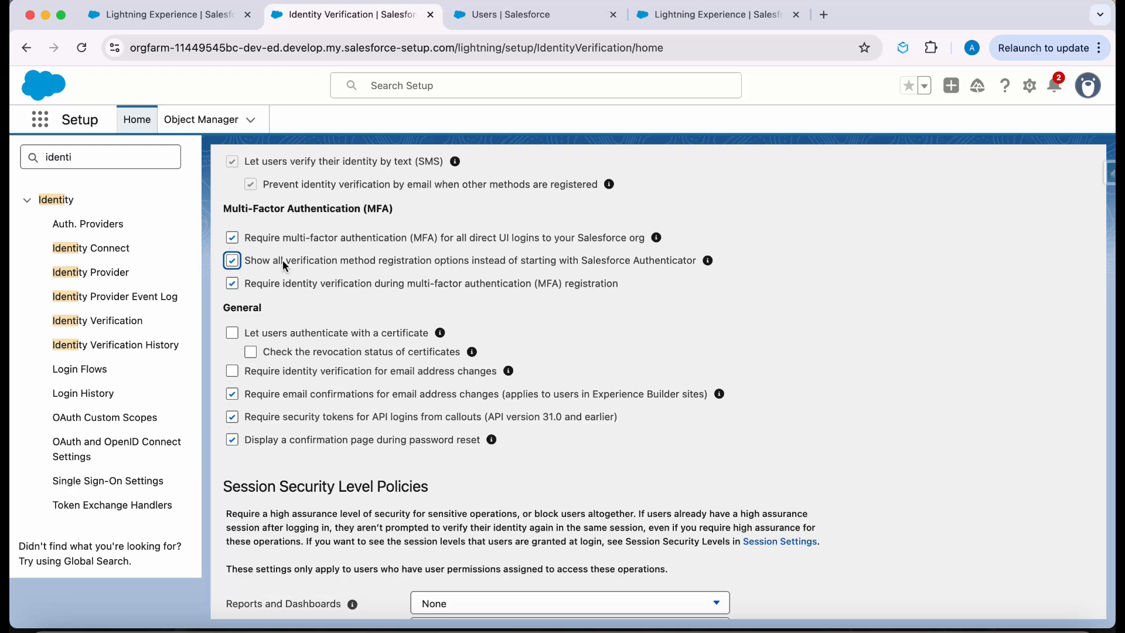
pyautogui.scroll(-7, 678, 360)
pyautogui.scroll(11, 678, 360)
pyautogui.scroll(-10, 677, 354)
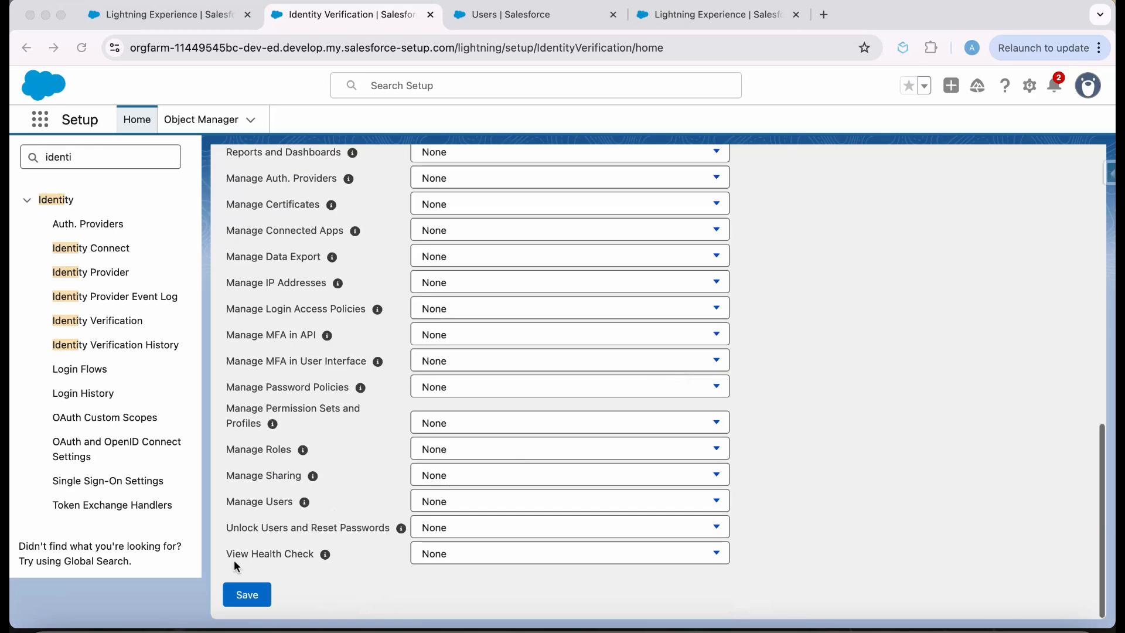
pyautogui.click(247, 595)
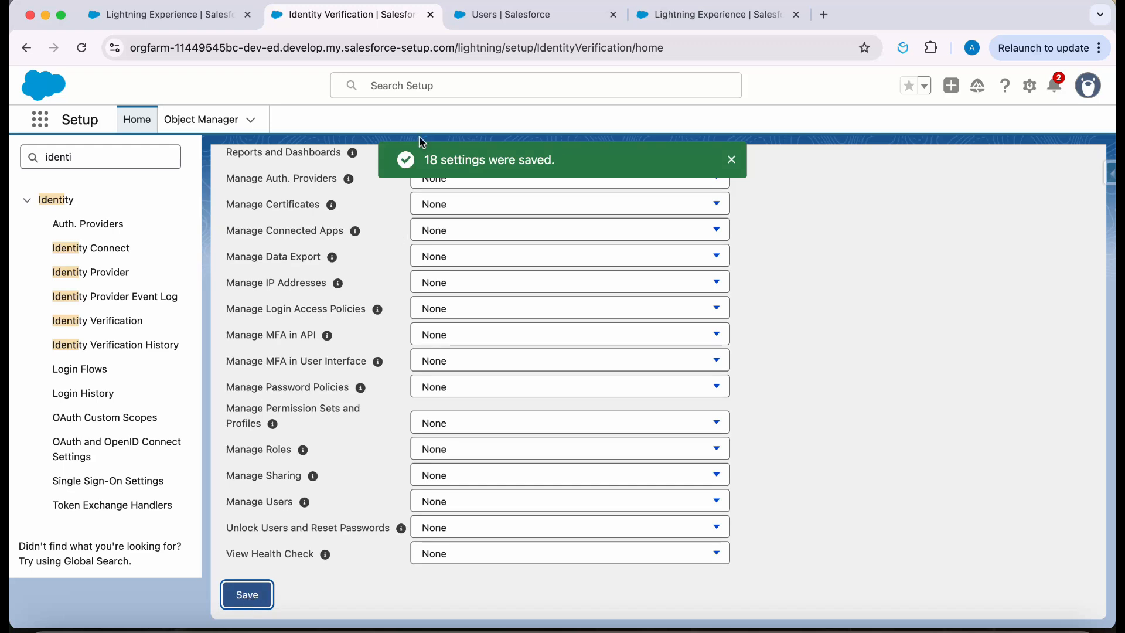
pyautogui.scroll(2, 829, 417)
pyautogui.scroll(10, 820, 417)
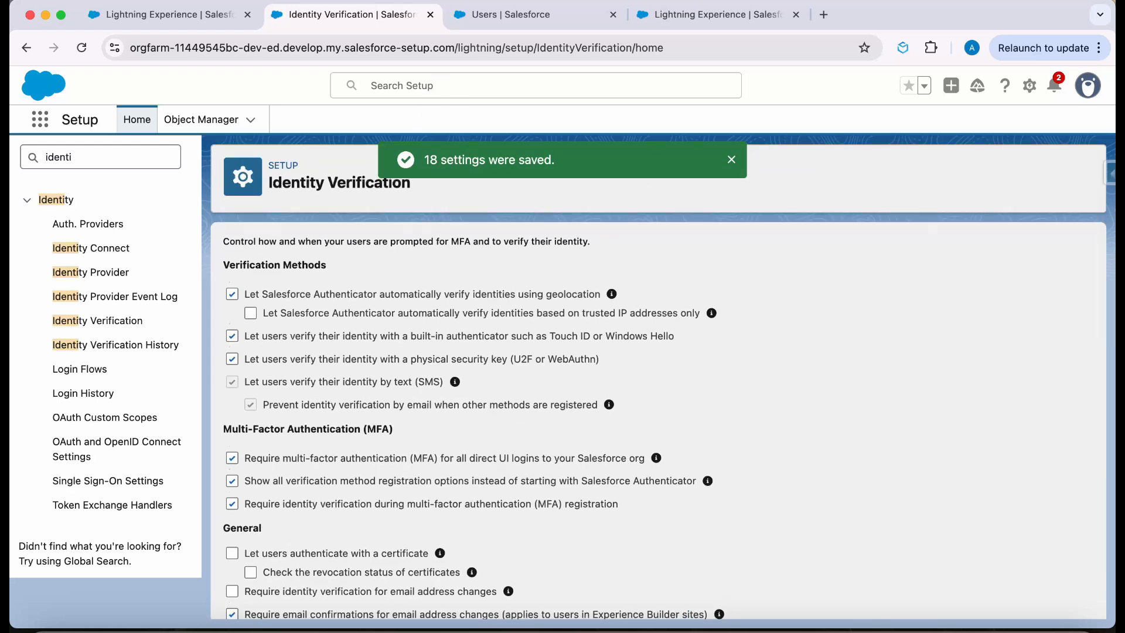
pyautogui.click(673, 18)
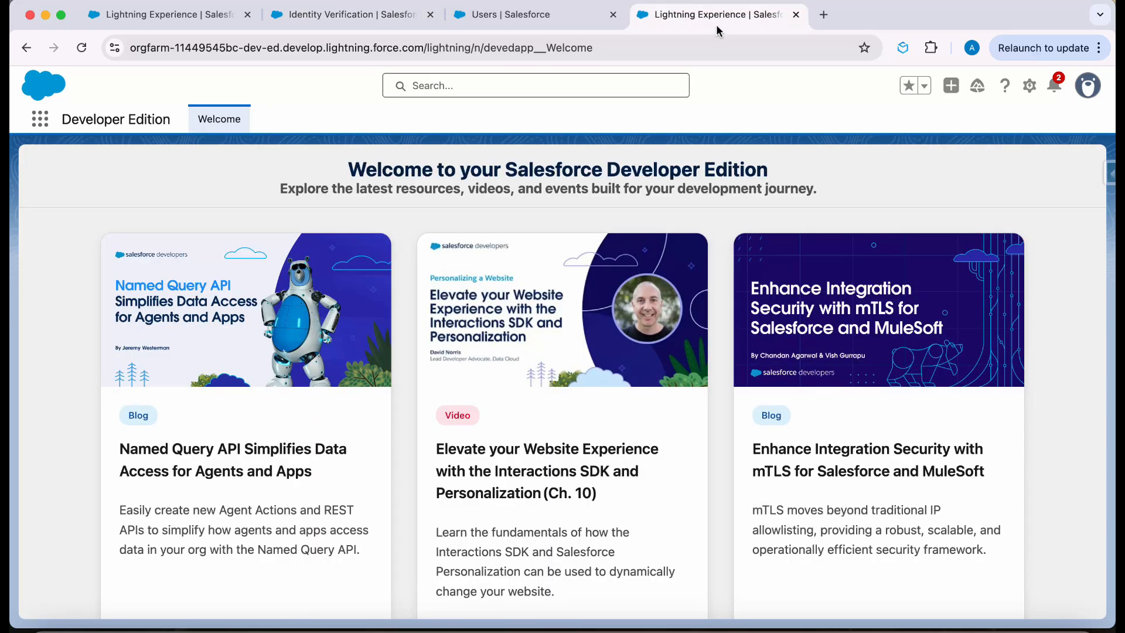
# Sign in and connect Salesforce Authenticator using the two-word phrase shown in the app.
pyautogui.click(827, 16)
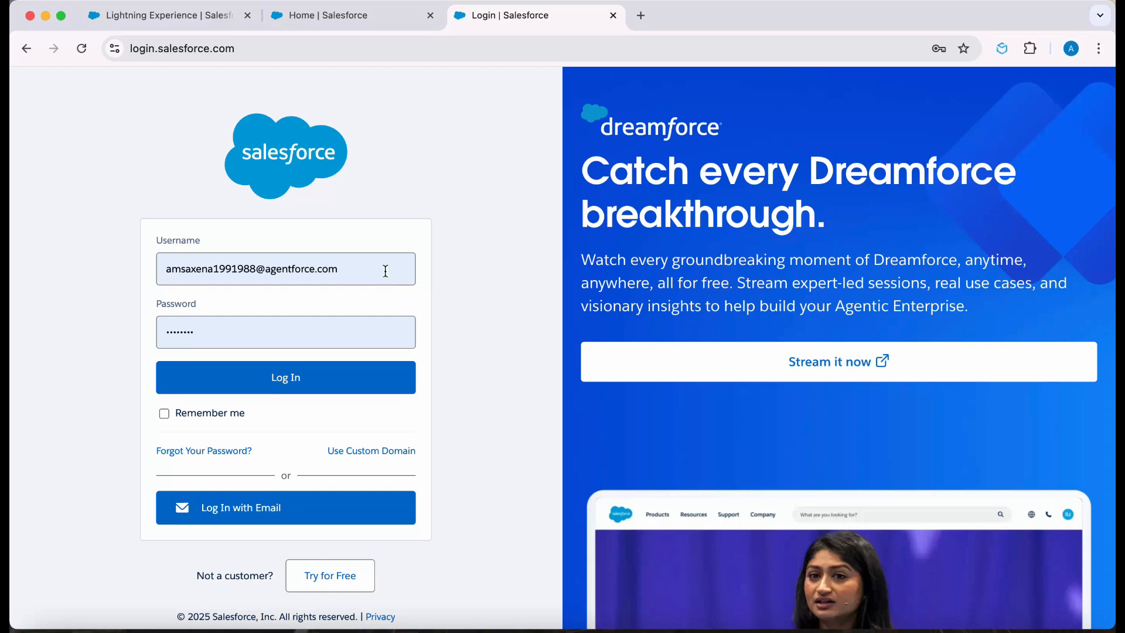
pyautogui.click(349, 388)
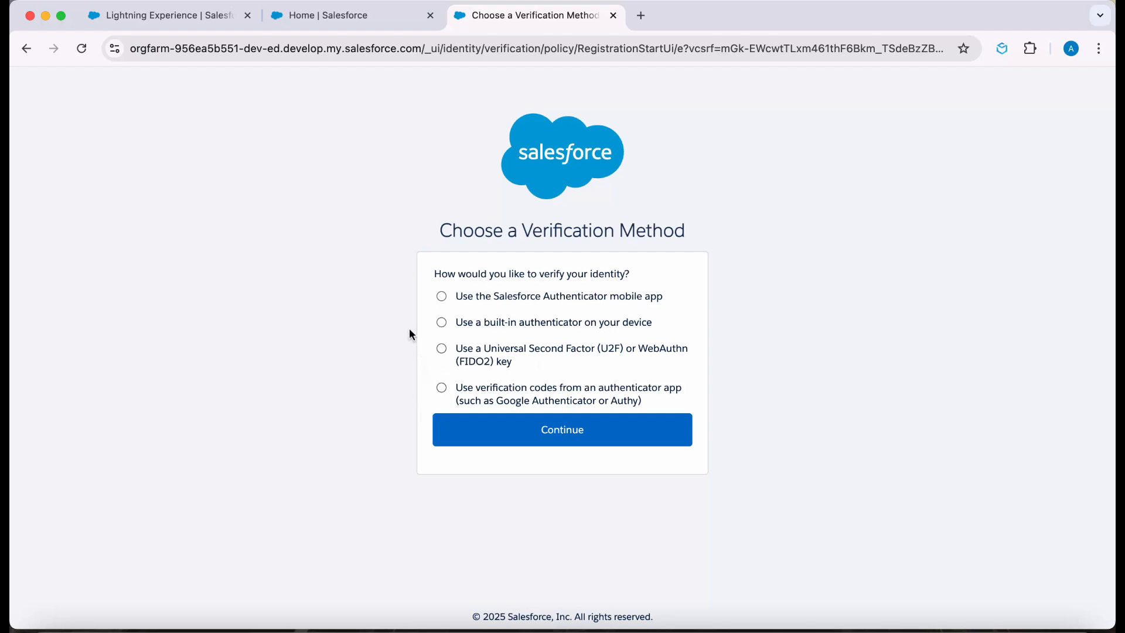
pyautogui.click(441, 296)
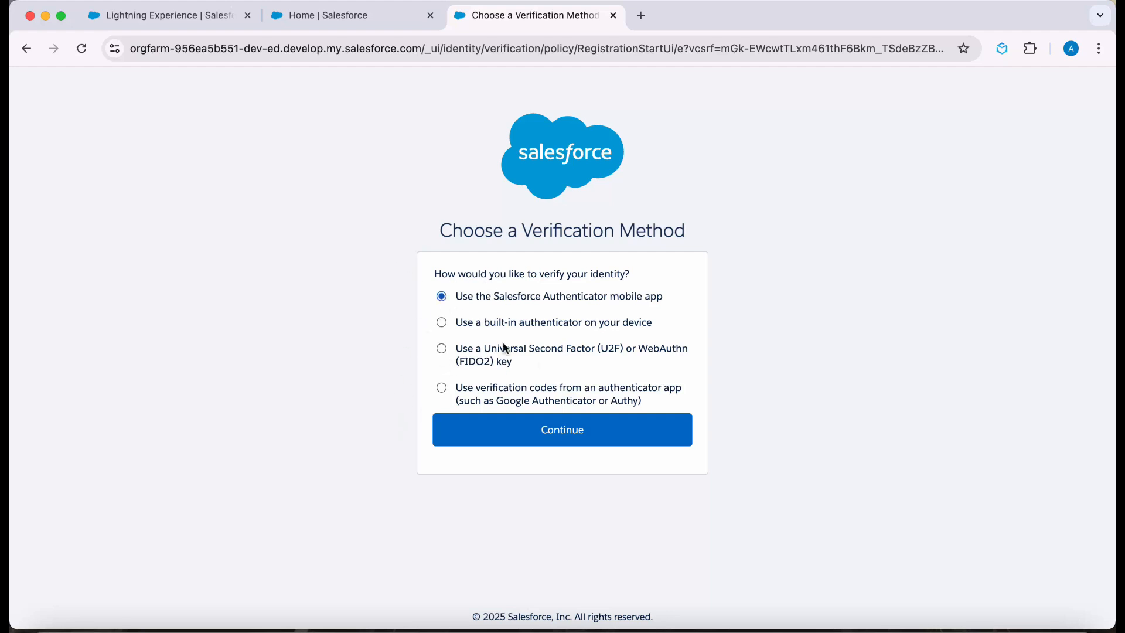
pyautogui.click(579, 439)
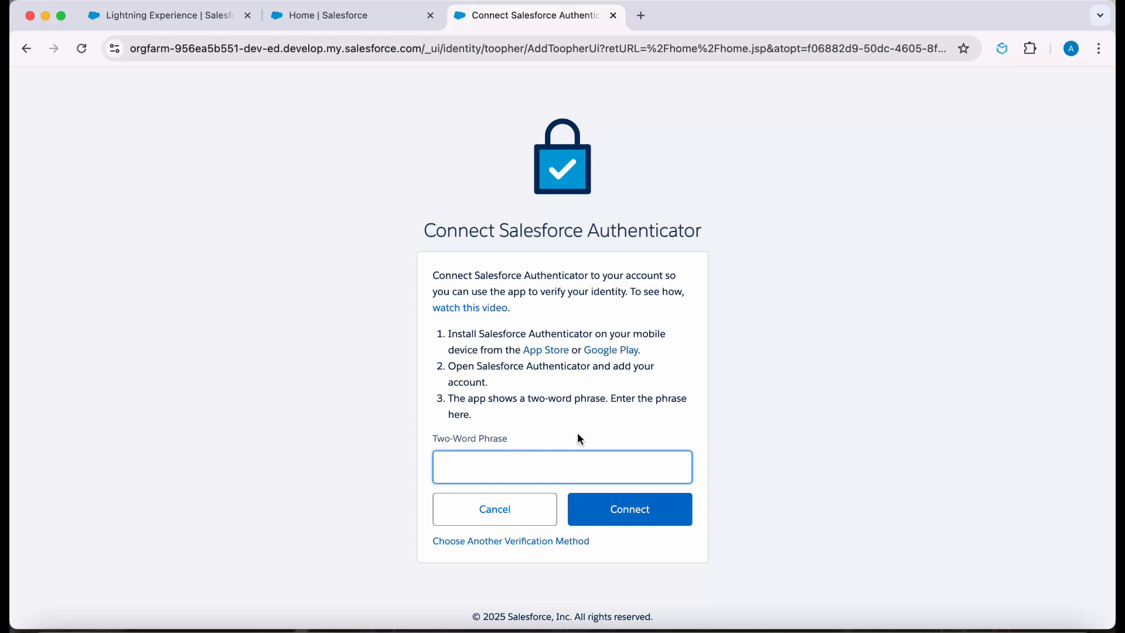
pyautogui.write('ready town')
pyautogui.click(607, 525)
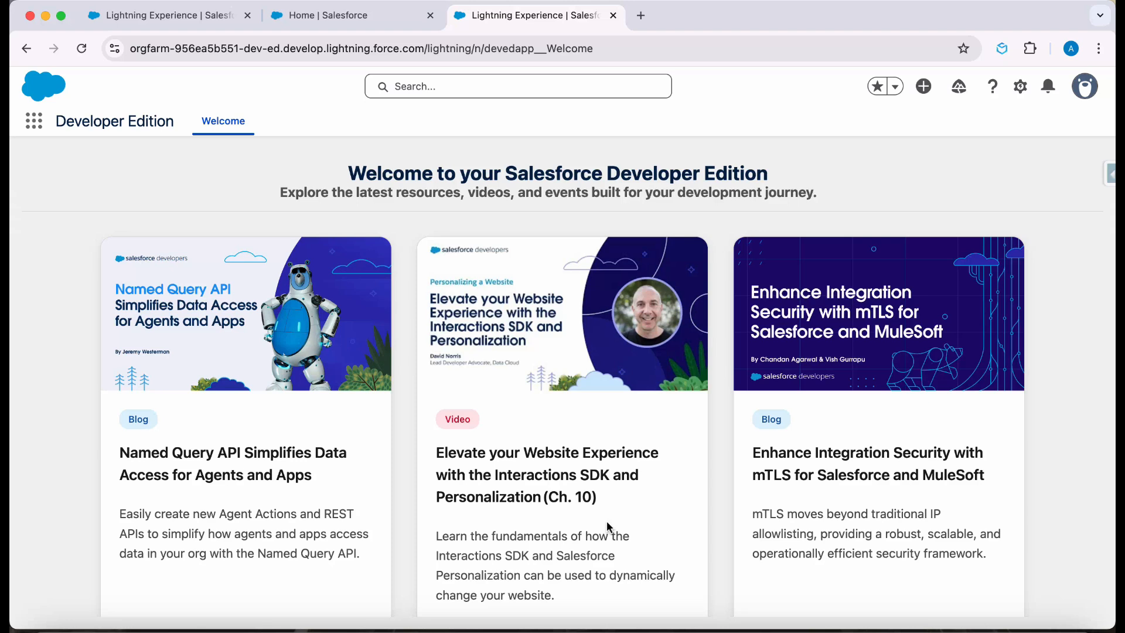
# Close the welcome tab and load the Permission Sets setup page in a new tab.
pyautogui.press('super+w')
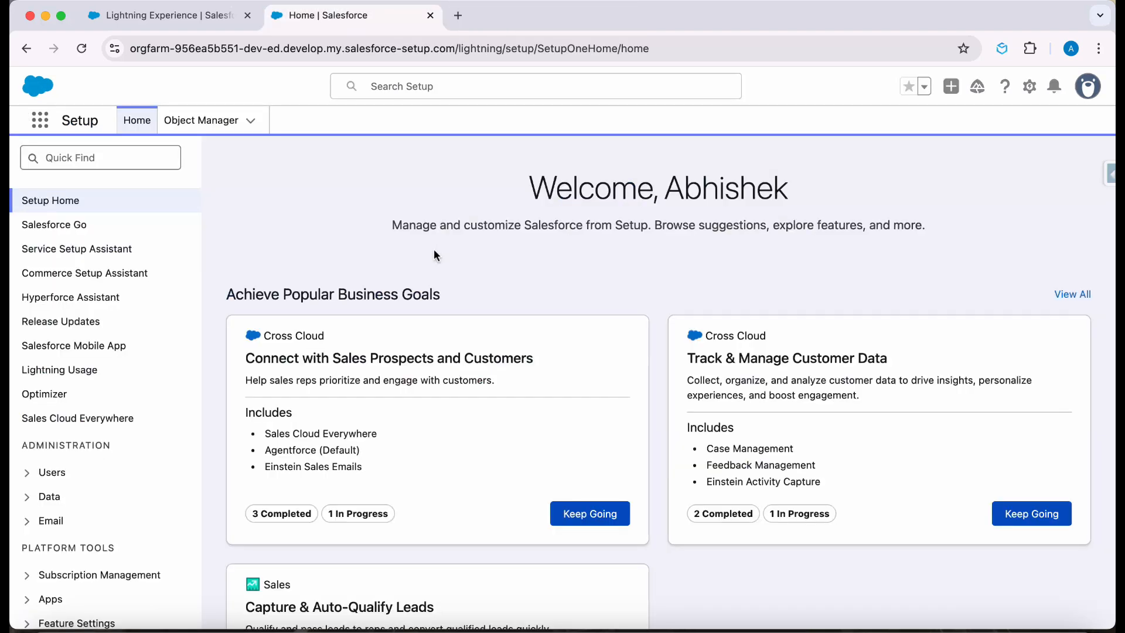
pyautogui.click(457, 16)
pyautogui.write('https://orgfarm-956ea5b551-dev-ed.develop.my.salesforce-setup.com/lightning/setup/PermSets/home')
pyautogui.press('Return')
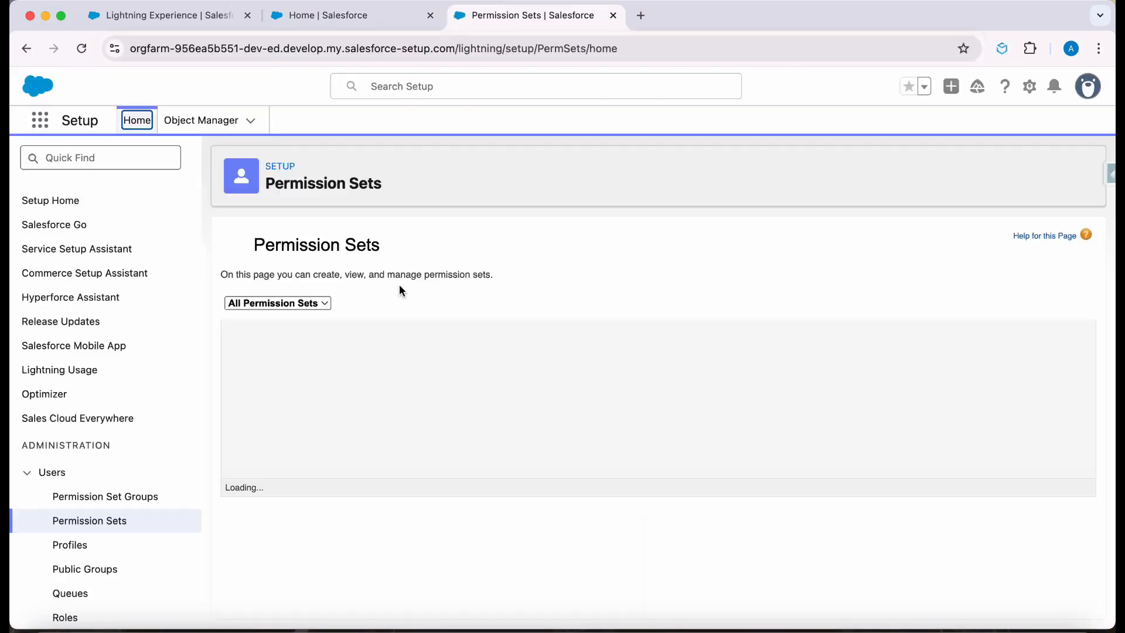
# Create and save a permission set labelled 'Bypass MFA' with API name Bypass_MFA.
pyautogui.click(241, 332)
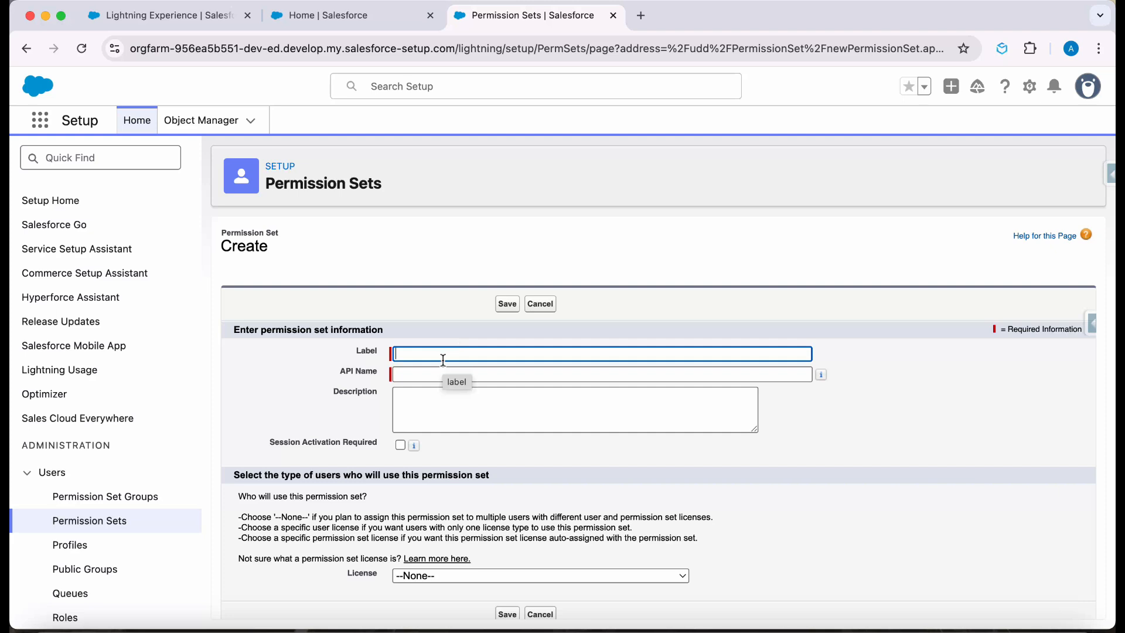
pyautogui.write('Bypass ')
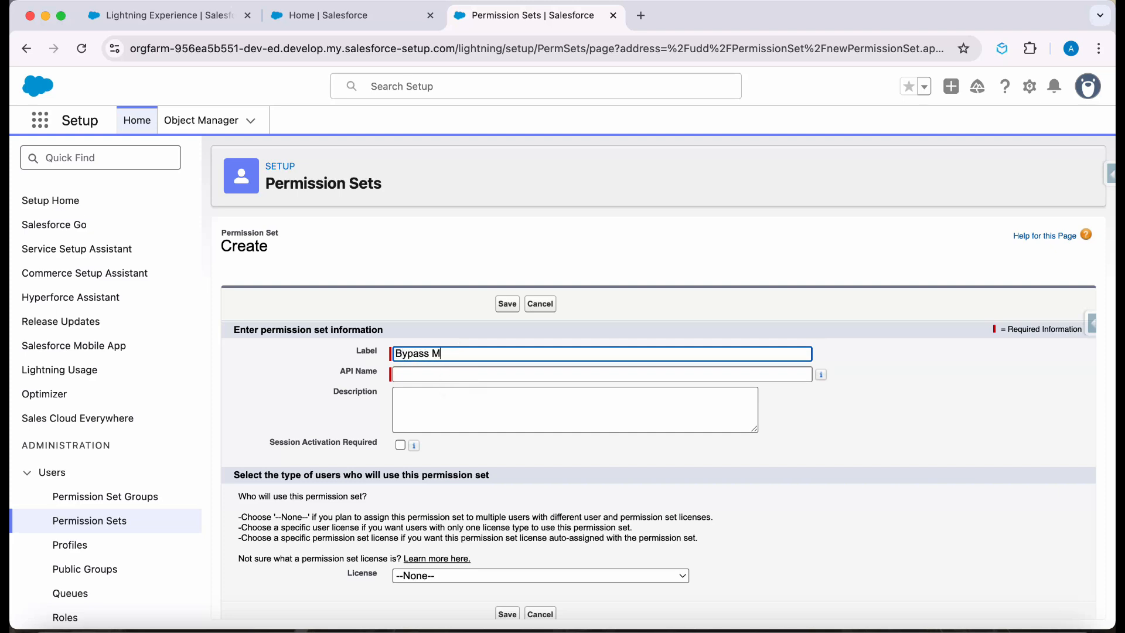
pyautogui.write('MFA')
pyautogui.click(369, 472)
pyautogui.scroll(-1, 369, 472)
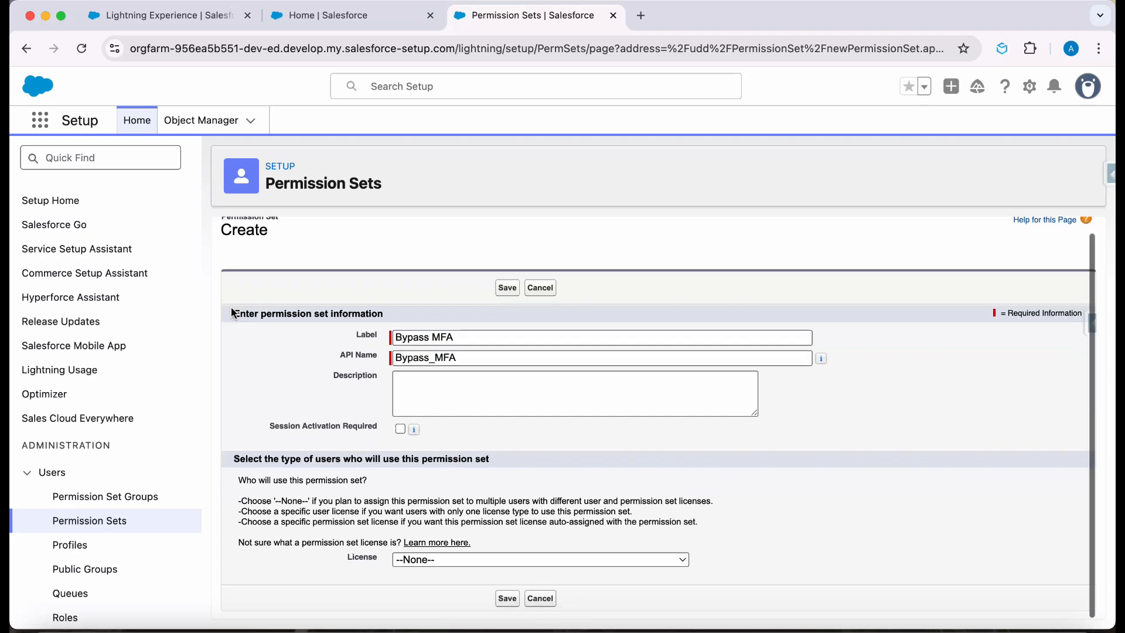
pyautogui.click(507, 598)
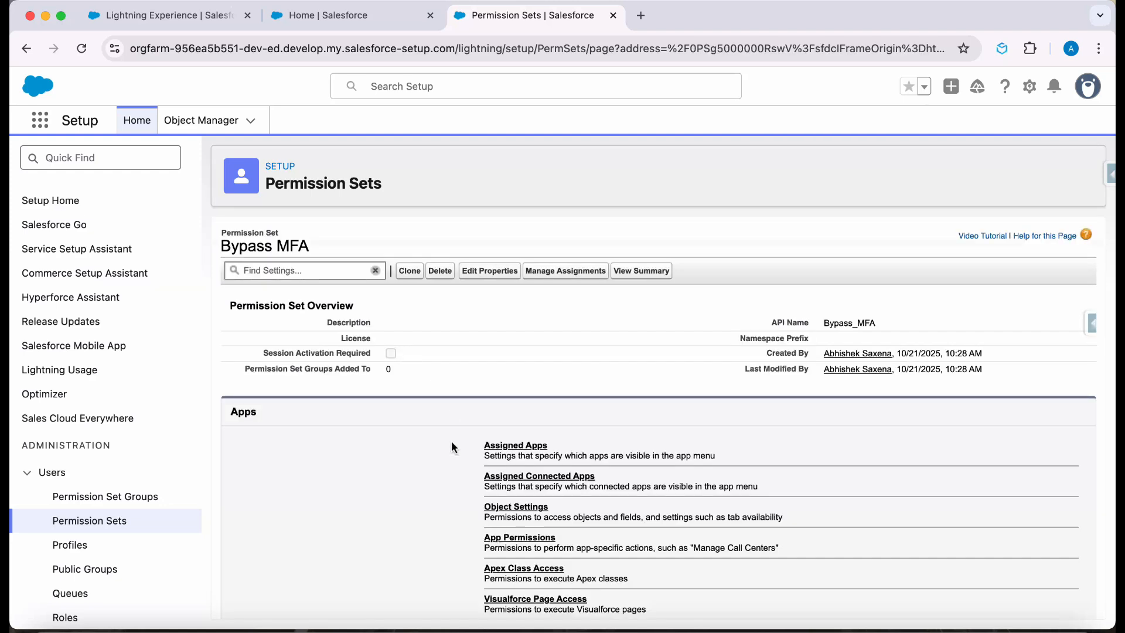
# Open Bypass MFA's System Permissions and locate the Waive Multi-Factor Authentication permission.
pyautogui.scroll(-6, 454, 448)
pyautogui.click(514, 574)
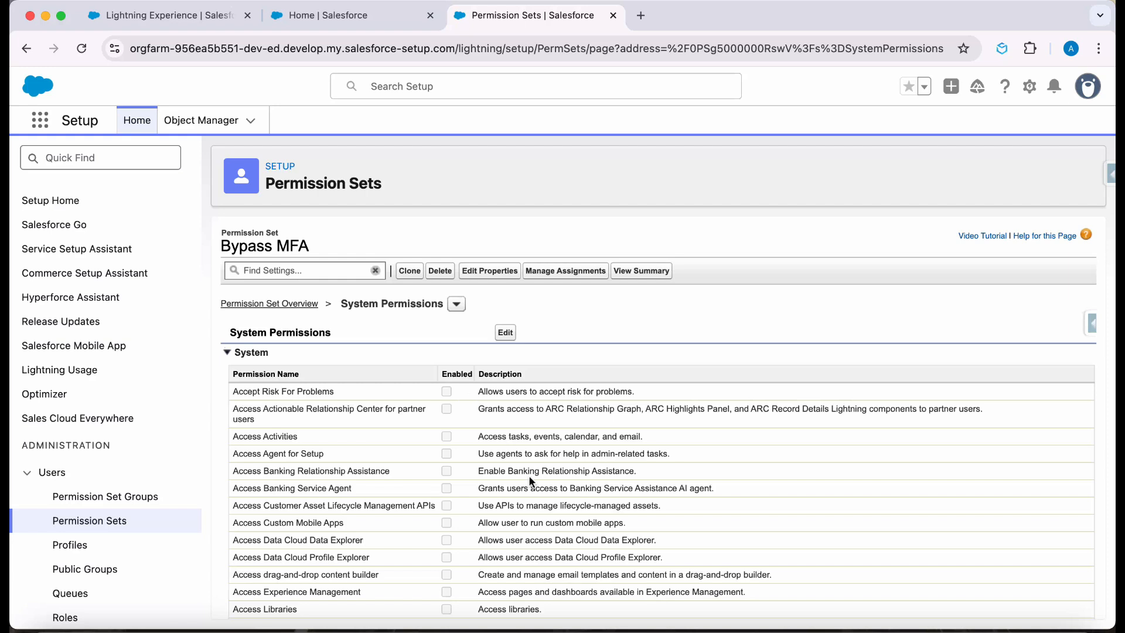
pyautogui.scroll(-3, 530, 481)
pyautogui.press('super+f')
pyautogui.write('MF')
pyautogui.press('Return')
pyautogui.press('Return')
pyautogui.press('Return')
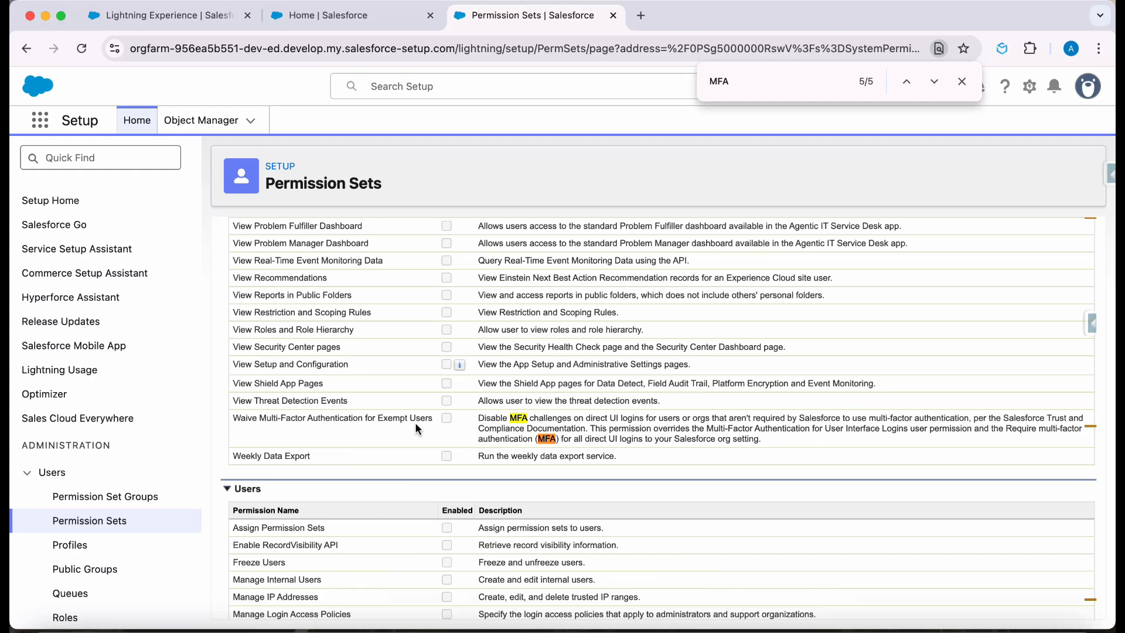
pyautogui.moveTo(236, 421); pyautogui.dragTo(393, 421)
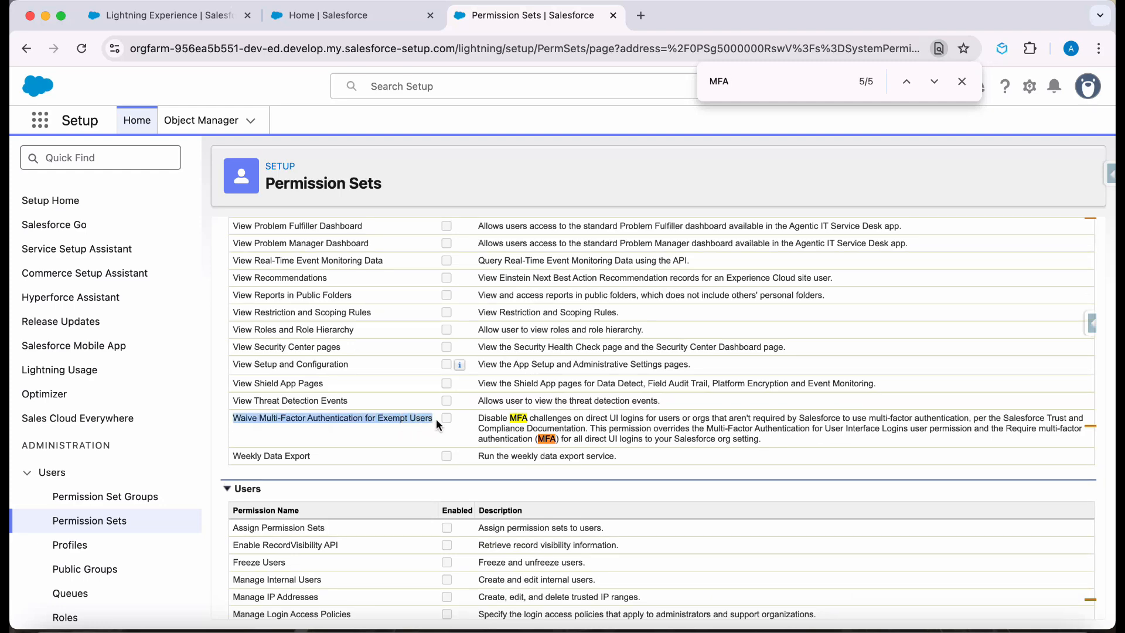
pyautogui.scroll(20, 440, 422)
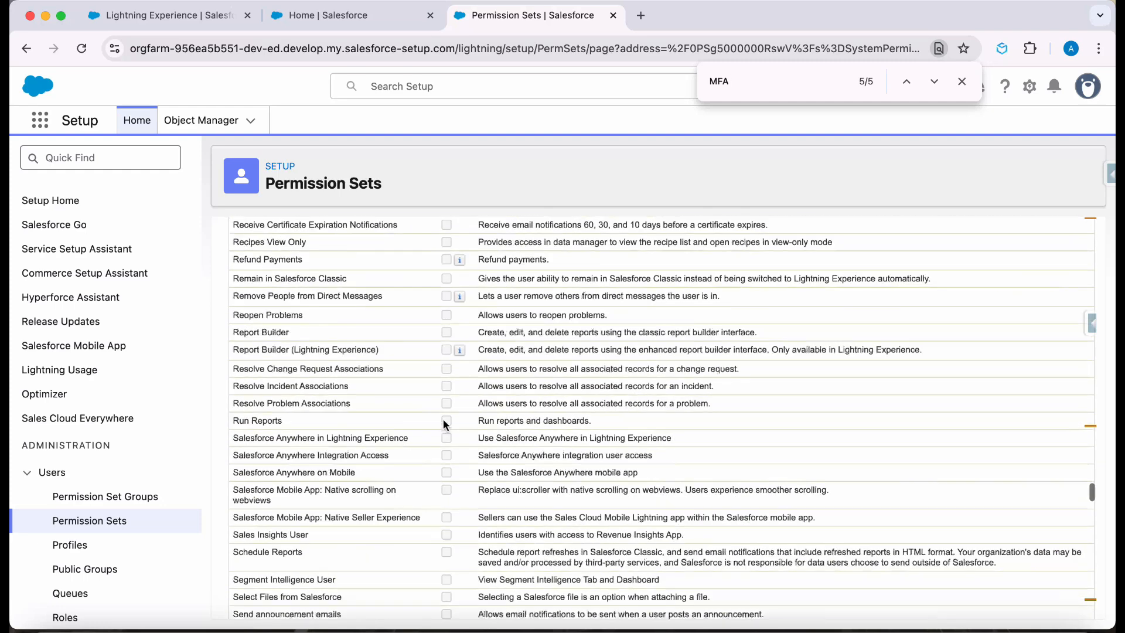
pyautogui.scroll(5, 446, 424)
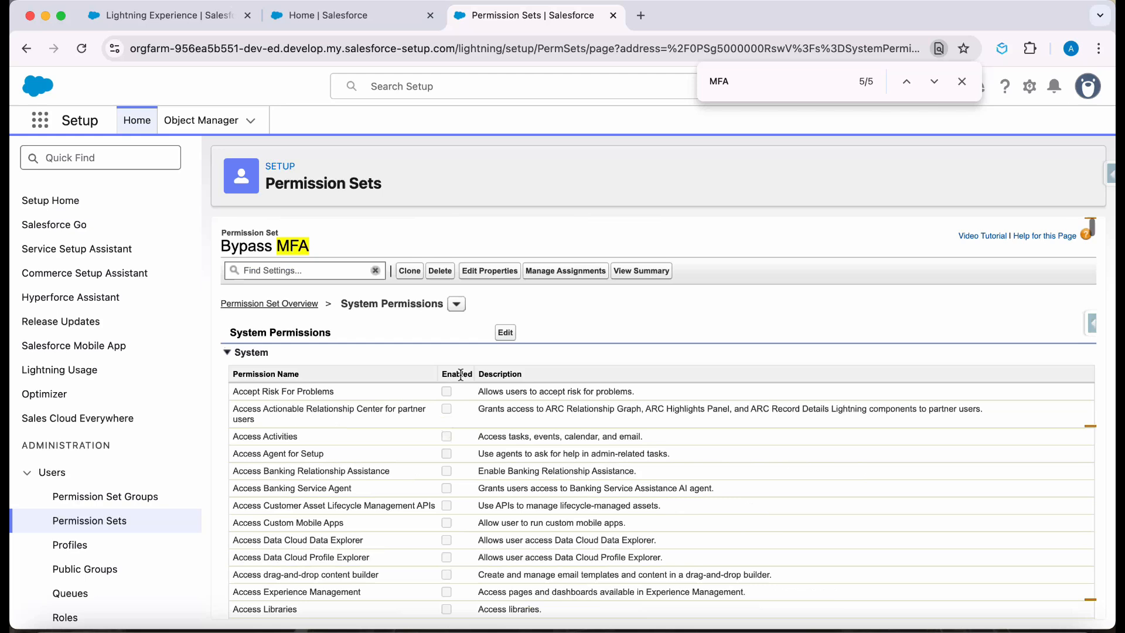
# Enable 'Waive Multi-Factor Authentication for Exempt Users' and save, confirming the change.
pyautogui.click(505, 331)
pyautogui.press('super+f')
pyautogui.write('waive m')
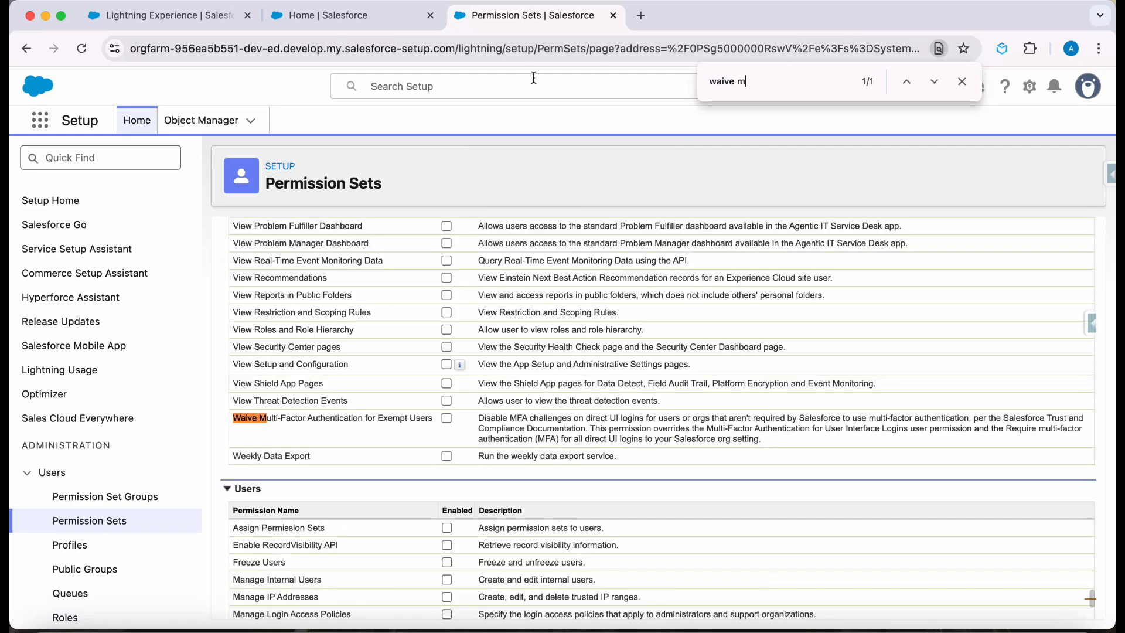
pyautogui.click(446, 418)
pyautogui.scroll(20, 608, 330)
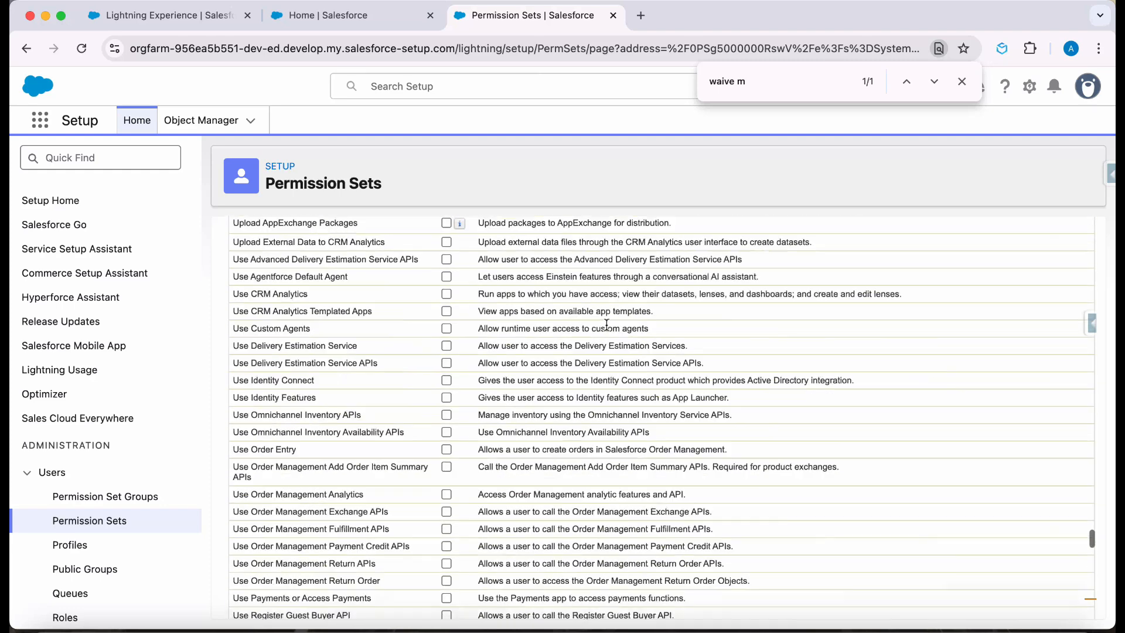
pyautogui.click(506, 335)
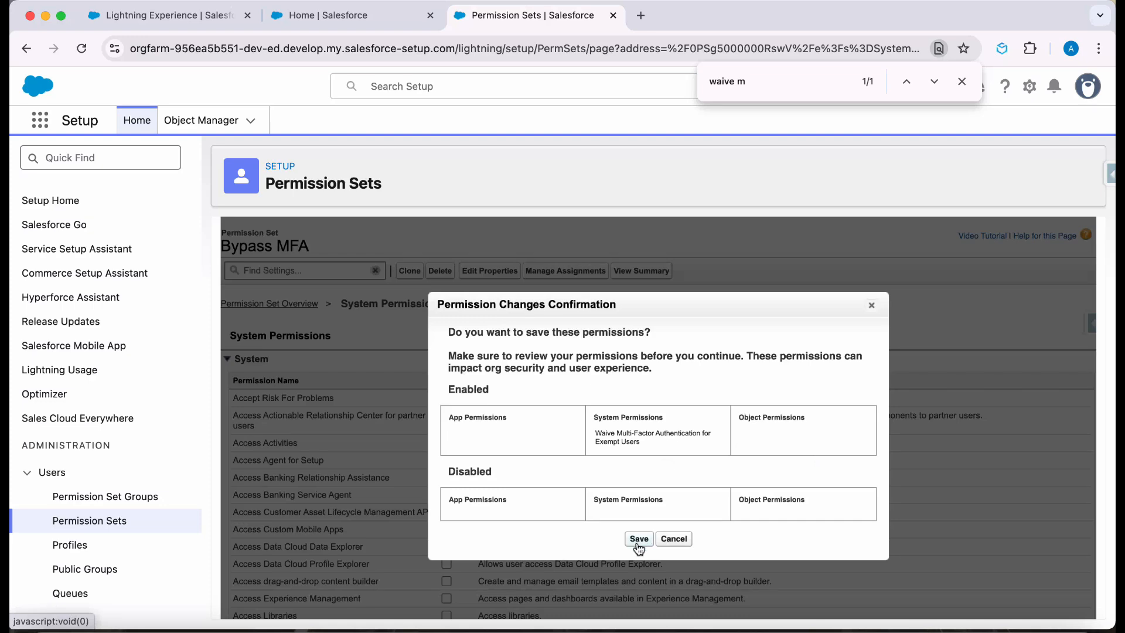
pyautogui.click(638, 545)
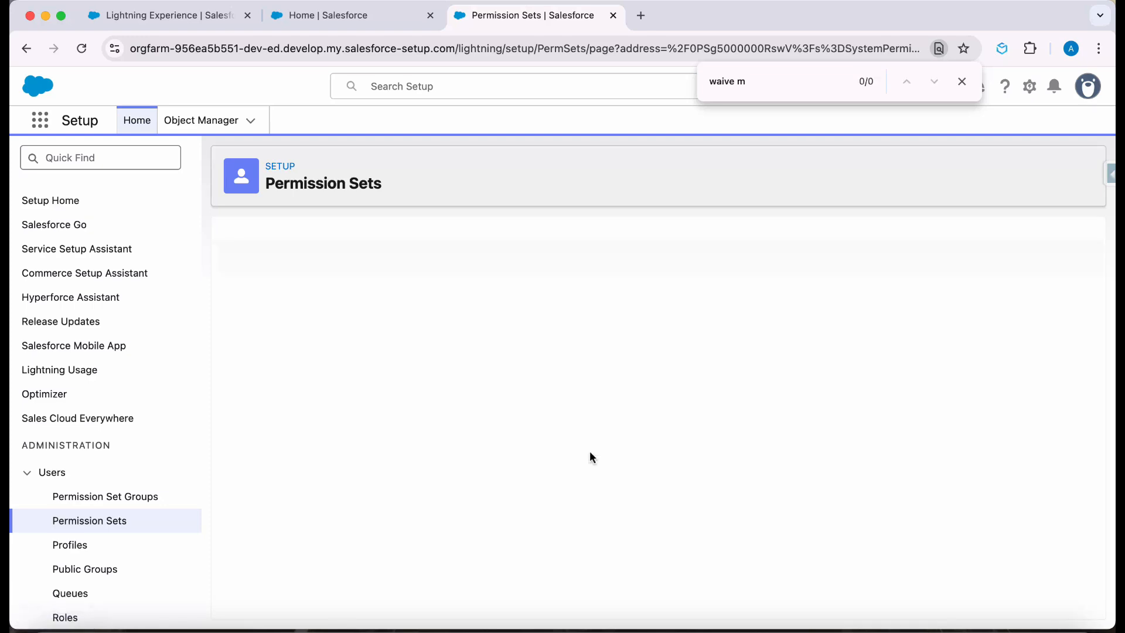
pyautogui.scroll(20, 643, 340)
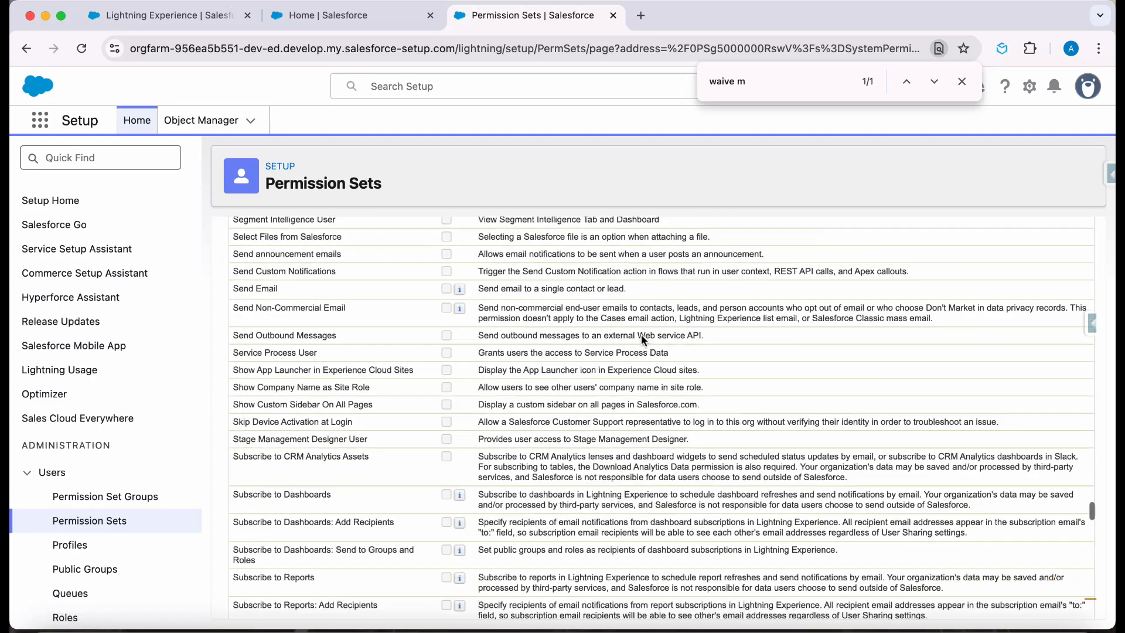
pyautogui.scroll(10, 642, 340)
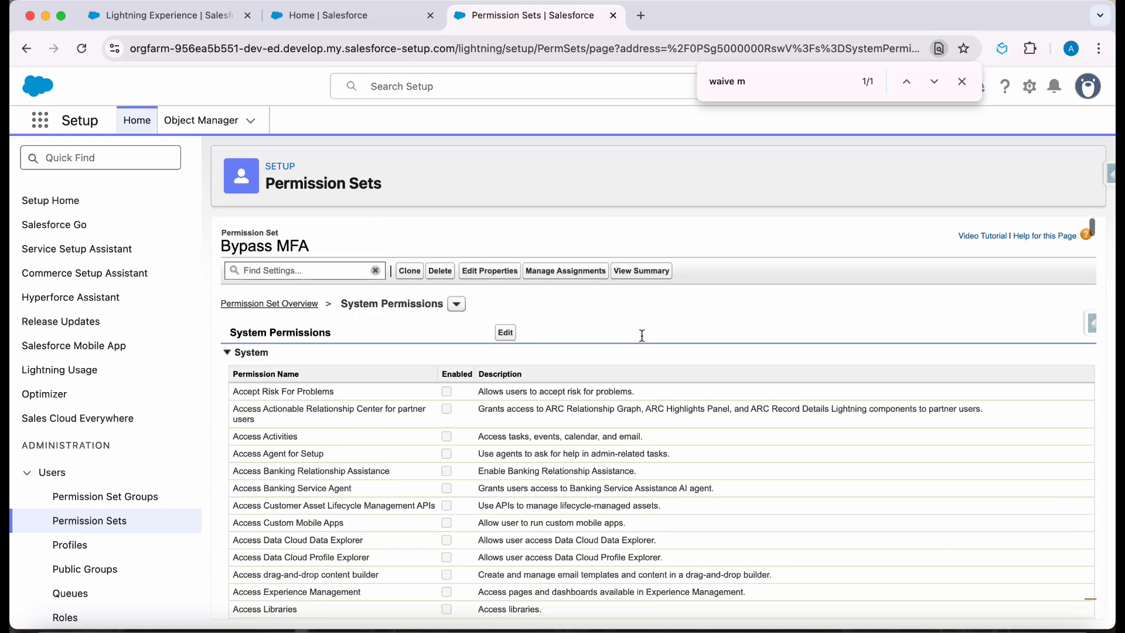
# Assign Bypass MFA to the administrator user with no expiration date.
pyautogui.click(594, 273)
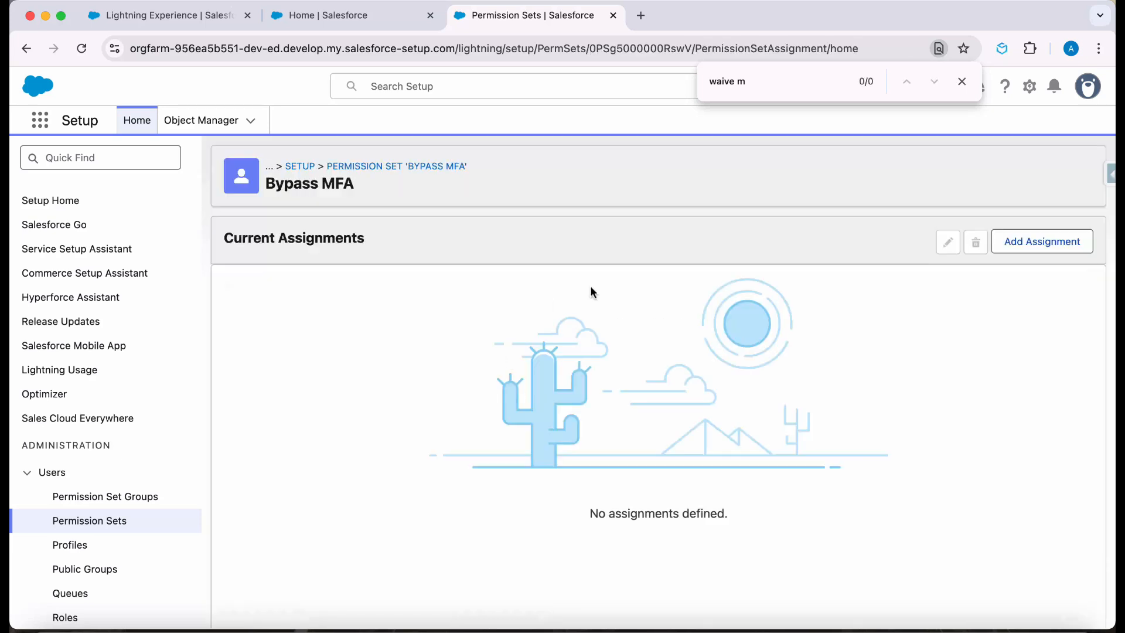
pyautogui.click(1014, 240)
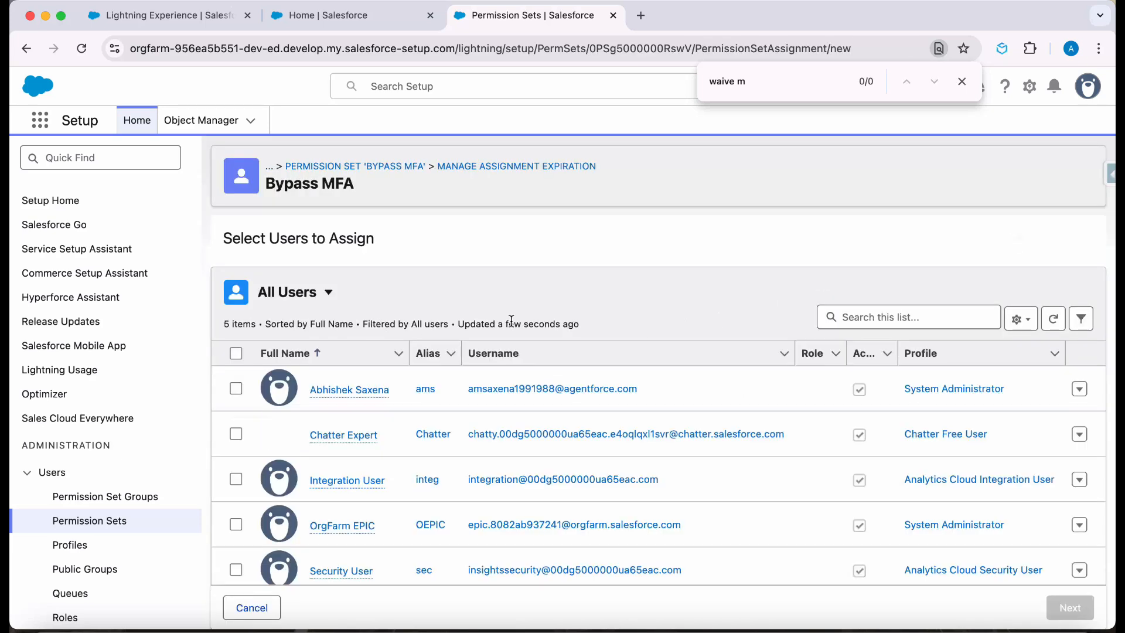
pyautogui.click(236, 388)
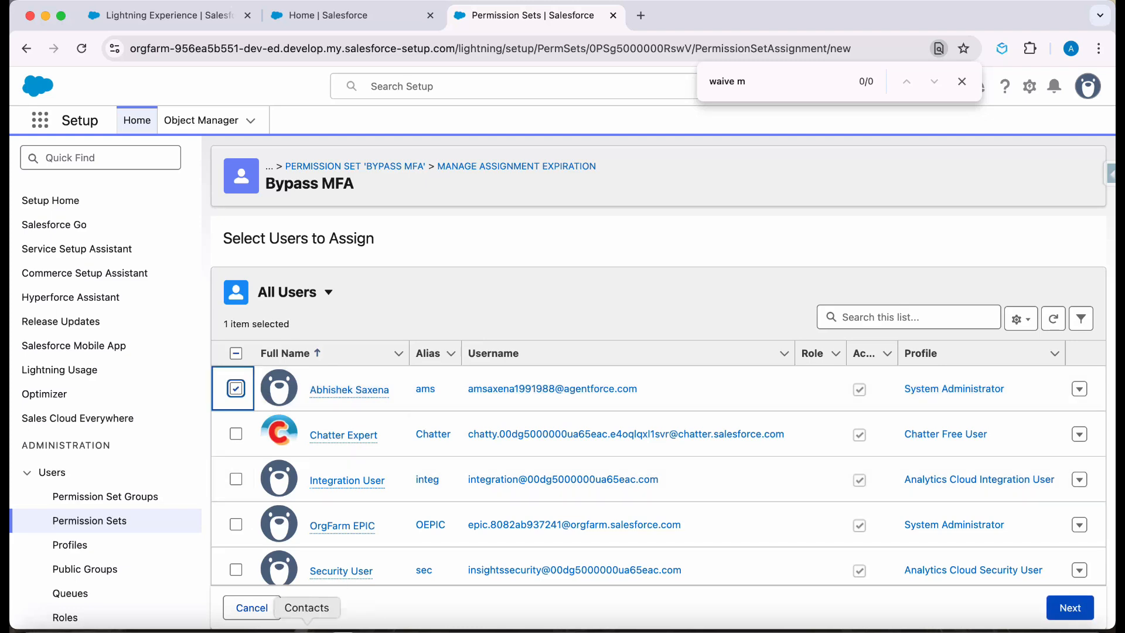
pyautogui.click(1067, 607)
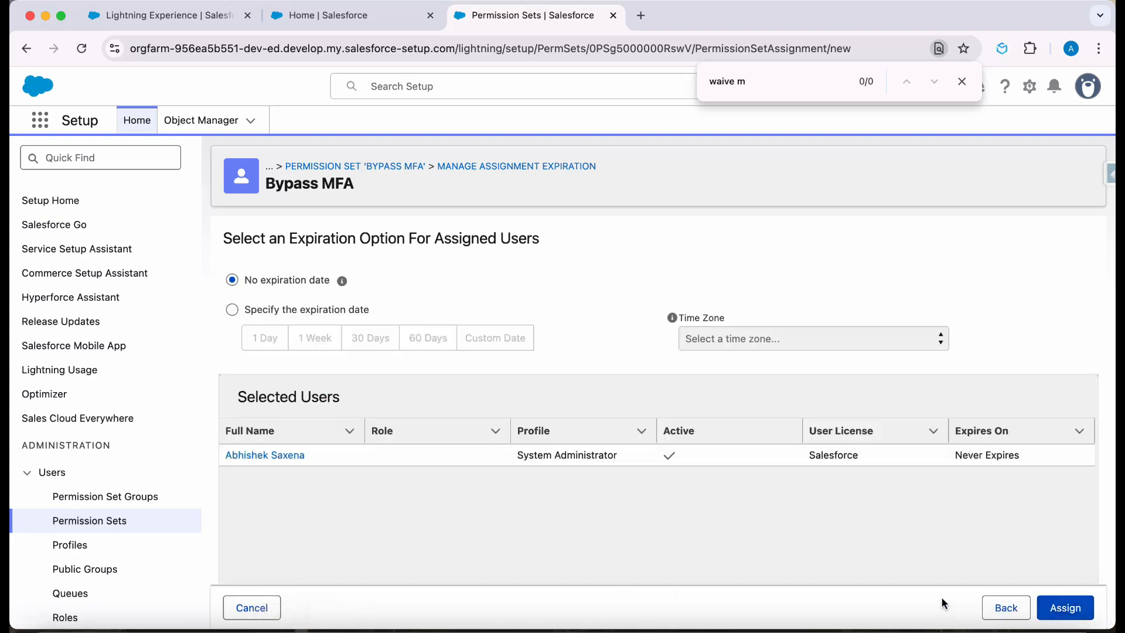
pyautogui.click(1065, 608)
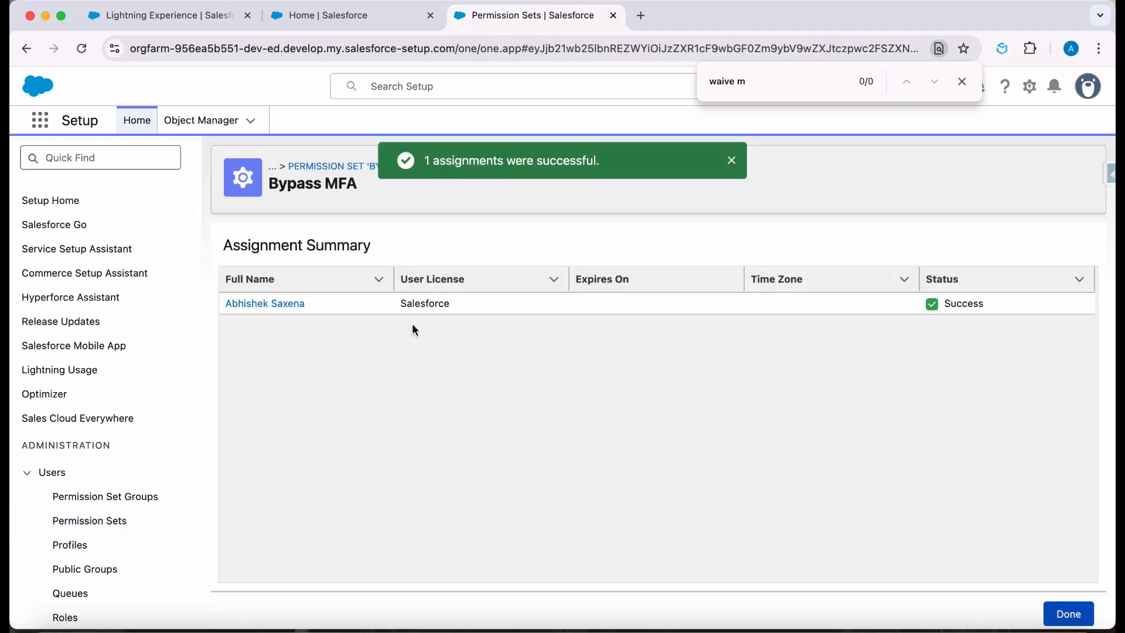
pyautogui.click(1070, 614)
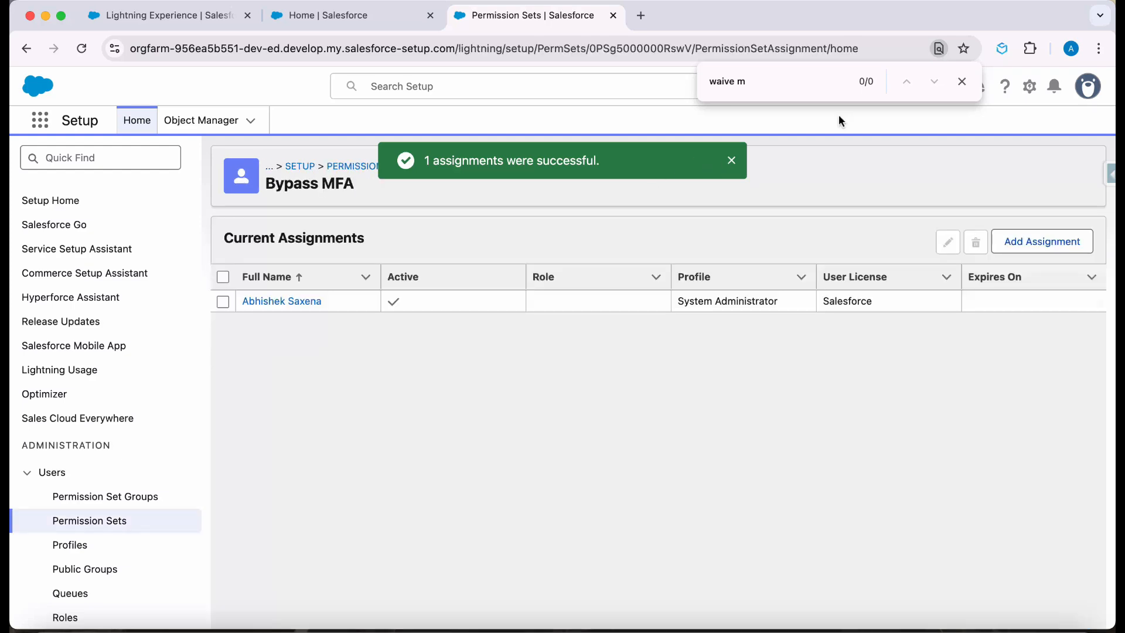
# Close the in-page search and open the user profile panel.
pyautogui.click(961, 82)
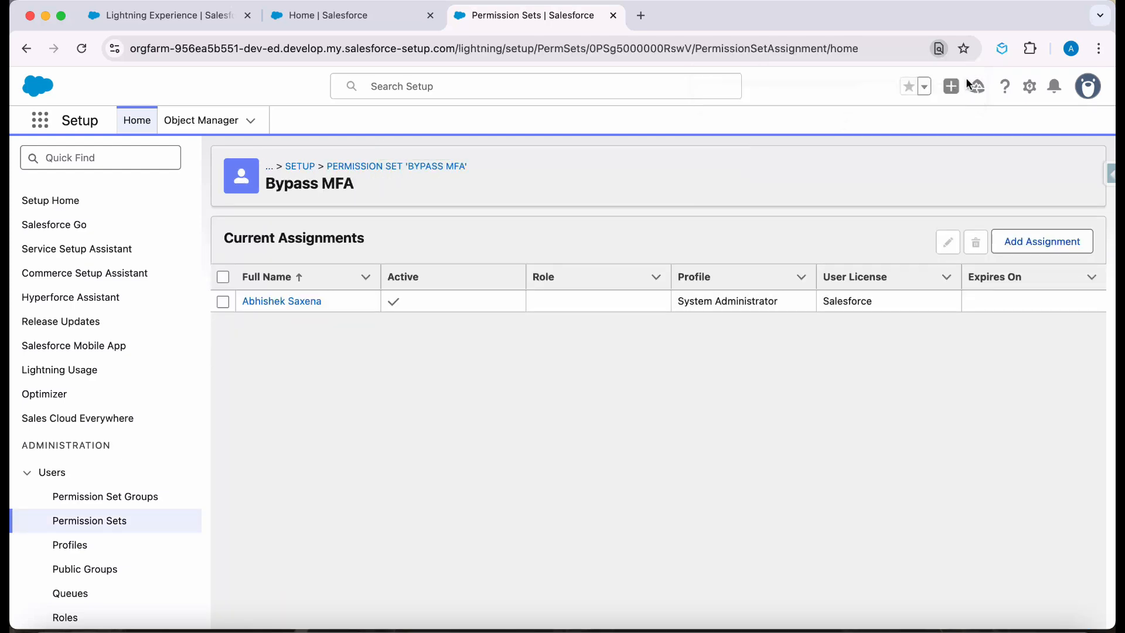
pyautogui.click(1031, 94)
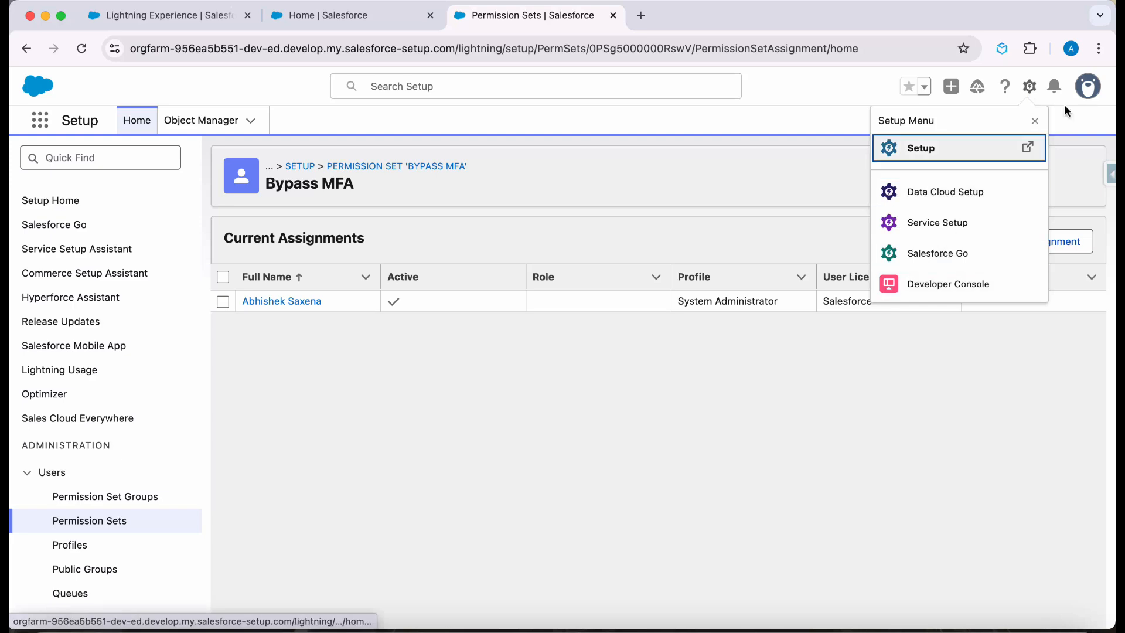
pyautogui.click(1093, 98)
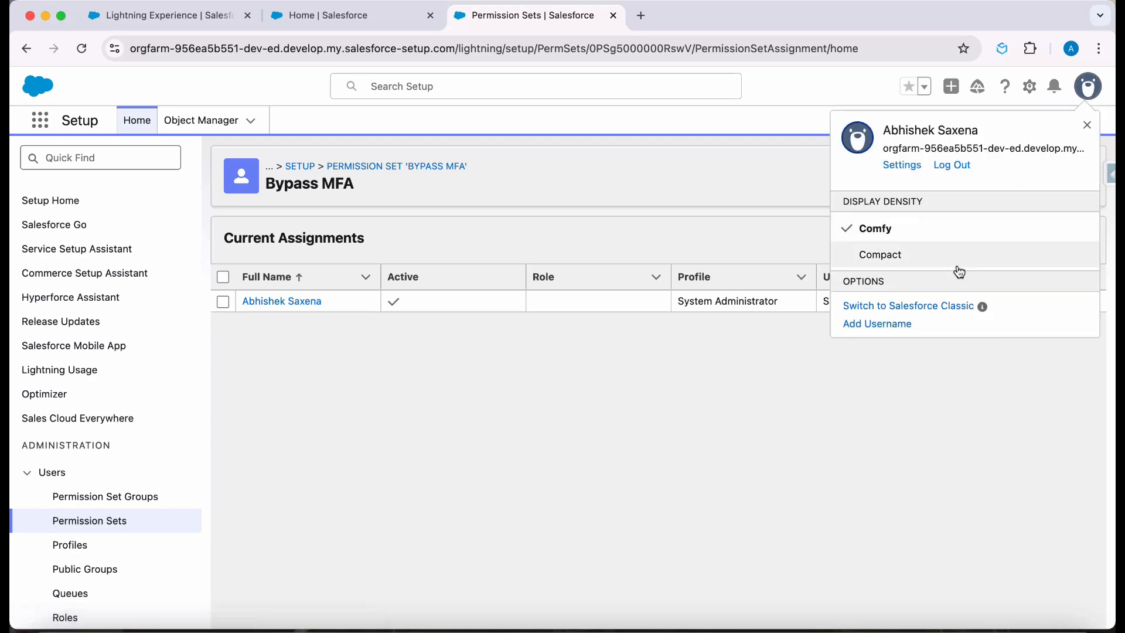
# Log out, sign back in at login.salesforce.com with saved credentials, and skip phone registration.
pyautogui.click(950, 165)
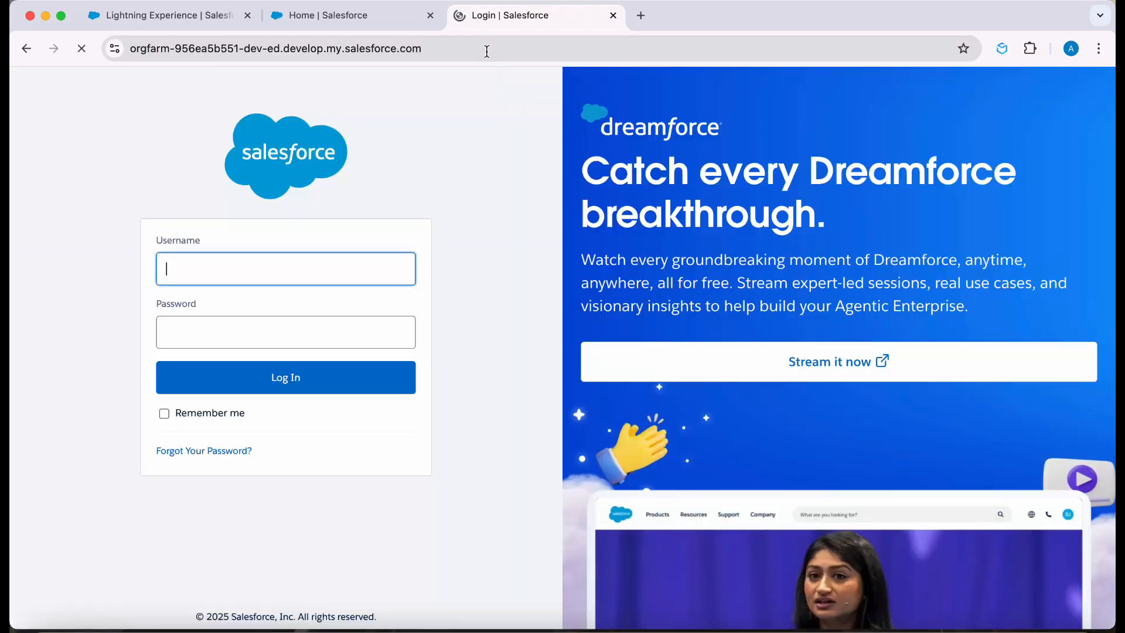
pyautogui.click(370, 49)
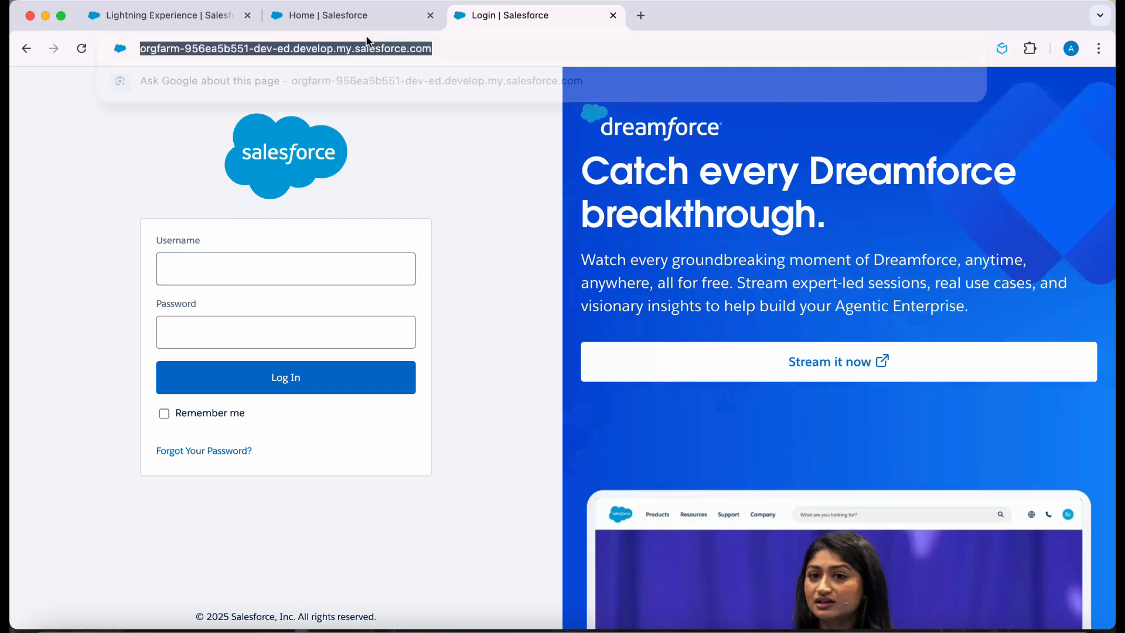
pyautogui.write('lo')
pyautogui.press('Return')
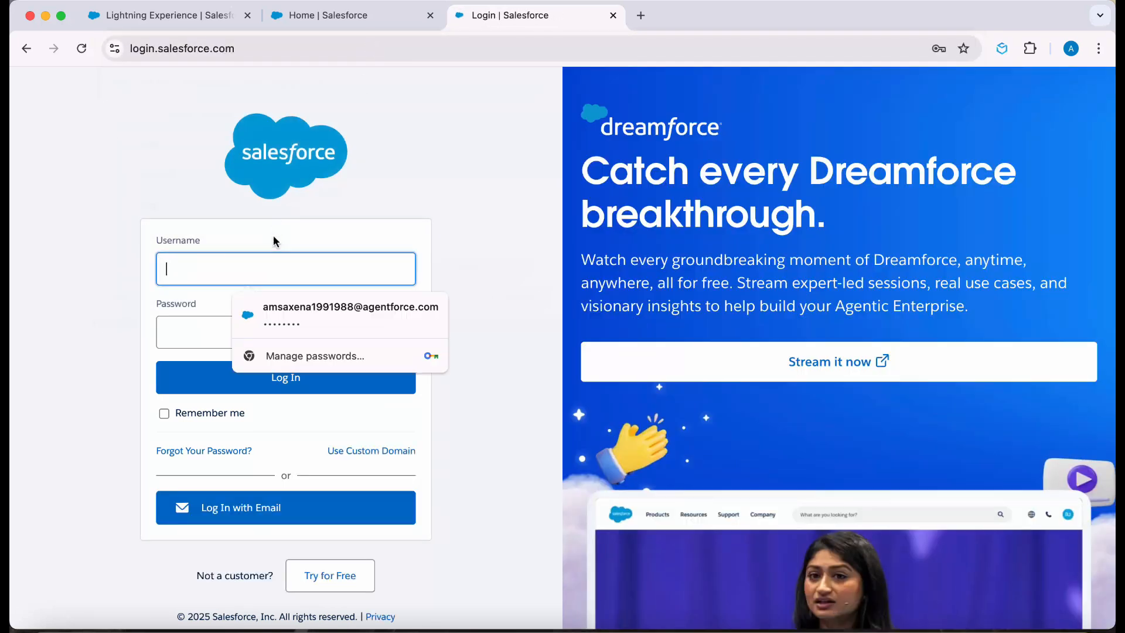
pyautogui.click(296, 309)
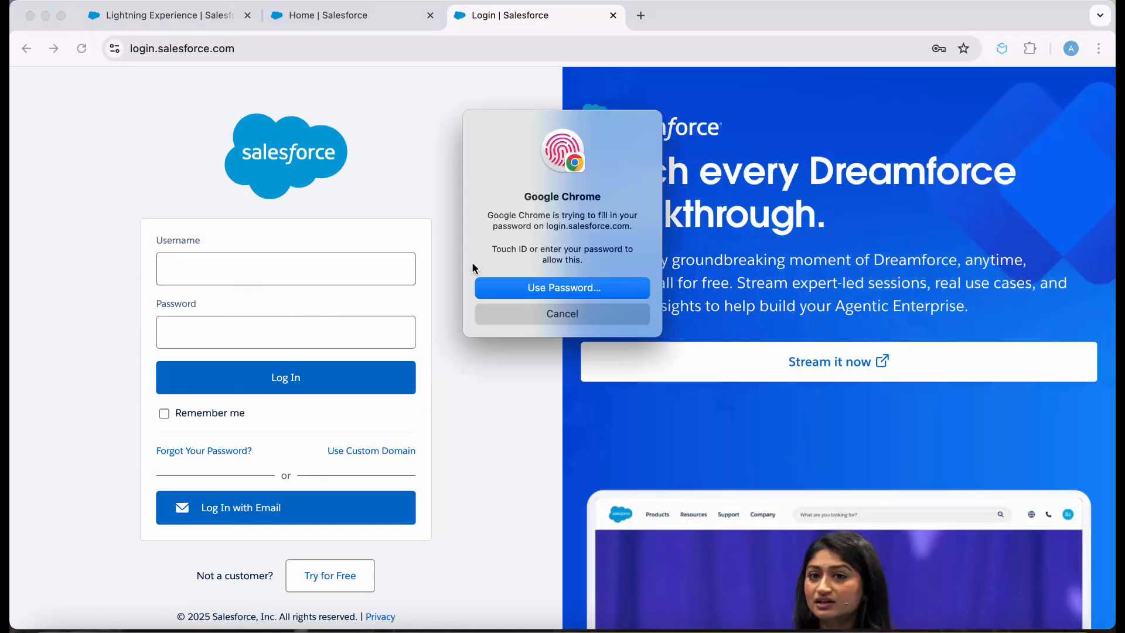
pyautogui.click(366, 391)
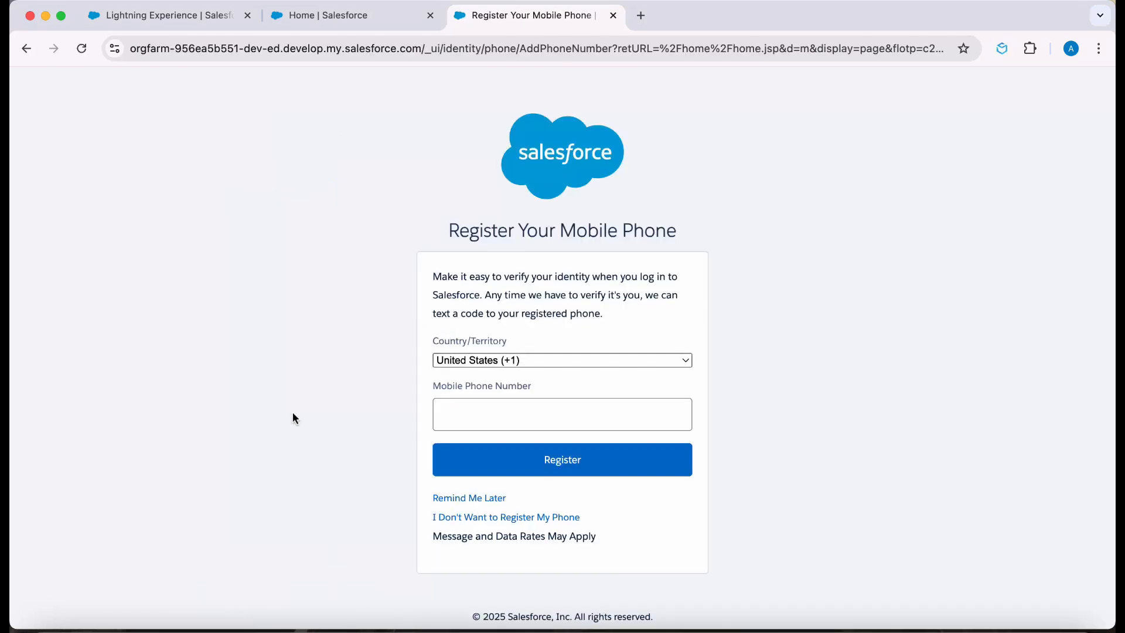
pyautogui.click(467, 518)
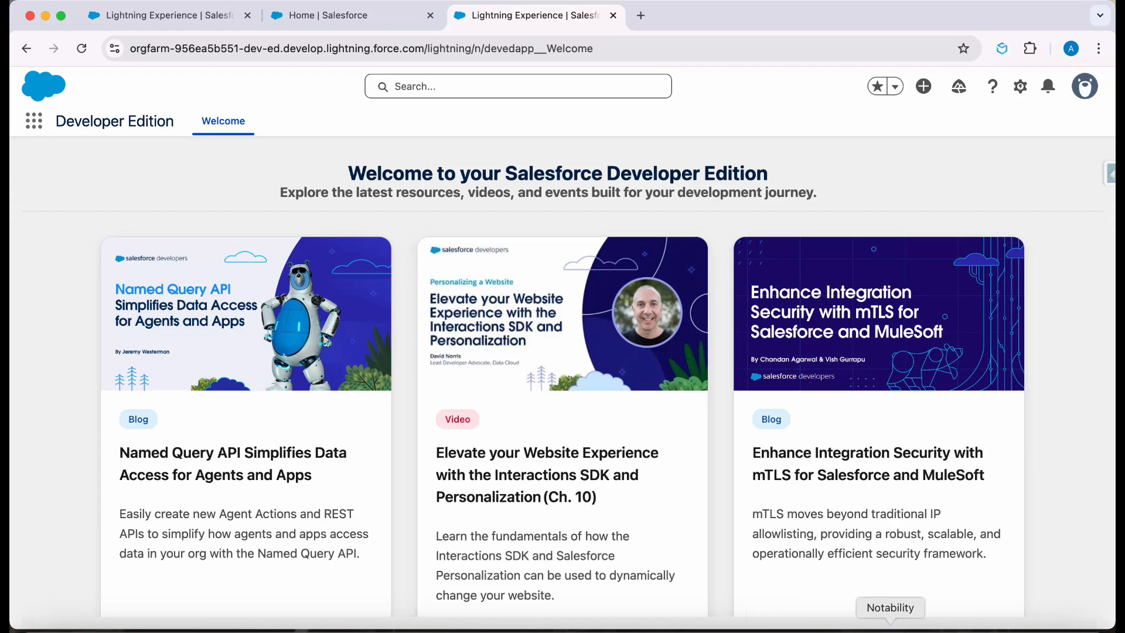
pyautogui.click(886, 625)
pyautogui.scroll(-10, 434, 339)
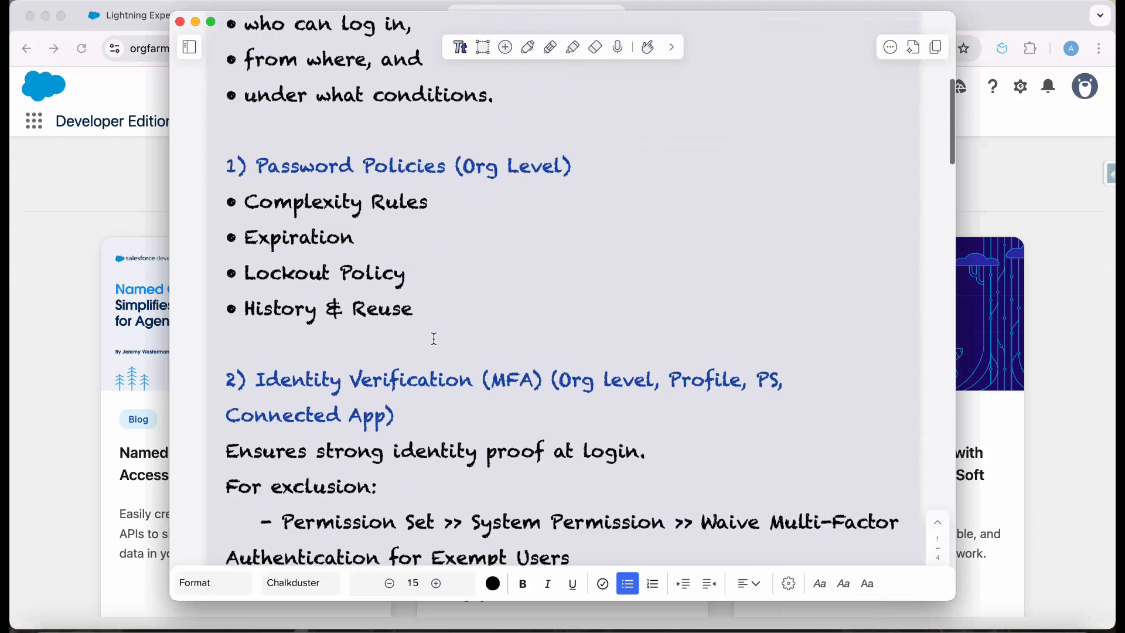
pyautogui.moveTo(491, 319); pyautogui.dragTo(741, 318)
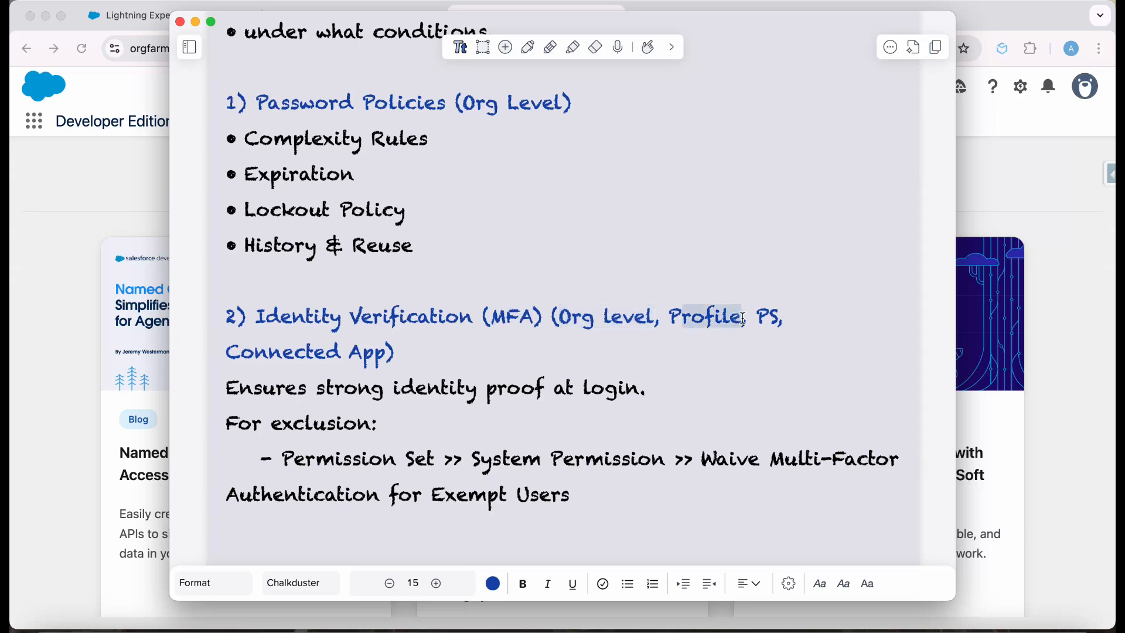
pyautogui.moveTo(757, 317); pyautogui.dragTo(777, 316)
pyautogui.moveTo(226, 352); pyautogui.dragTo(382, 353)
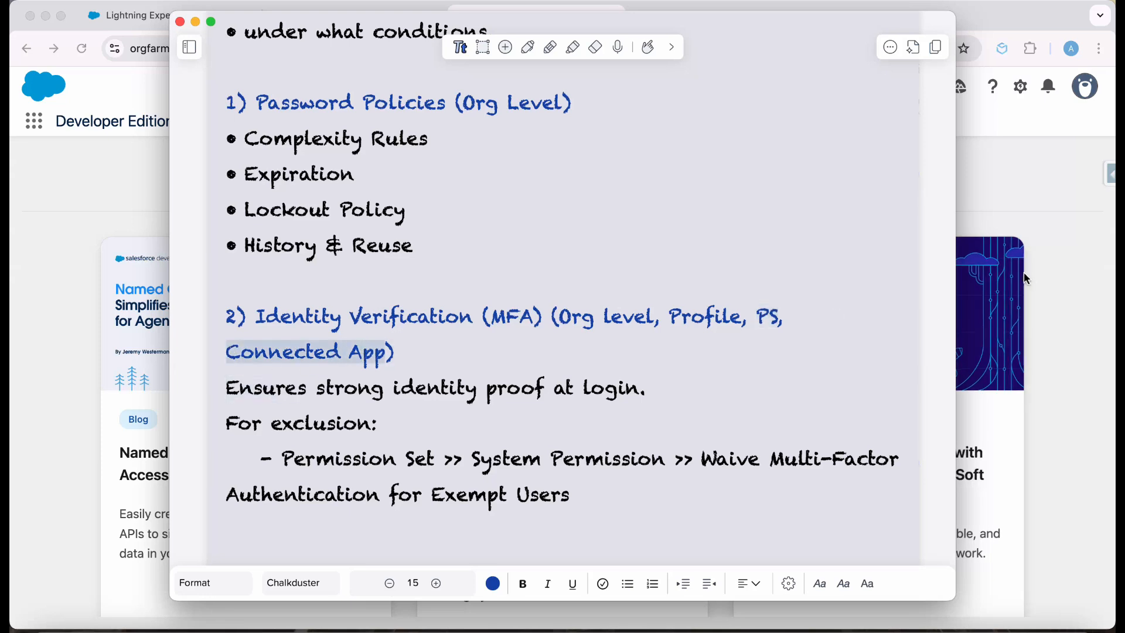
pyautogui.click(1026, 166)
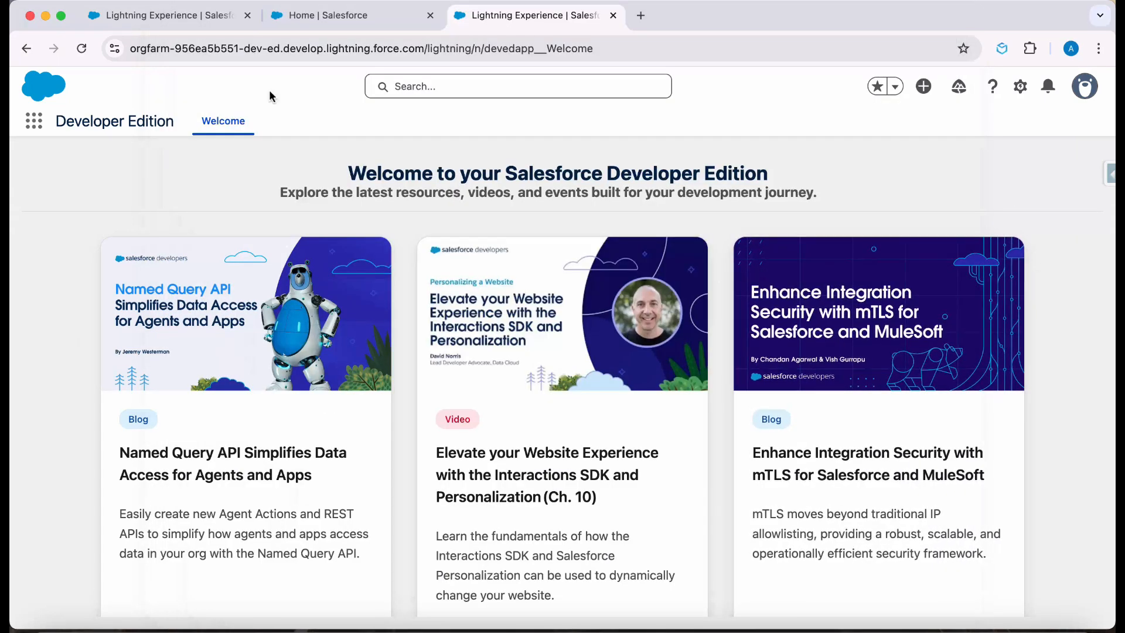
# Open the System Administrator profile from the current user's details in Salesforce Inspector Reloaded.
pyautogui.click(1107, 174)
pyautogui.click(968, 279)
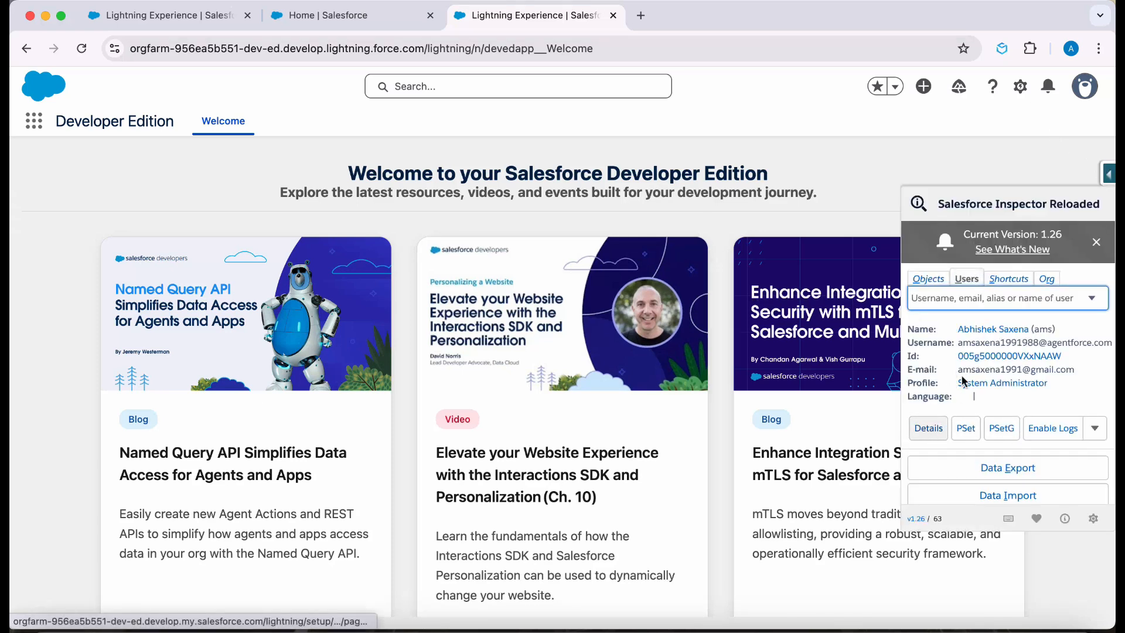
pyautogui.click(928, 428)
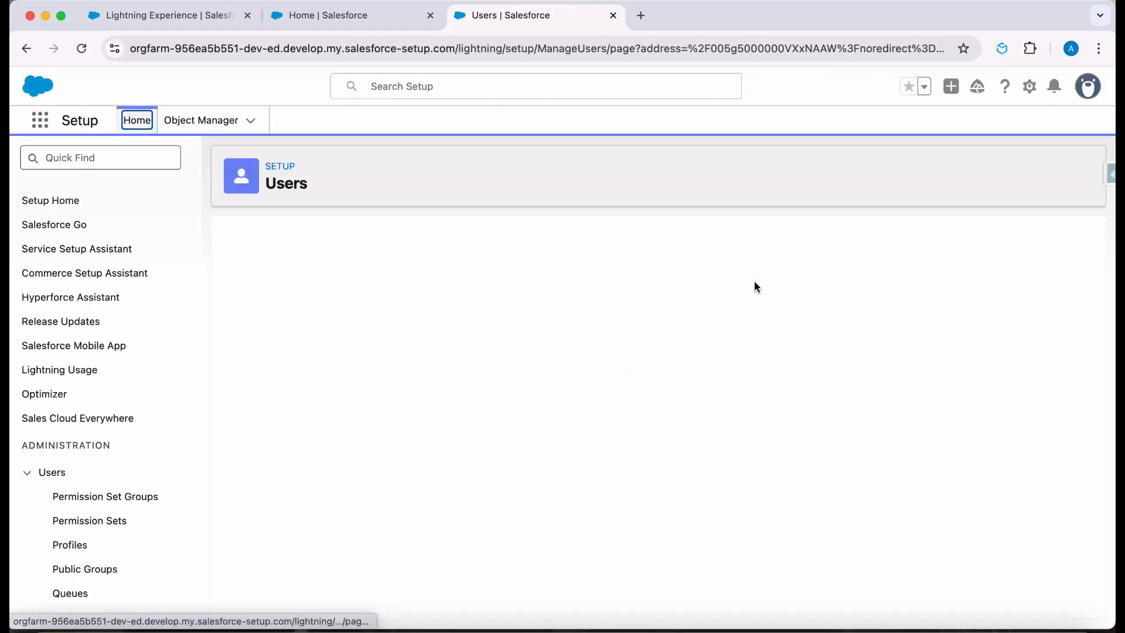
pyautogui.click(861, 372)
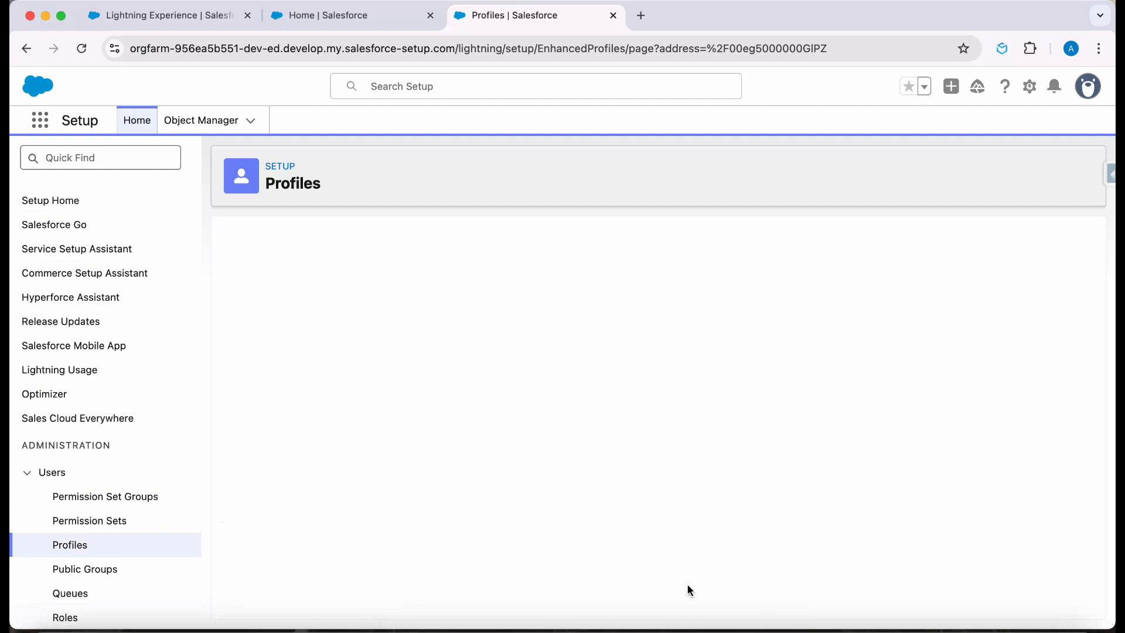
# Find 'waive' on the profile and highlight the unchecked Waive Multi-Factor Authentication for Exempt Users permission.
pyautogui.scroll(-10, 644, 543)
pyautogui.press('super+f')
pyautogui.press('Right')
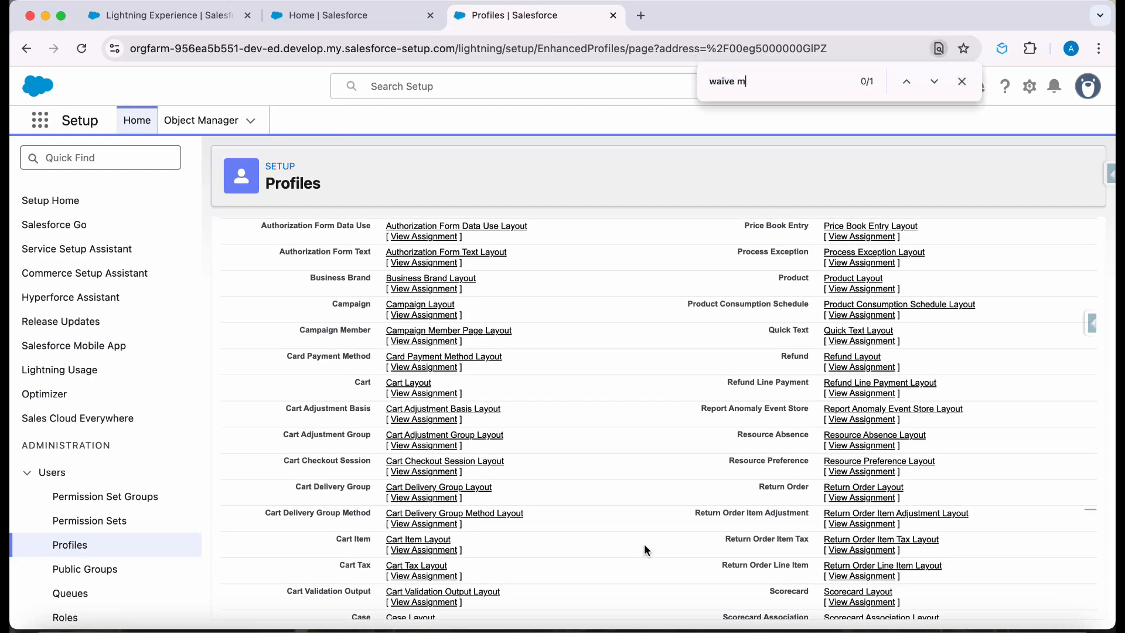
pyautogui.press('BackSpace')
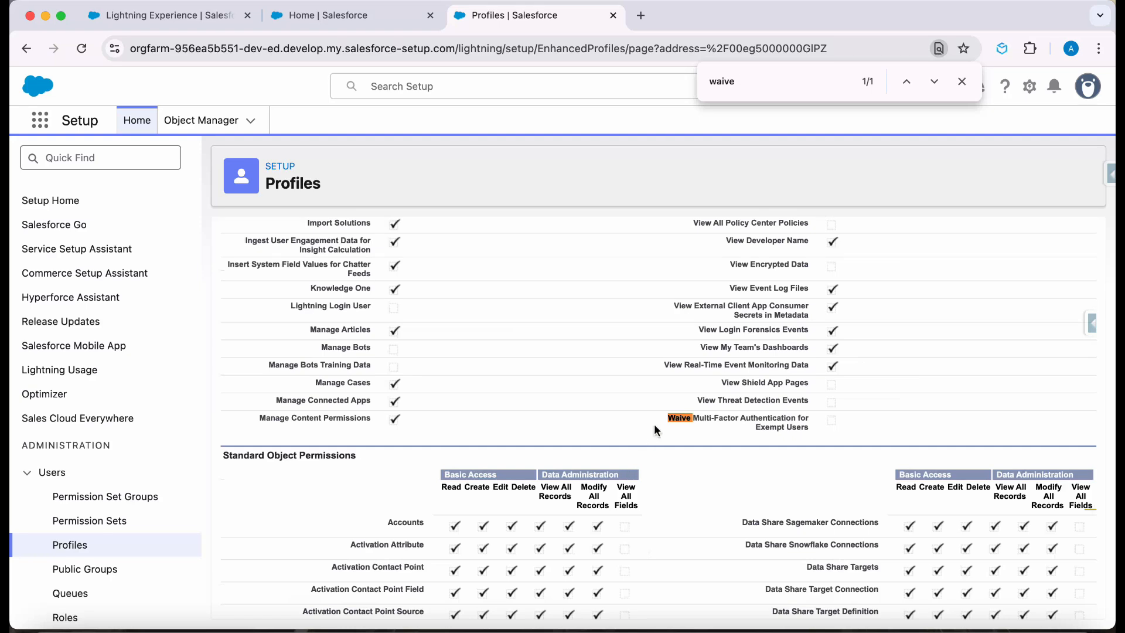
pyautogui.moveTo(681, 419); pyautogui.dragTo(810, 441)
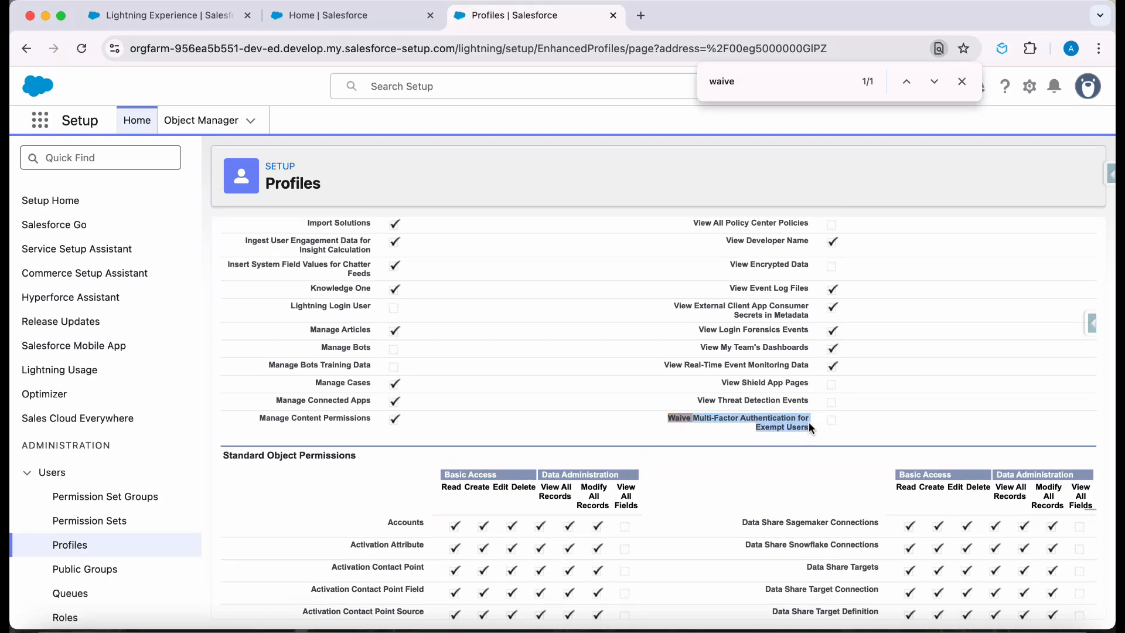
pyautogui.click(799, 434)
pyautogui.moveTo(799, 434); pyautogui.dragTo(671, 415)
pyautogui.click(963, 84)
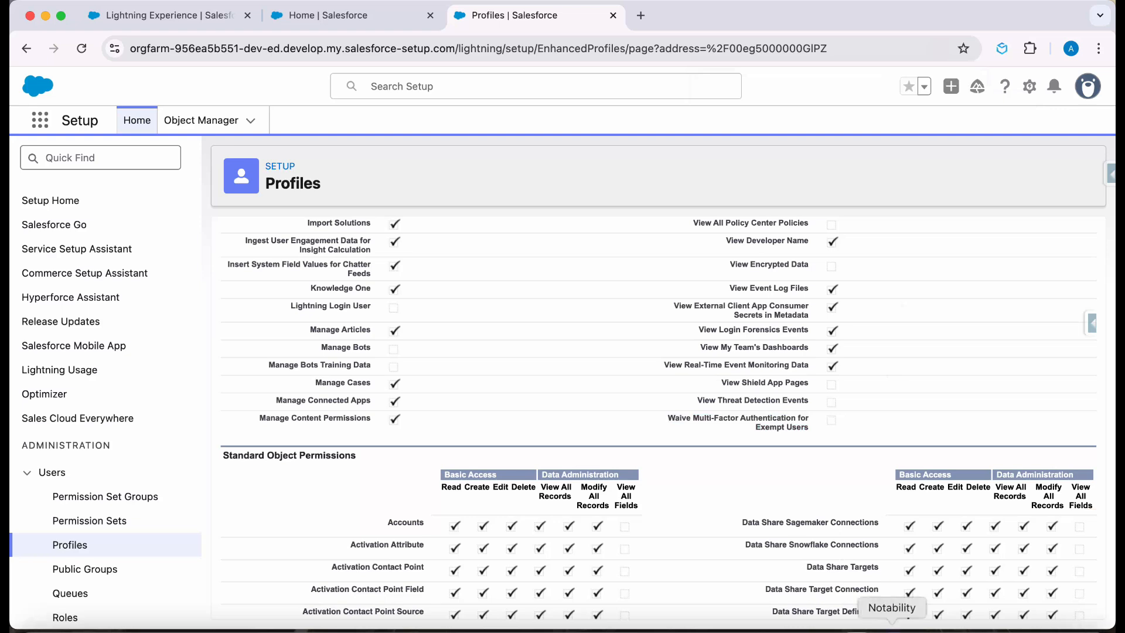
# Highlight 'Connected' in the MFA heading of the notes, then return to Setup.
pyautogui.click(889, 626)
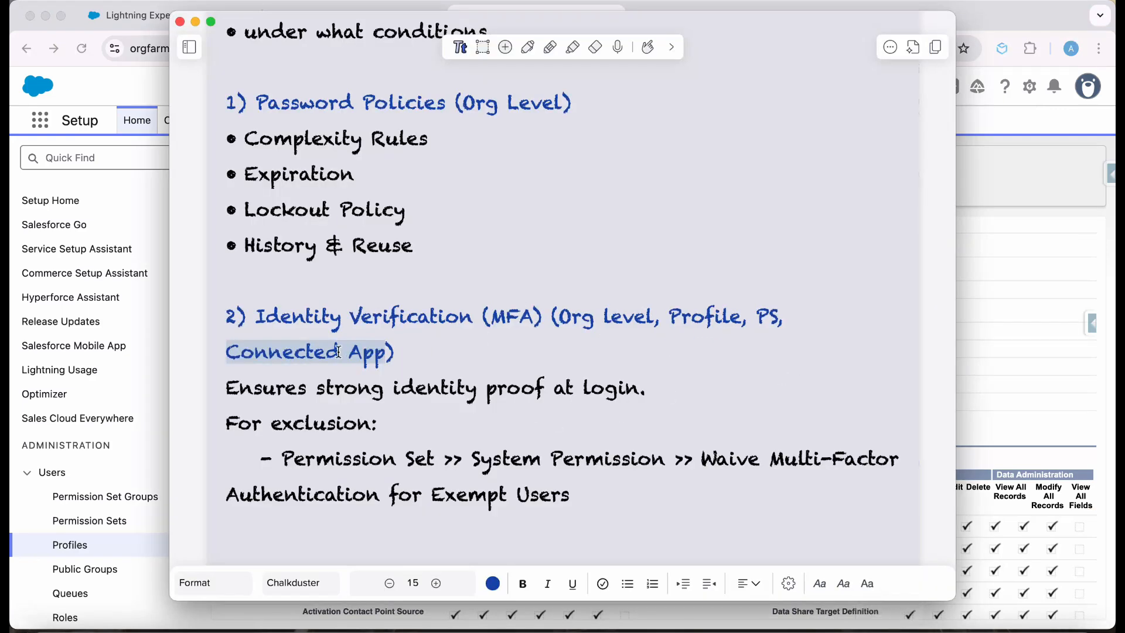
pyautogui.click(310, 350)
pyautogui.moveTo(226, 350); pyautogui.dragTo(386, 351)
pyautogui.click(1013, 352)
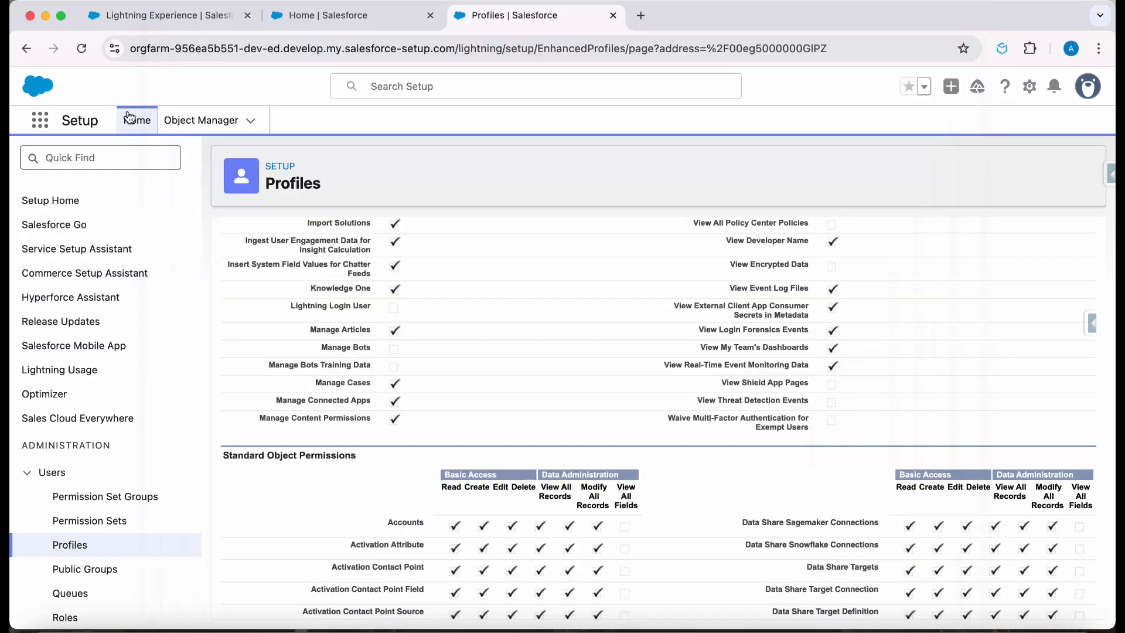
# Open Session Settings via 'sess' and point out Multi-Factor Authentication under High Assurance.
pyautogui.click(105, 160)
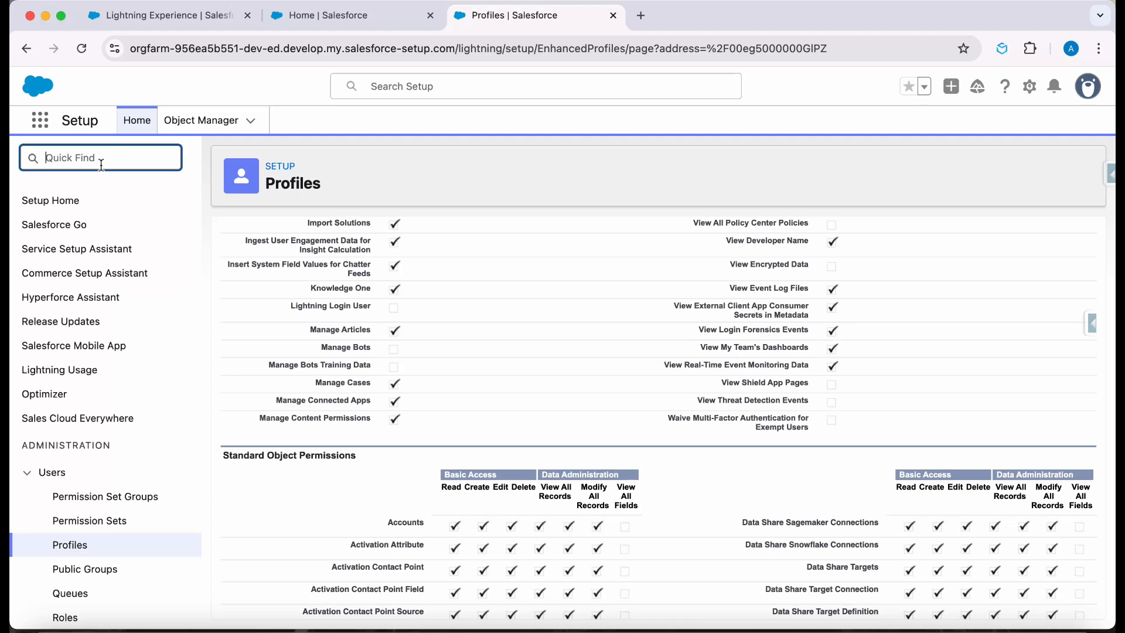
pyautogui.write('sess')
pyautogui.click(93, 439)
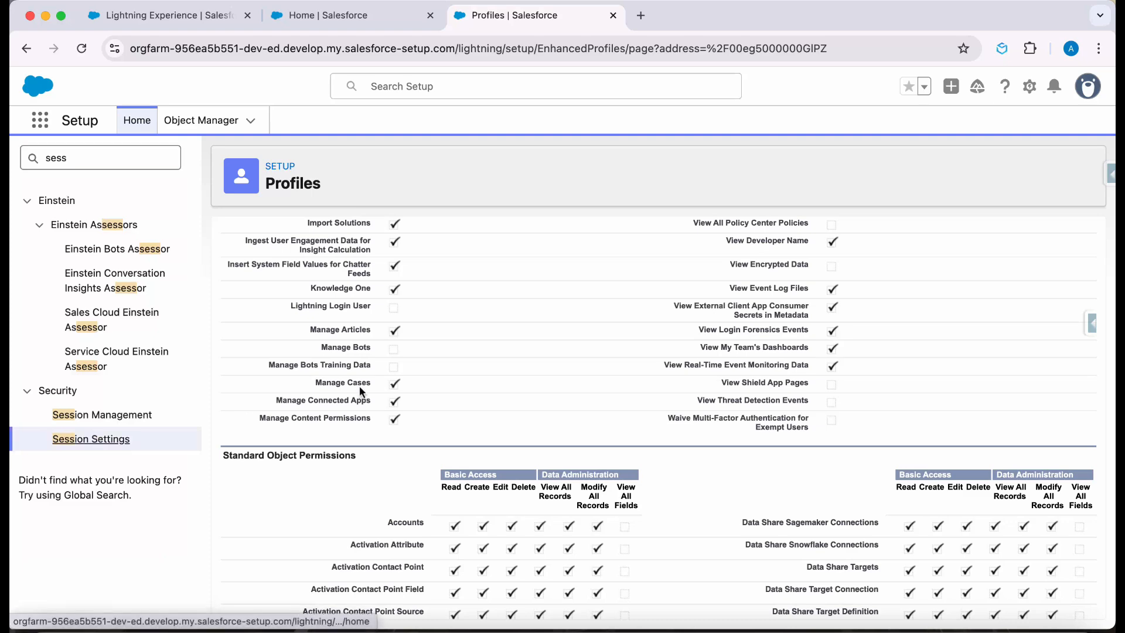
pyautogui.scroll(15, 676, 430)
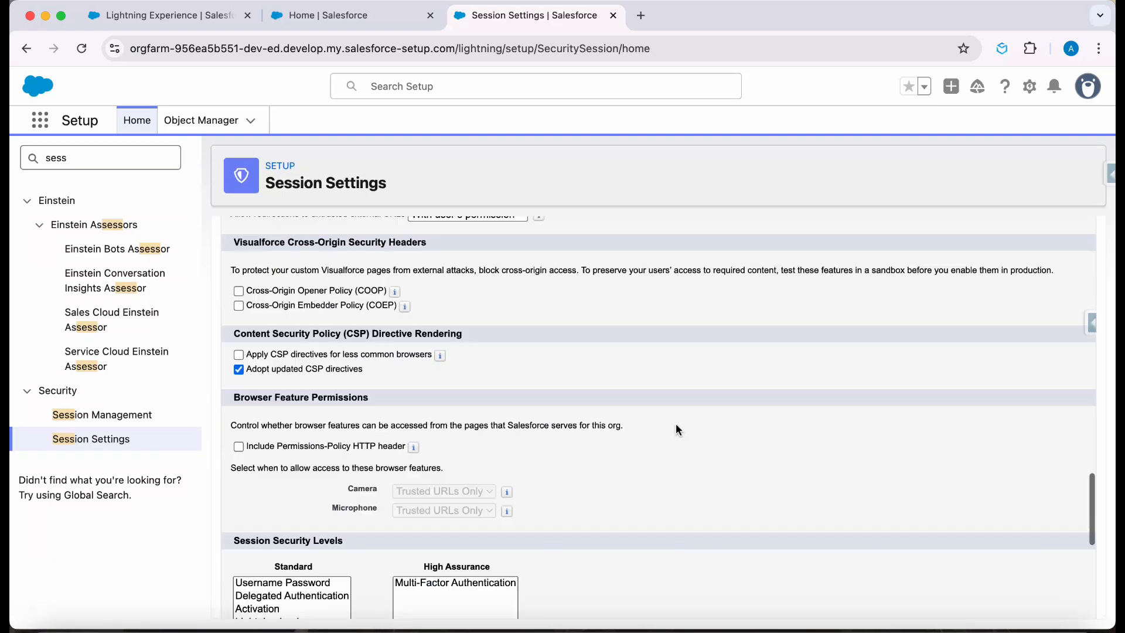
pyautogui.scroll(5, 678, 430)
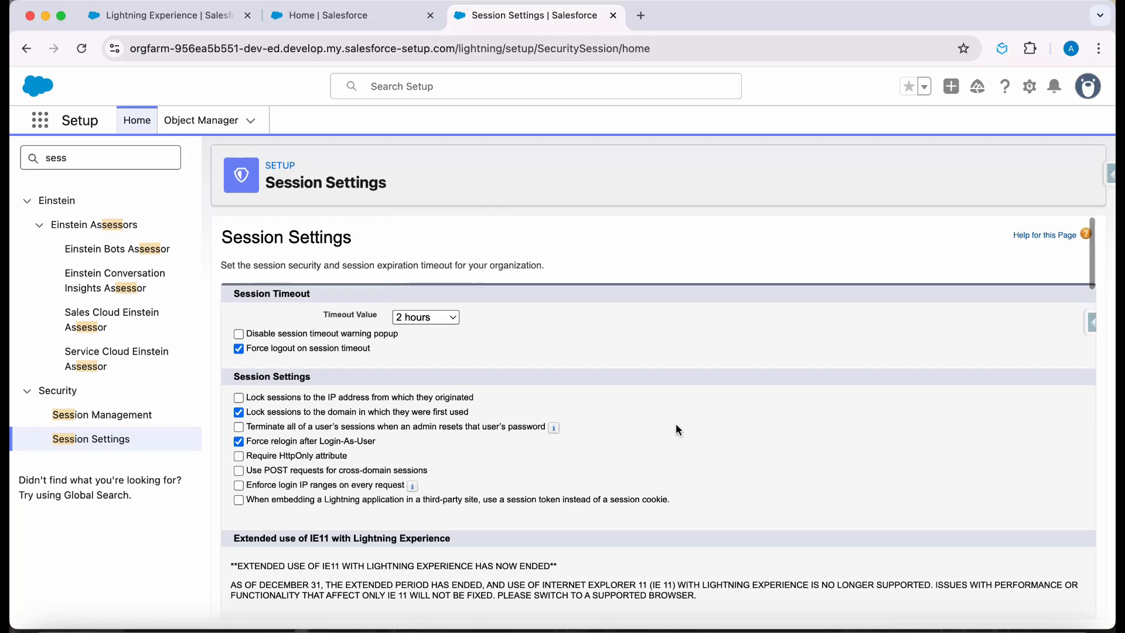
pyautogui.scroll(-10, 678, 430)
pyautogui.scroll(-15, 676, 429)
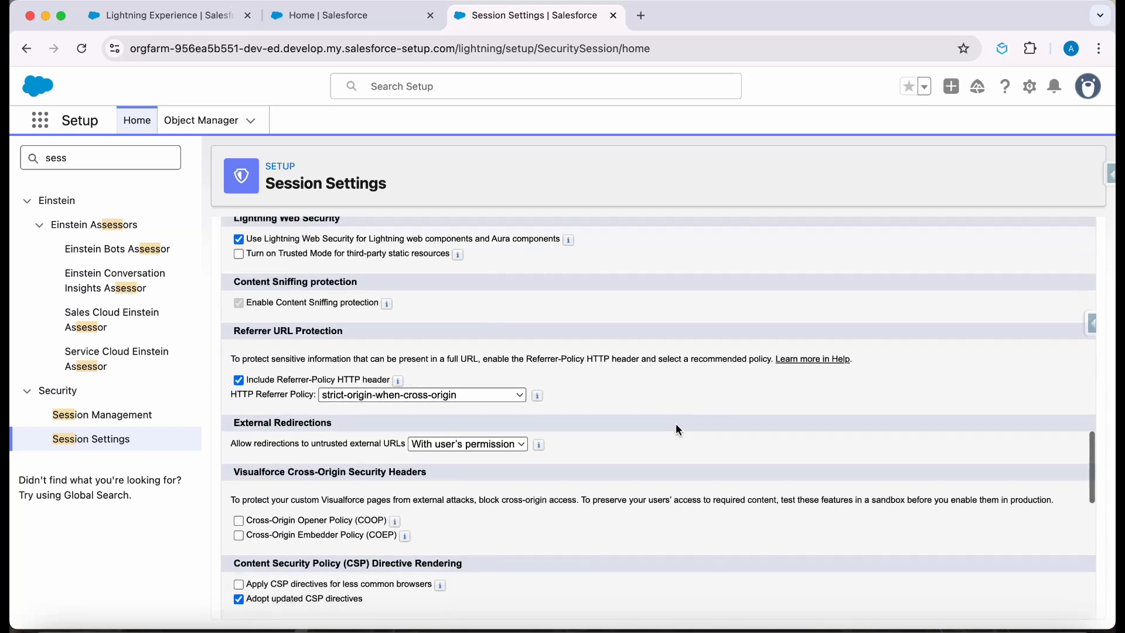
pyautogui.scroll(-3, 676, 429)
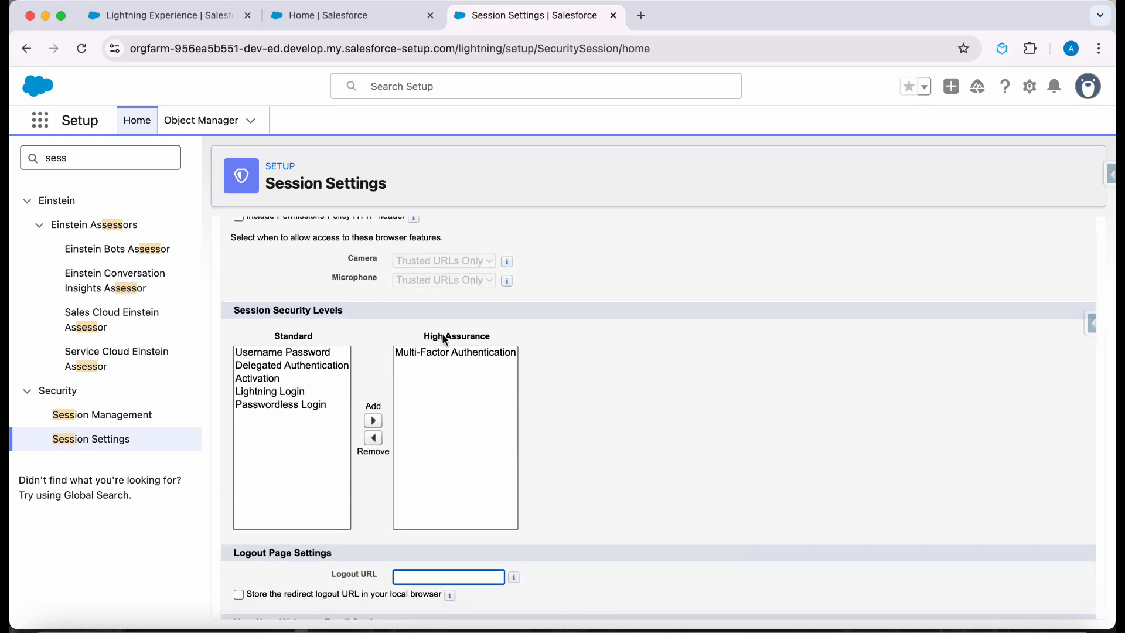
pyautogui.moveTo(397, 345); pyautogui.dragTo(492, 349)
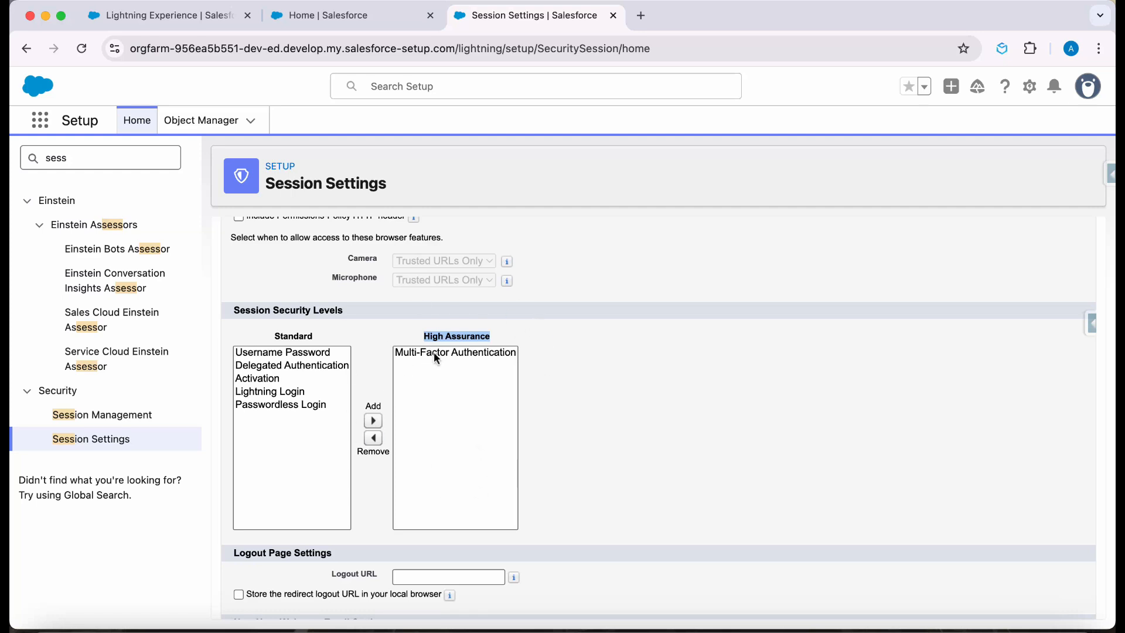
pyautogui.click(474, 353)
pyautogui.click(553, 359)
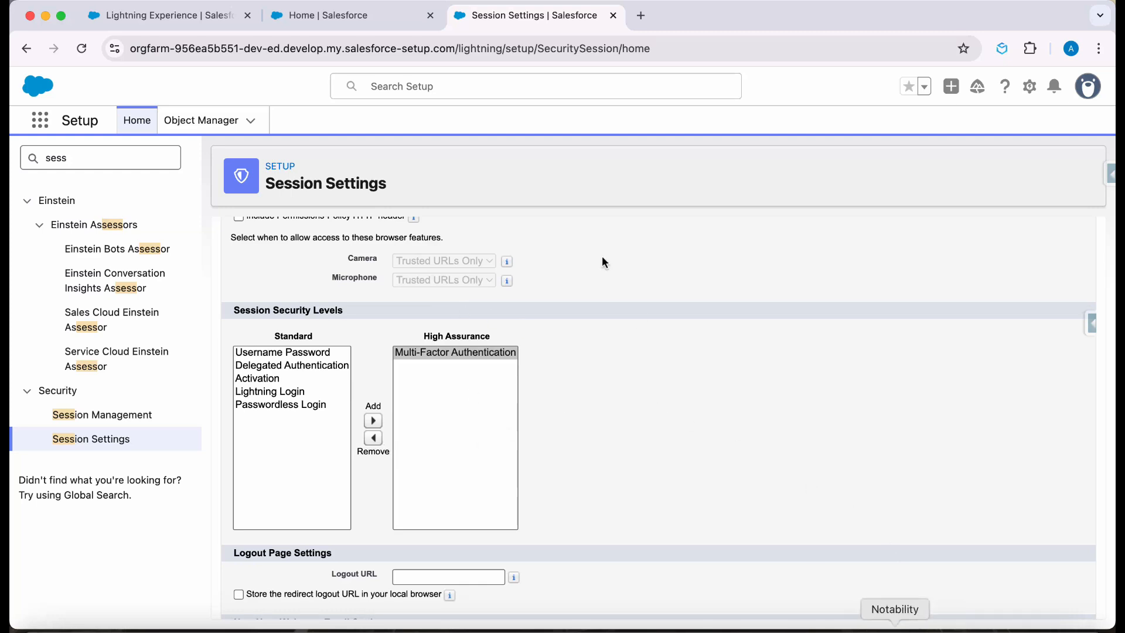
pyautogui.scroll(10, 590, 363)
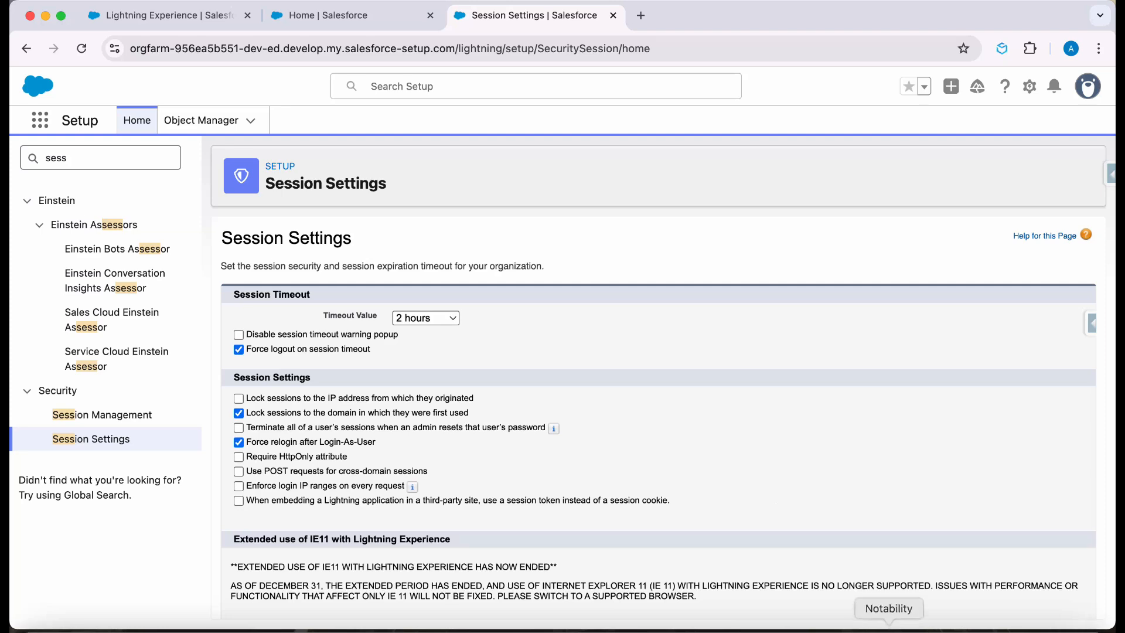
# Select the Identity Verification (MFA) section and the Trusted IP Ranges paragraph in the Notability note.
pyautogui.click(888, 626)
pyautogui.click(545, 387)
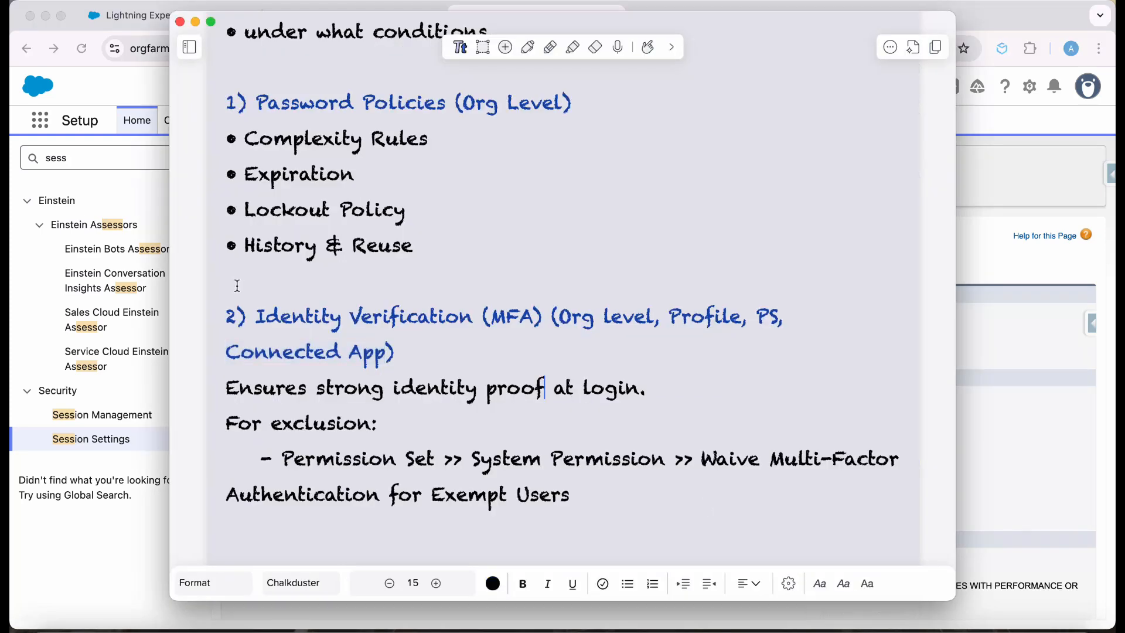
pyautogui.moveTo(229, 313); pyautogui.dragTo(566, 488)
pyautogui.scroll(-5, 566, 488)
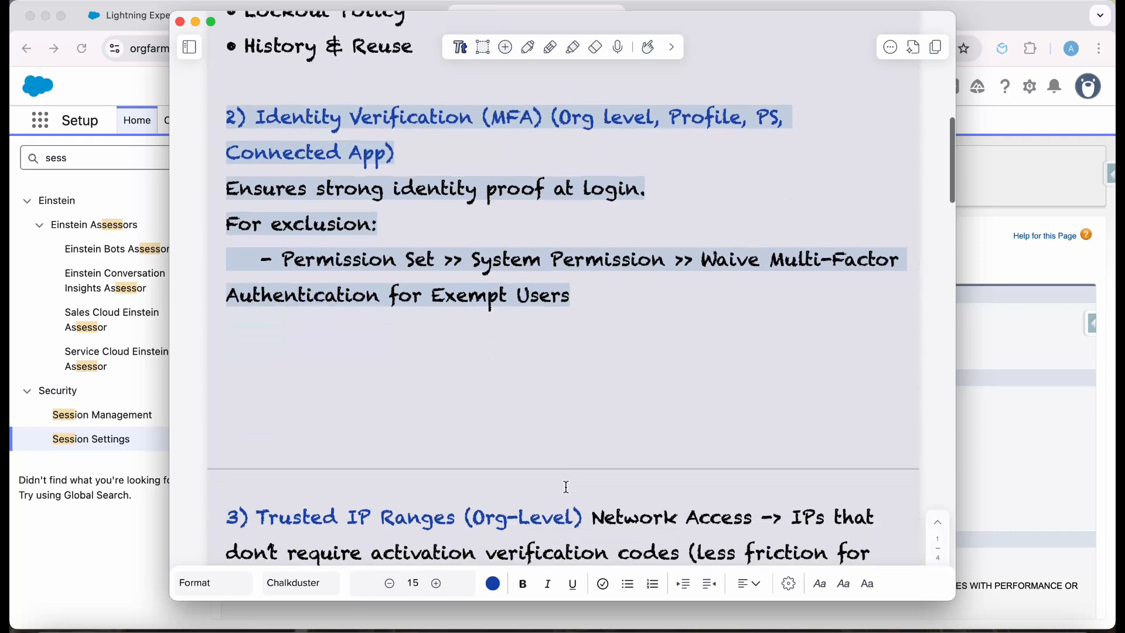
pyautogui.scroll(-6, 566, 487)
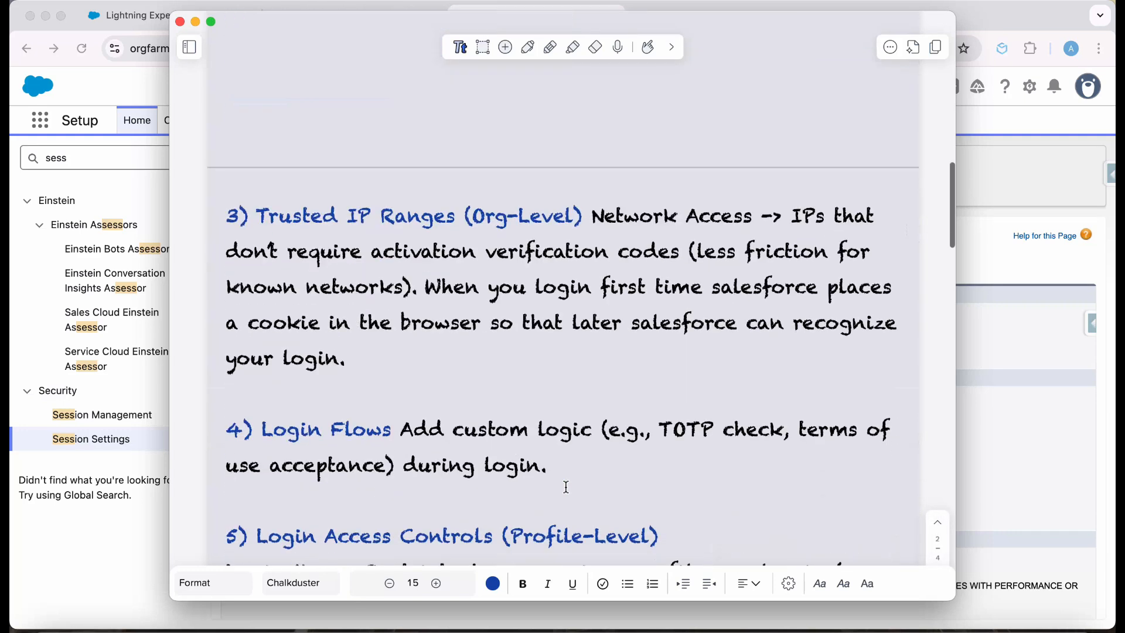
pyautogui.moveTo(218, 207); pyautogui.dragTo(354, 359)
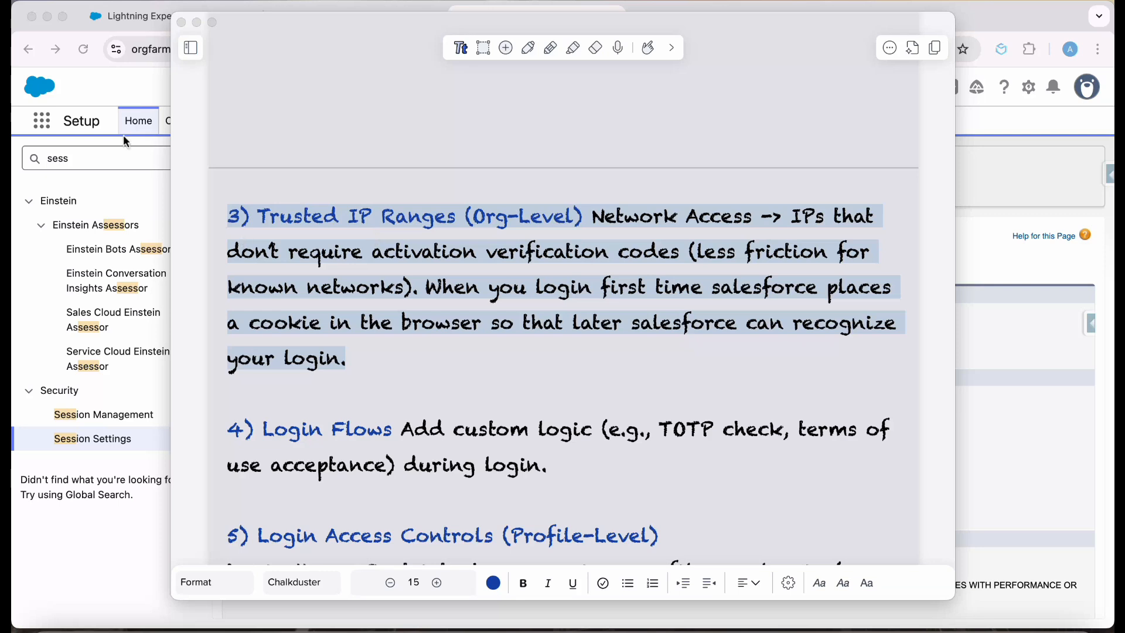
# Replace the Quick Find search 'sess' with 'networ' in Setup.
pyautogui.click(106, 166)
pyautogui.press('BackSpace')
pyautogui.press('BackSpace')
pyautogui.press('BackSpace')
pyautogui.press('BackSpace')
pyautogui.write('networ')
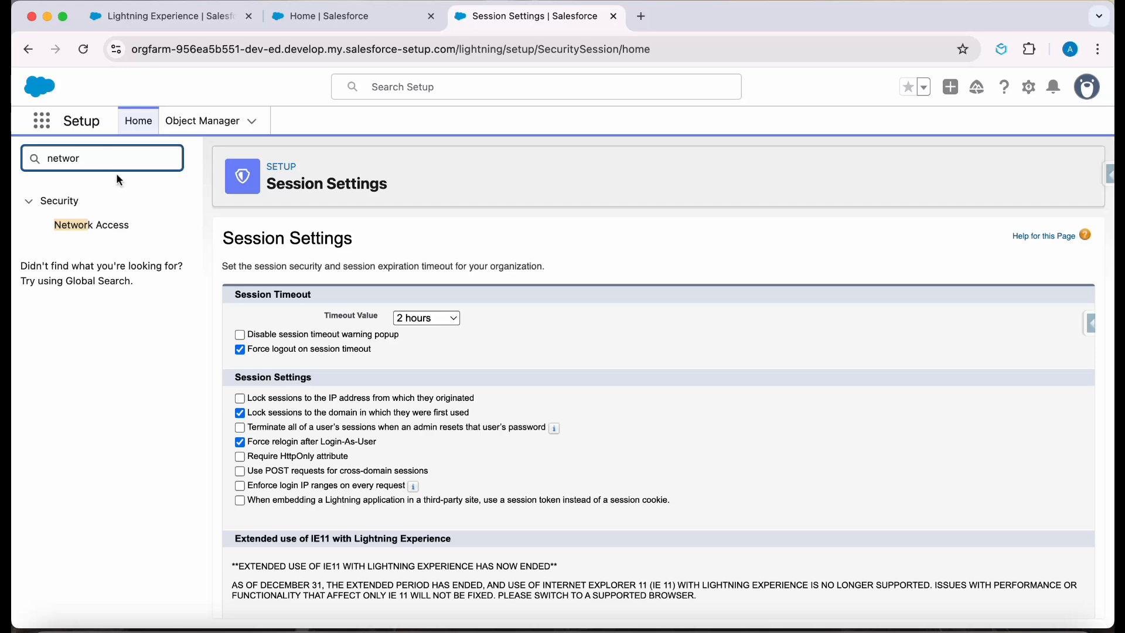
# Check Network Access for trusted IP ranges, then open the current user's page via Salesforce Inspector Reloaded.
pyautogui.click(85, 224)
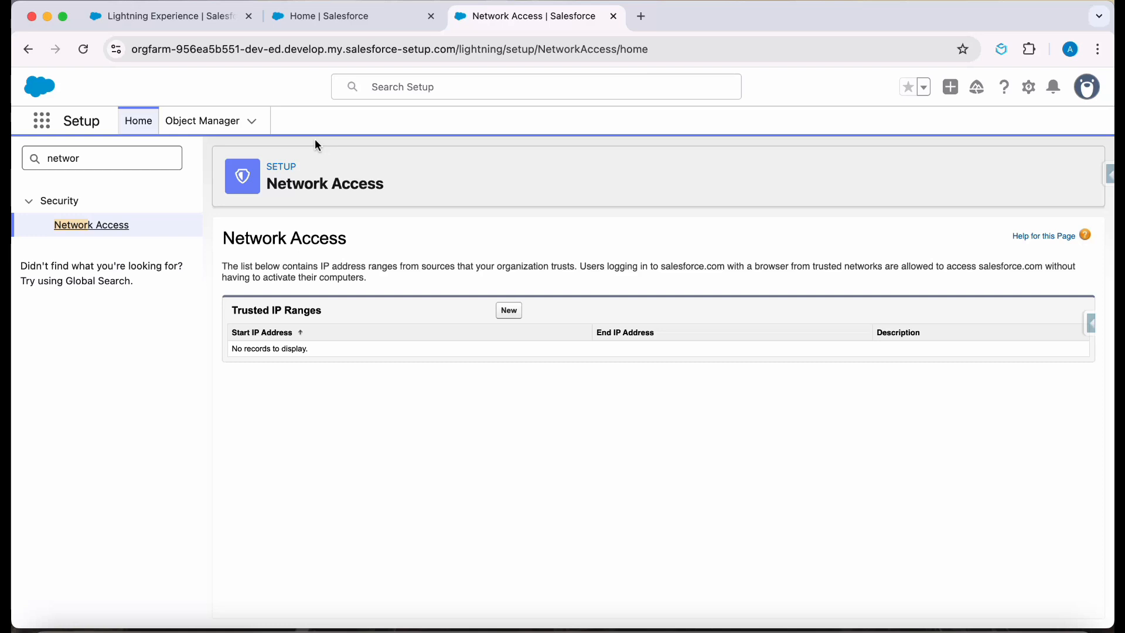
pyautogui.click(1109, 174)
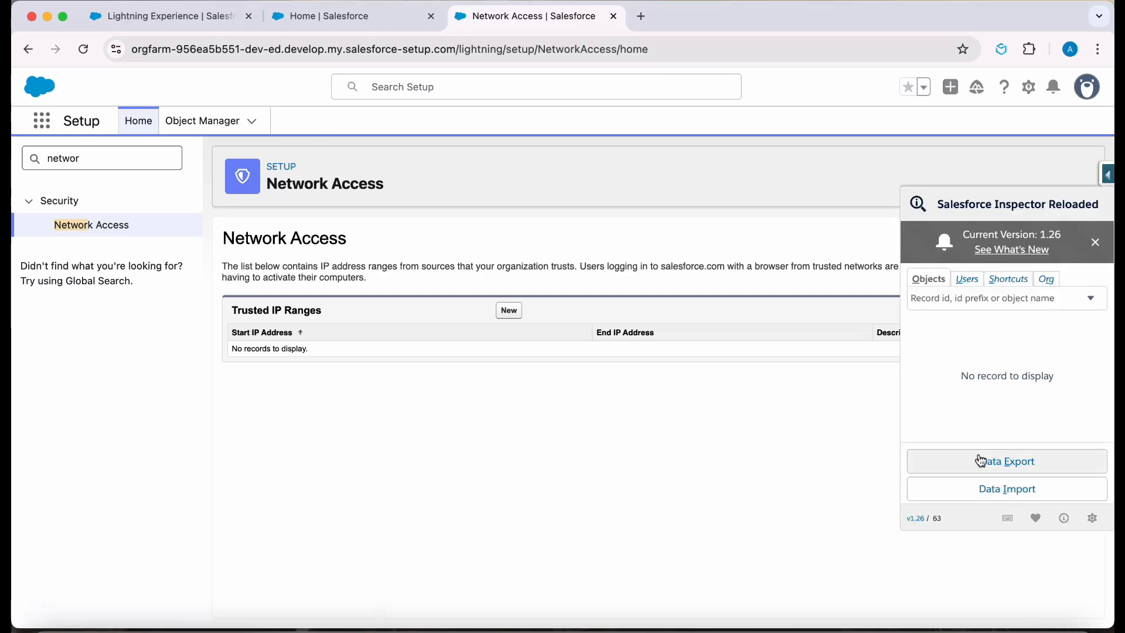
pyautogui.click(967, 280)
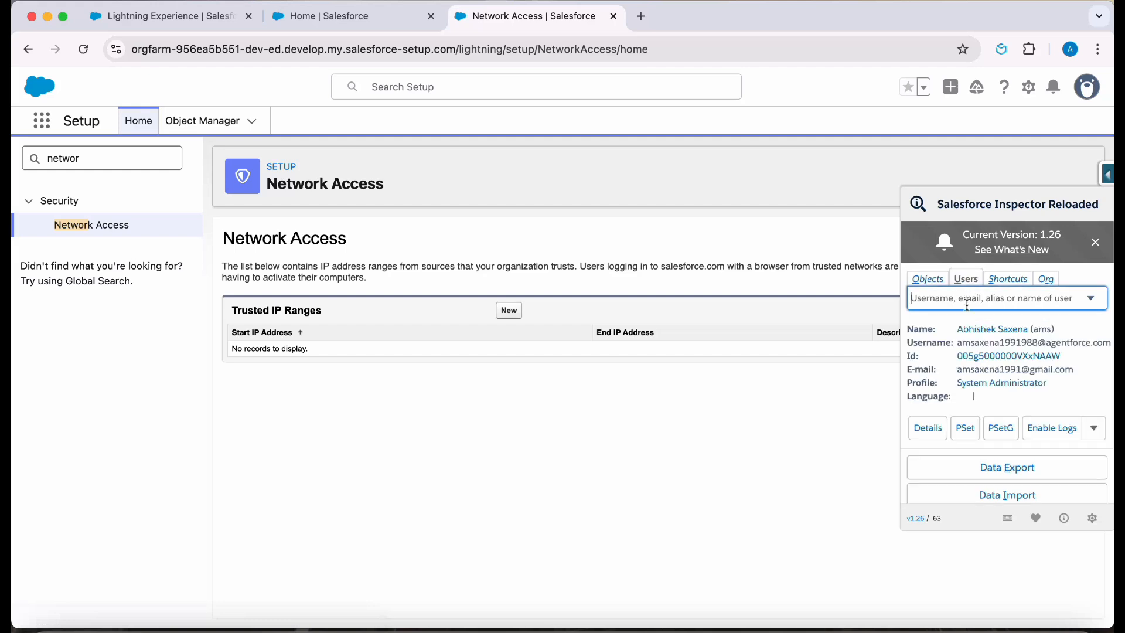
pyautogui.click(935, 428)
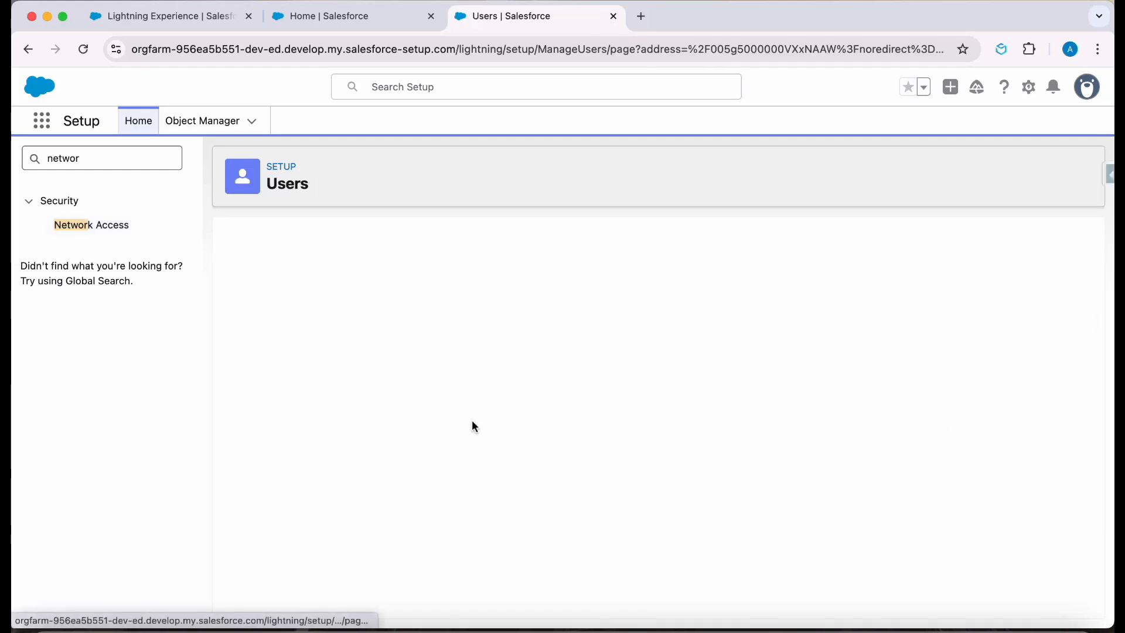
# Copy the Source IP from the user's Login History and return to Network Access.
pyautogui.scroll(-10, 472, 419)
pyautogui.scroll(-5, 472, 419)
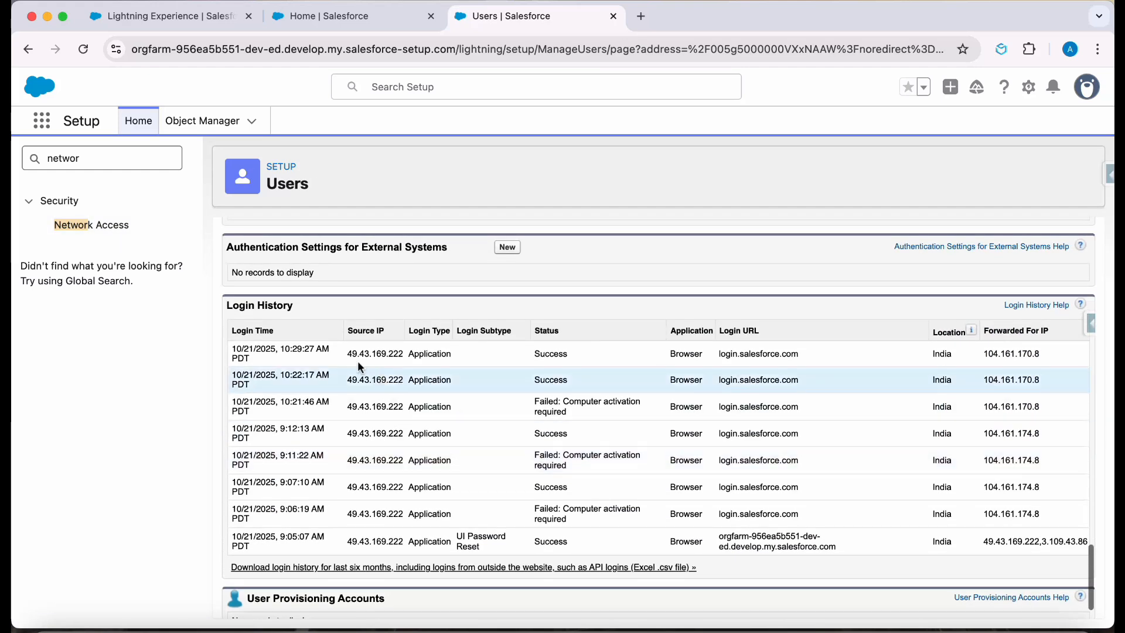
pyautogui.moveTo(346, 354); pyautogui.dragTo(394, 360)
pyautogui.press('super+c')
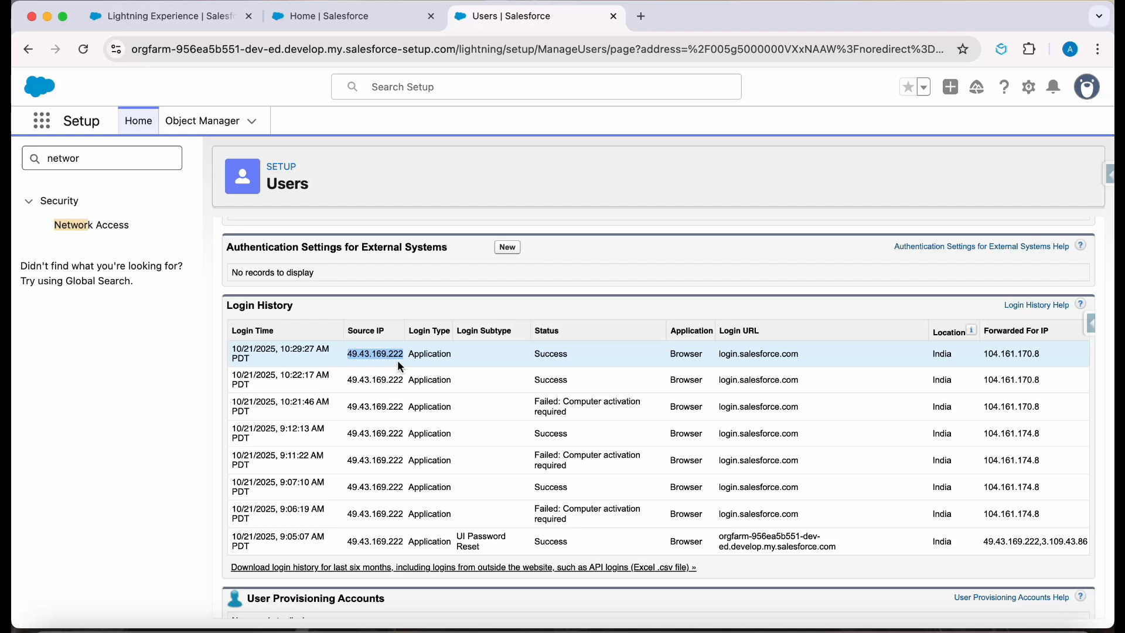
pyautogui.click(347, 24)
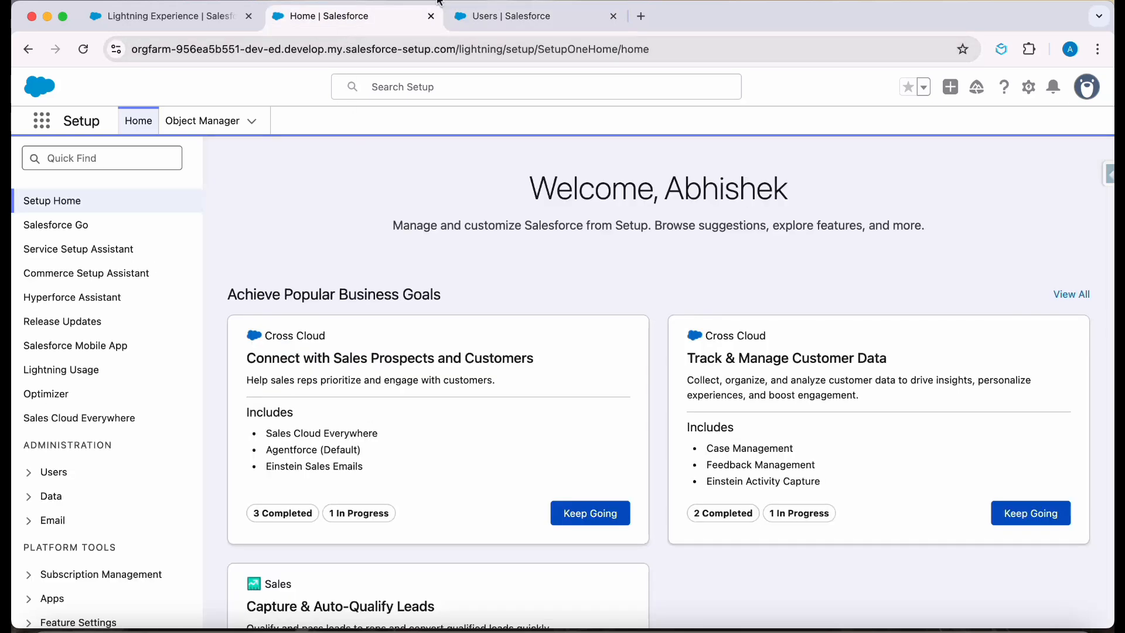
pyautogui.click(477, 15)
pyautogui.click(29, 49)
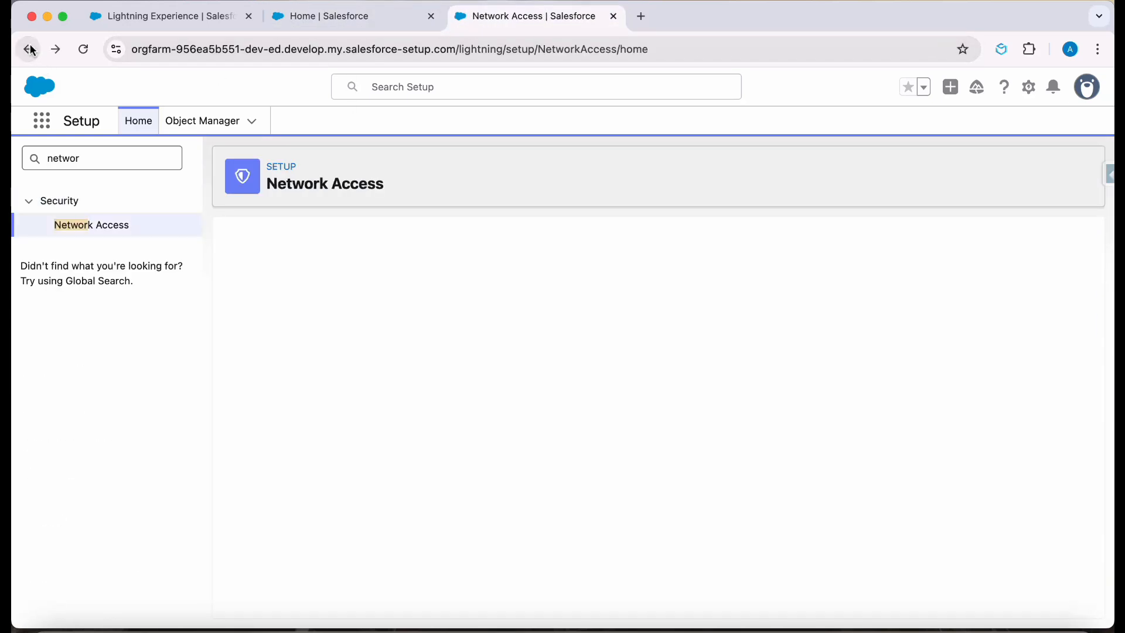
# Start a new trusted IP range from 49.43.169.220 to 49.43.169.225 using the pasted IP.
pyautogui.click(514, 310)
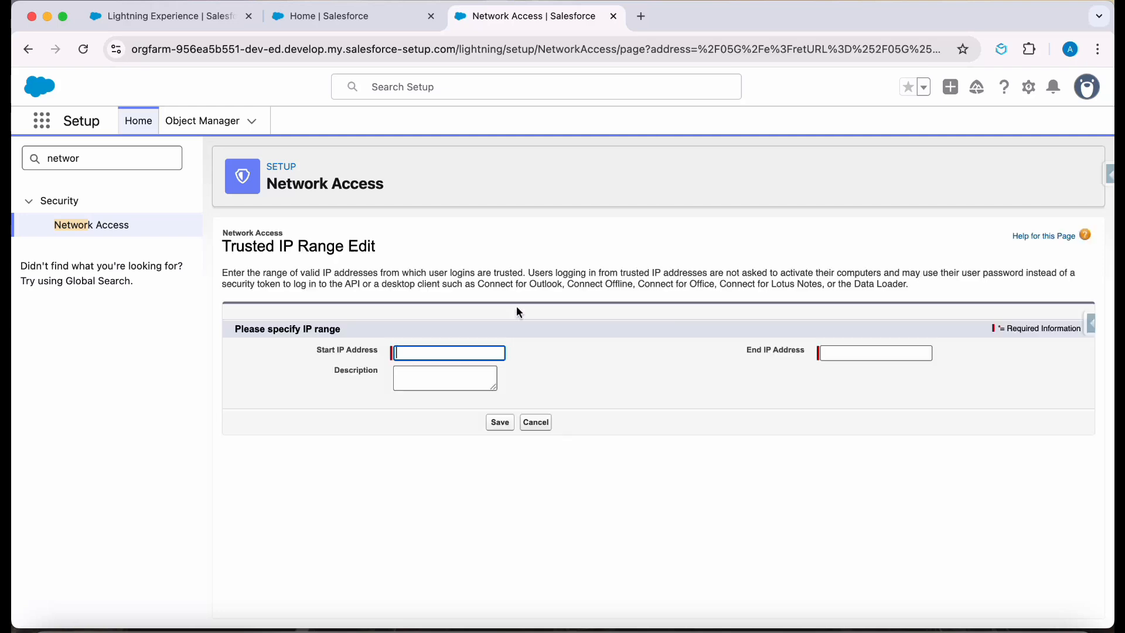
pyautogui.write('49.43.169.122')
pyautogui.click(666, 344)
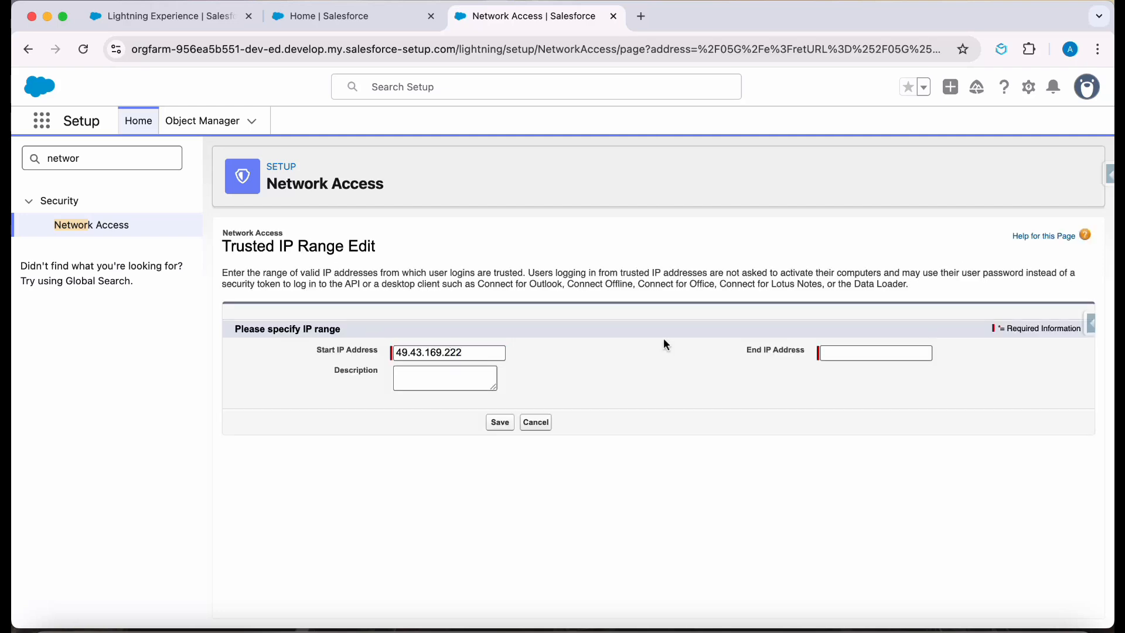
pyautogui.click(858, 348)
pyautogui.press('super+v')
pyautogui.press('BackSpace')
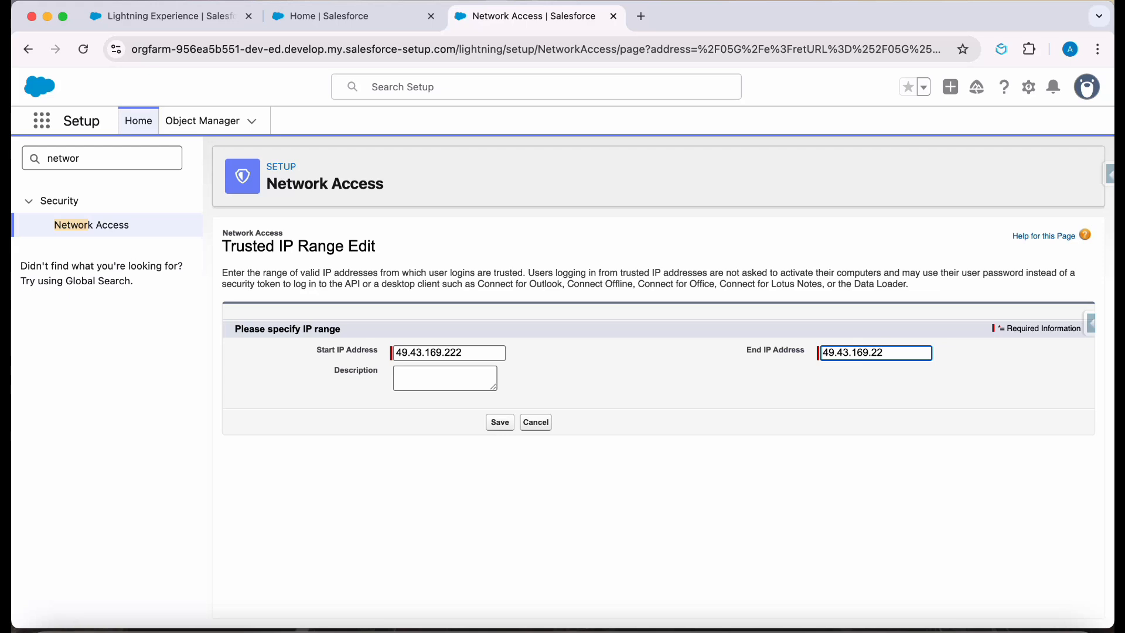
pyautogui.click(472, 352)
pyautogui.press('BackSpace')
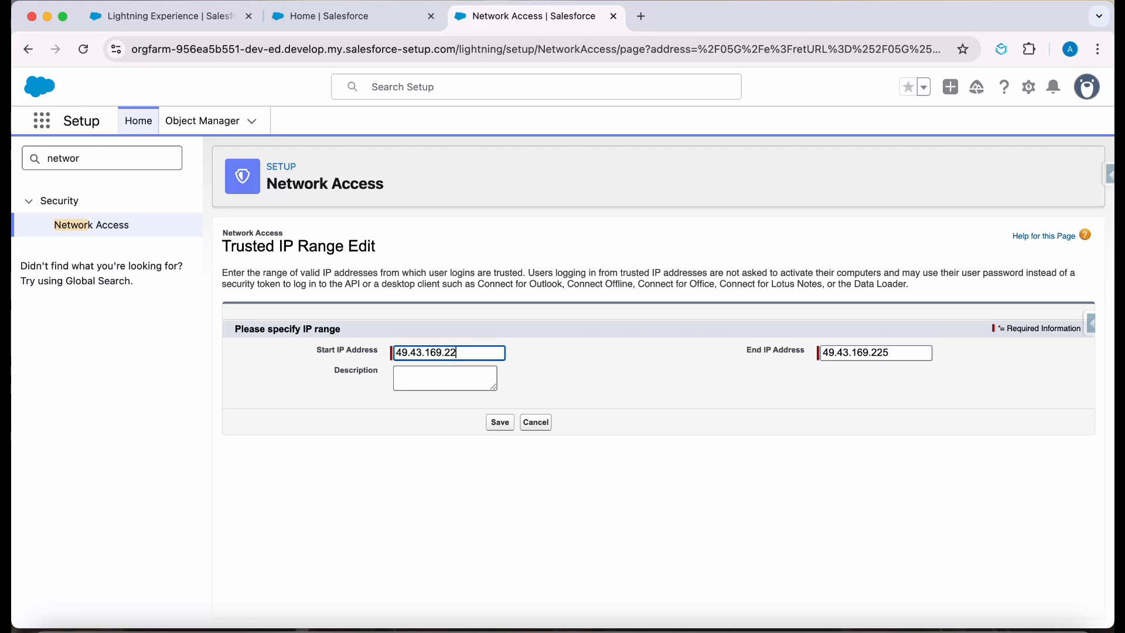
pyautogui.click(461, 380)
pyautogui.write('home')
pyautogui.click(500, 424)
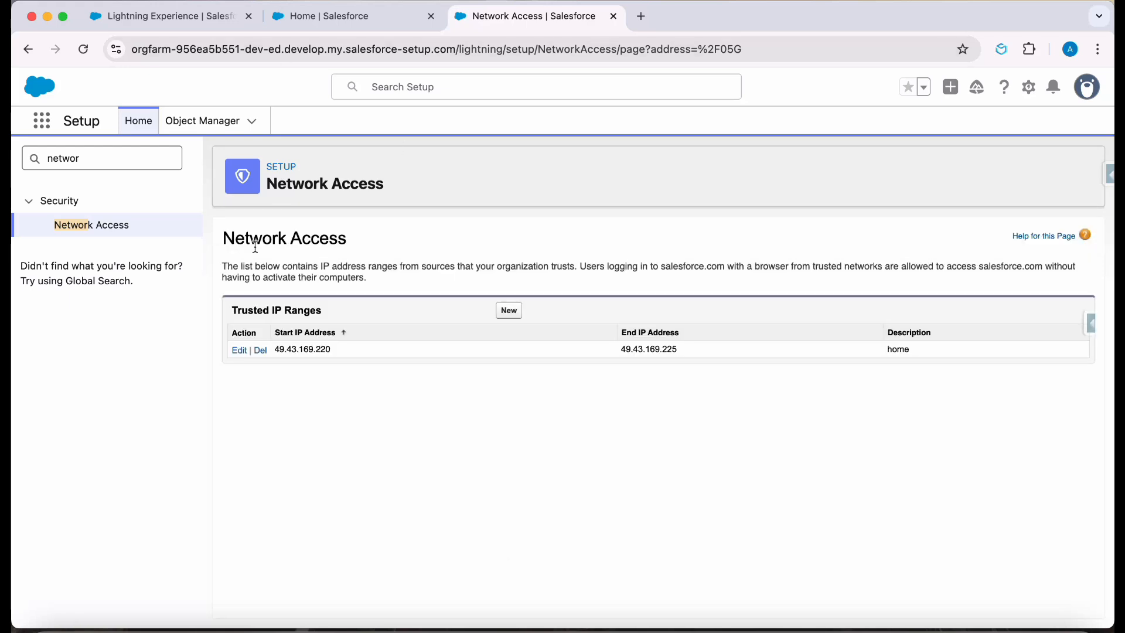
pyautogui.moveTo(232, 311); pyautogui.dragTo(322, 311)
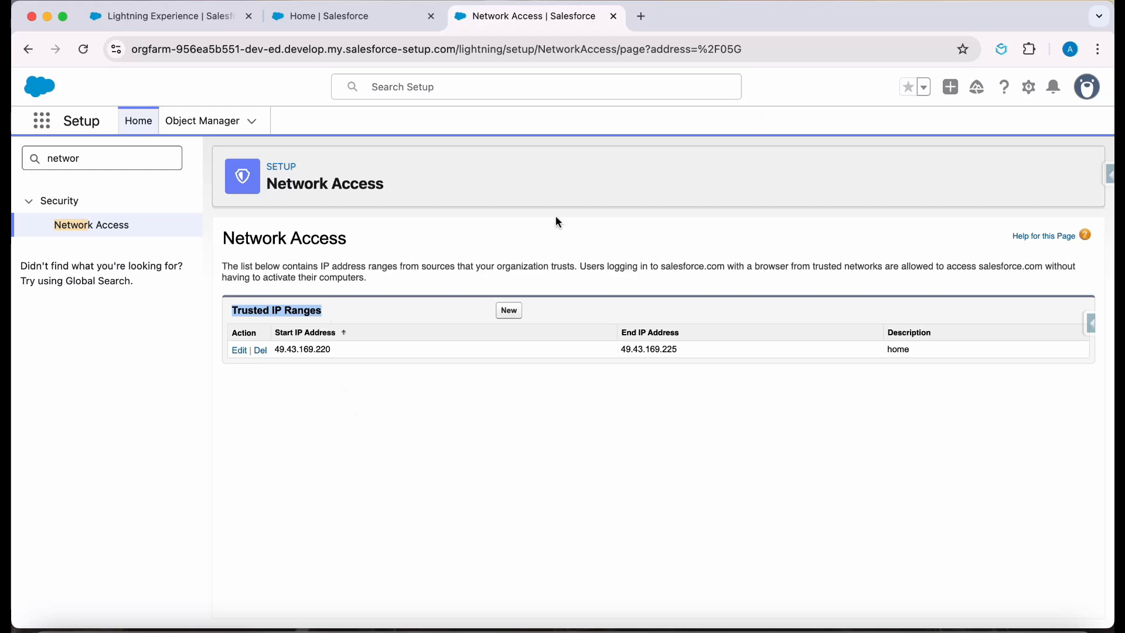
pyautogui.click(261, 465)
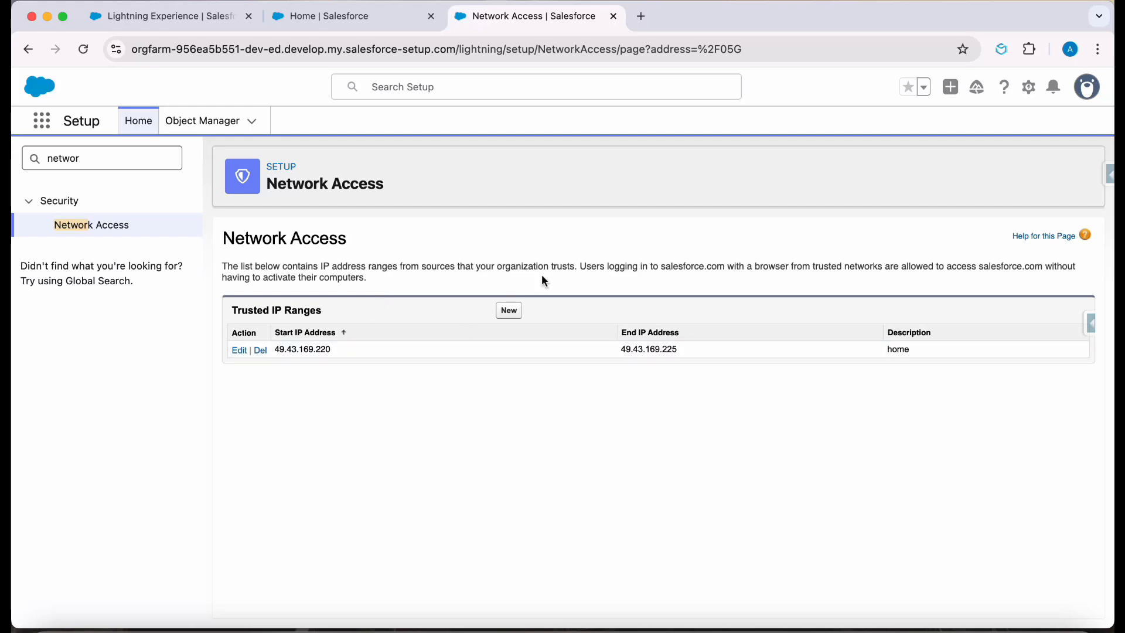
pyautogui.click(1097, 50)
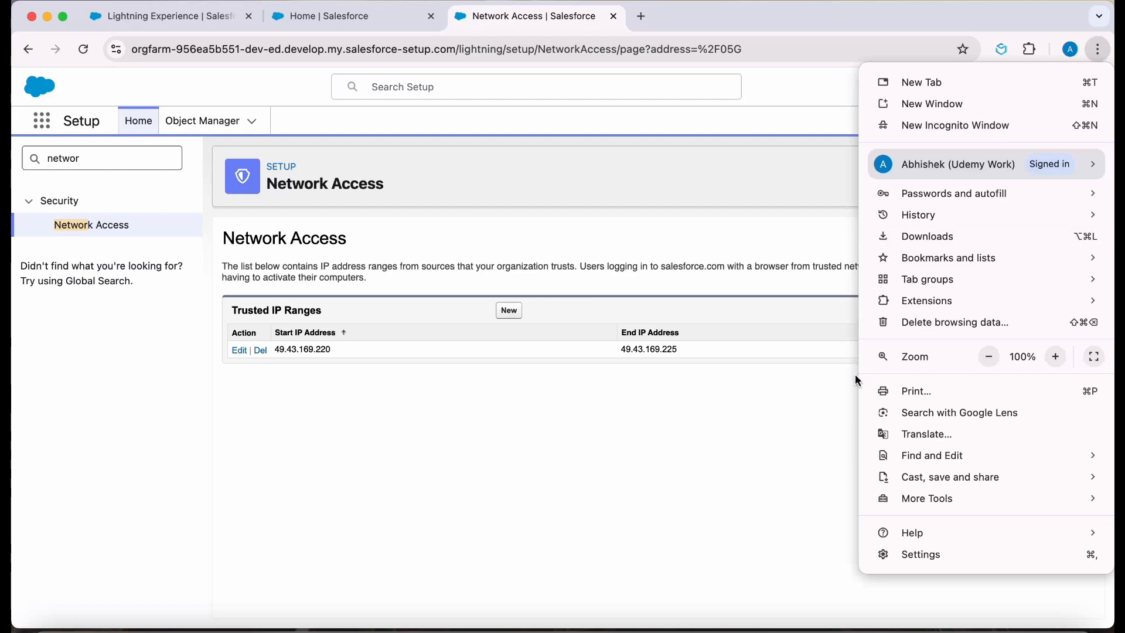
# Sign in to login.salesforce.com in a new Incognito window with the saved credentials.
pyautogui.click(931, 125)
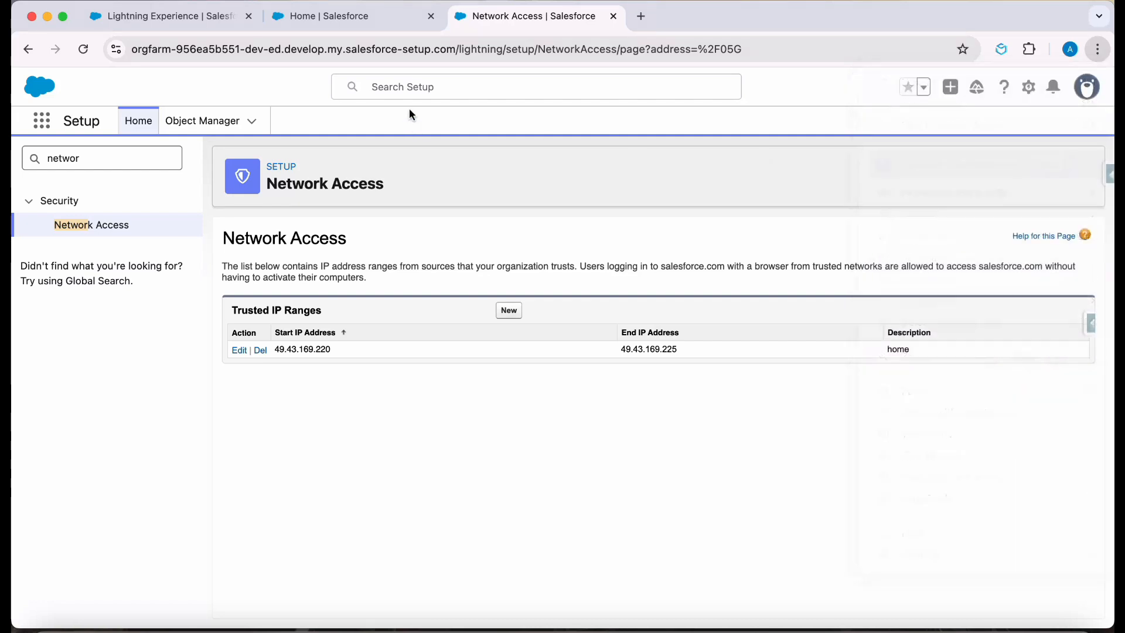
pyautogui.write('login.salesforce.com')
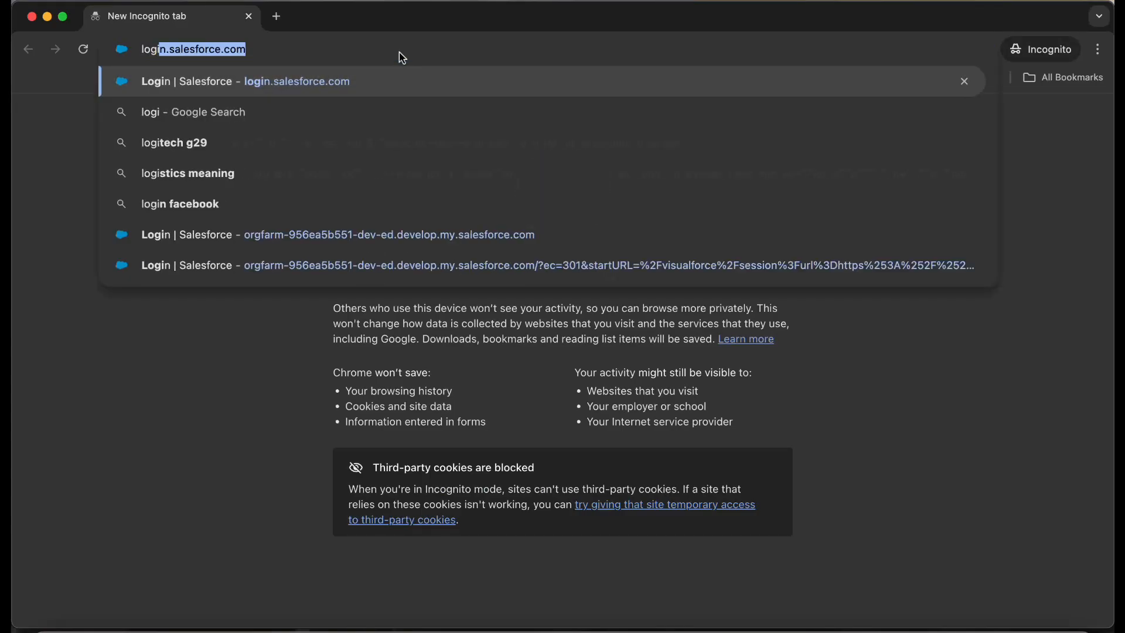
pyautogui.press('Return')
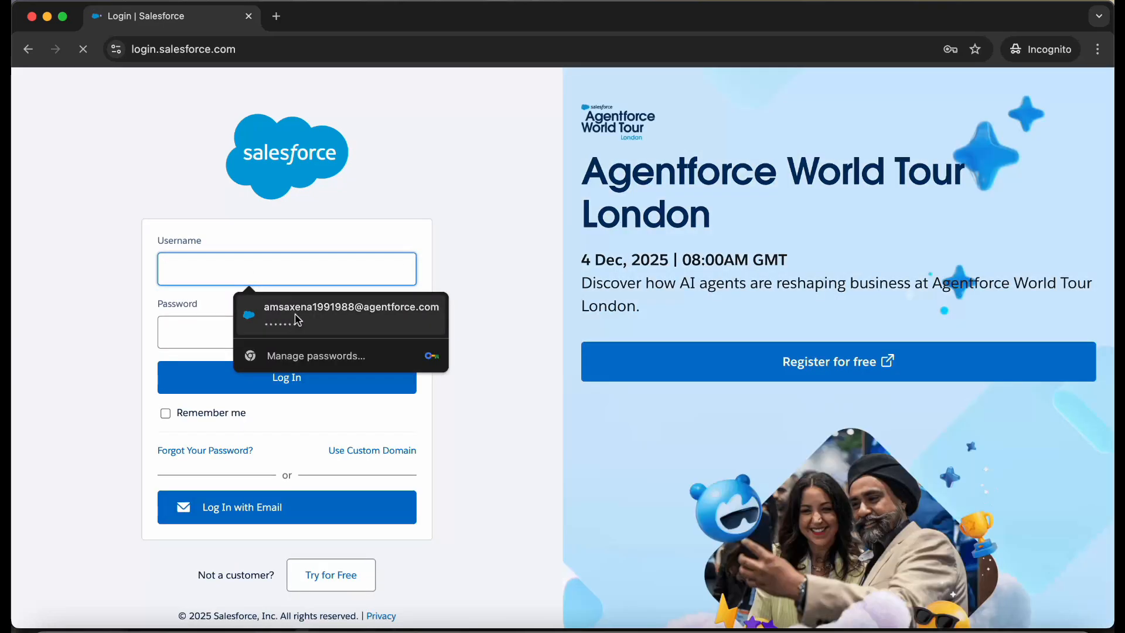
pyautogui.click(298, 319)
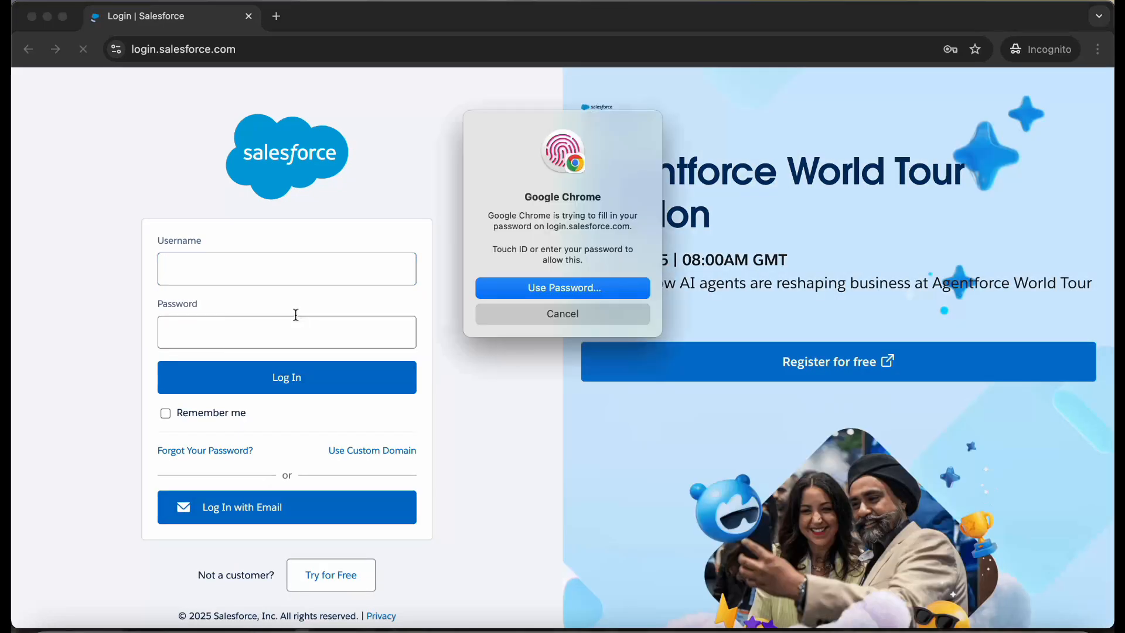
pyautogui.click(288, 378)
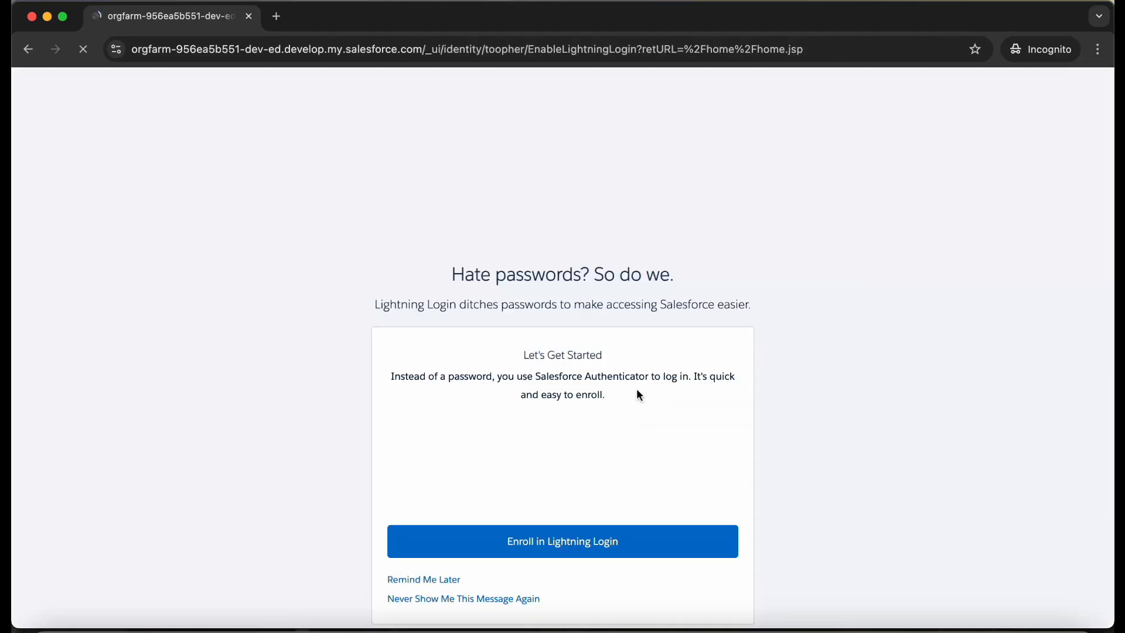
# Skip Lightning Login enrollment with Remind Me Later and bring up the Notability notes.
pyautogui.scroll(-1, 636, 394)
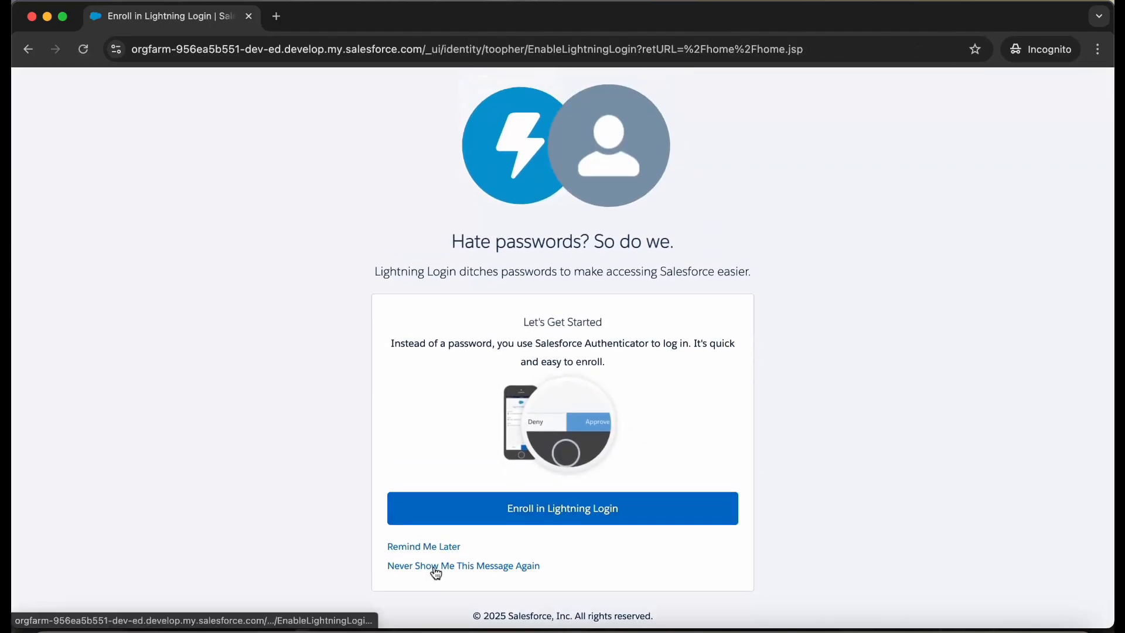
pyautogui.click(440, 546)
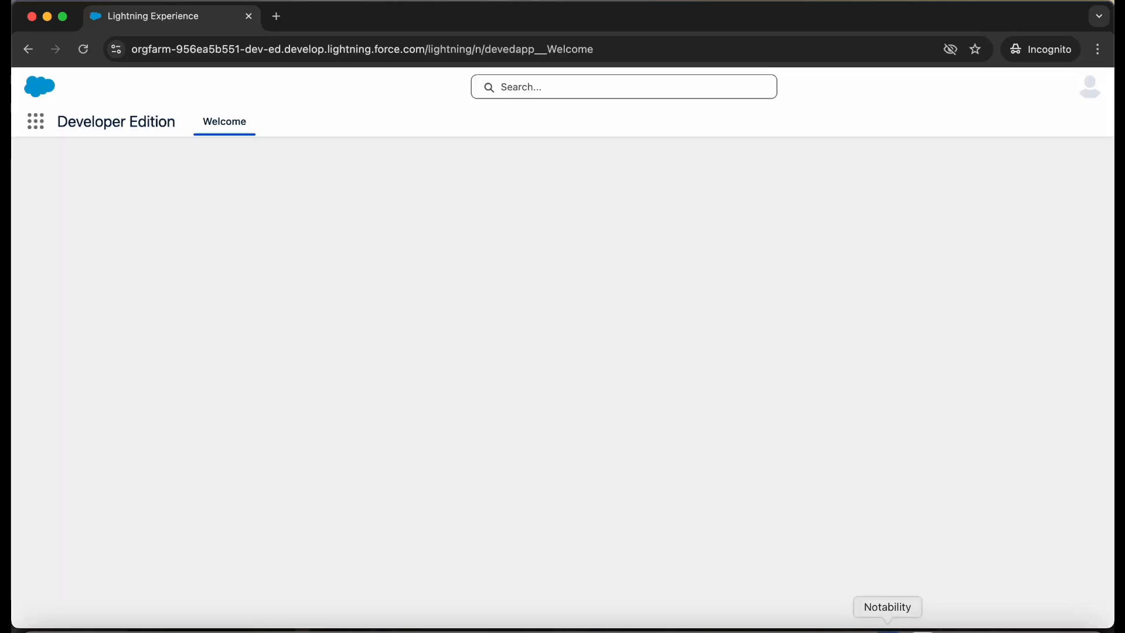
pyautogui.click(887, 629)
pyautogui.scroll(-1, 585, 397)
# Highlight 'activation verification codes' and the Login Flows paragraph in the notes, then return to Salesforce.
pyautogui.click(501, 335)
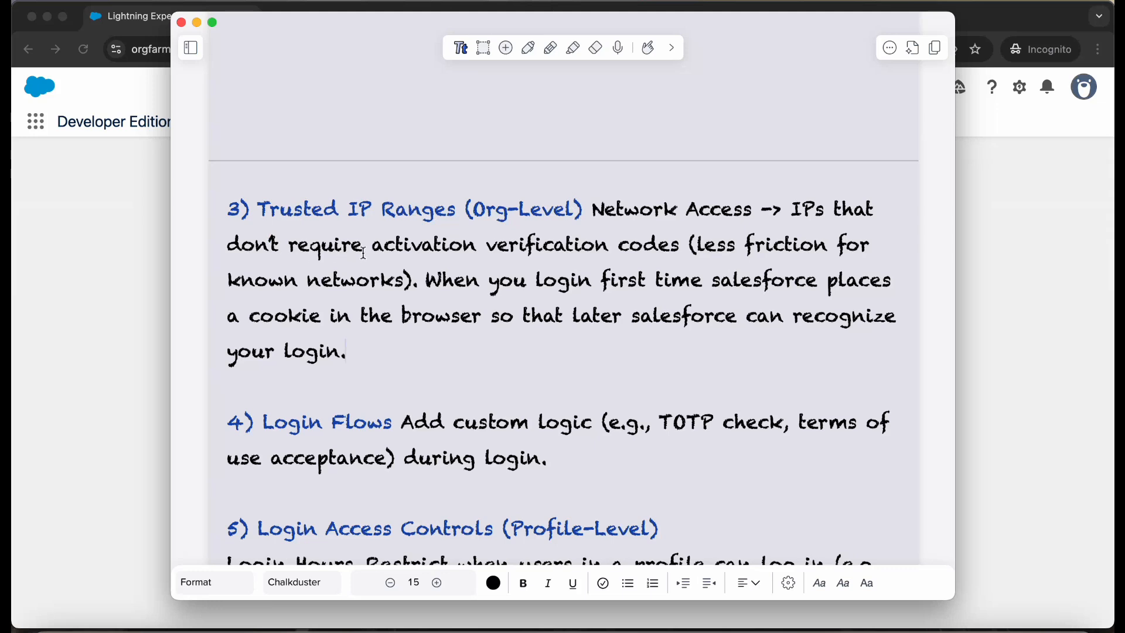
pyautogui.moveTo(376, 237); pyautogui.dragTo(683, 240)
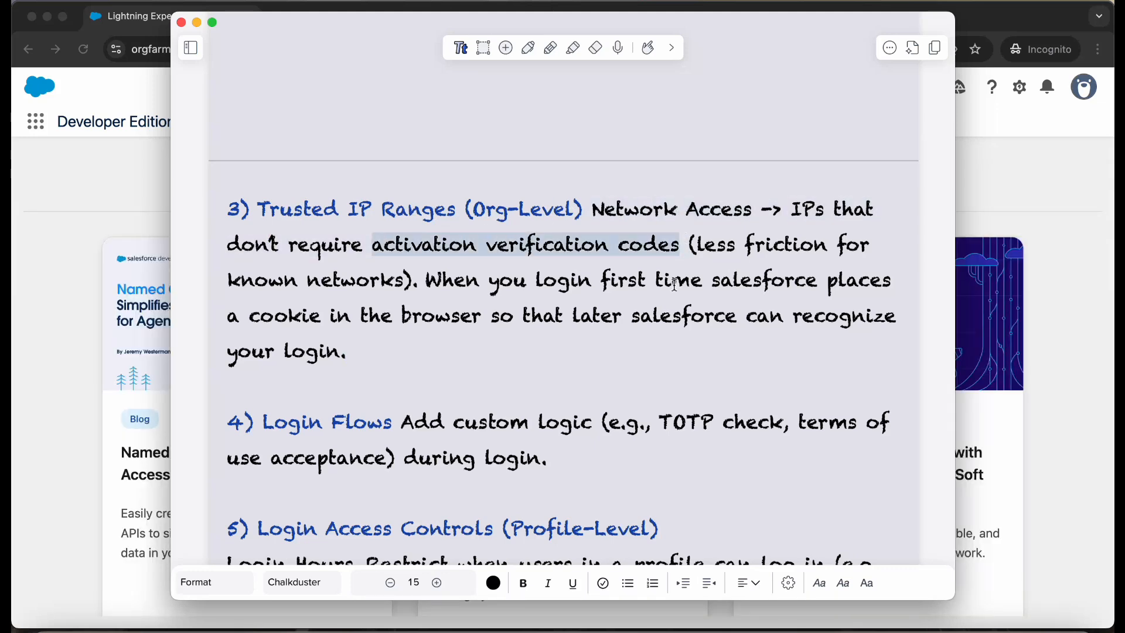
pyautogui.scroll(-8, 418, 281)
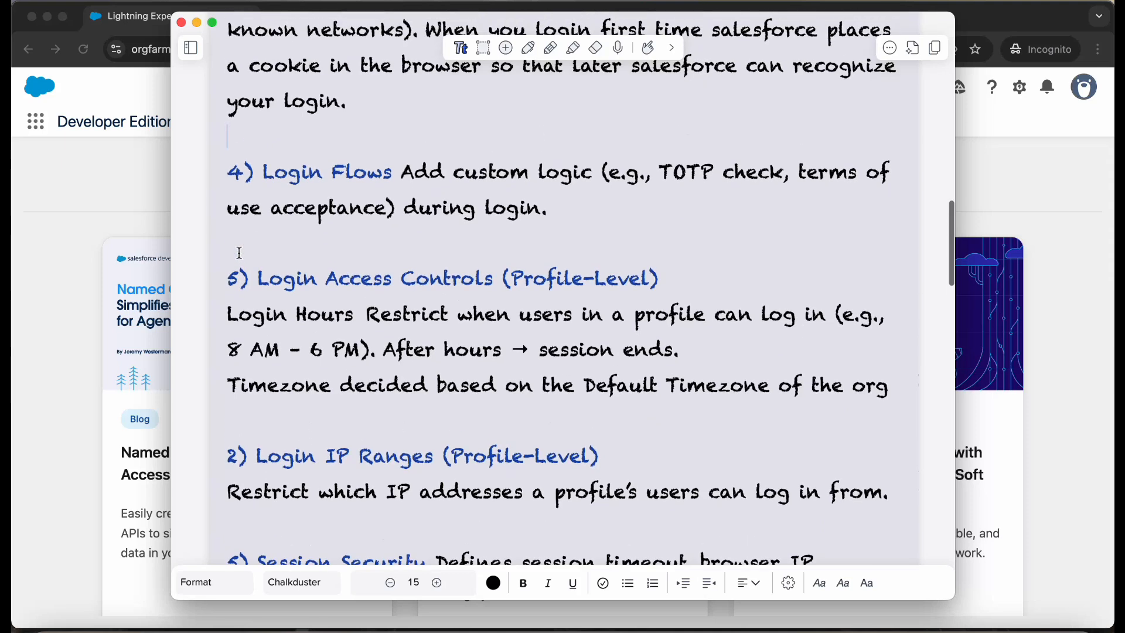
pyautogui.moveTo(232, 172); pyautogui.dragTo(553, 201)
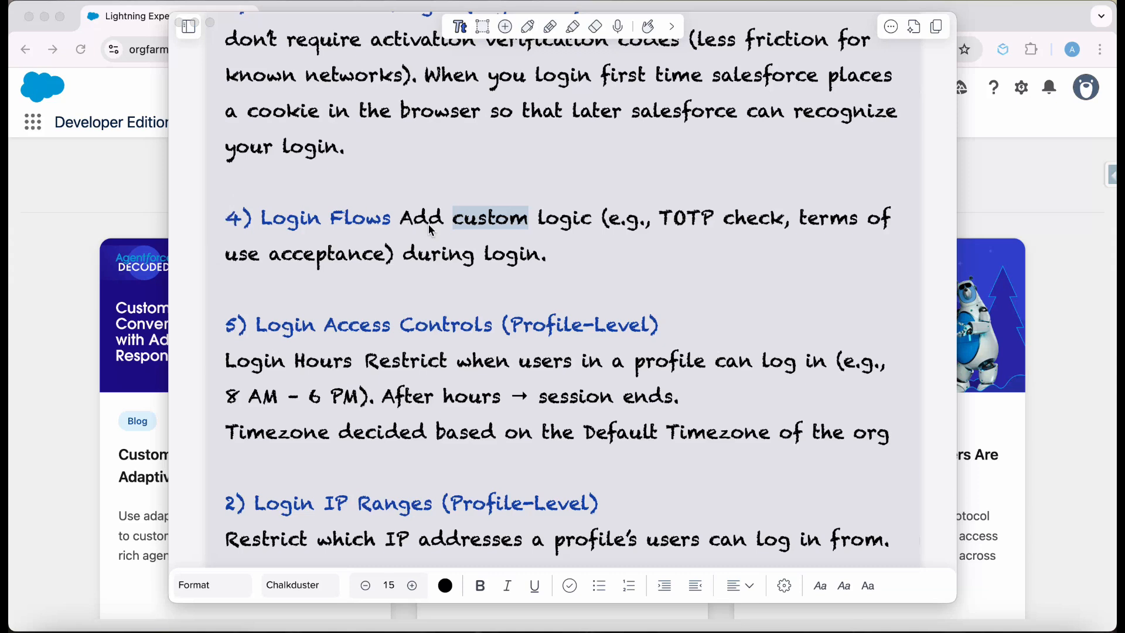
pyautogui.scroll(10, 352, 182)
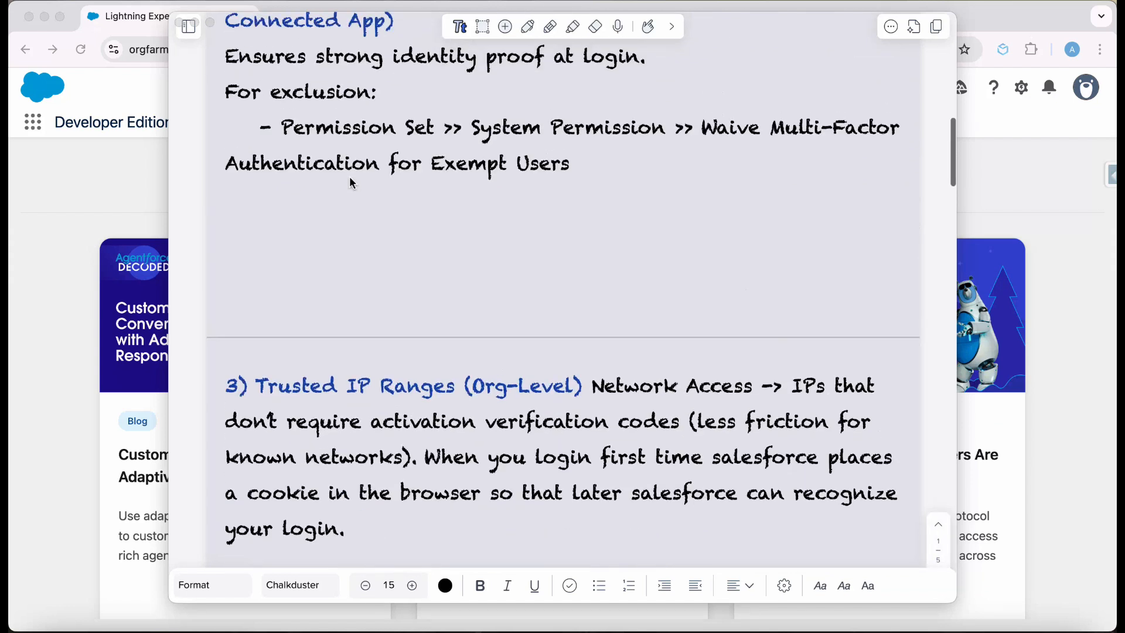
pyautogui.scroll(5, 351, 182)
pyautogui.scroll(-5, 352, 182)
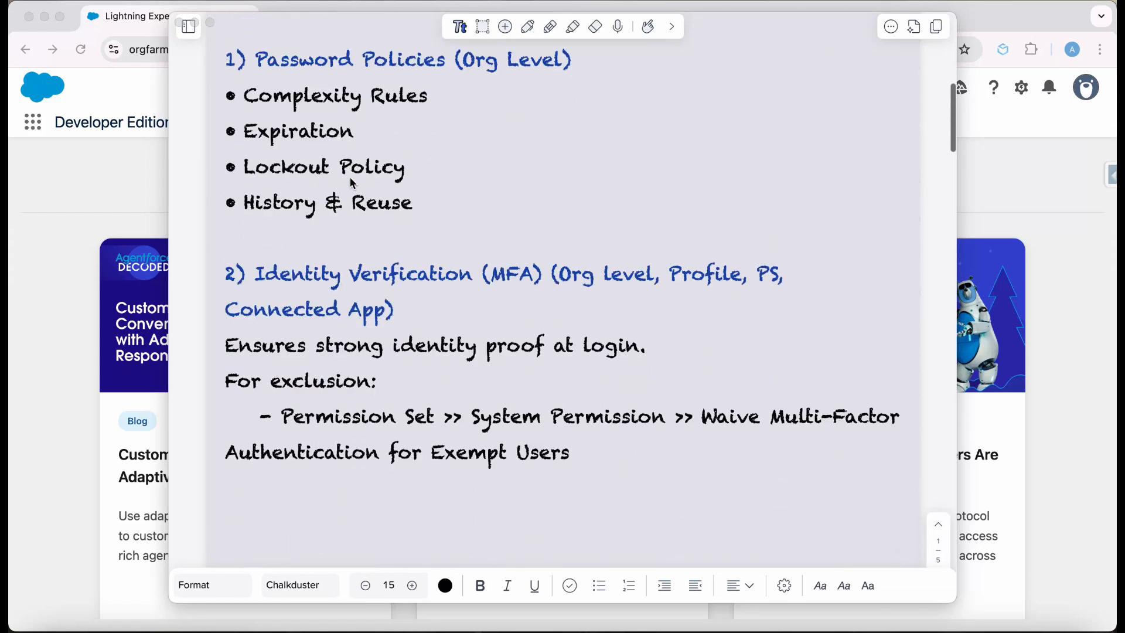
pyautogui.scroll(-7, 352, 183)
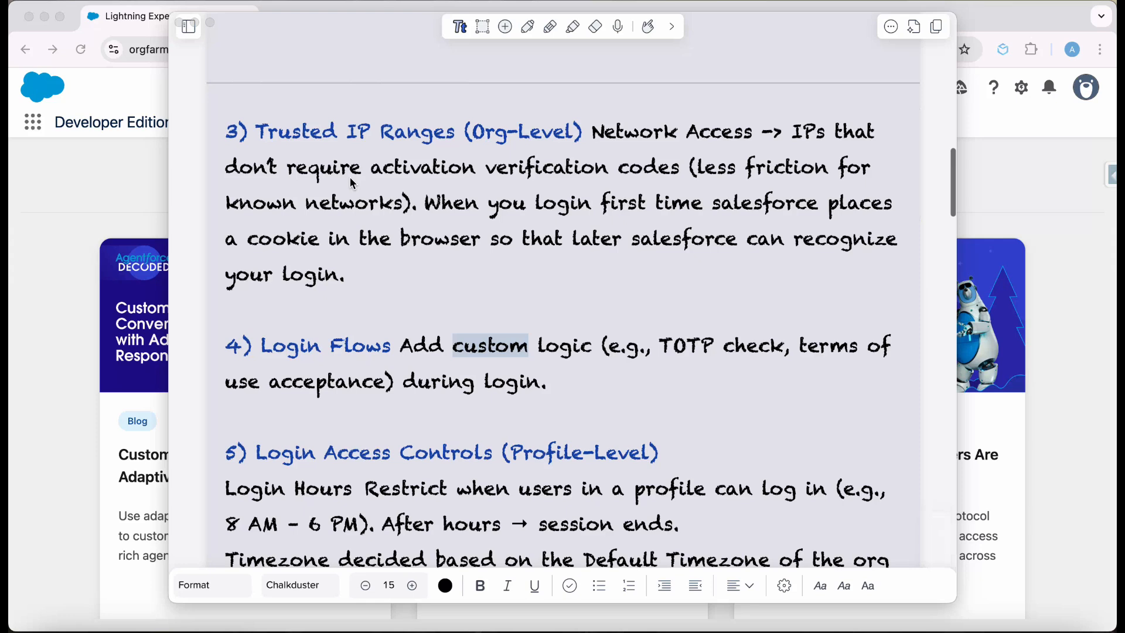
pyautogui.moveTo(231, 352); pyautogui.dragTo(547, 392)
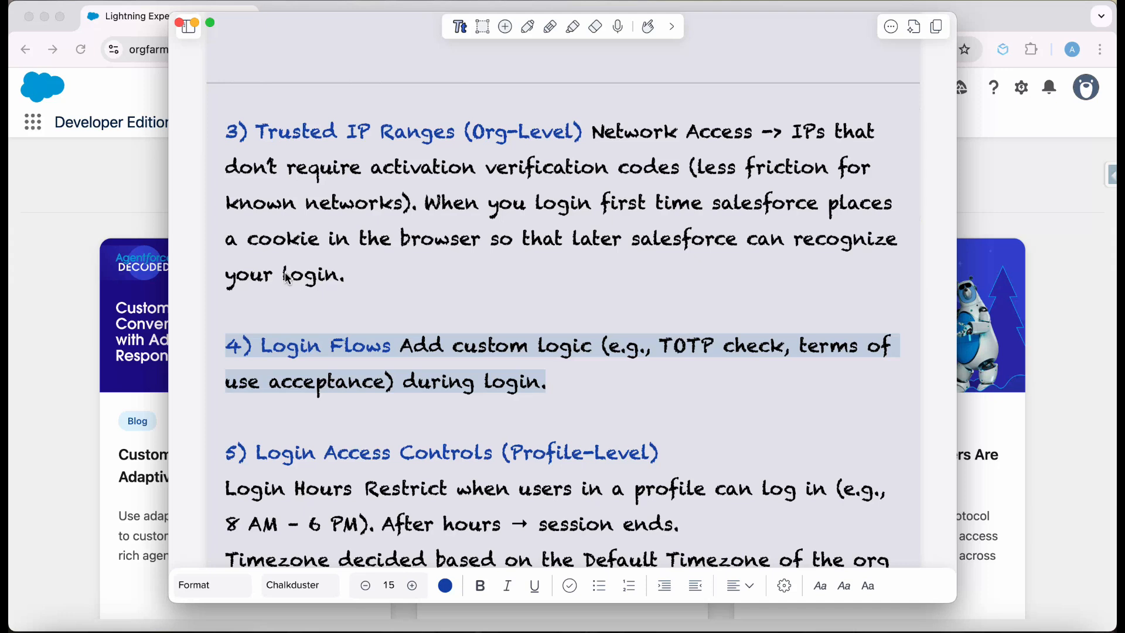
pyautogui.click(25, 330)
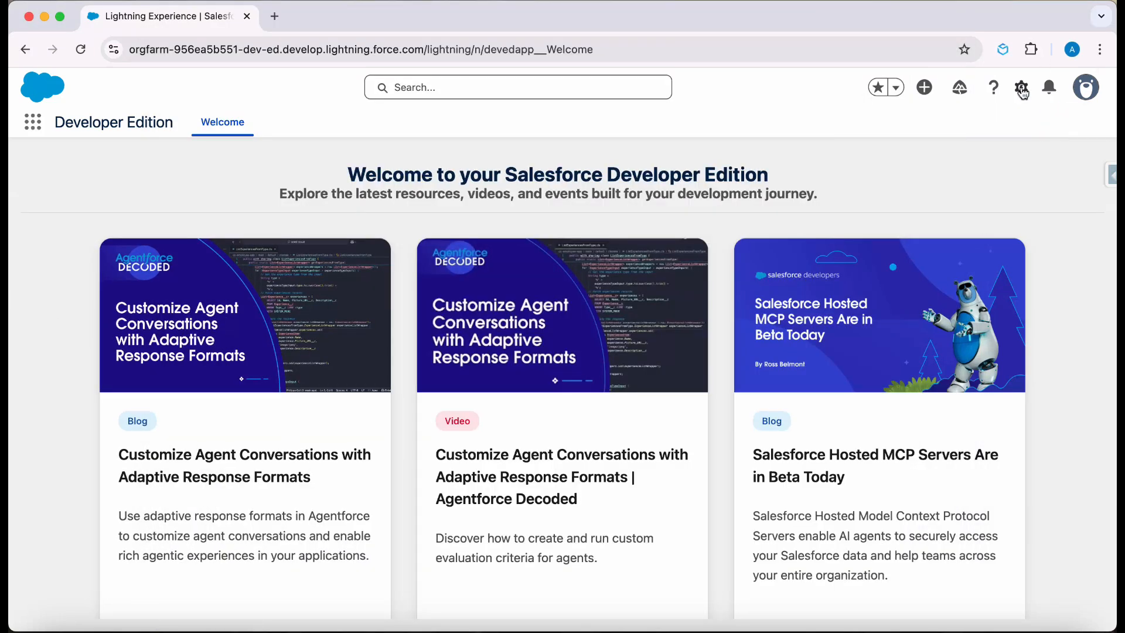
# Open Setup in a new tab and go to Process Automation Settings via 'process a'.
pyautogui.click(1022, 89)
pyautogui.click(956, 149)
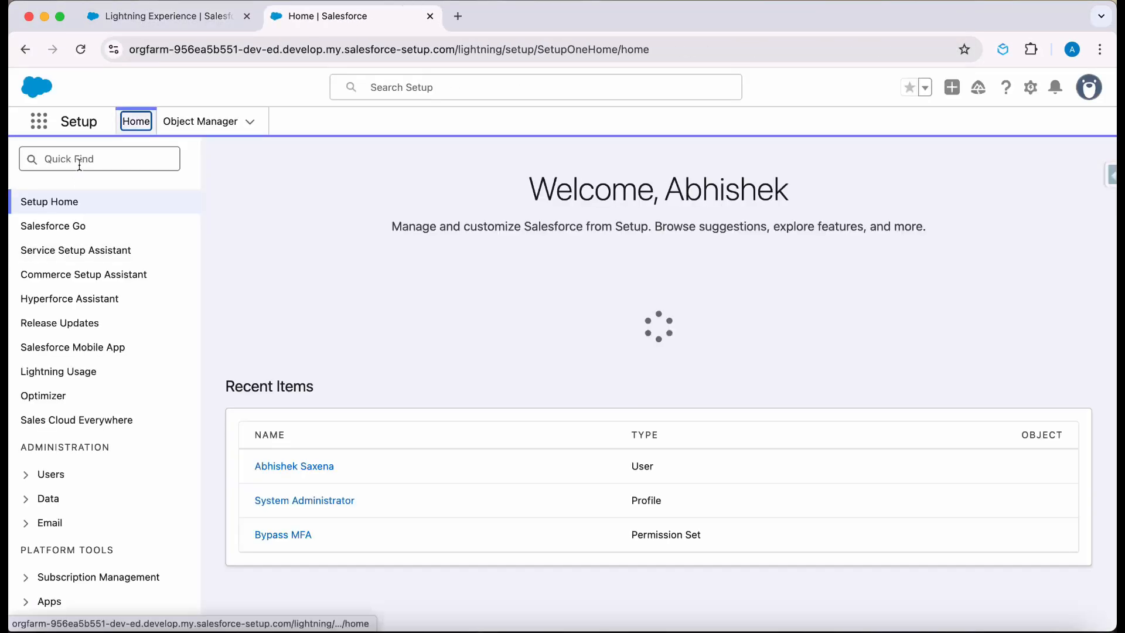
pyautogui.click(79, 165)
pyautogui.write('process a')
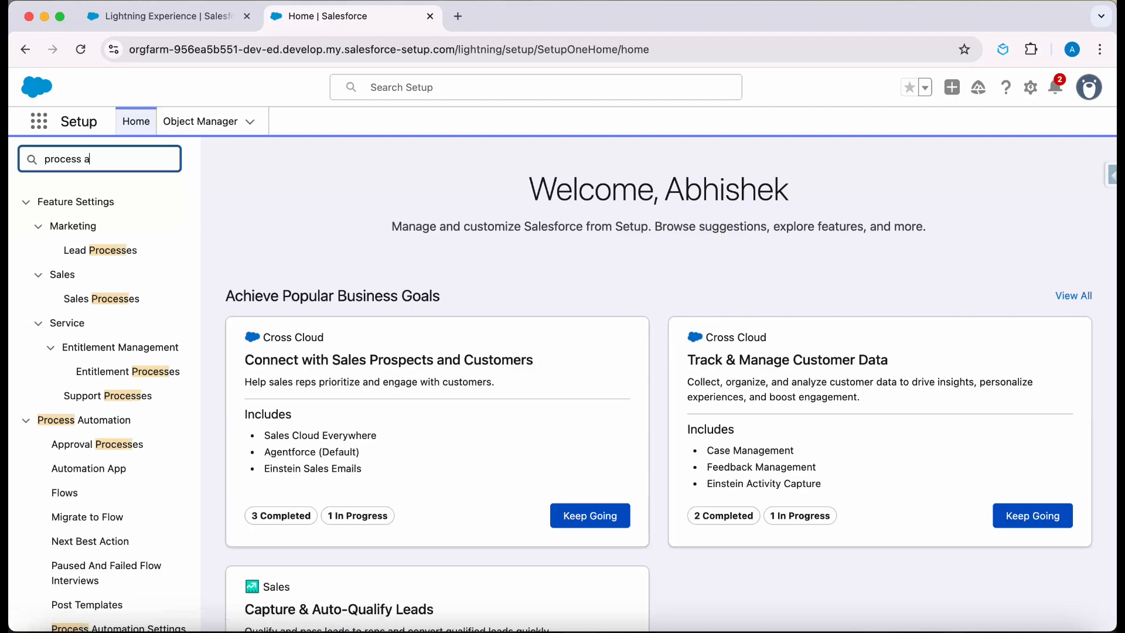
pyautogui.scroll(-4, 99, 381)
pyautogui.click(118, 410)
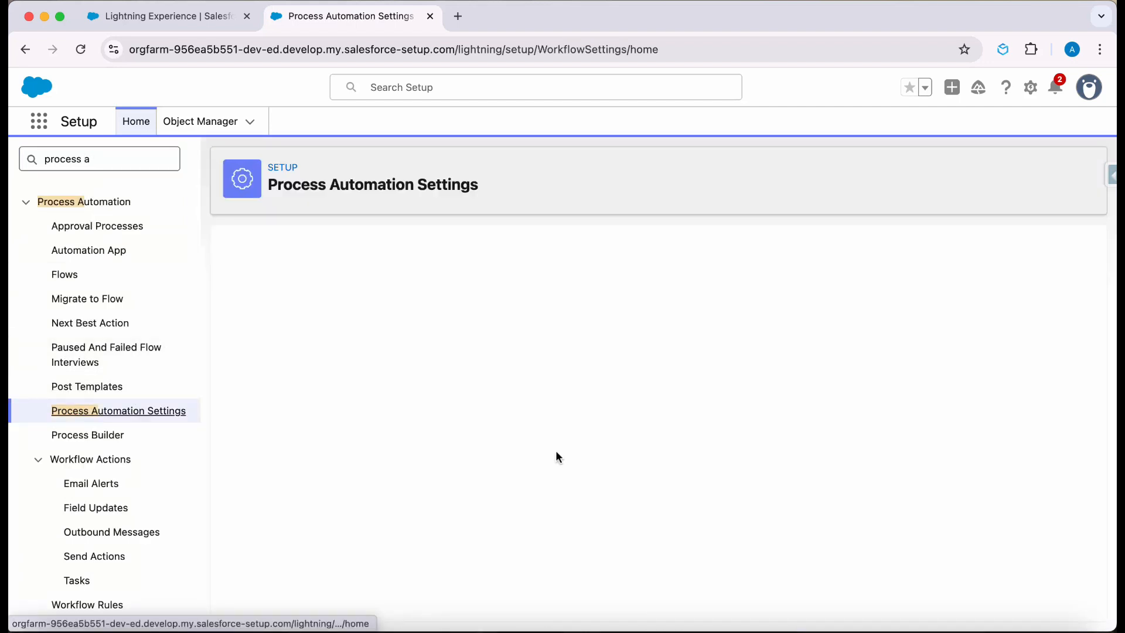
# Point out the enabled Enable Lightning runtime for flows setting.
pyautogui.scroll(-5, 409, 462)
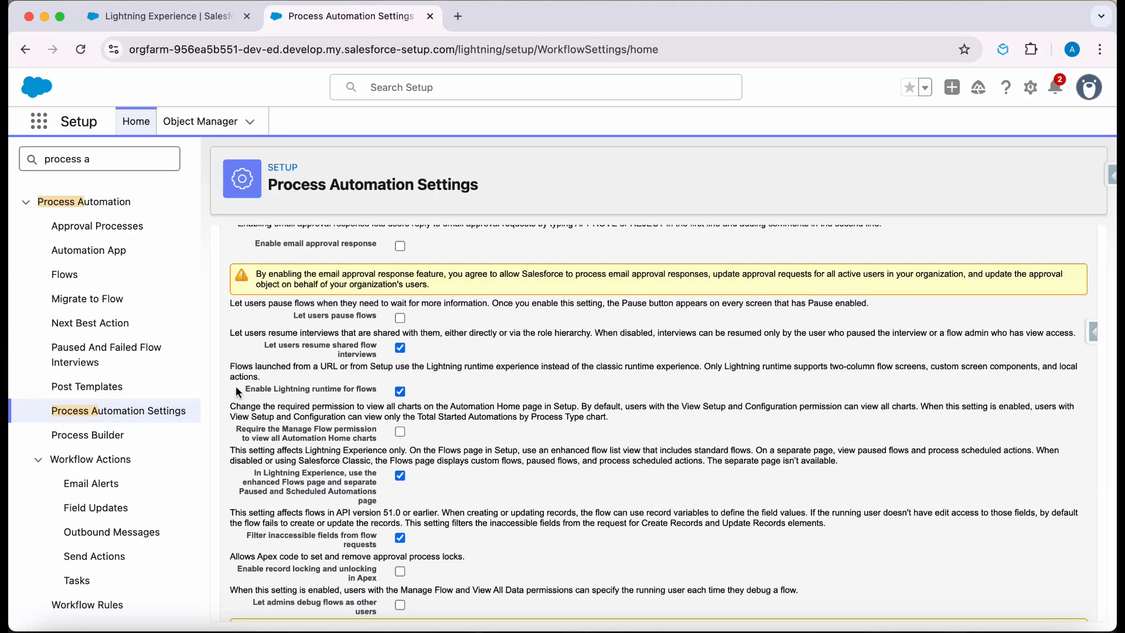
pyautogui.moveTo(237, 387); pyautogui.dragTo(398, 390)
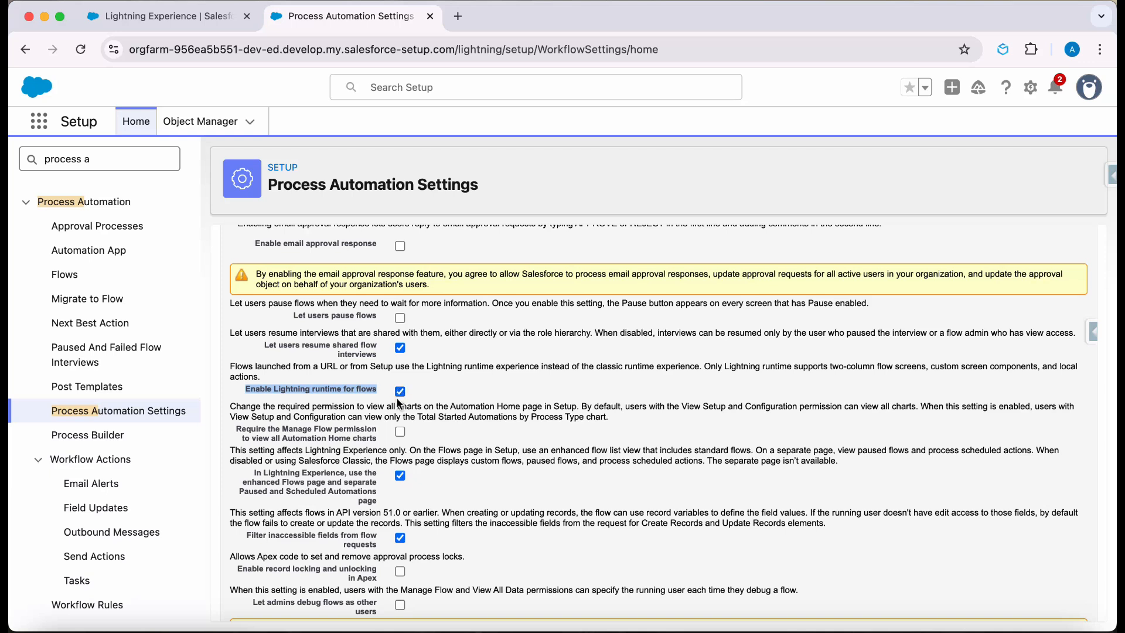
pyautogui.scroll(-10, 429, 404)
pyautogui.scroll(20, 429, 404)
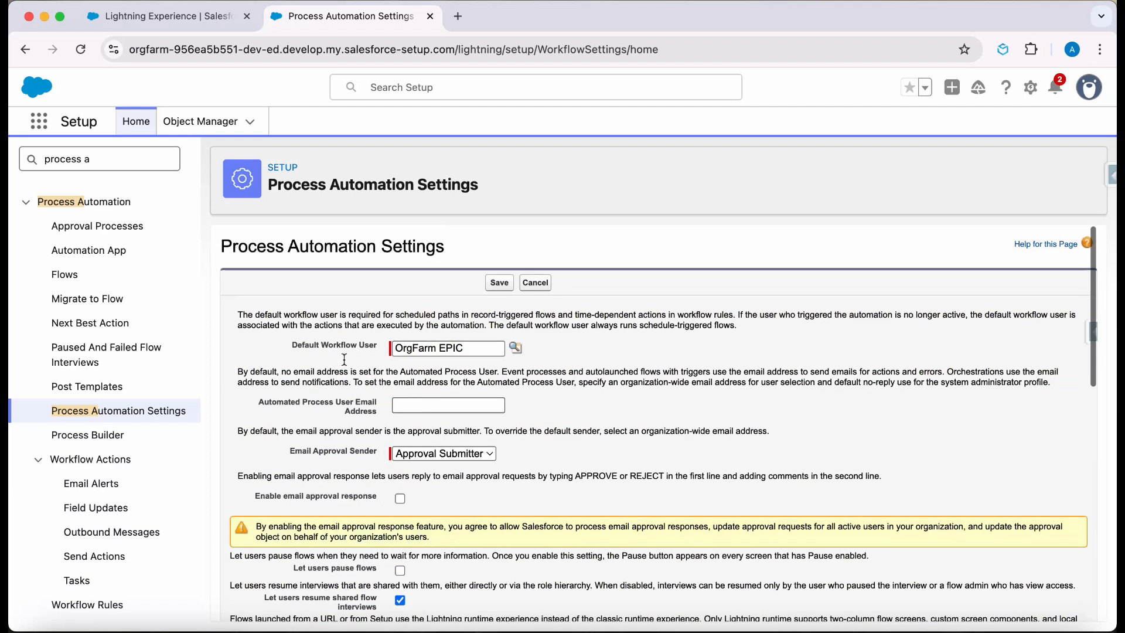
# Replace the Quick Find search with 'login' and open the Login Flows page.
pyautogui.click(98, 159)
pyautogui.press('super+a')
pyautogui.press('BackSpace')
pyautogui.write('login')
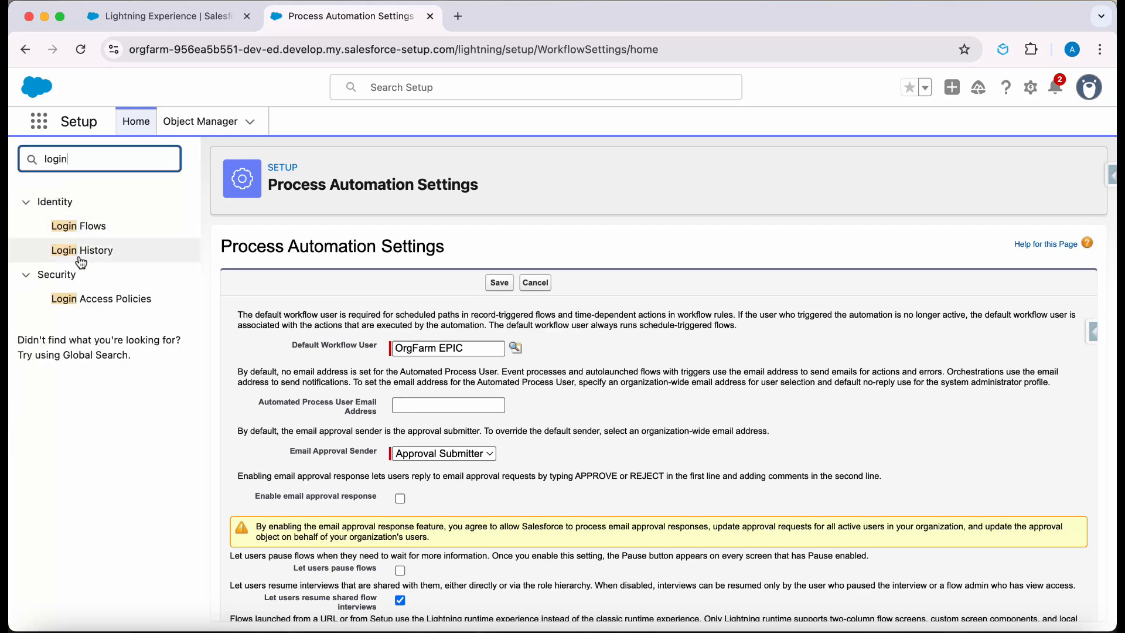
pyautogui.click(79, 226)
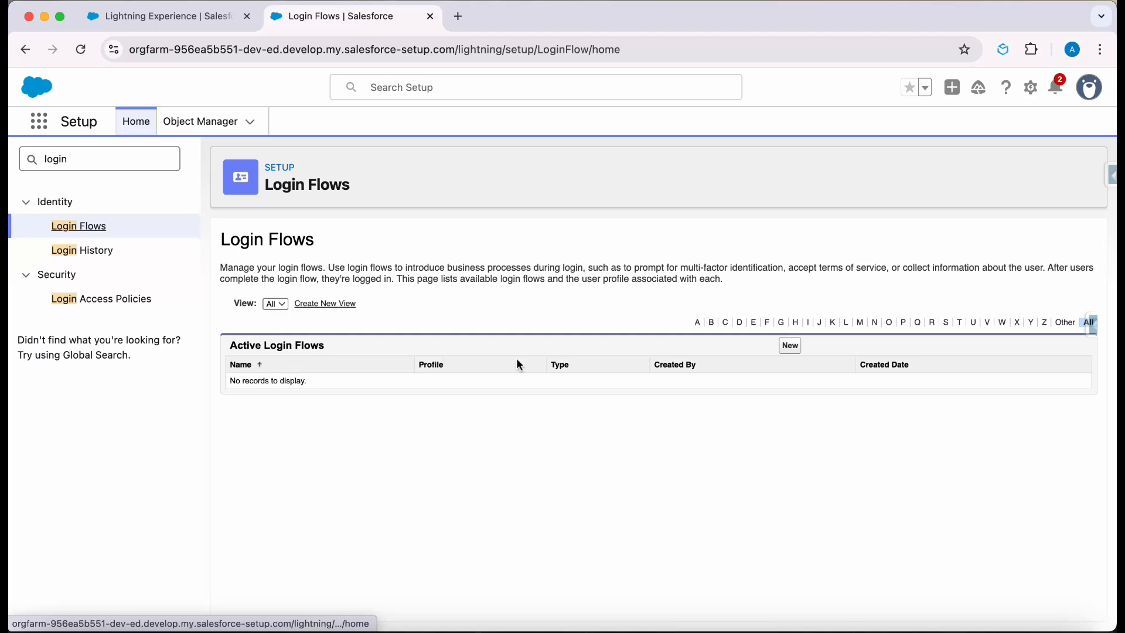
# Start a new login flow and set its Type to Flow instead of Visualforce Page.
pyautogui.click(790, 345)
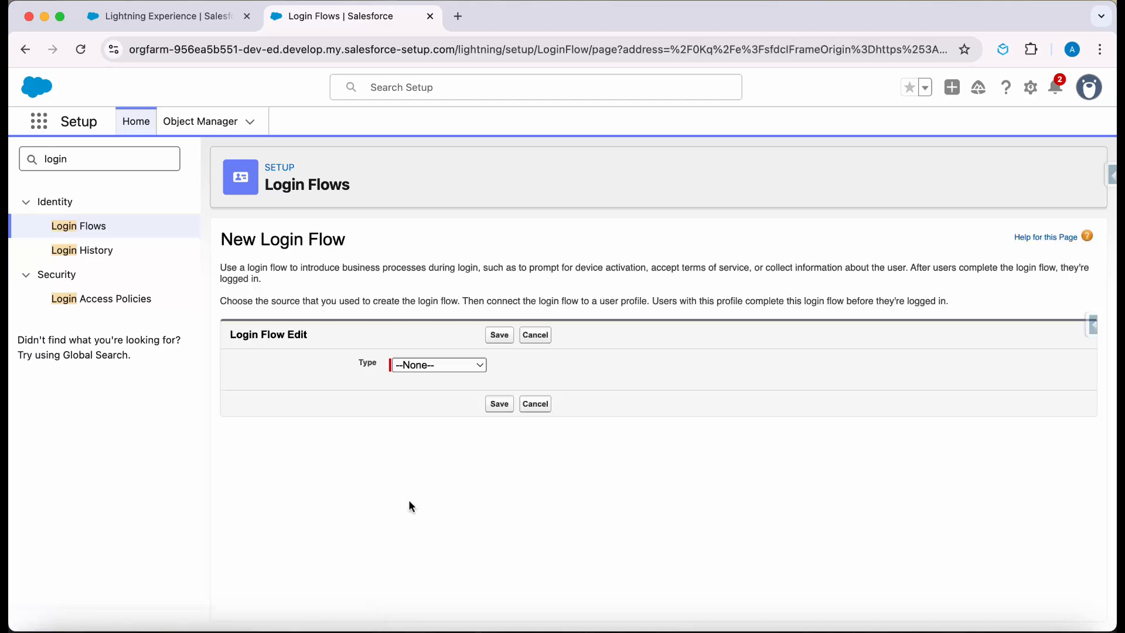
pyautogui.click(458, 366)
pyautogui.click(431, 365)
pyautogui.click(430, 400)
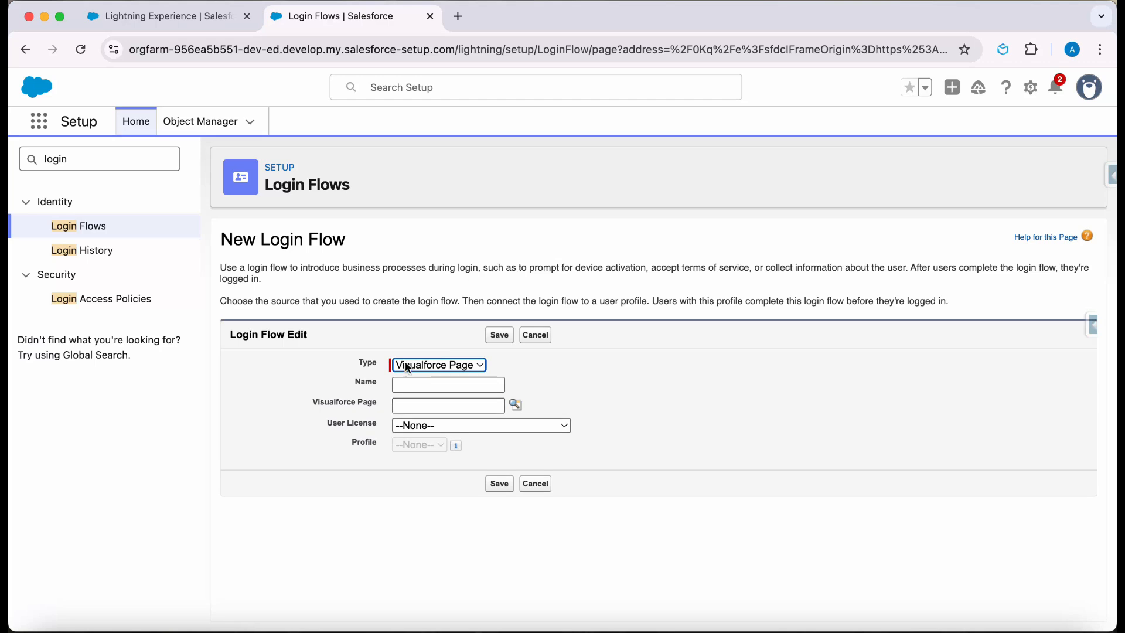
pyautogui.click(467, 364)
pyautogui.click(448, 346)
pyautogui.click(314, 369)
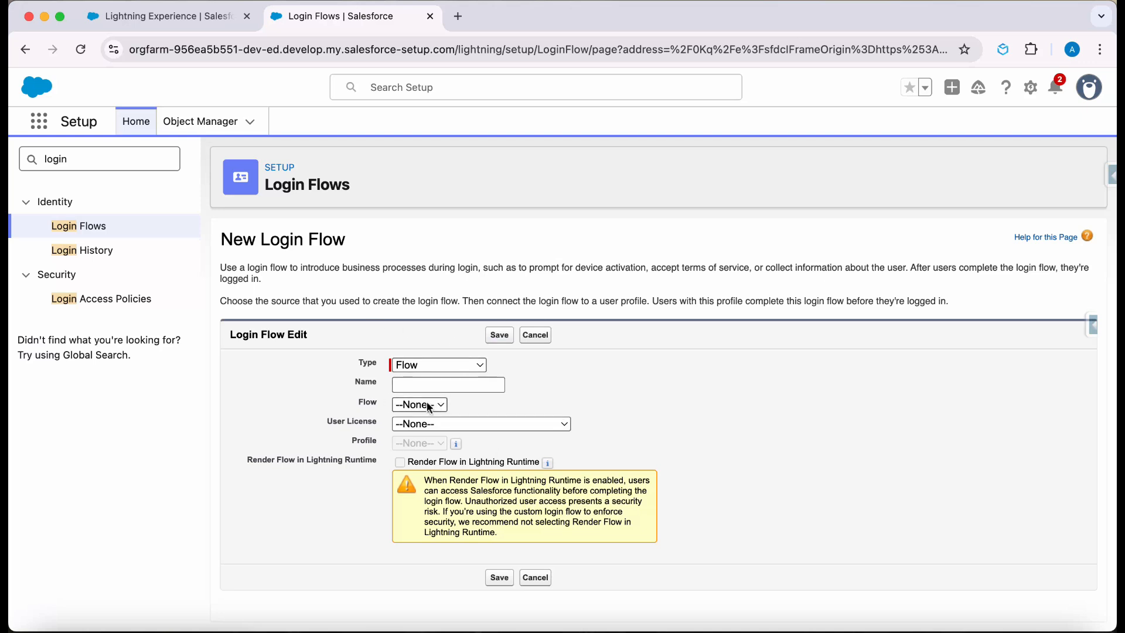
pyautogui.doubleClick(83, 158)
# Start a new Screen Flow from the Flows setup page.
pyautogui.write('flows')
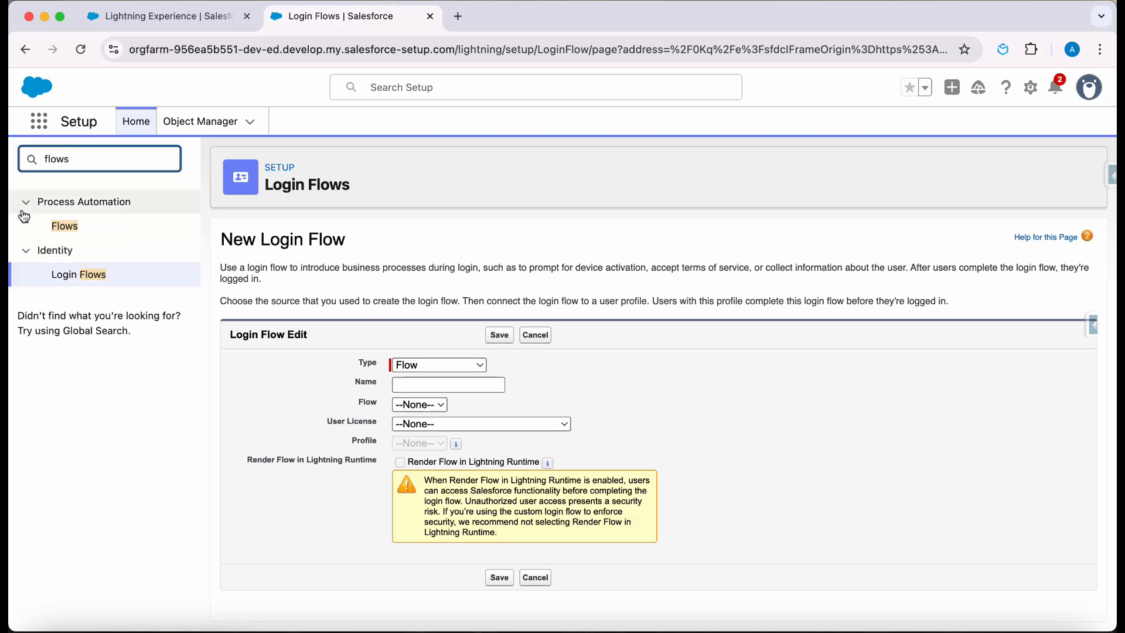
pyautogui.click(65, 225)
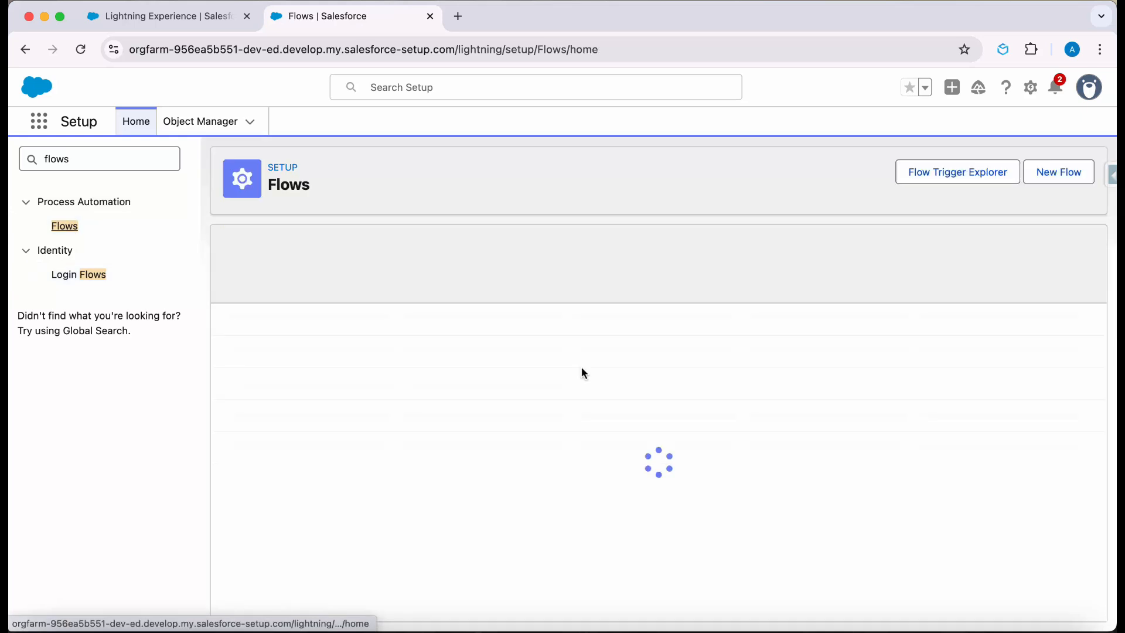
pyautogui.click(1039, 170)
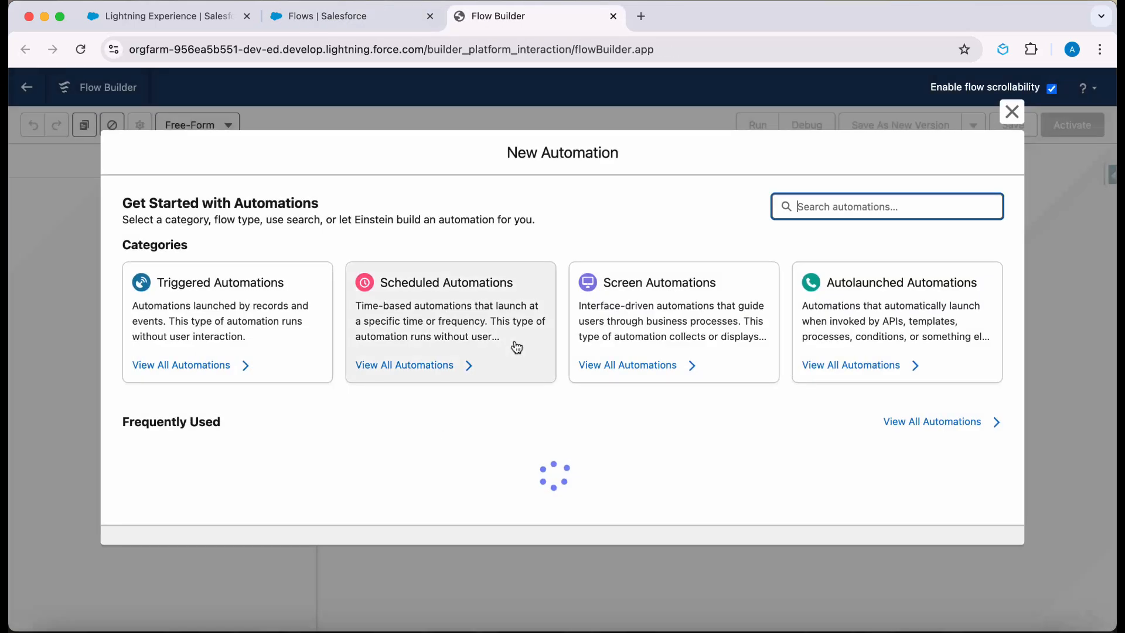
pyautogui.click(427, 469)
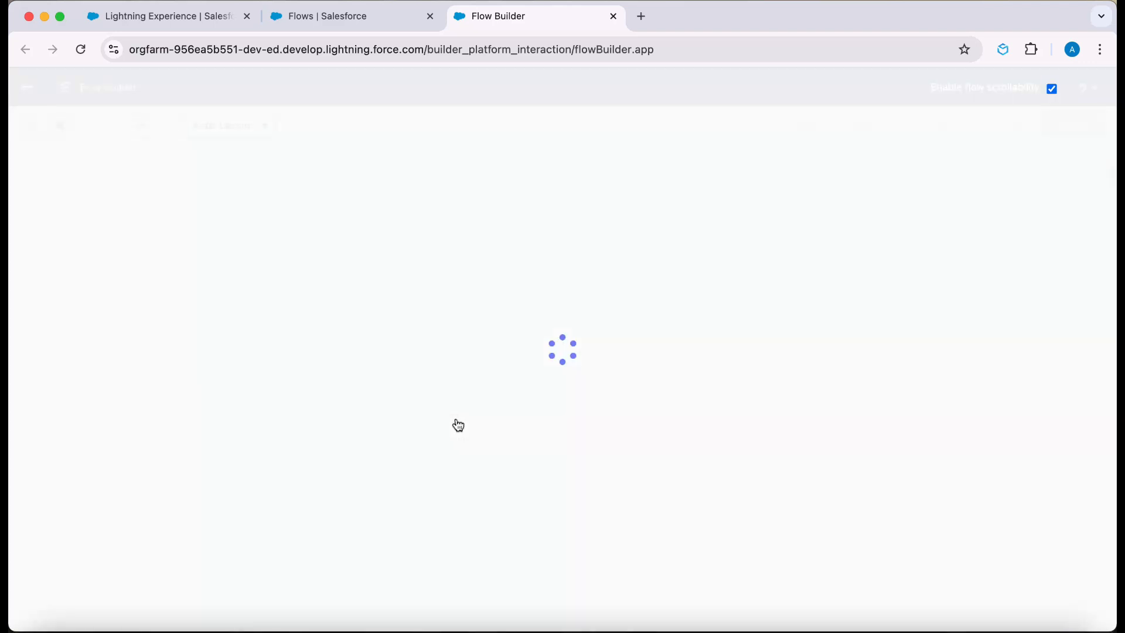
# Add a Screen with a Radio Buttons field below the IP-range question, then start creating its choices.
pyautogui.click(563, 248)
pyautogui.click(511, 377)
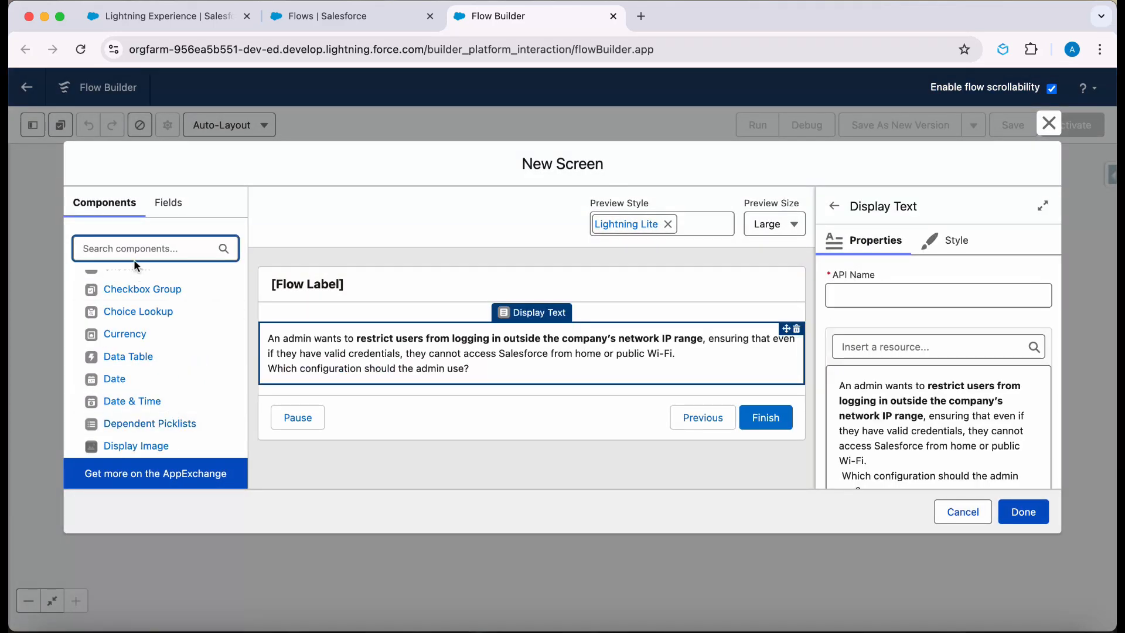
pyautogui.write('rad')
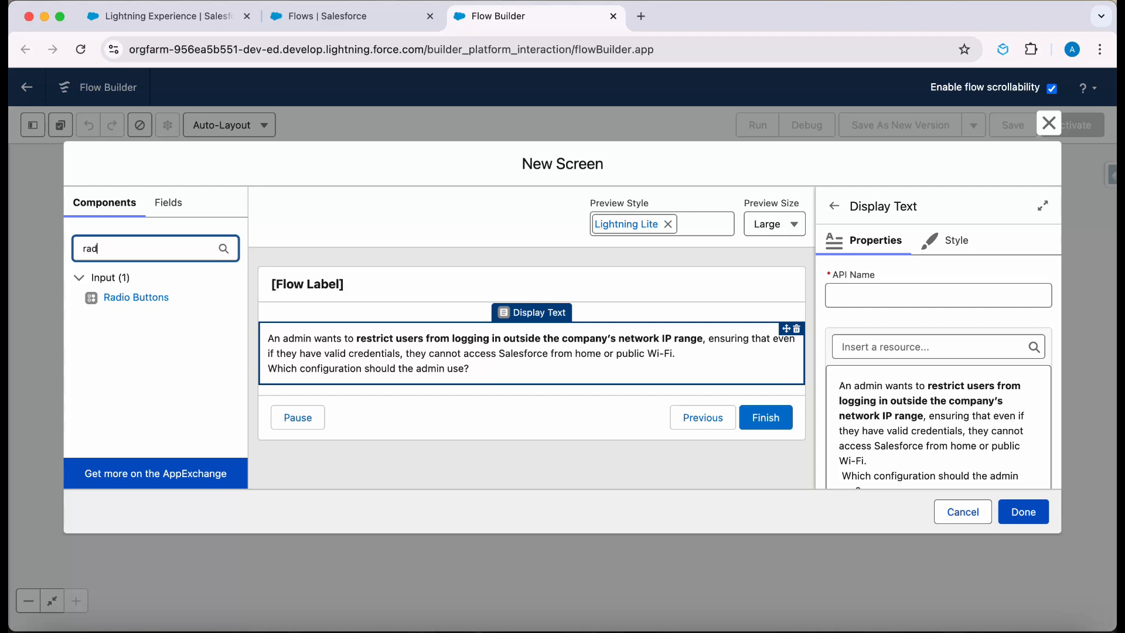
pyautogui.moveTo(126, 297); pyautogui.dragTo(329, 394)
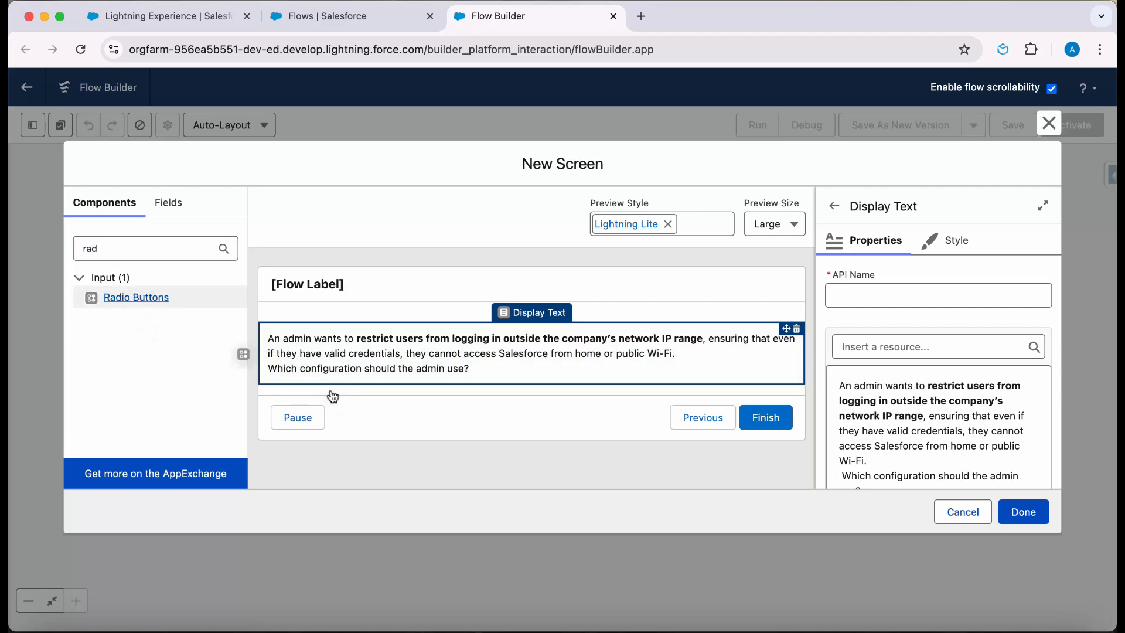
pyautogui.moveTo(147, 298); pyautogui.dragTo(310, 369)
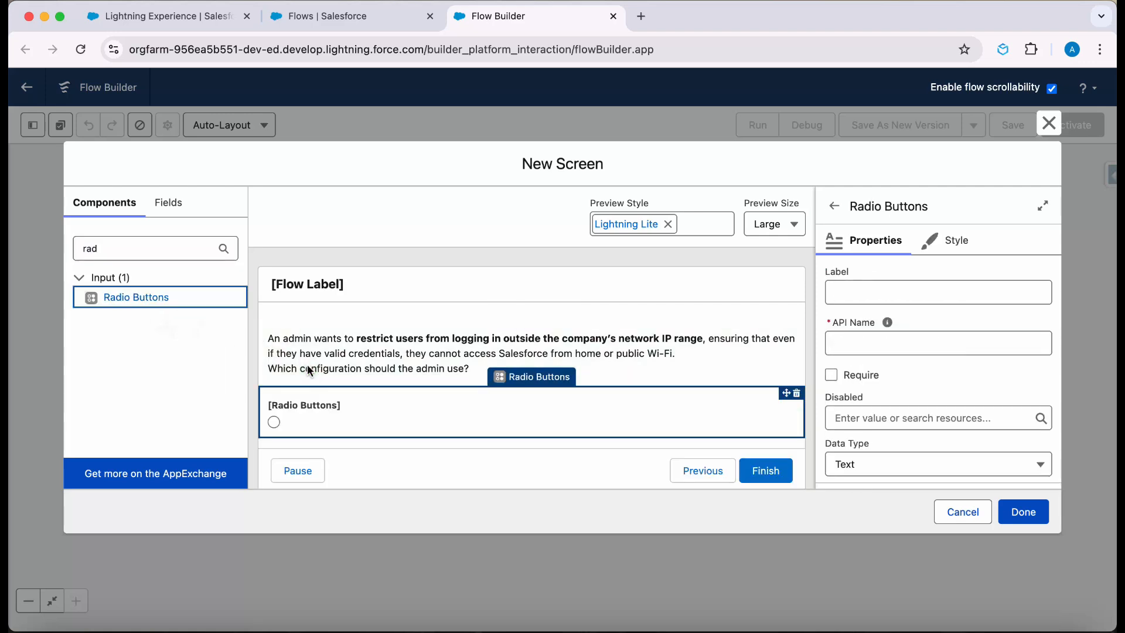
pyautogui.scroll(-2, 888, 359)
pyautogui.scroll(-2, 888, 358)
pyautogui.click(902, 427)
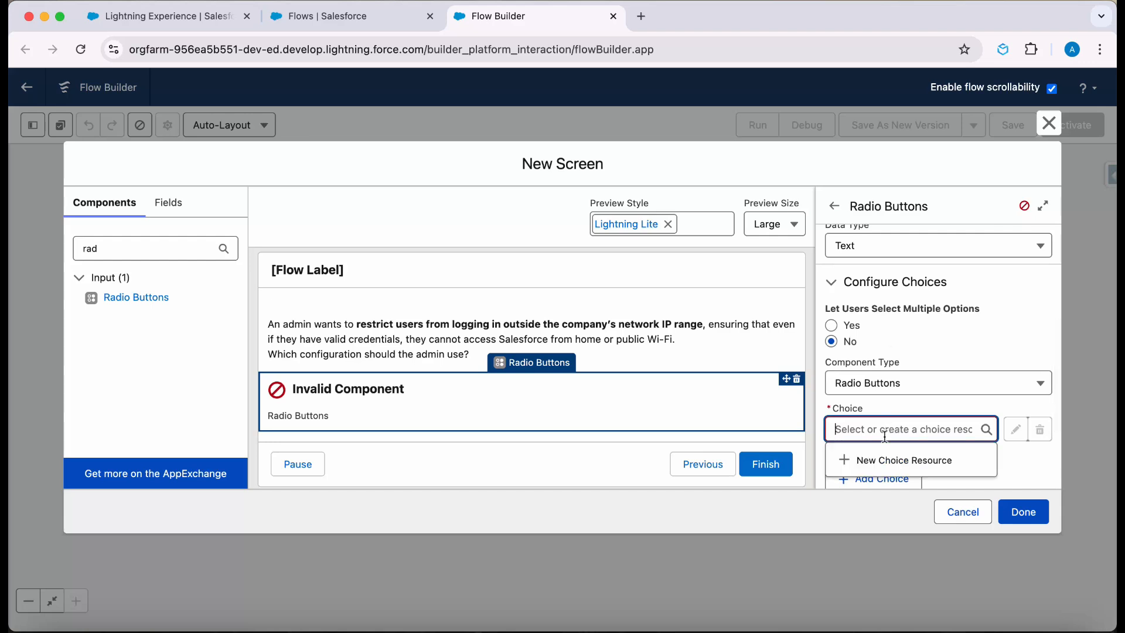
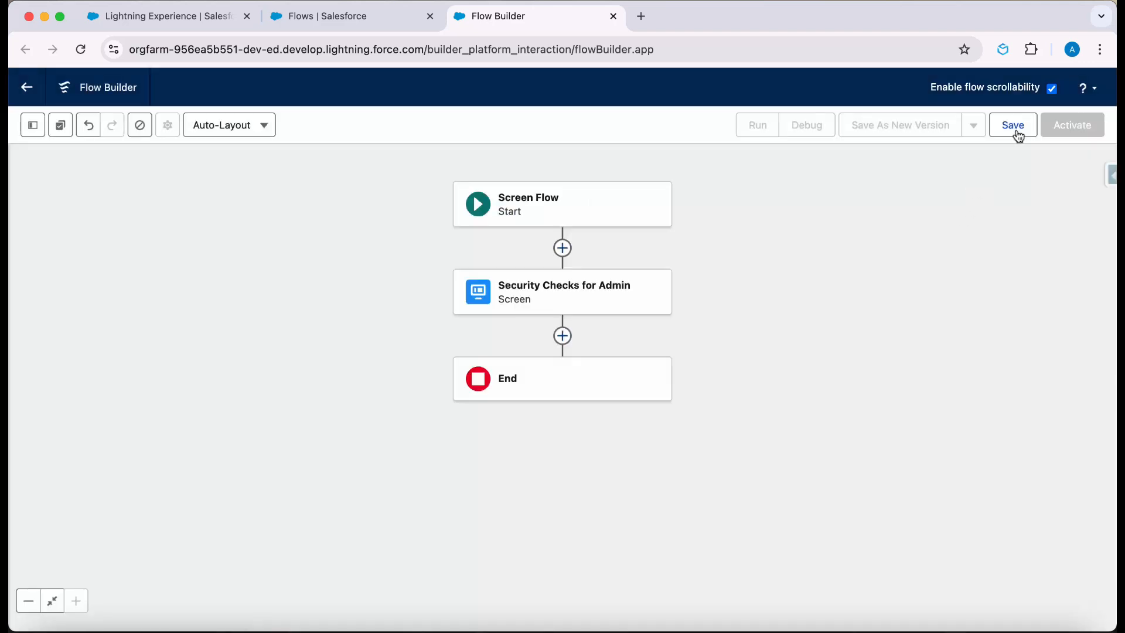
# Save the flow as 'Security Question check for Admins' and add an element after its screen.
pyautogui.click(1017, 134)
pyautogui.click(562, 335)
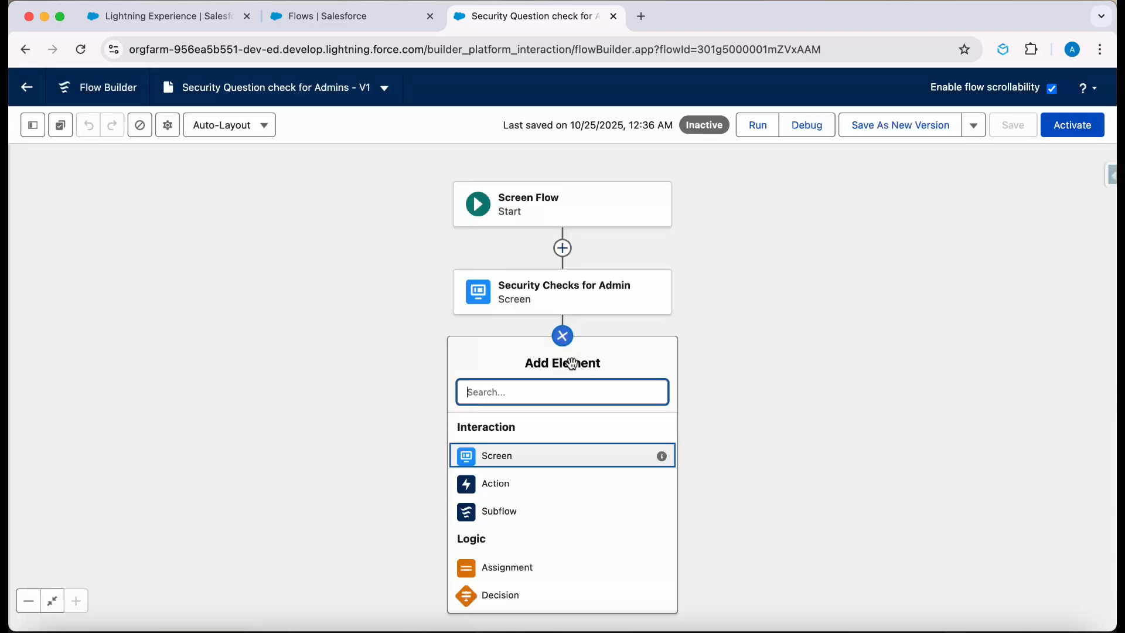
# Add a 'check for Right/Wrong' decision after the screen with an outcome labelled Right.
pyautogui.click(504, 594)
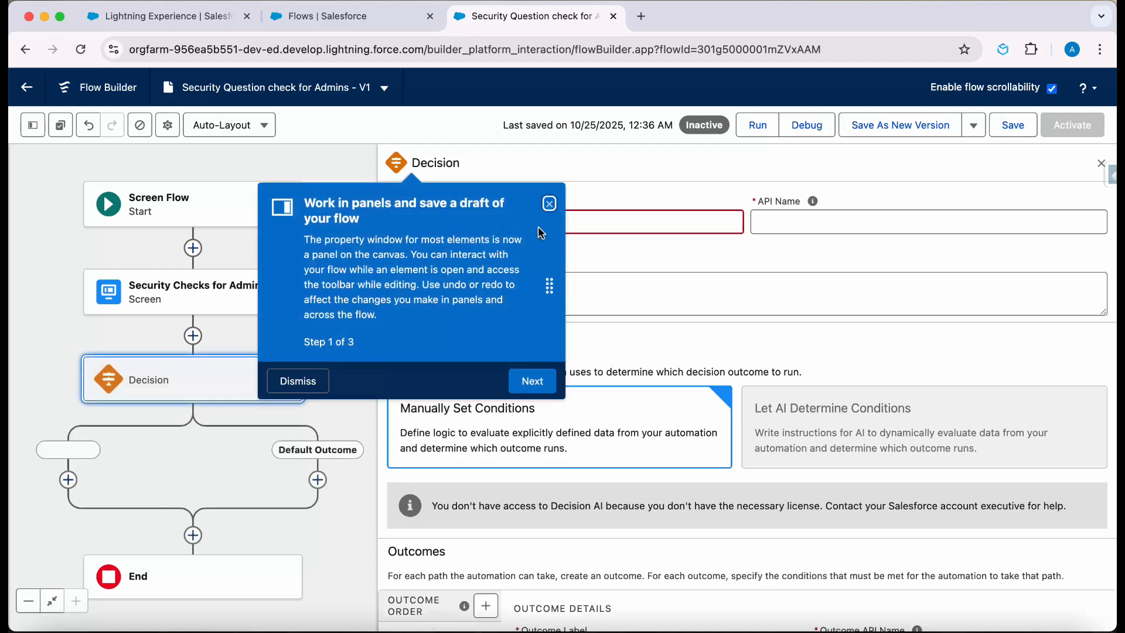
pyautogui.click(548, 204)
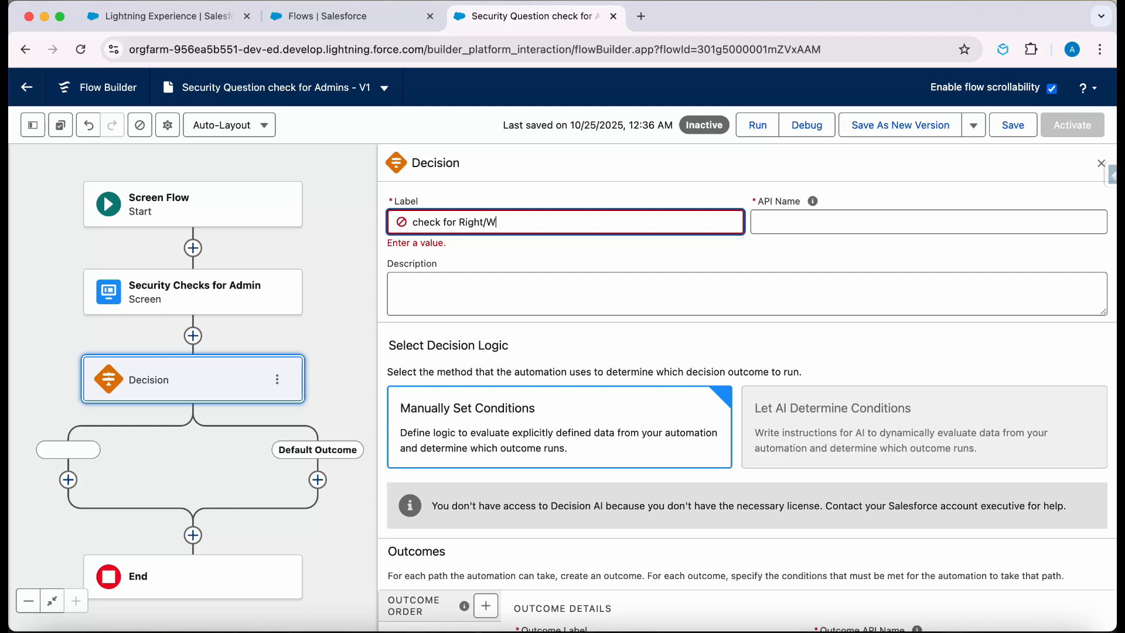
pyautogui.click(595, 256)
pyautogui.scroll(-2, 508, 525)
pyautogui.click(550, 529)
pyautogui.write('Right')
pyautogui.click(896, 585)
# Make the Right outcome require Security Checks for Admin Options to equal the Login IP Ranges choice.
pyautogui.scroll(-2, 896, 584)
pyautogui.click(615, 571)
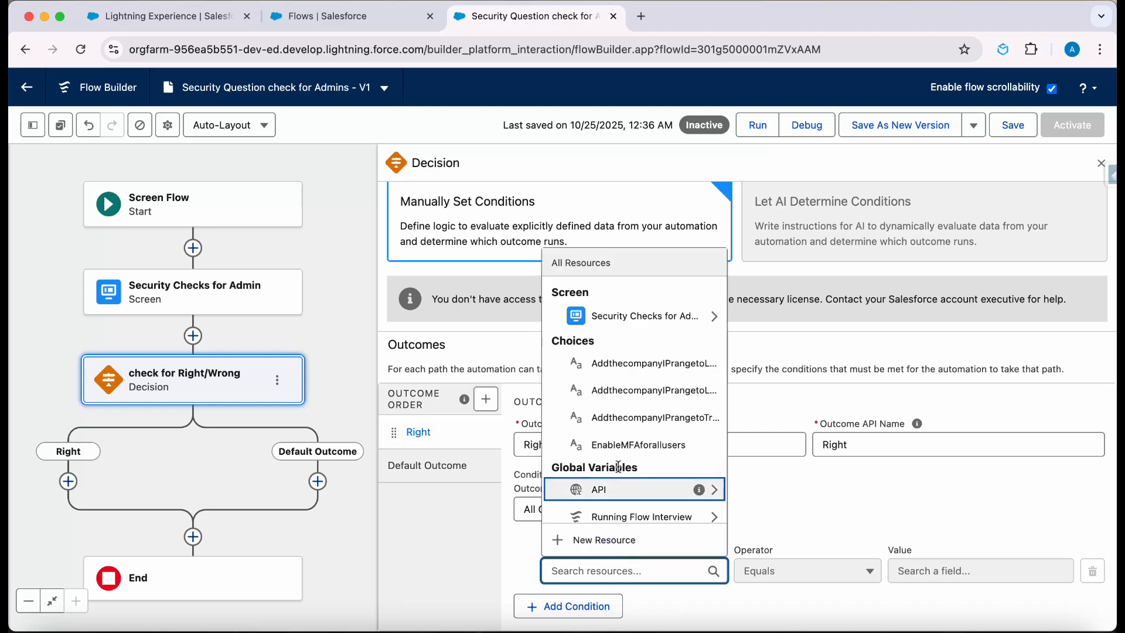
pyautogui.click(674, 316)
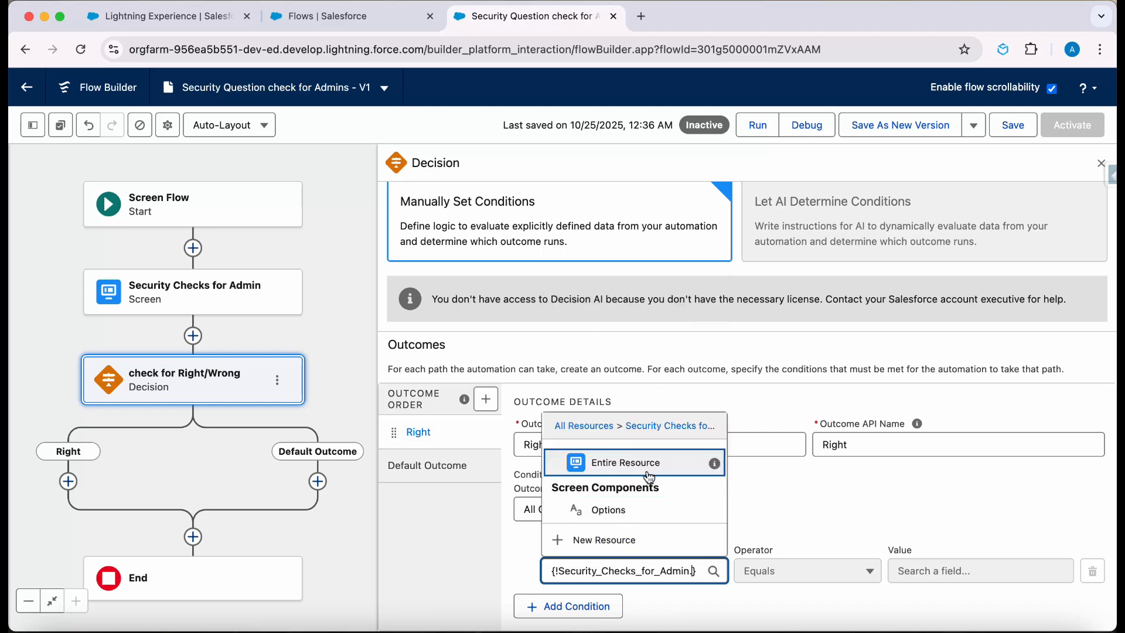
pyautogui.click(638, 511)
pyautogui.click(753, 569)
pyautogui.click(974, 571)
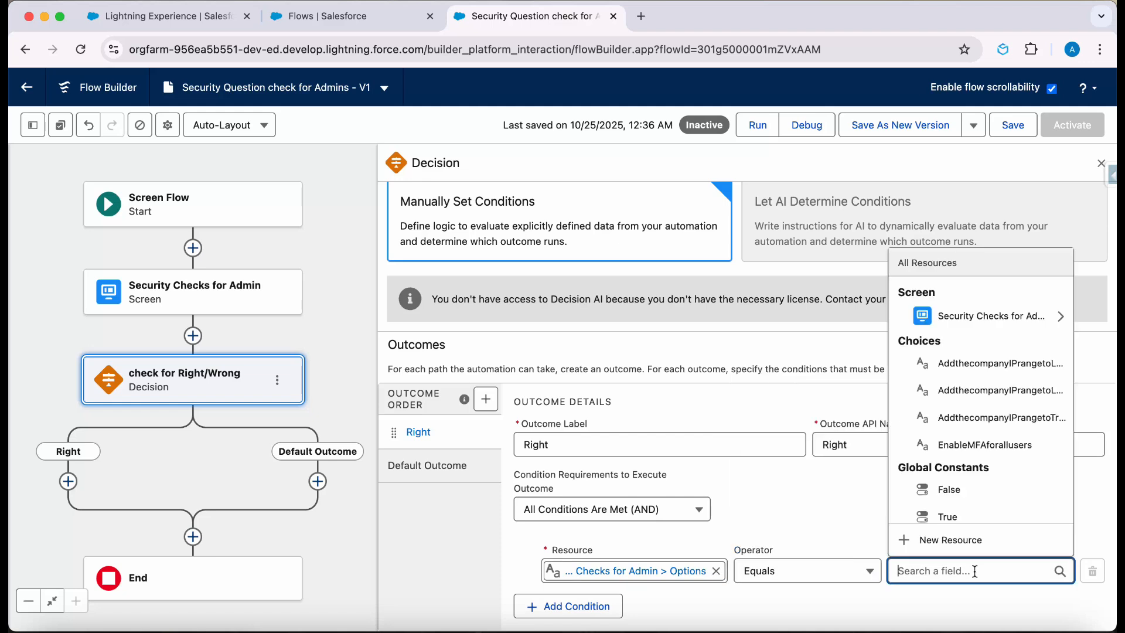
pyautogui.moveTo(1058, 391)
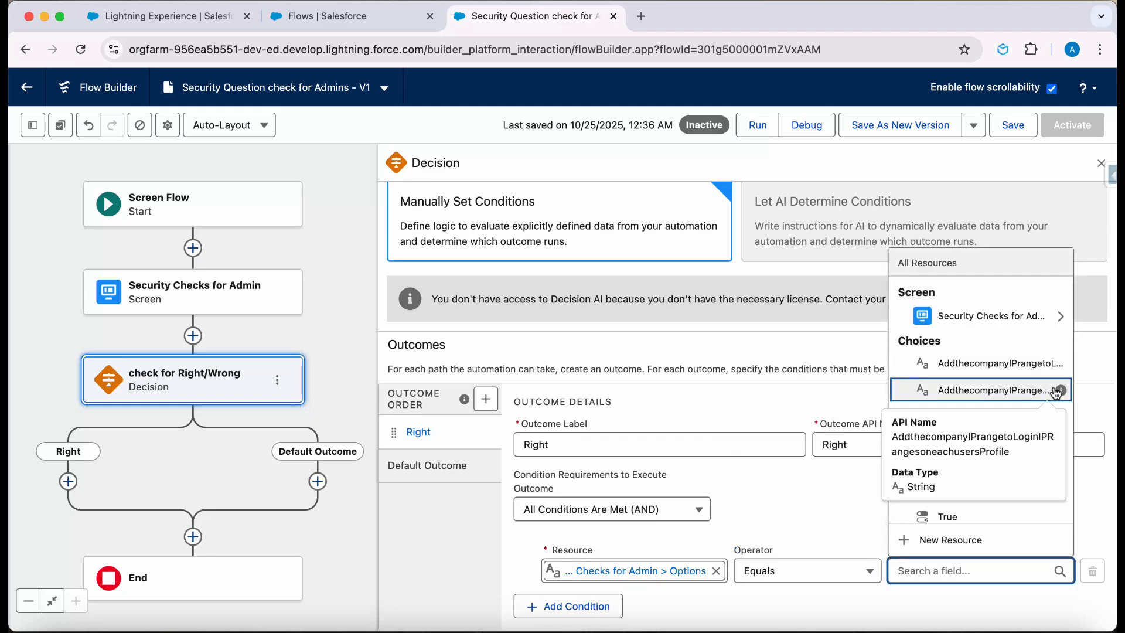
pyautogui.click(1031, 390)
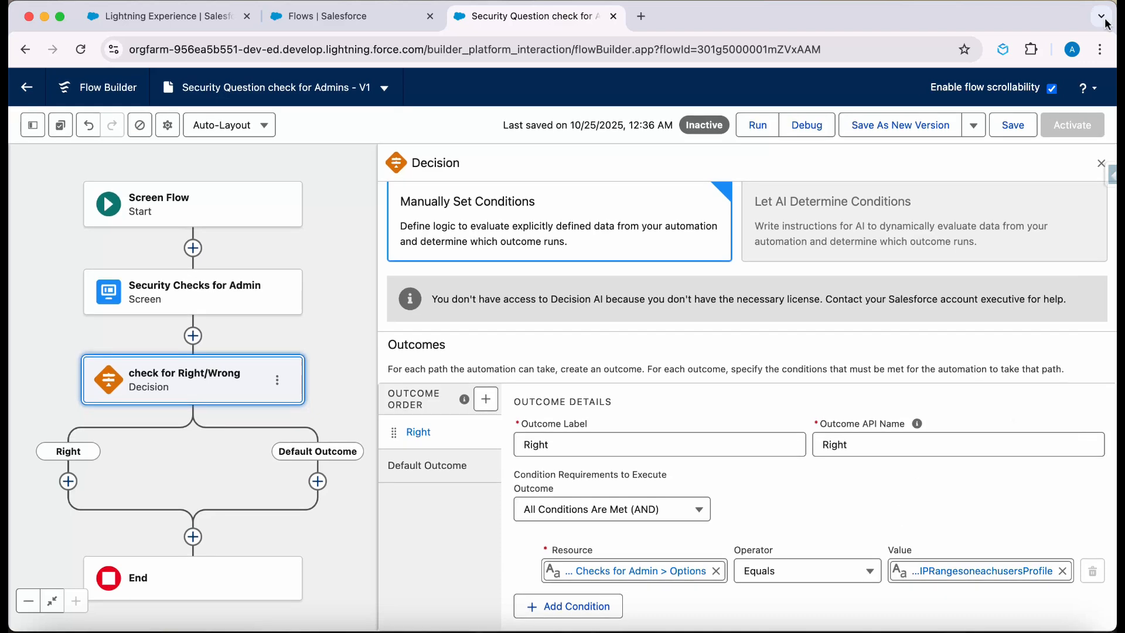
pyautogui.click(1101, 163)
pyautogui.moveTo(376, 442); pyautogui.dragTo(736, 334)
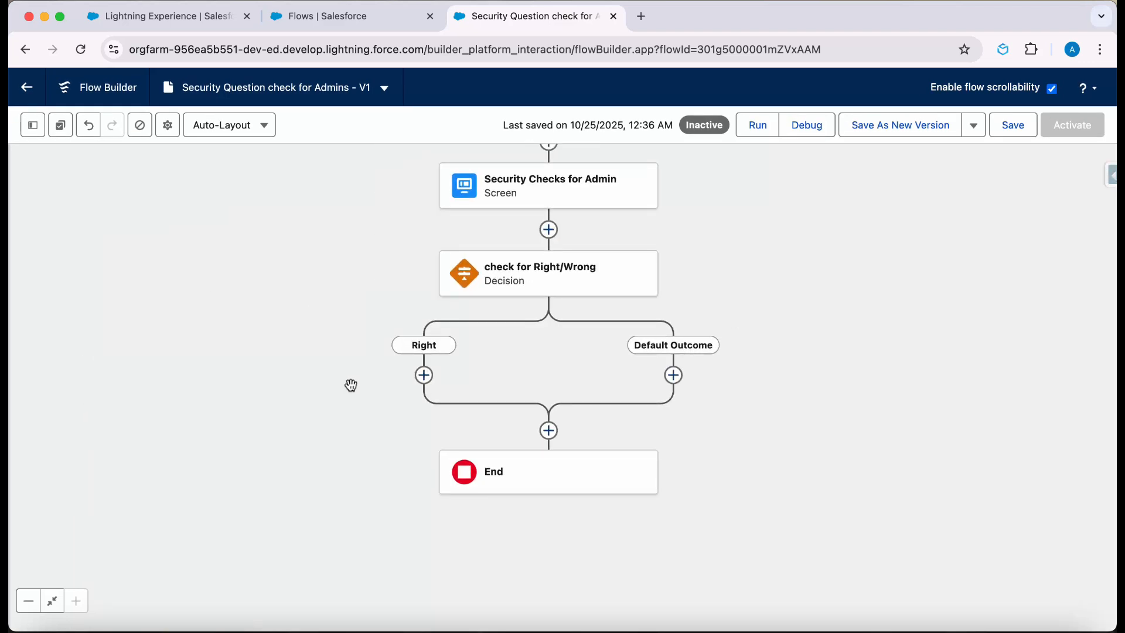
# Add a 'Right Answer' screen with display text on the Right branch.
pyautogui.click(424, 374)
pyautogui.click(362, 517)
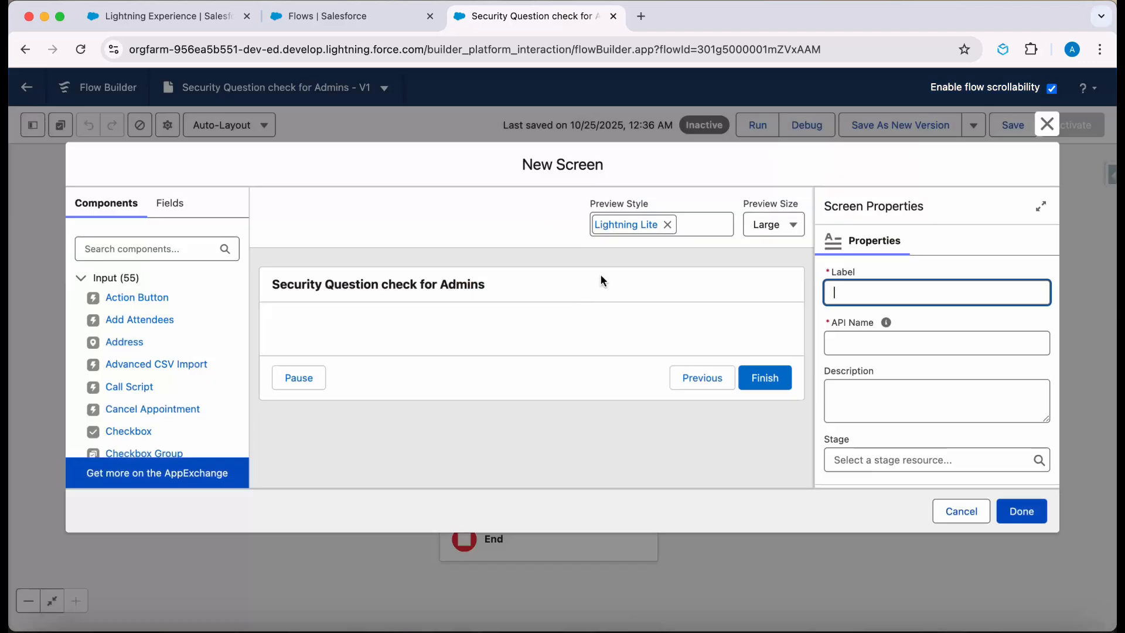
pyautogui.click(510, 327)
pyautogui.click(898, 287)
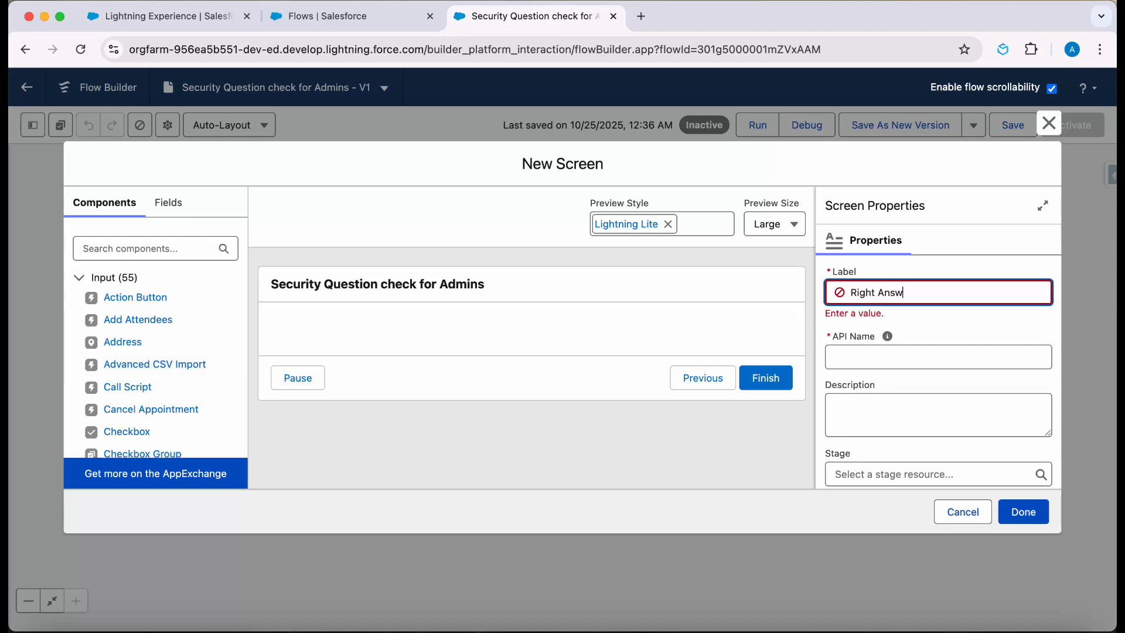
pyautogui.press('Tab')
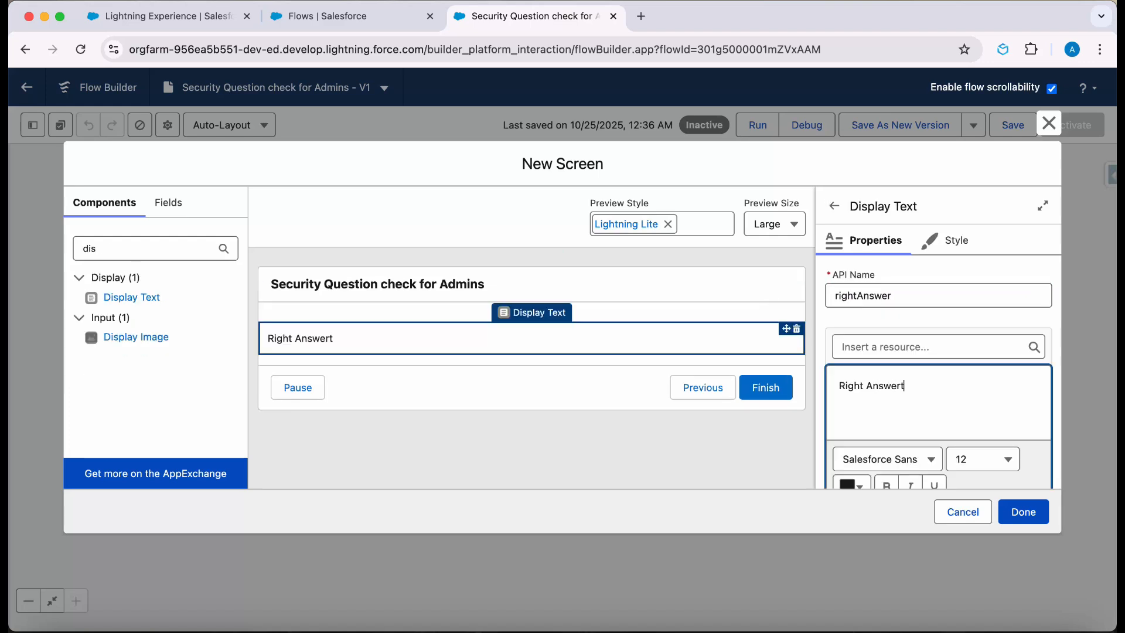
pyautogui.click(1036, 507)
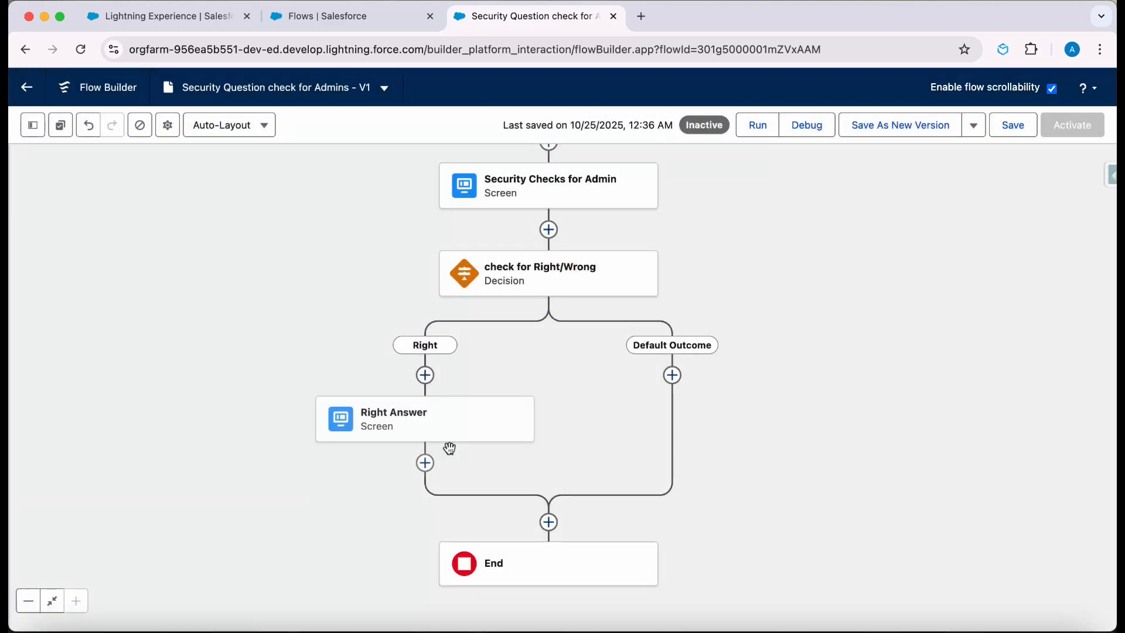
pyautogui.doubleClick(436, 410)
pyautogui.click(958, 520)
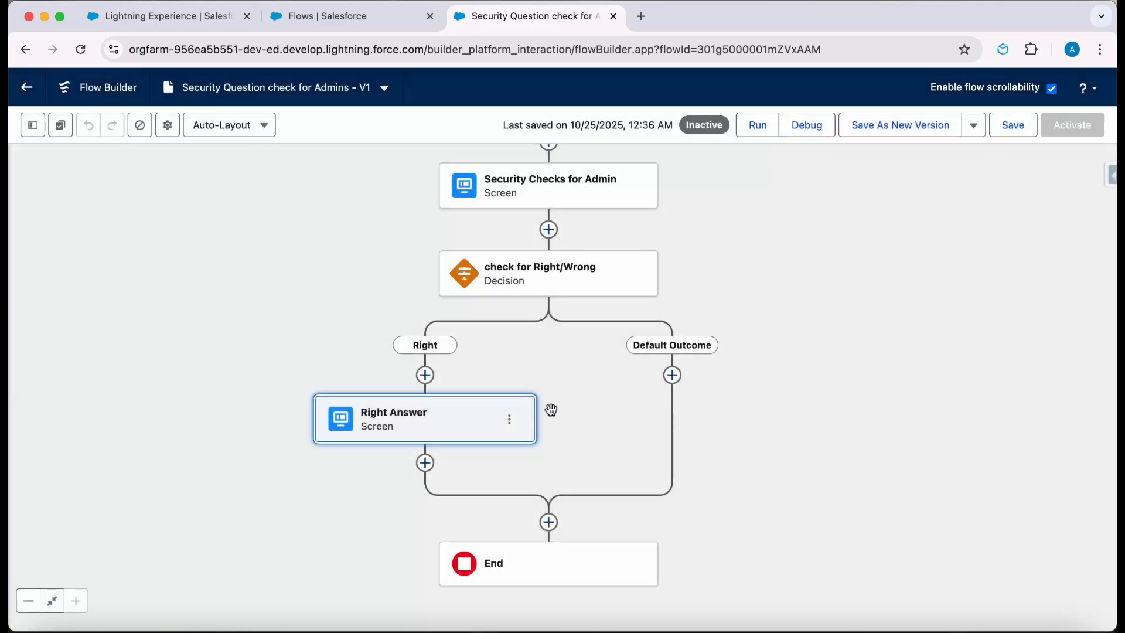
# Copy the Right Answer screen onto the default branch and relabel the copy 'Wrong Answer'.
pyautogui.click(509, 419)
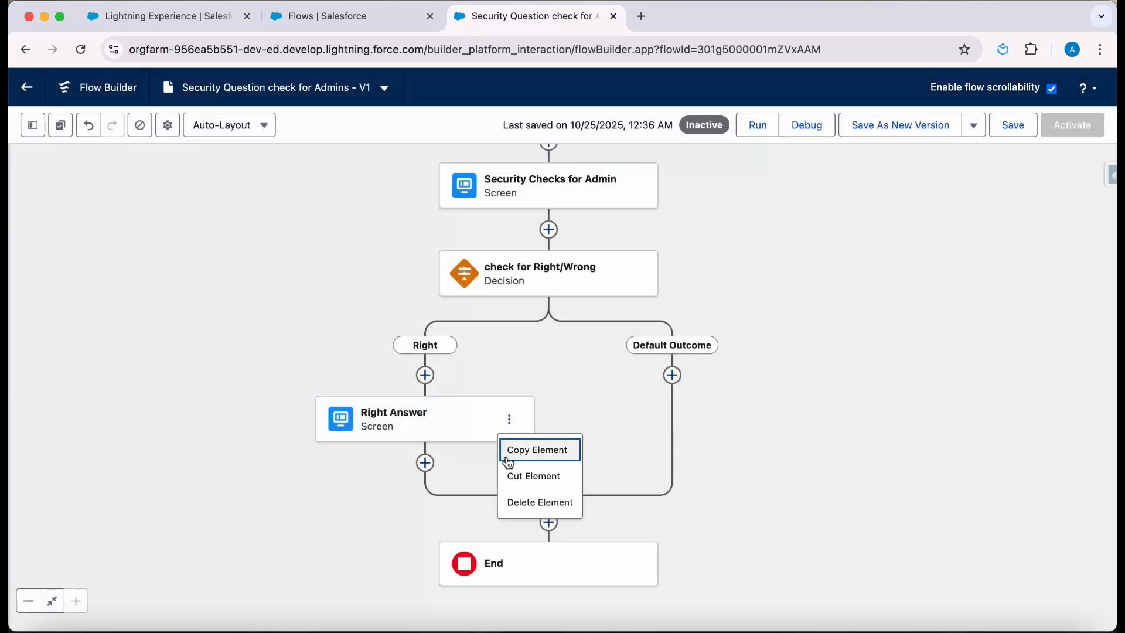
pyautogui.click(540, 451)
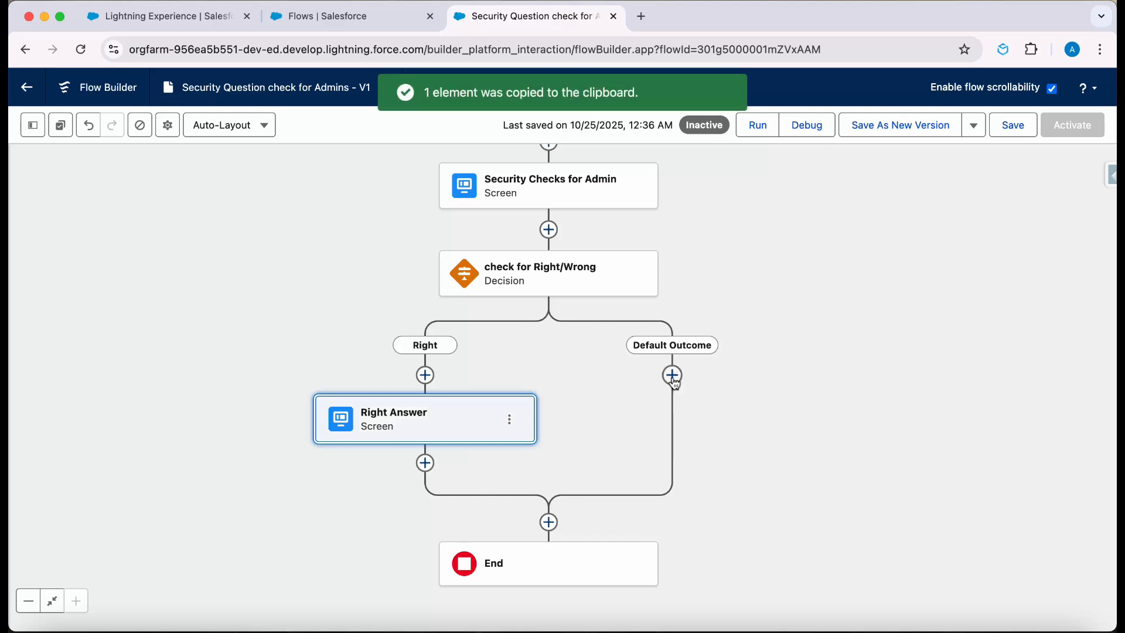
pyautogui.click(672, 375)
pyautogui.click(652, 492)
pyautogui.click(668, 428)
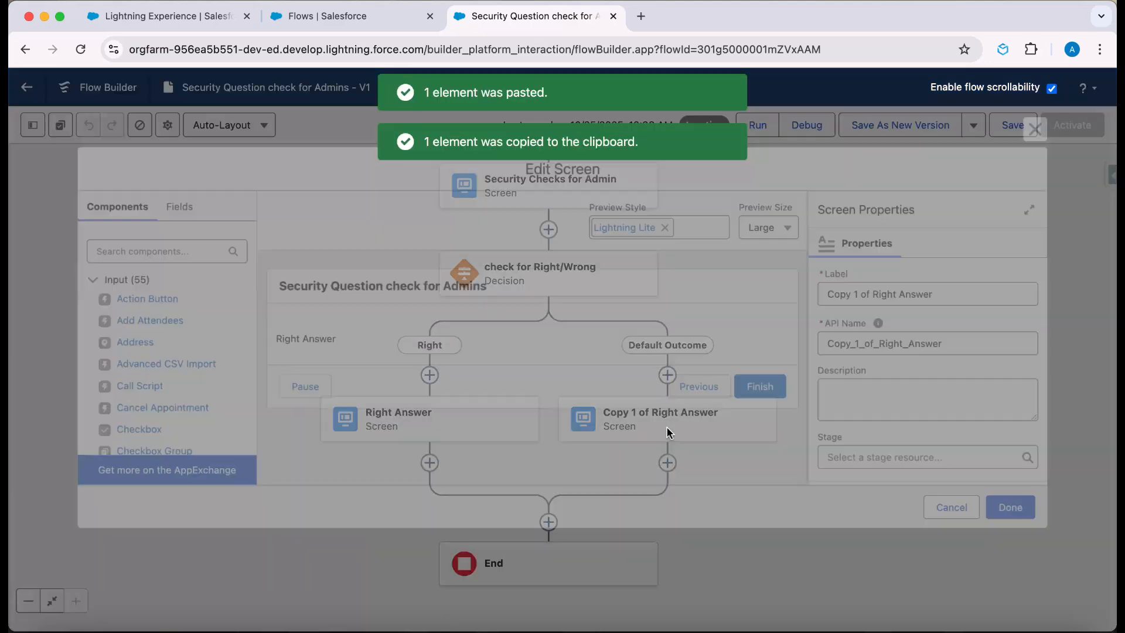
pyautogui.moveTo(889, 292); pyautogui.dragTo(691, 300)
pyautogui.press('BackSpace')
pyautogui.press('Right')
pyautogui.press('Right')
pyautogui.press('Right')
pyautogui.press('Right')
pyautogui.press('BackSpace')
pyautogui.press('BackSpace')
pyautogui.press('BackSpace')
pyautogui.press('BackSpace')
pyautogui.write('Wrong')
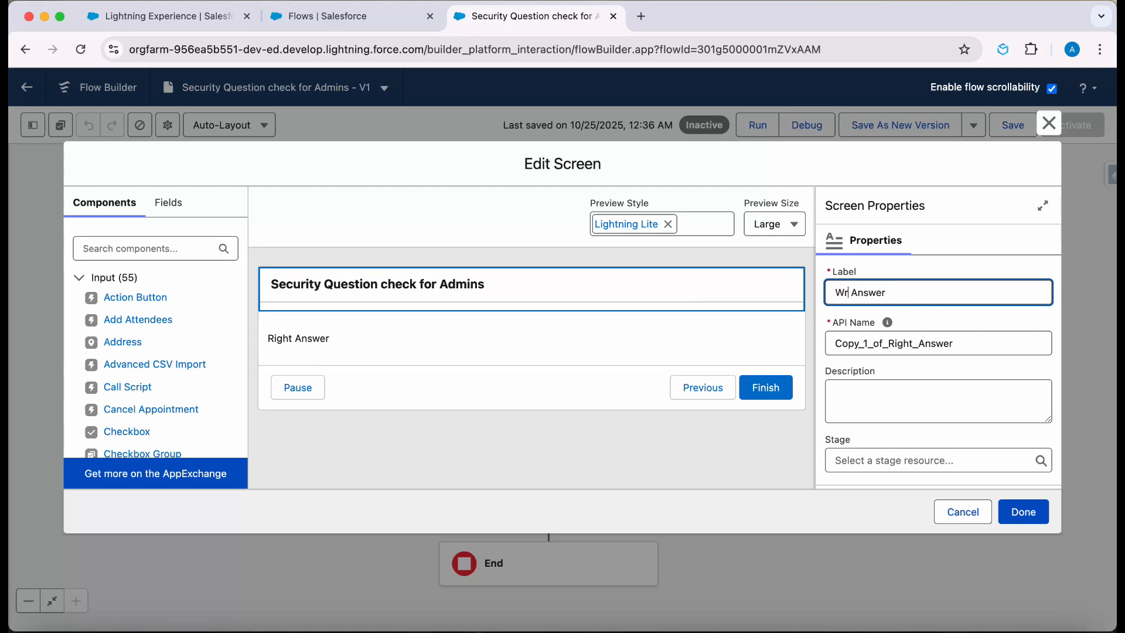
# Rename the copied screen's and display text's API names to Wrong and finish the screen.
pyautogui.moveTo(913, 339); pyautogui.dragTo(629, 344)
pyautogui.write('Erong Answer')
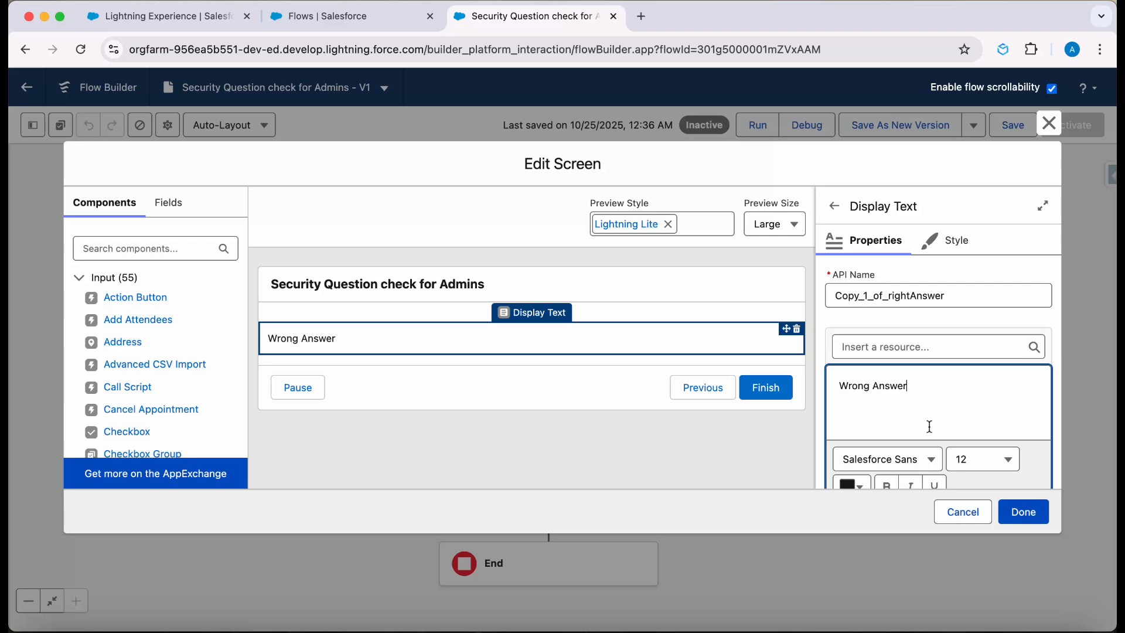
pyautogui.click(908, 294)
pyautogui.moveTo(908, 294); pyautogui.dragTo(766, 293)
pyautogui.write('Wrong')
pyautogui.click(888, 459)
pyautogui.click(1022, 512)
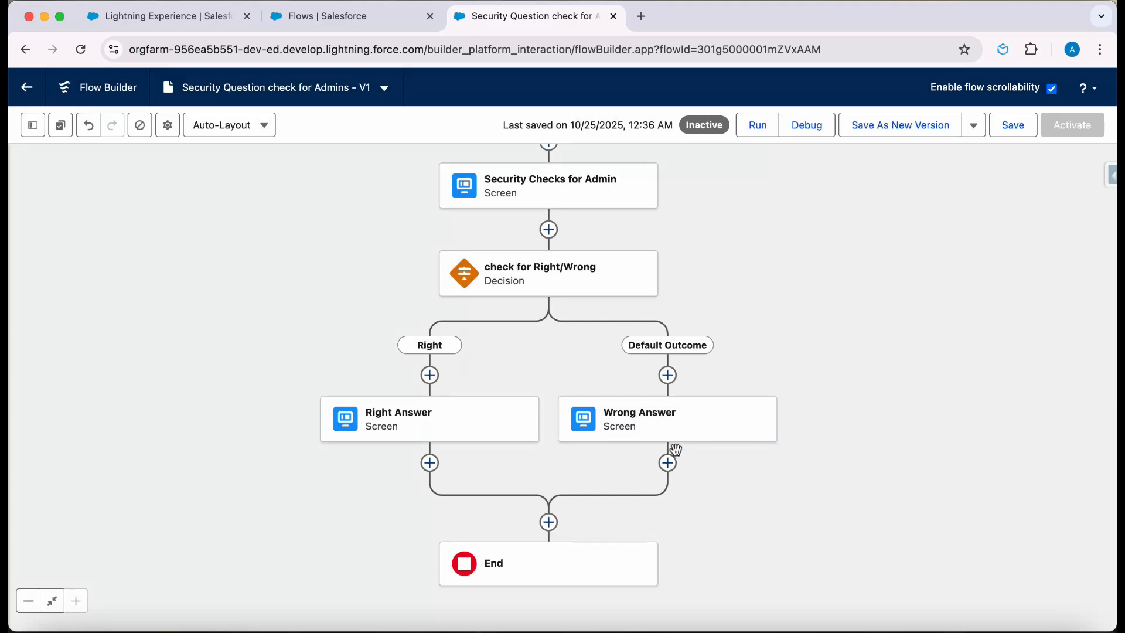
pyautogui.click(667, 463)
# Loop Wrong Answer back to Security Checks for Admin, then save and activate the flow.
pyautogui.click(698, 541)
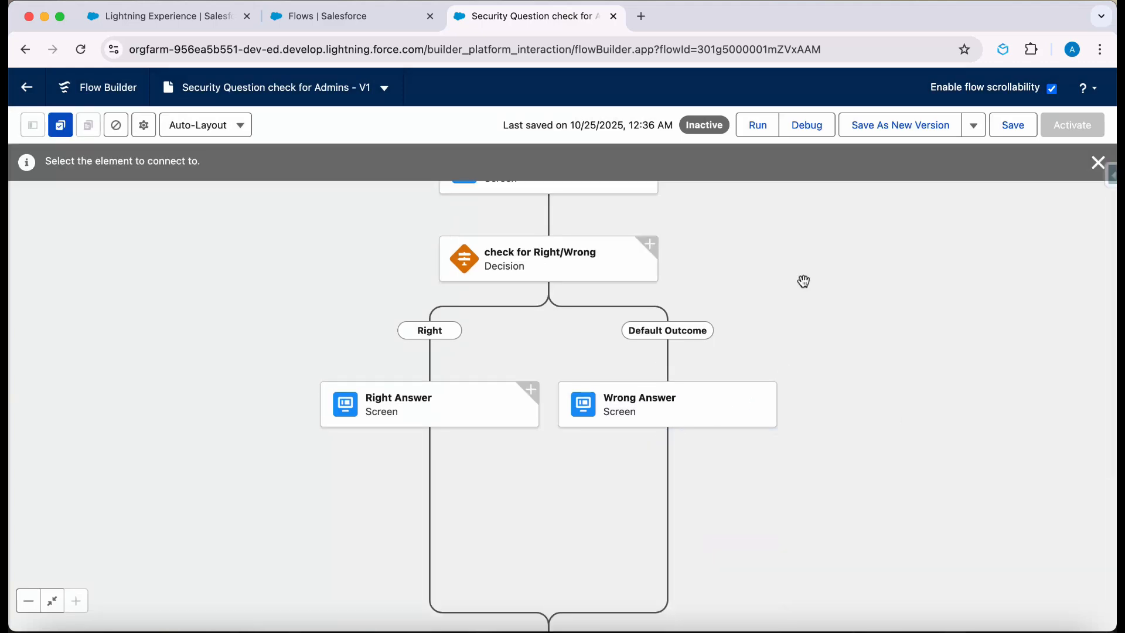
pyautogui.click(615, 327)
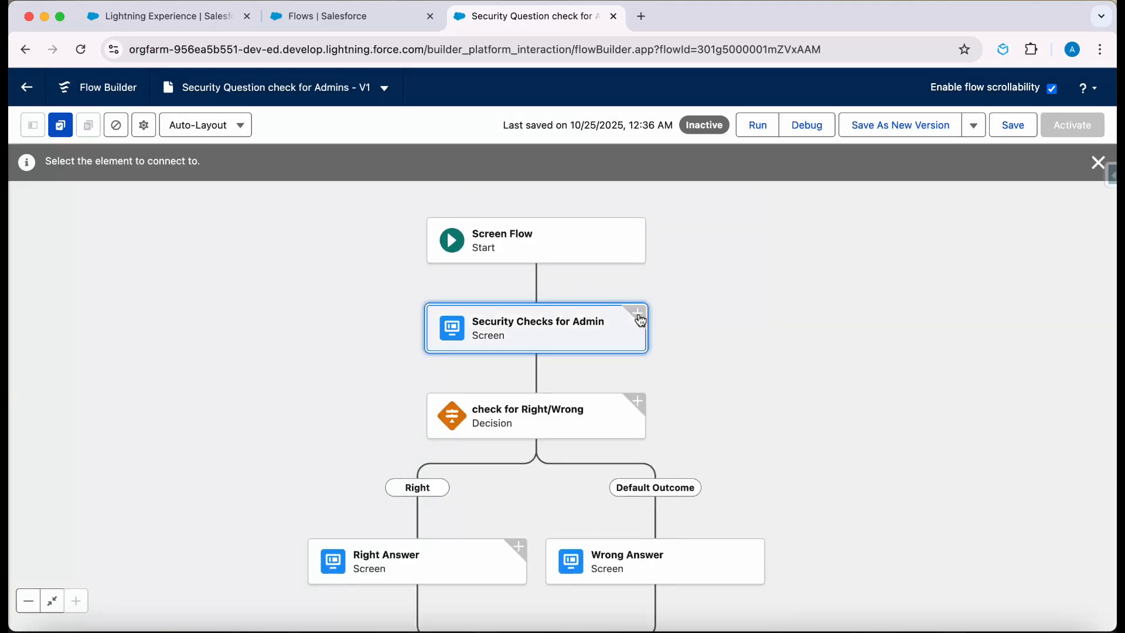
pyautogui.click(1011, 125)
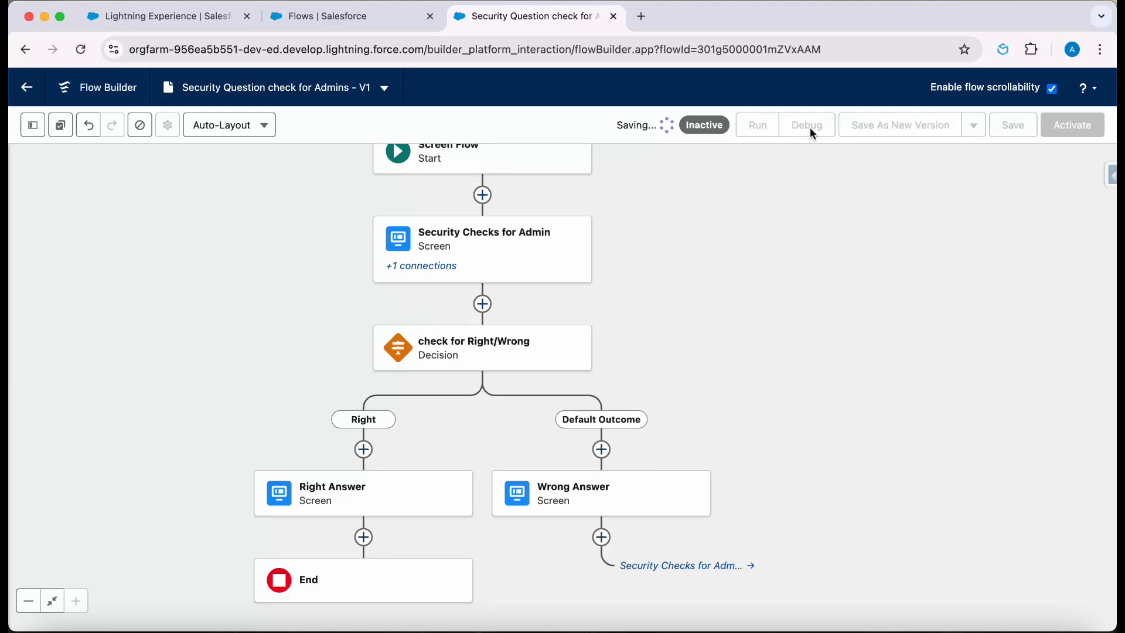
pyautogui.click(1075, 129)
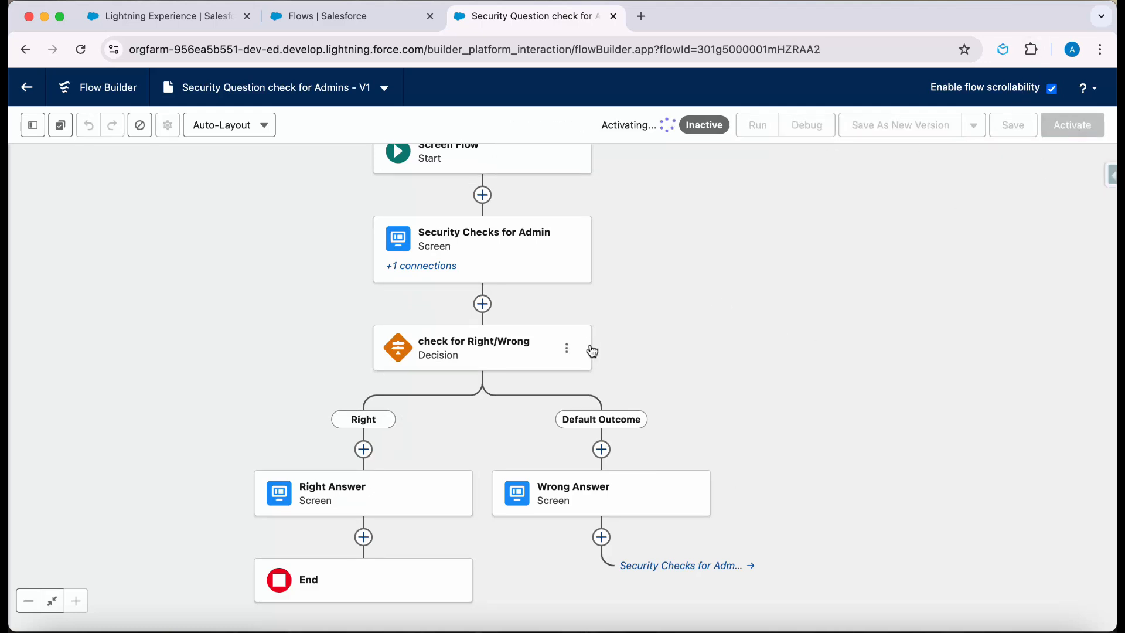
# Start a new login flow of type Flow using Security_Question_check_for_Admins.
pyautogui.click(325, 22)
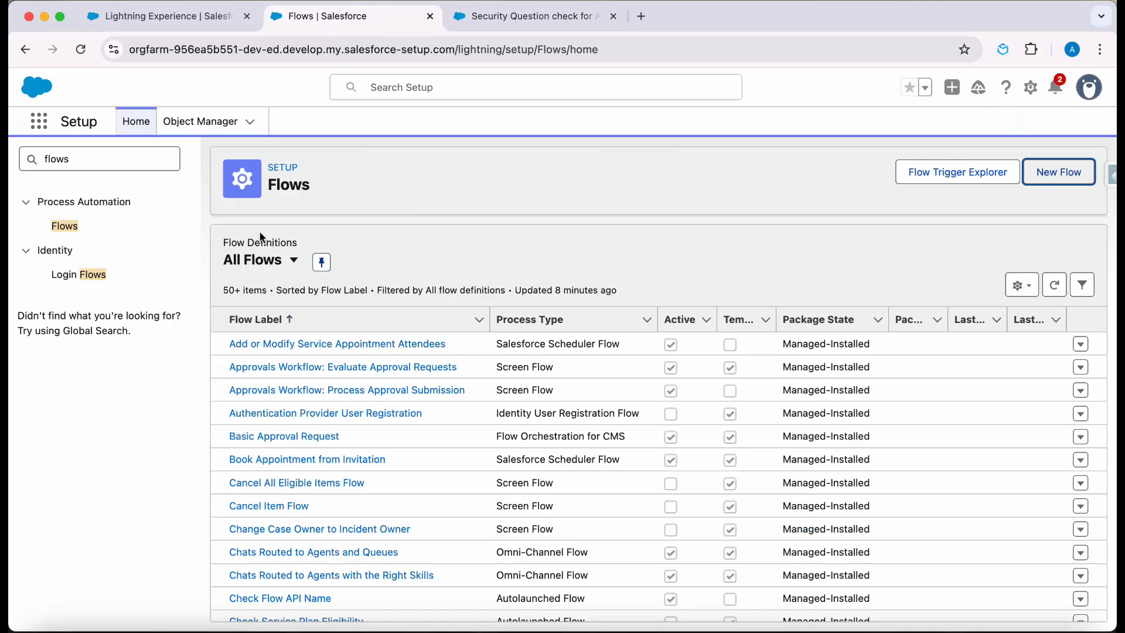
pyautogui.click(78, 275)
pyautogui.click(789, 345)
pyautogui.click(404, 365)
pyautogui.click(421, 381)
pyautogui.click(458, 398)
pyautogui.click(457, 420)
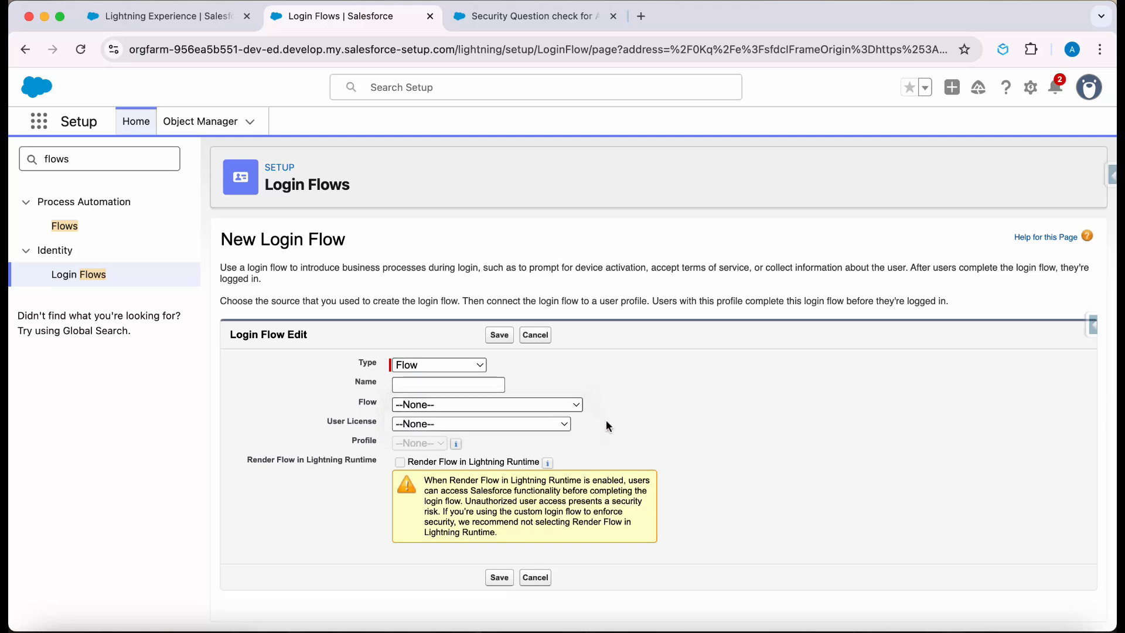
# Assign the login flow to the Salesforce user license and System Administrator profile.
pyautogui.click(486, 423)
pyautogui.scroll(-5, 469, 498)
pyautogui.scroll(-3, 458, 573)
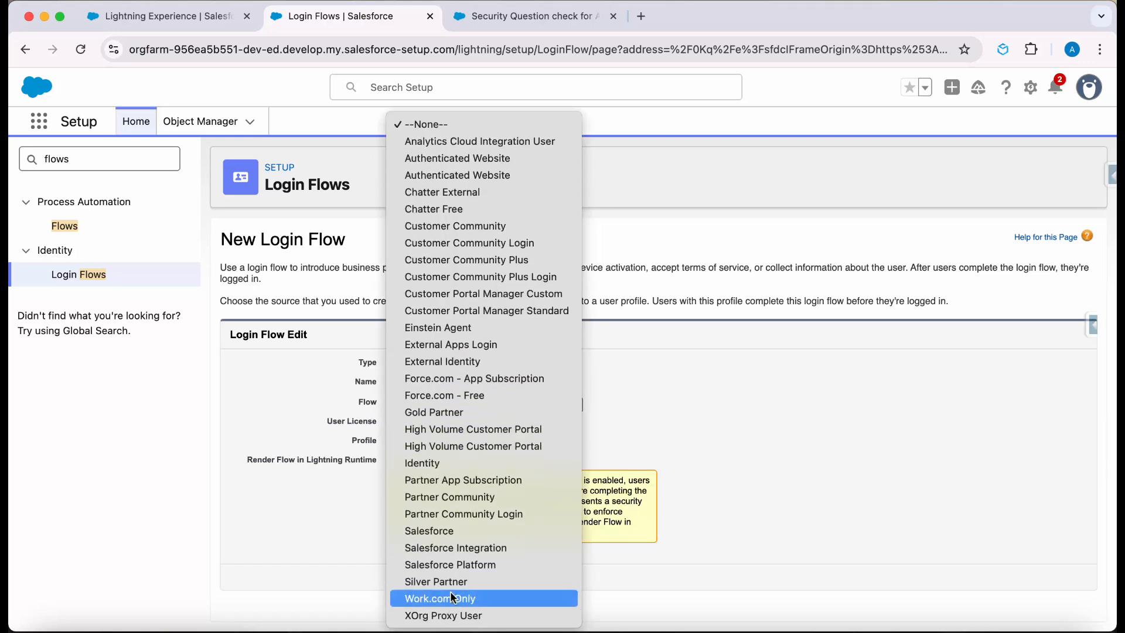
pyautogui.click(462, 531)
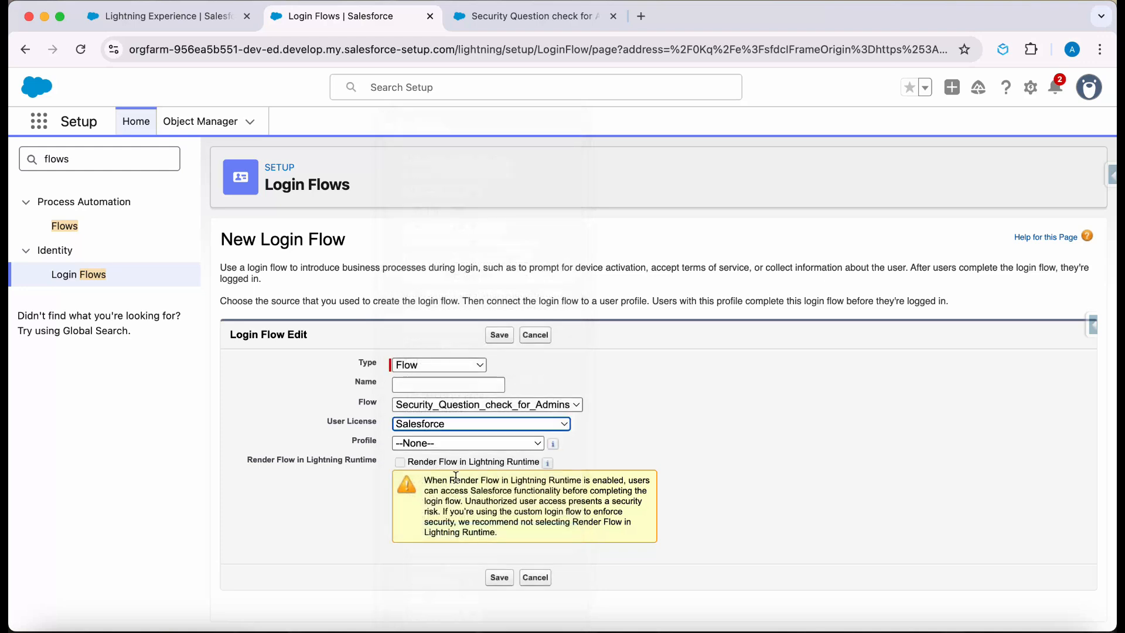
pyautogui.click(445, 445)
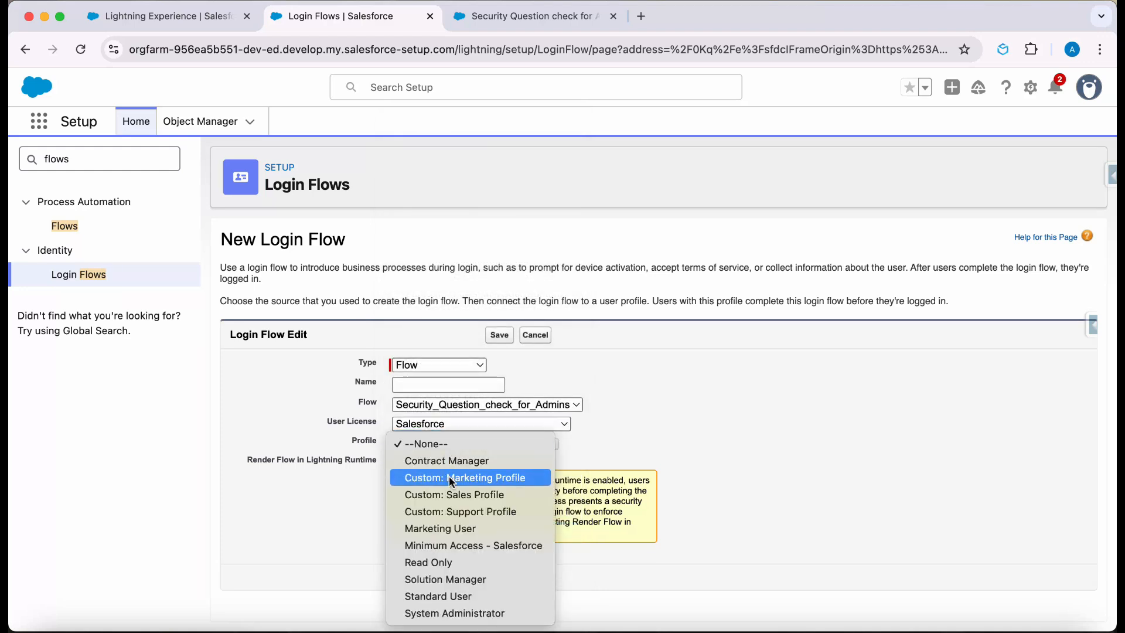
pyautogui.click(454, 612)
pyautogui.click(499, 577)
# Name the login flow 'Security Check For Admin' and save it.
pyautogui.click(478, 403)
pyautogui.write('S')
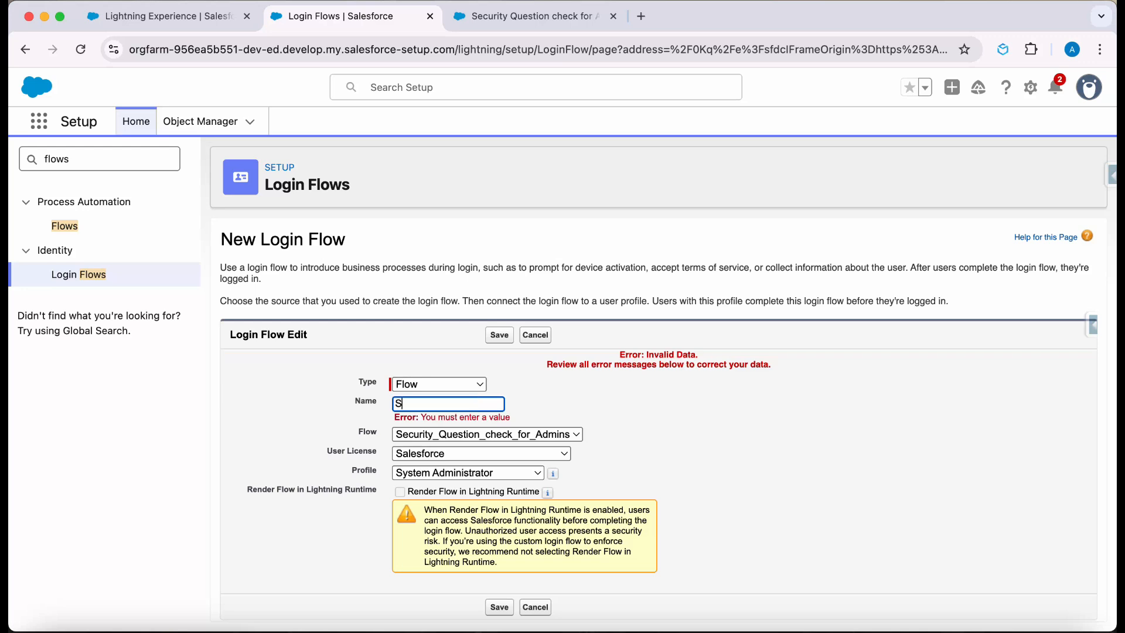
pyautogui.write('ecurity Cjeh')
pyautogui.write('eck For Admin')
pyautogui.click(593, 406)
pyautogui.click(499, 335)
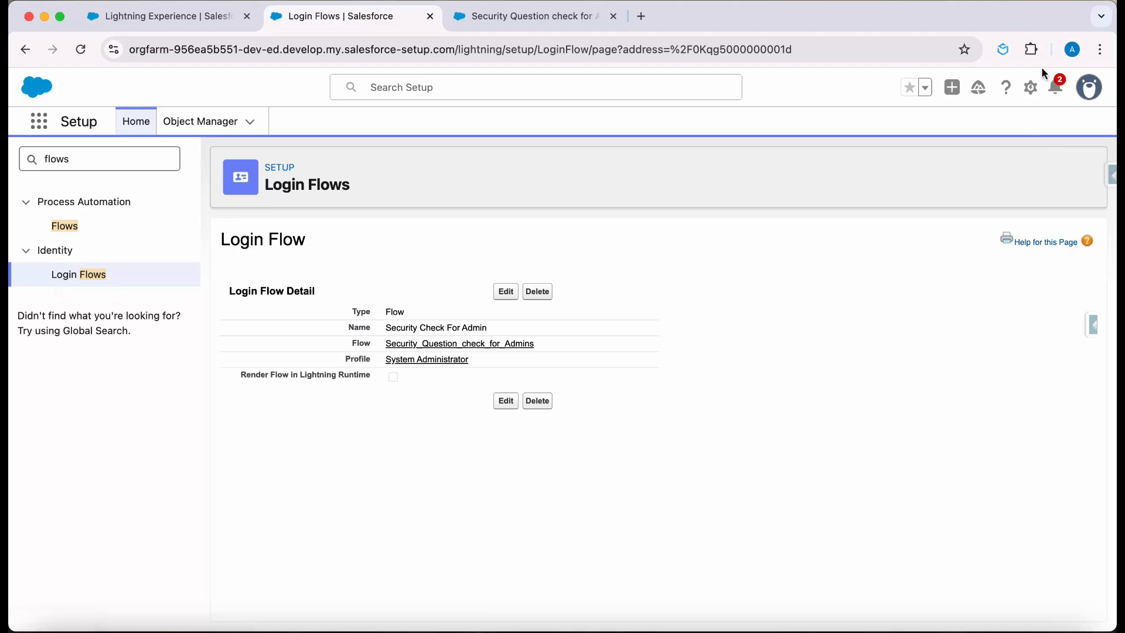
pyautogui.click(1032, 88)
# Log out of the org and log back in.
pyautogui.click(1088, 87)
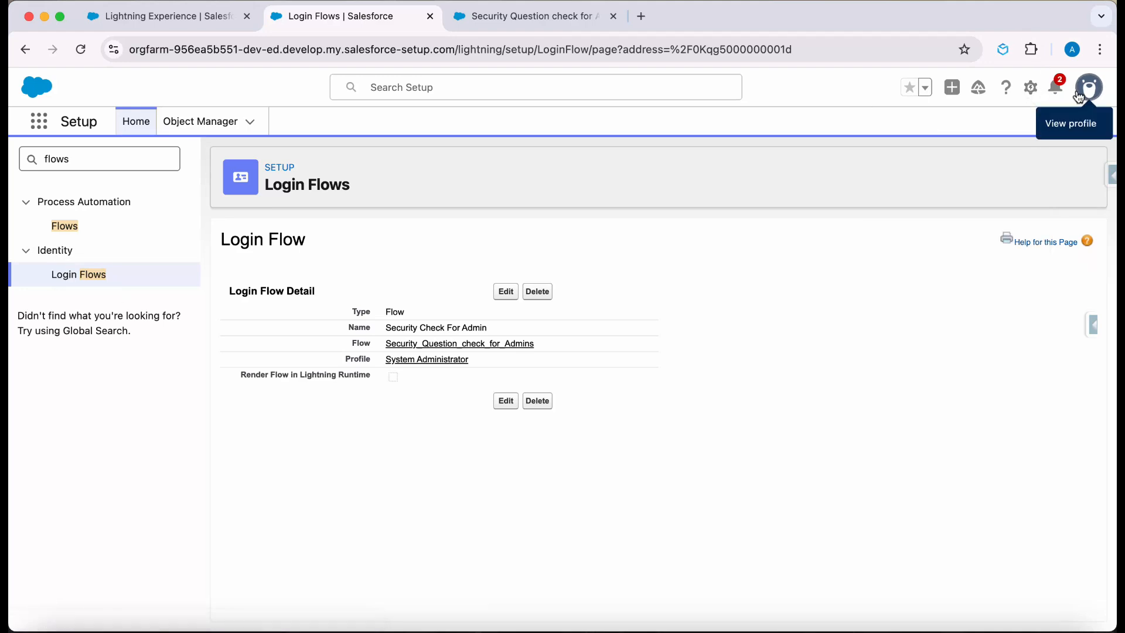
pyautogui.click(952, 166)
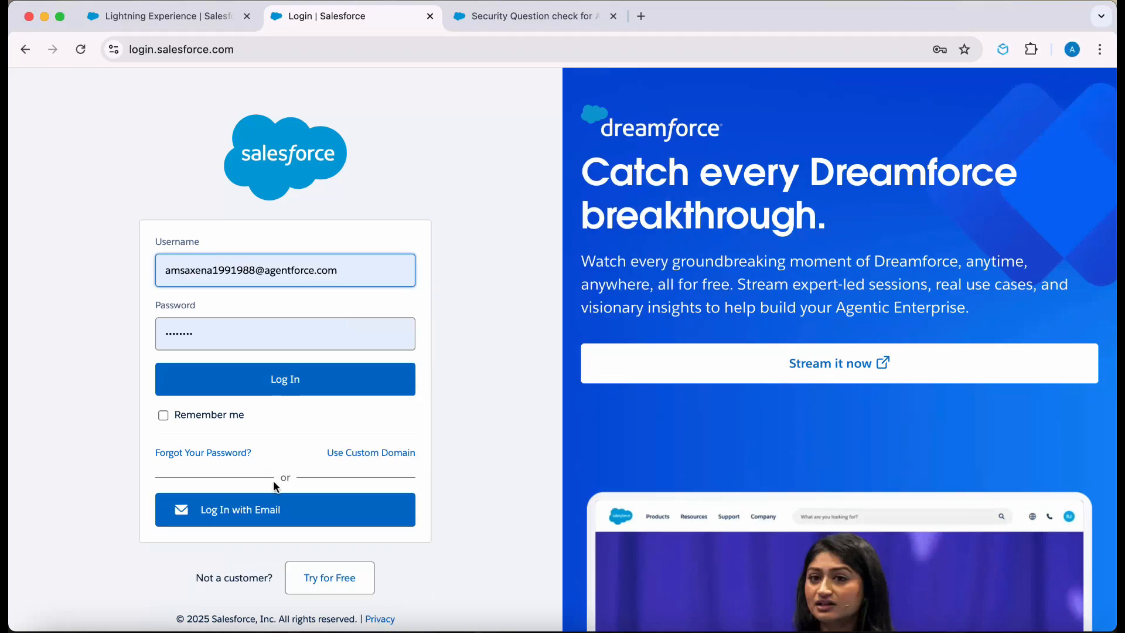
pyautogui.click(323, 384)
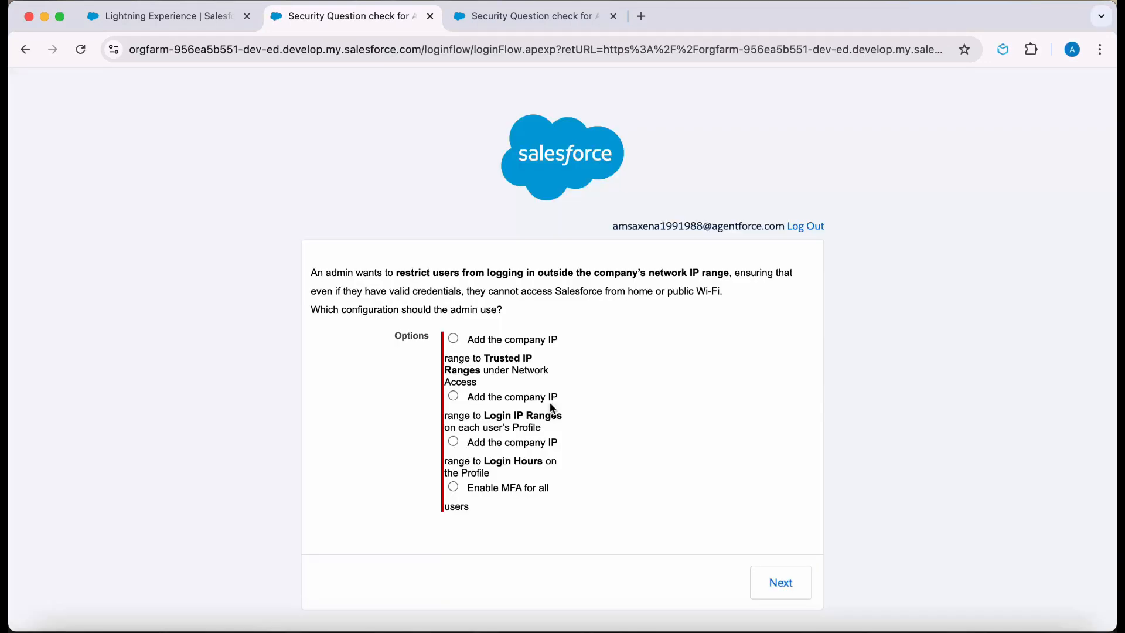
# Test the security question with no answer, then Trusted IP Ranges, getting the Wrong Answer screen.
pyautogui.moveTo(370, 291); pyautogui.dragTo(497, 312)
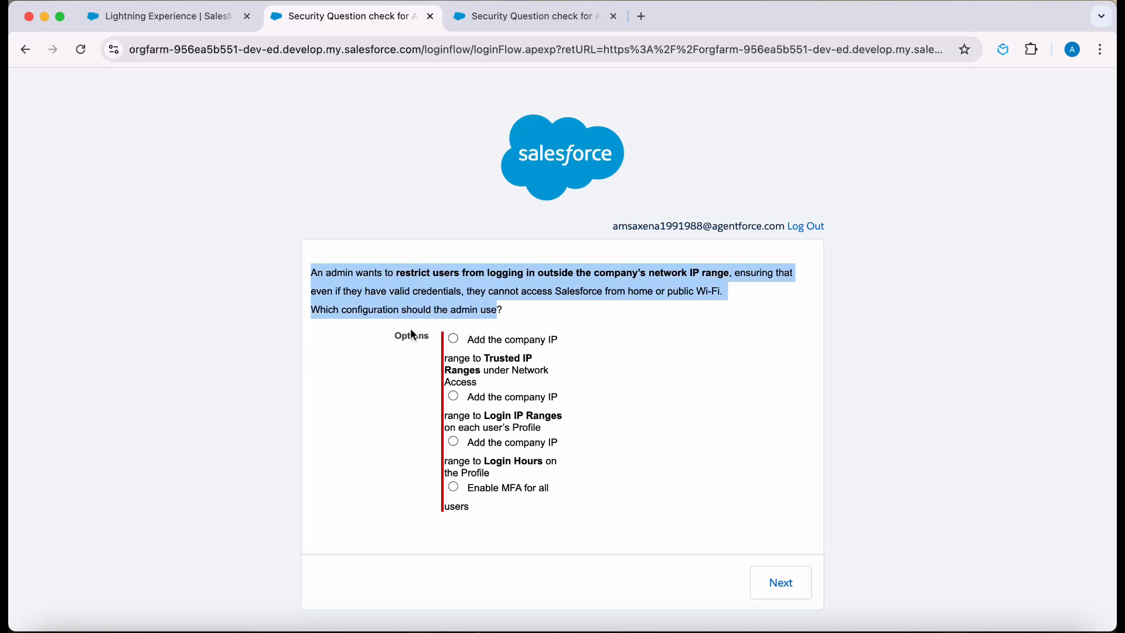
pyautogui.scroll(-1, 626, 480)
pyautogui.click(778, 548)
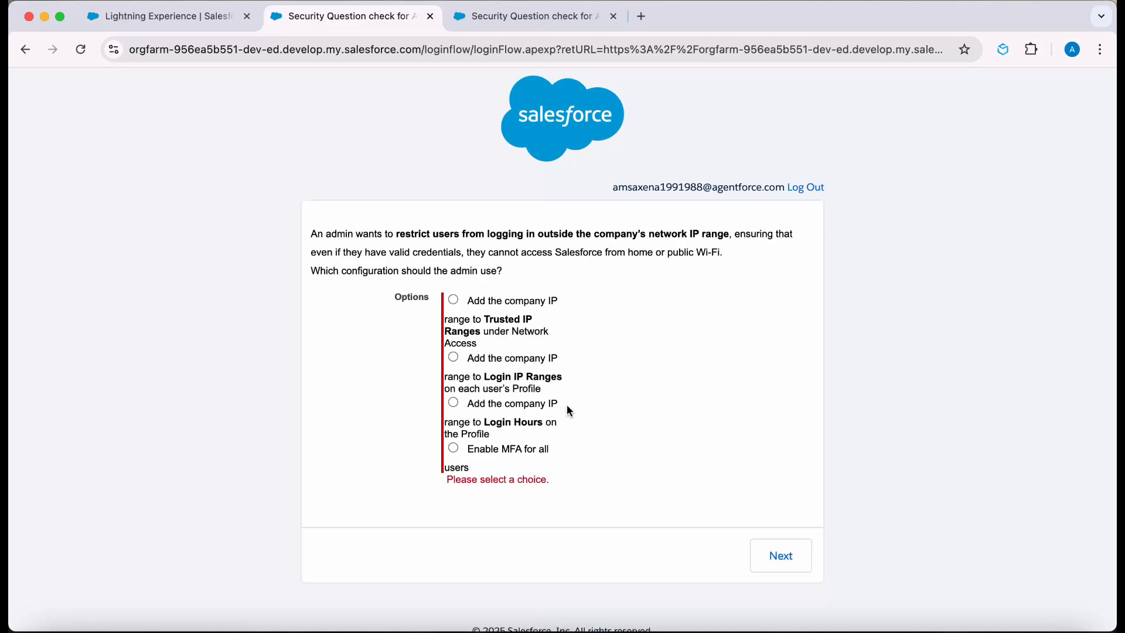
pyautogui.moveTo(450, 481); pyautogui.dragTo(572, 476)
pyautogui.click(574, 447)
pyautogui.click(454, 338)
pyautogui.click(780, 582)
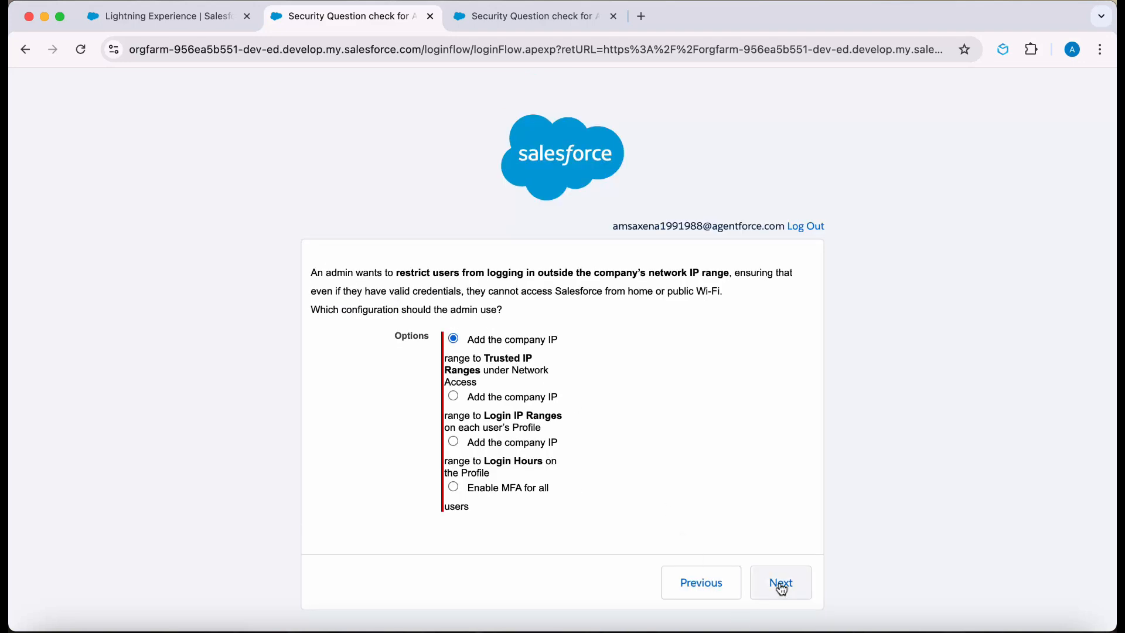
pyautogui.tripleClick(387, 280)
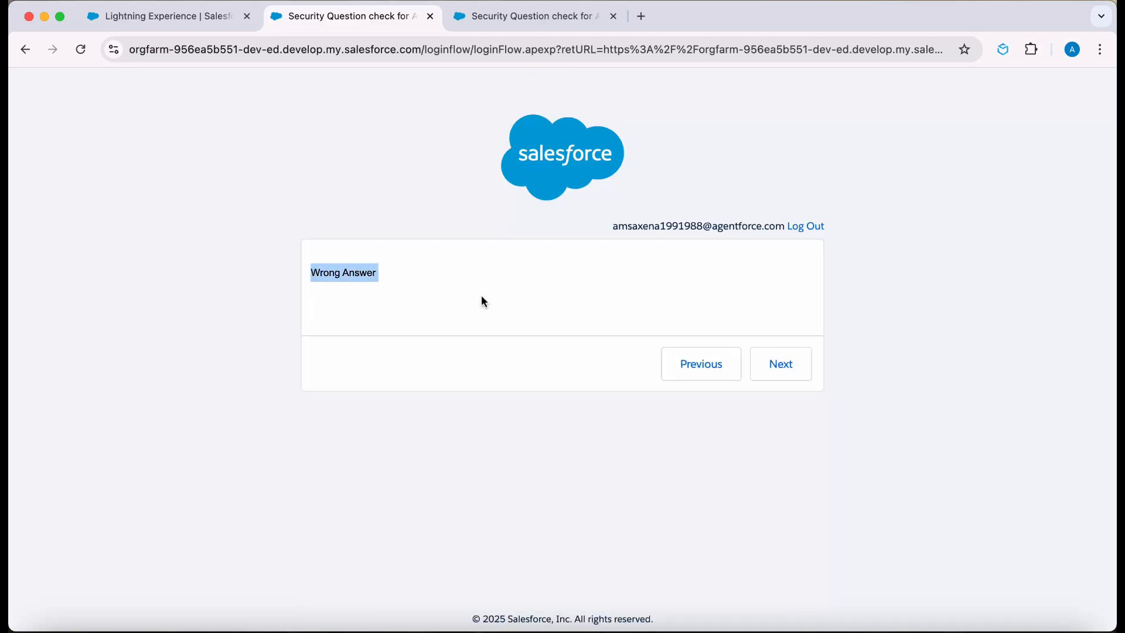
pyautogui.click(784, 364)
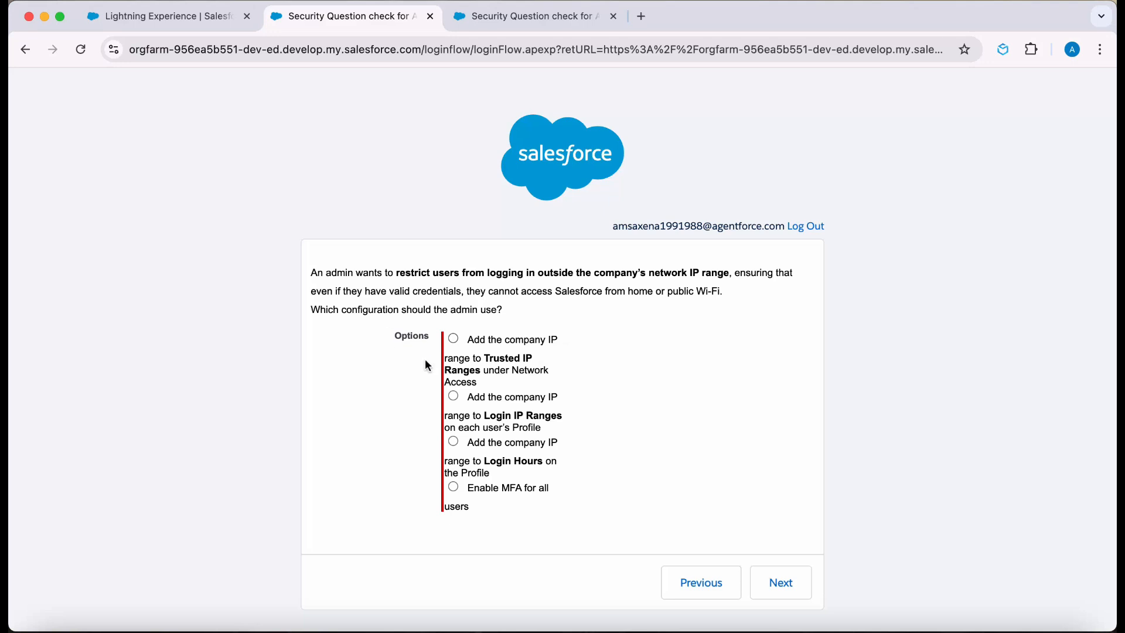
# Answer Login IP Ranges and finish the login flow to complete sign-in.
pyautogui.click(474, 401)
pyautogui.click(776, 586)
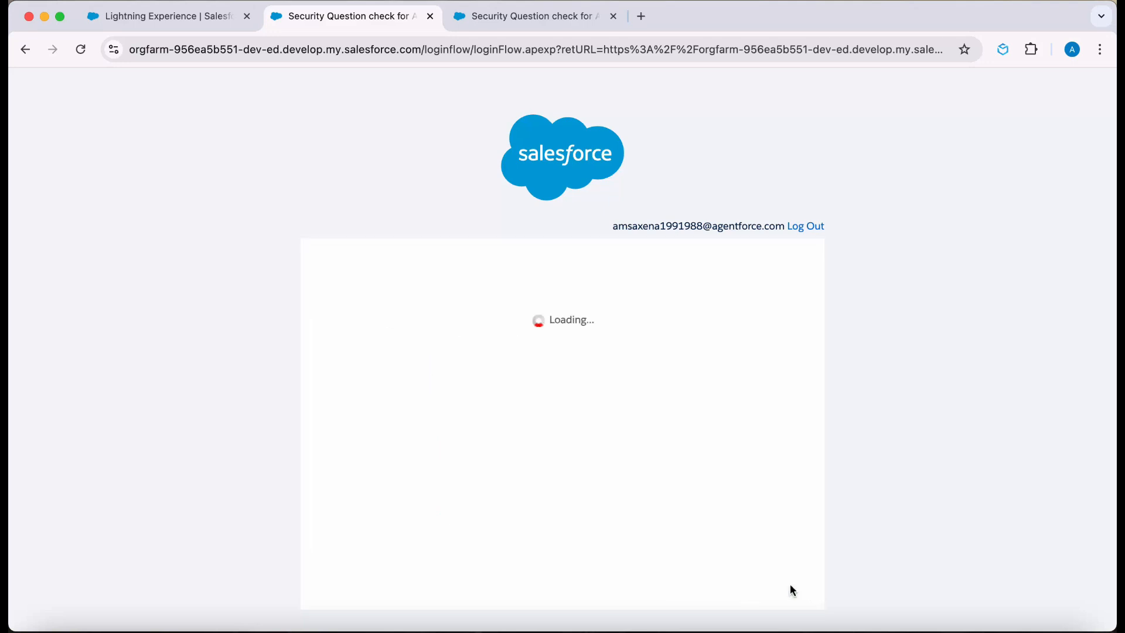
pyautogui.click(786, 376)
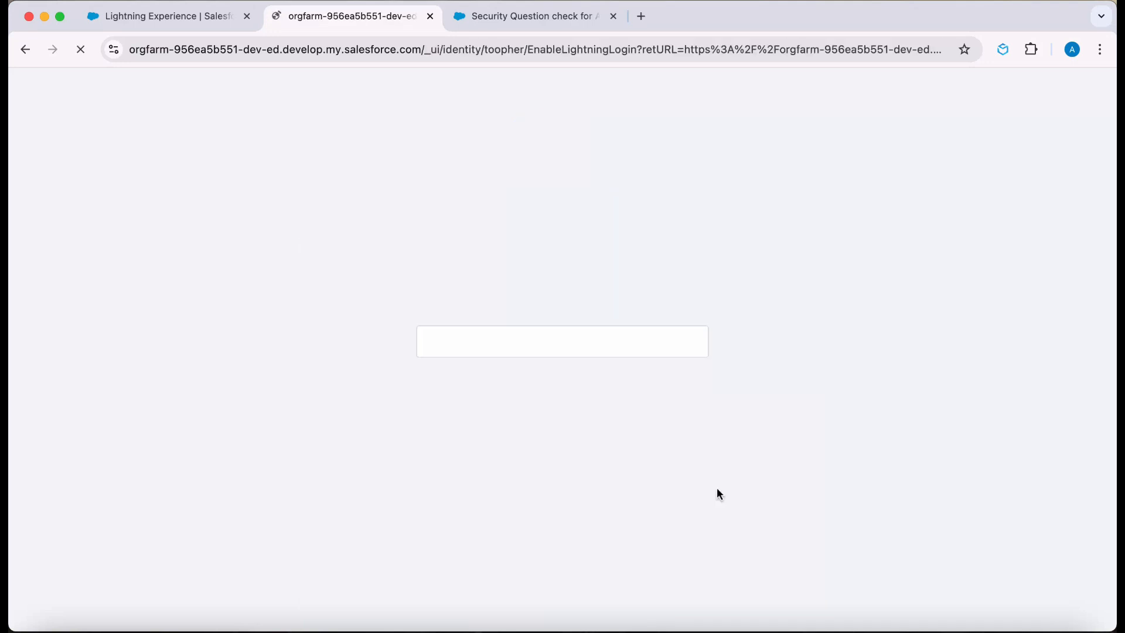
pyautogui.scroll(-1, 413, 518)
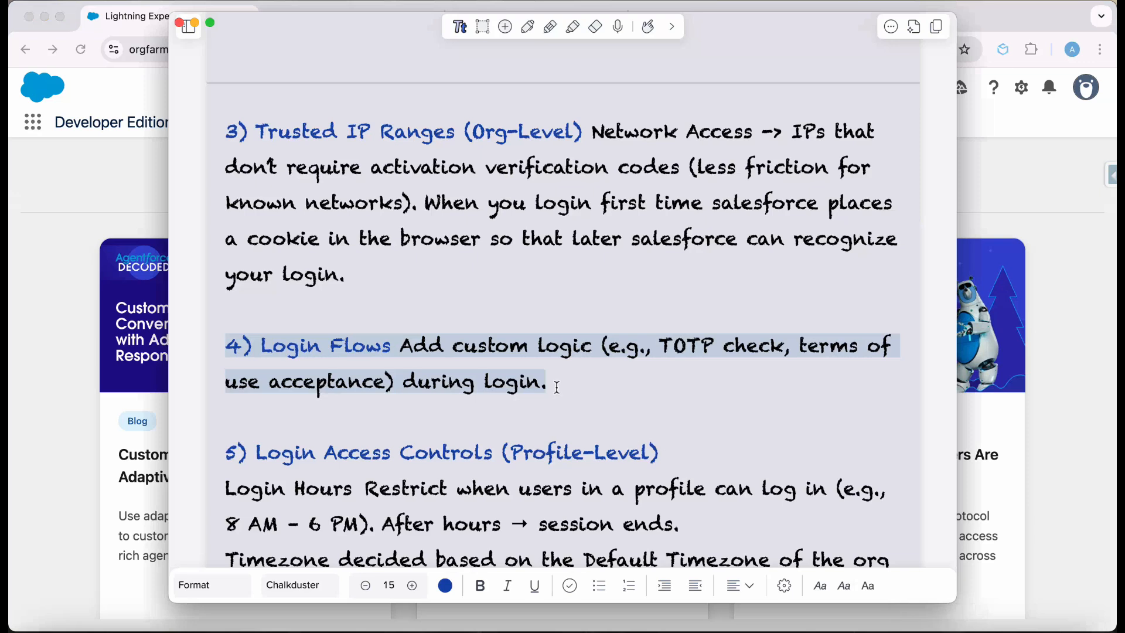
pyautogui.moveTo(547, 384); pyautogui.dragTo(226, 345)
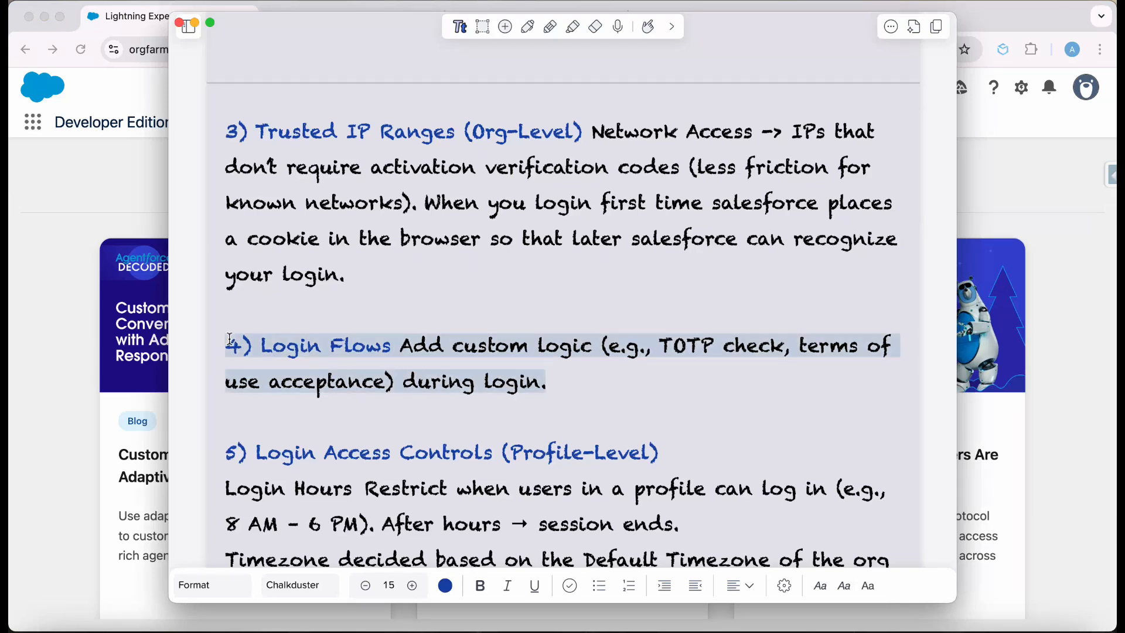
# Paste the behind-the-scenes login explanation after the Login Flows entry and review its steps.
pyautogui.click(587, 380)
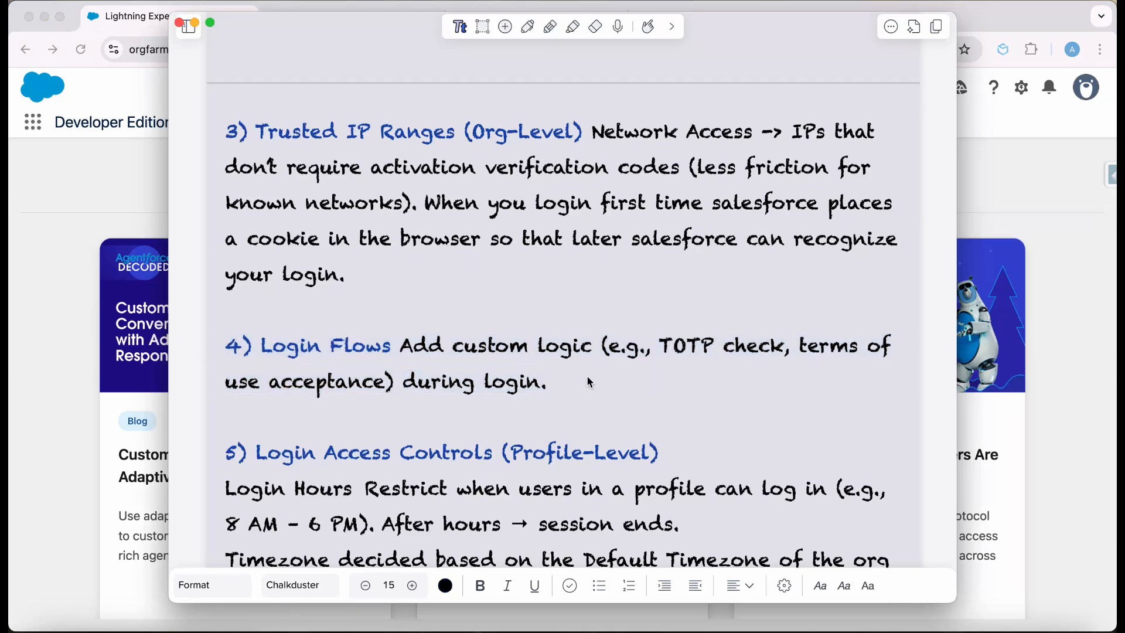
pyautogui.press('super+v')
pyautogui.scroll(-5, 589, 382)
pyautogui.moveTo(227, 251); pyautogui.dragTo(447, 253)
pyautogui.moveTo(227, 287); pyautogui.dragTo(753, 294)
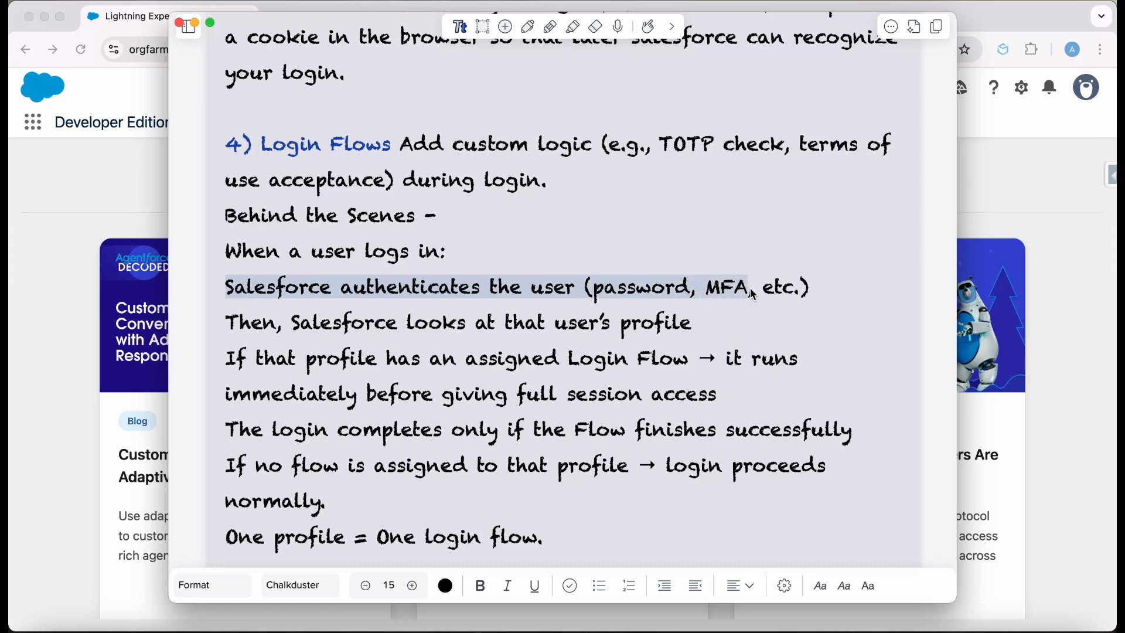
pyautogui.moveTo(229, 324); pyautogui.dragTo(685, 328)
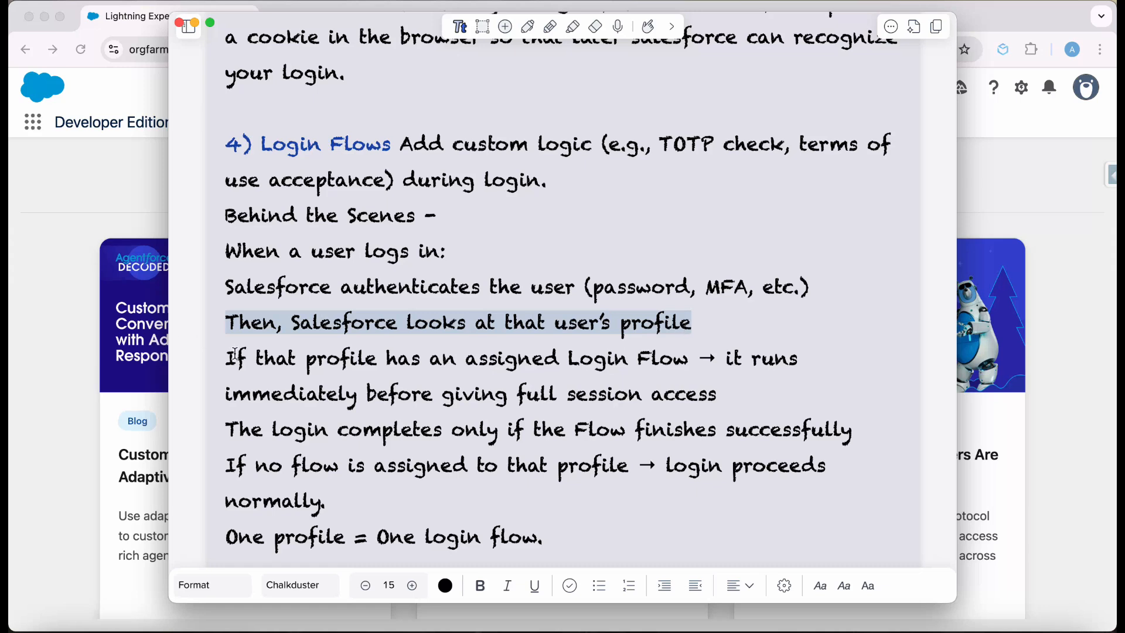
pyautogui.moveTo(235, 355); pyautogui.dragTo(714, 399)
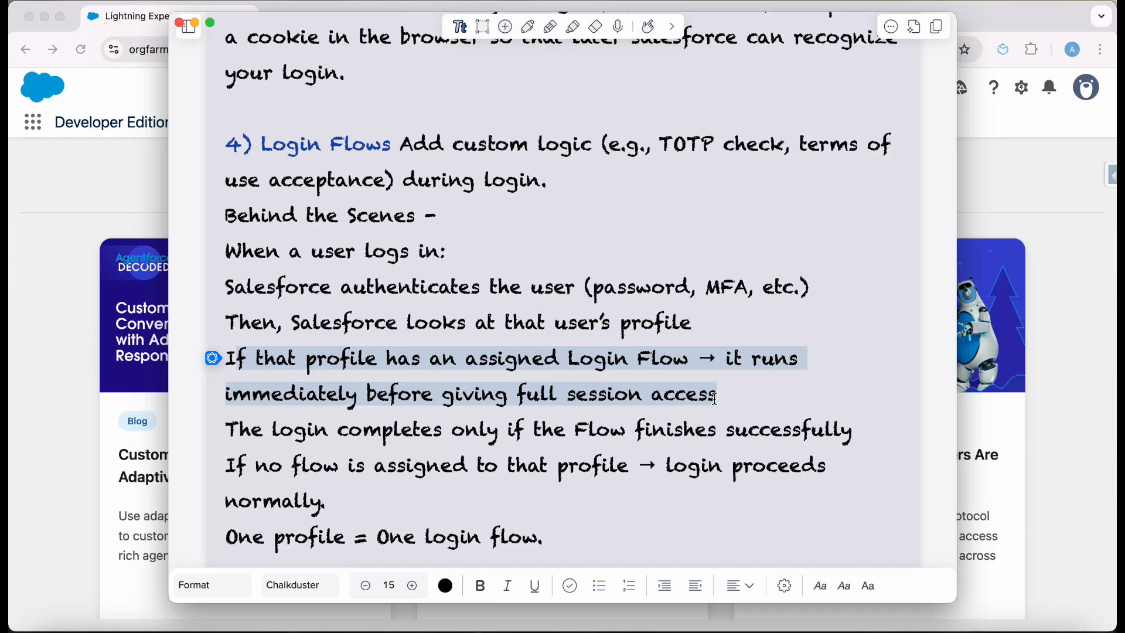
pyautogui.press('Down')
pyautogui.press('Down')
# Highlight 'full session access' and the line 'One profile = One login flow.'.
pyautogui.moveTo(519, 396); pyautogui.dragTo(711, 388)
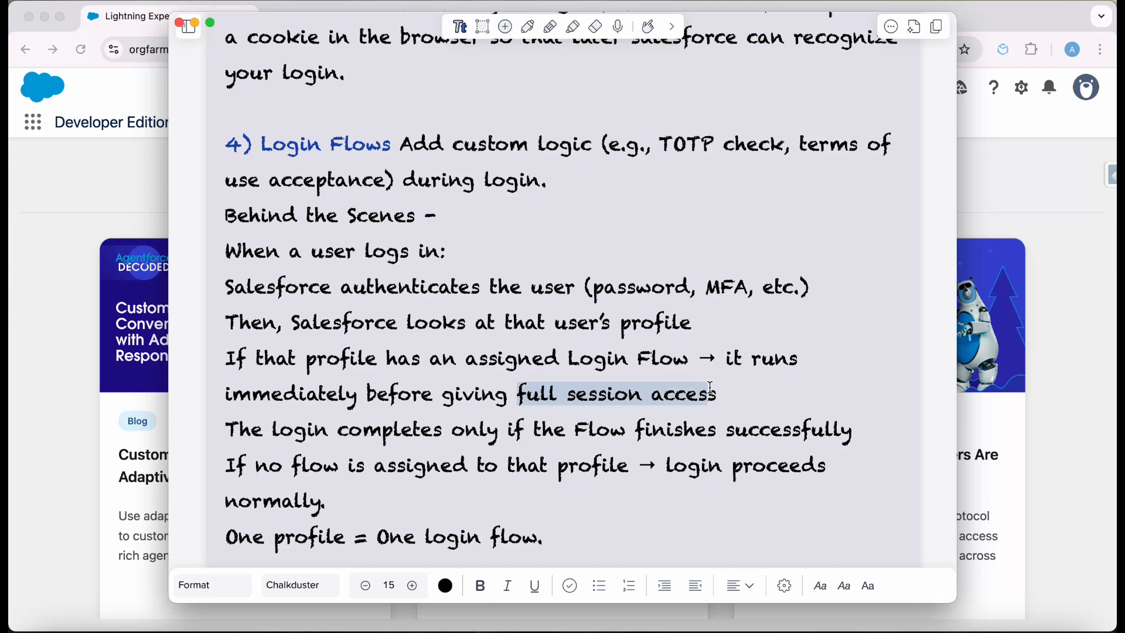
pyautogui.scroll(-3, 710, 388)
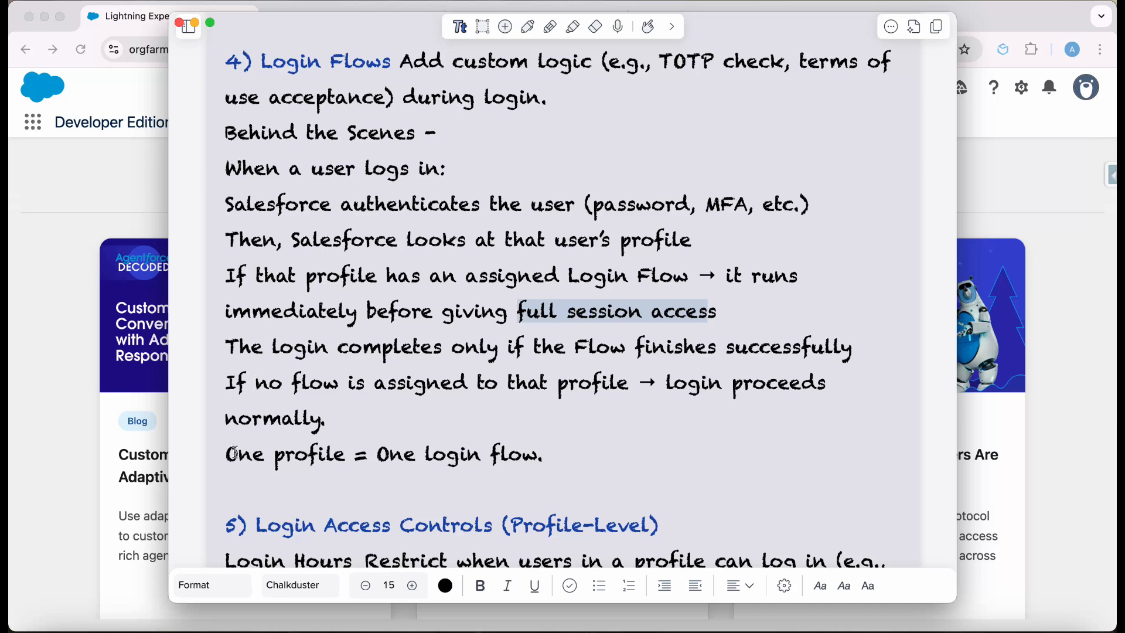
pyautogui.moveTo(228, 454); pyautogui.dragTo(555, 450)
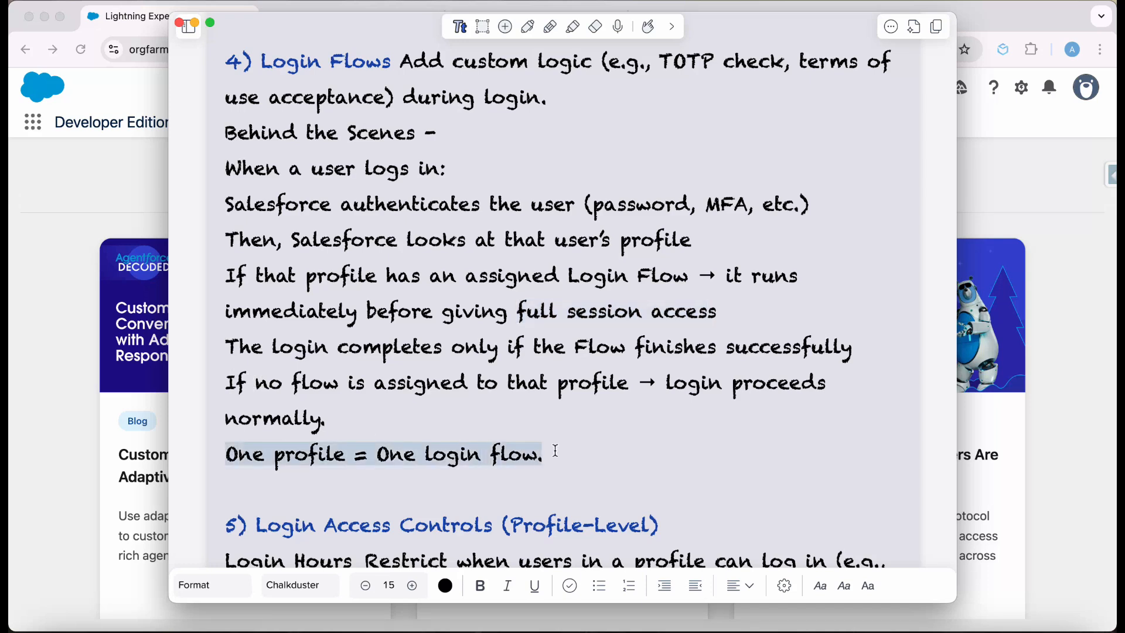
pyautogui.click(555, 451)
pyautogui.scroll(3, 555, 450)
pyautogui.scroll(-5, 556, 451)
pyautogui.scroll(-5, 555, 450)
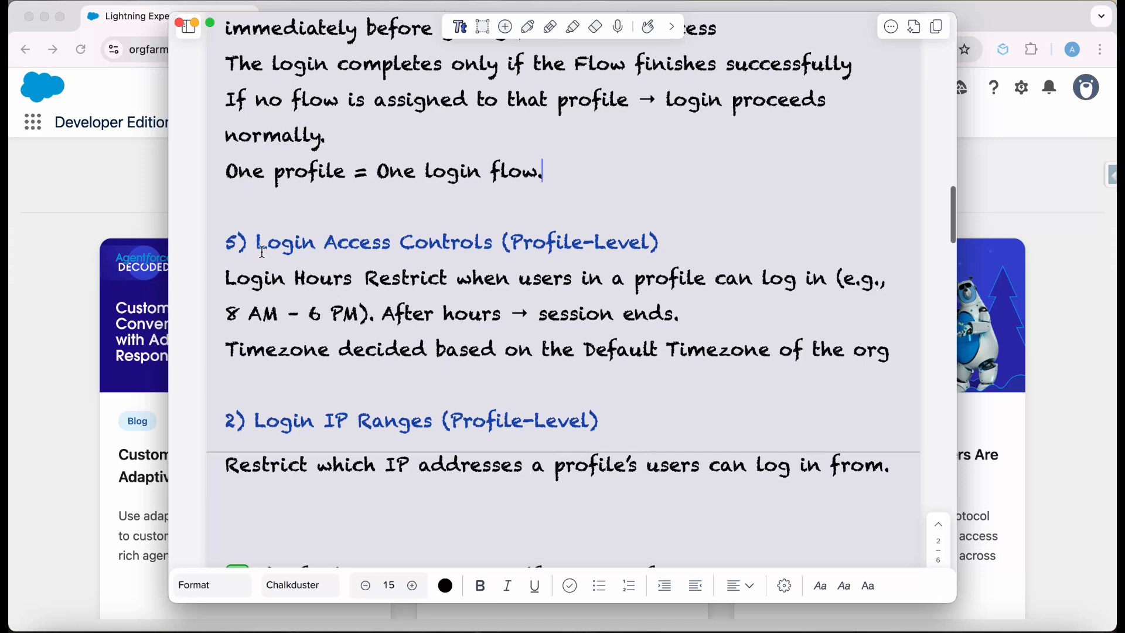
# Select the Login Access Controls and IP ranges sections and their Profile-Level labels.
pyautogui.moveTo(222, 242); pyautogui.dragTo(786, 356)
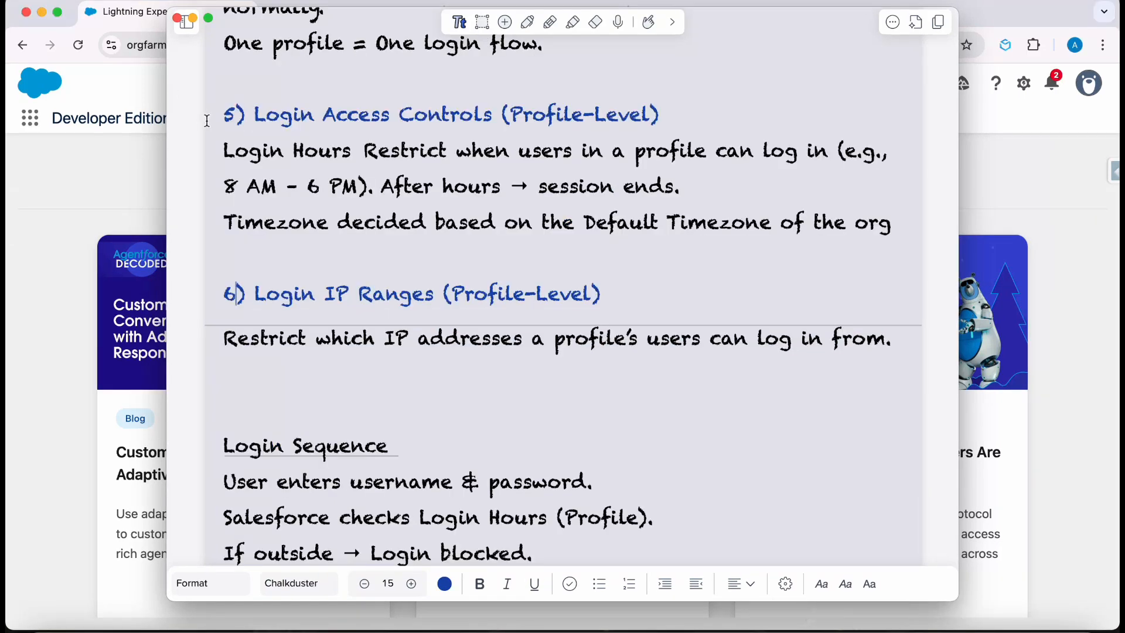
pyautogui.moveTo(224, 115); pyautogui.dragTo(538, 358)
pyautogui.moveTo(609, 294); pyautogui.dragTo(443, 293)
pyautogui.moveTo(669, 115); pyautogui.dragTo(502, 117)
# Use Salesforce Inspector to open the current user's record and its System Administrator profile.
pyautogui.click(1040, 216)
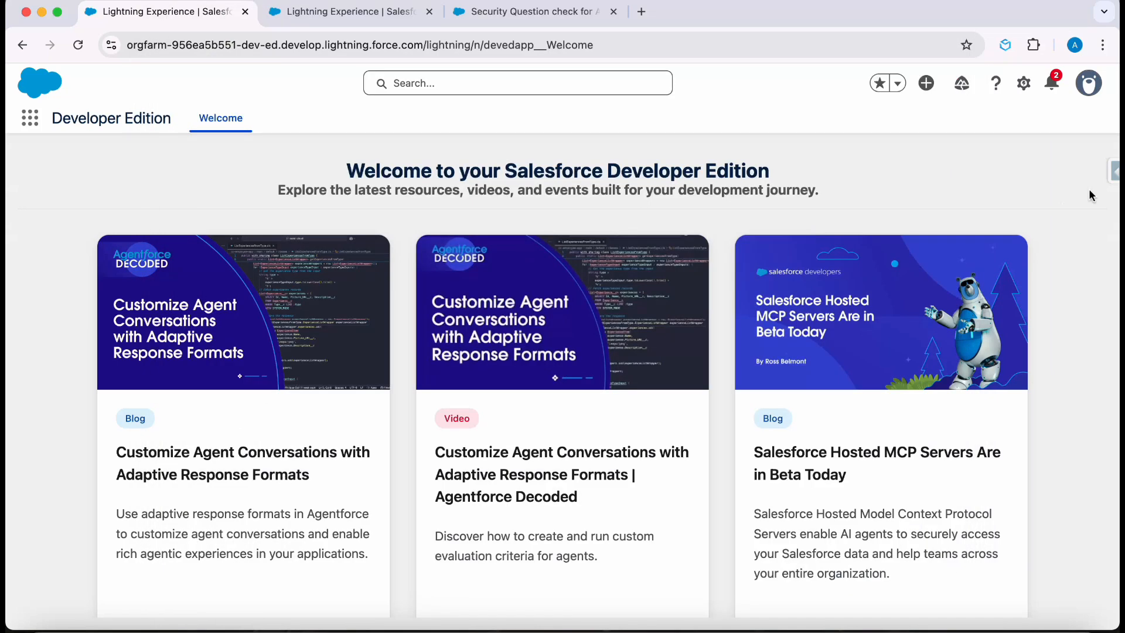
pyautogui.click(968, 276)
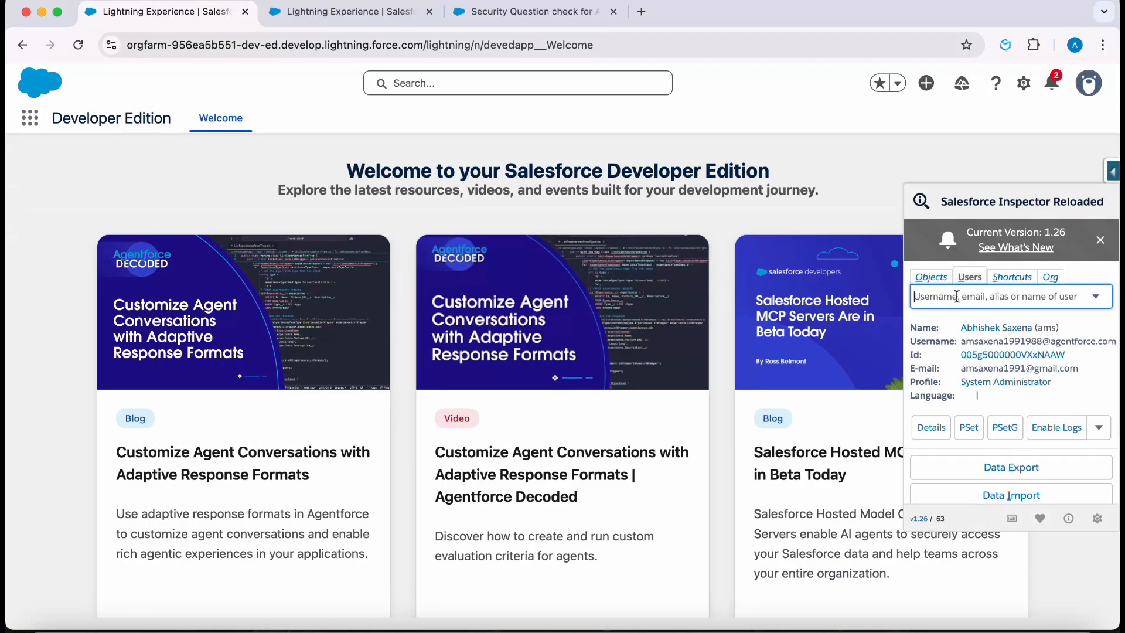
pyautogui.click(932, 428)
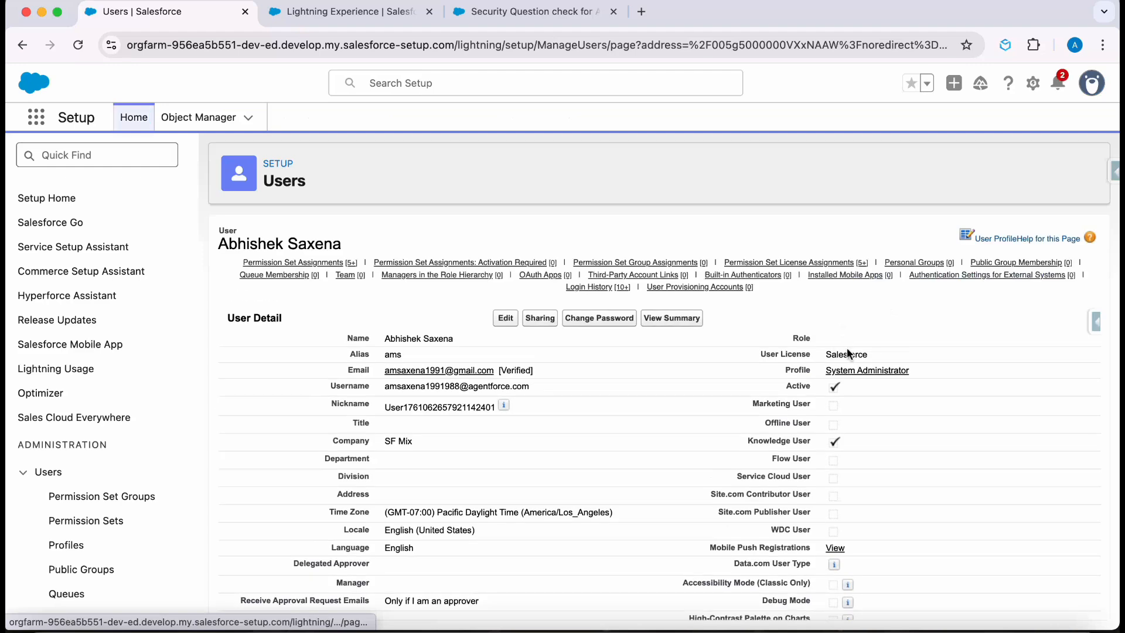
pyautogui.click(854, 372)
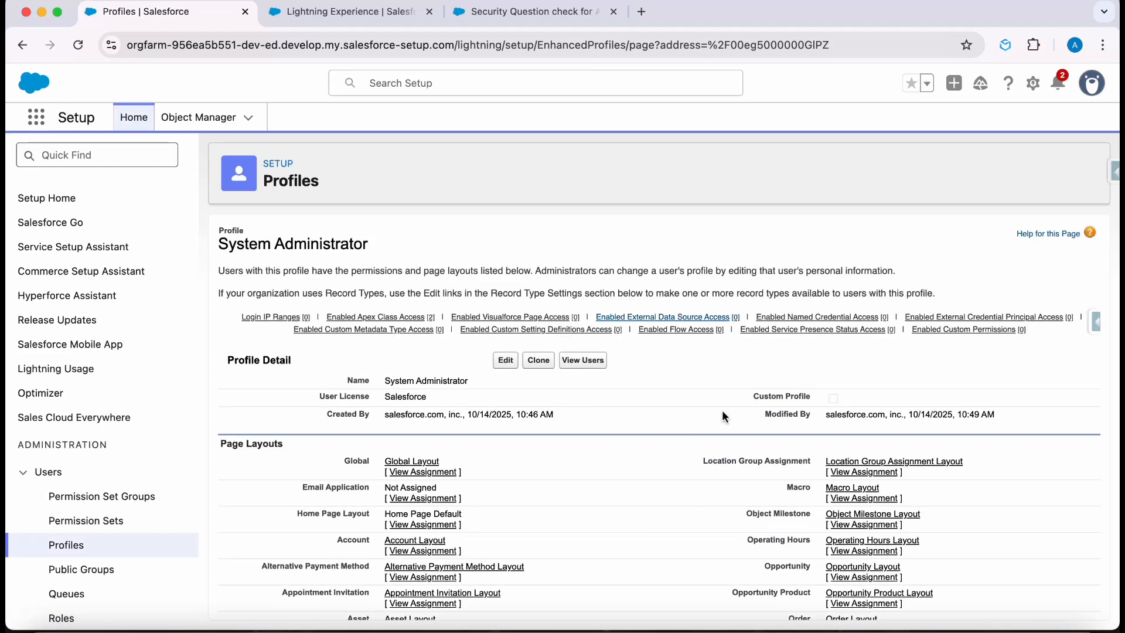
pyautogui.scroll(-1, 609, 566)
pyautogui.scroll(1, 609, 566)
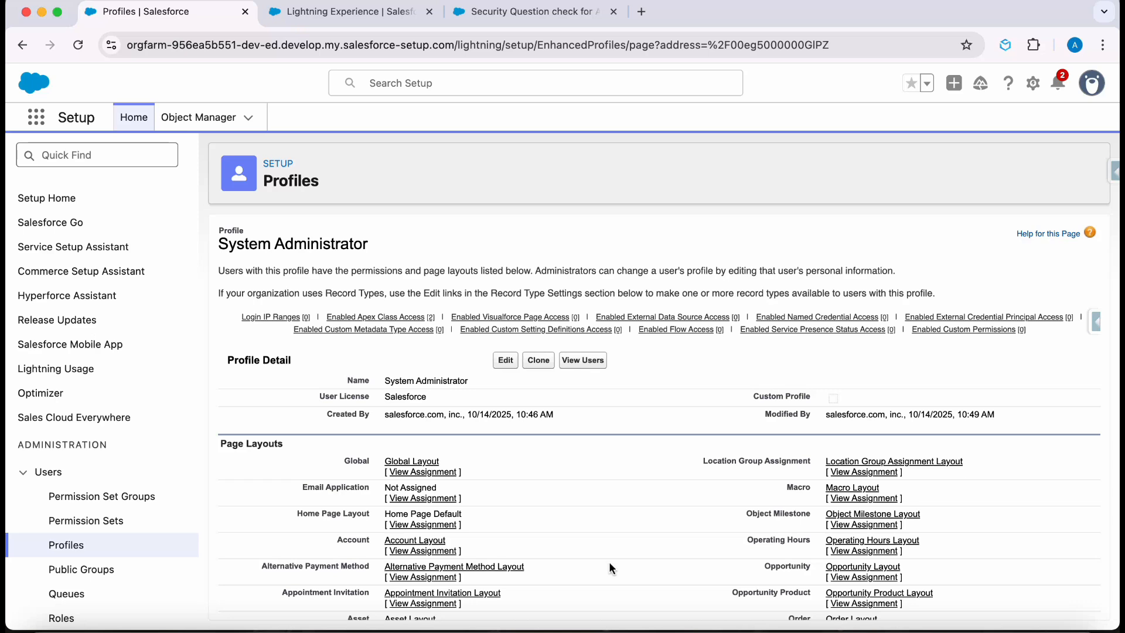
# Clone the System Administrator profile as 'Custom Sys Admin' and save it.
pyautogui.rightClick(544, 364)
pyautogui.click(528, 359)
pyautogui.click(530, 360)
pyautogui.write('Cus')
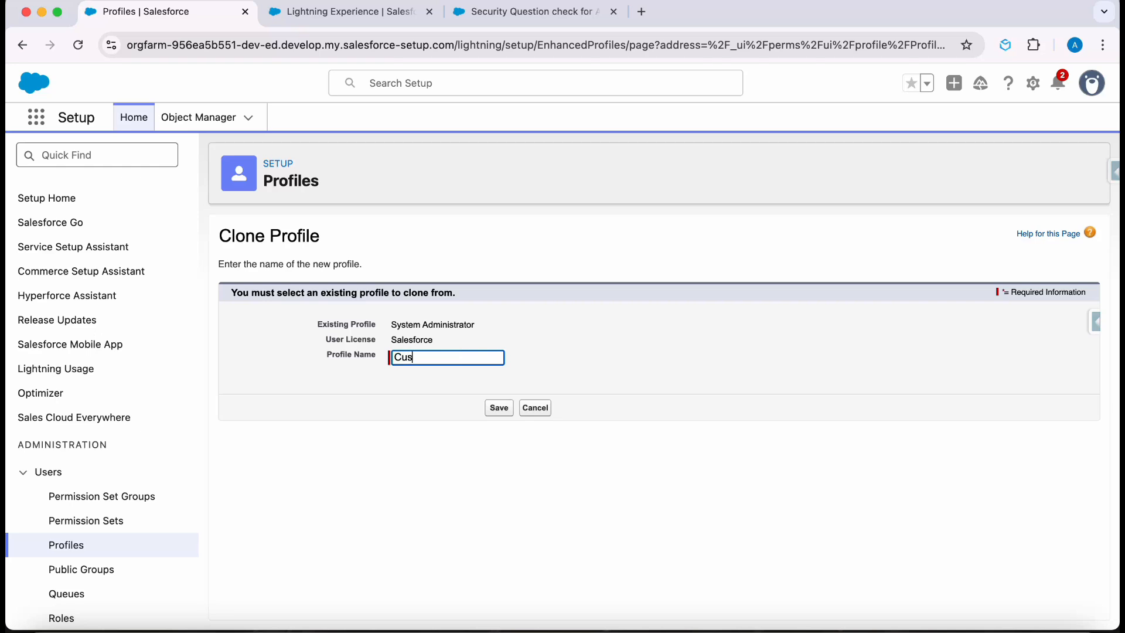
pyautogui.write('tom Sys Admin')
pyautogui.click(498, 407)
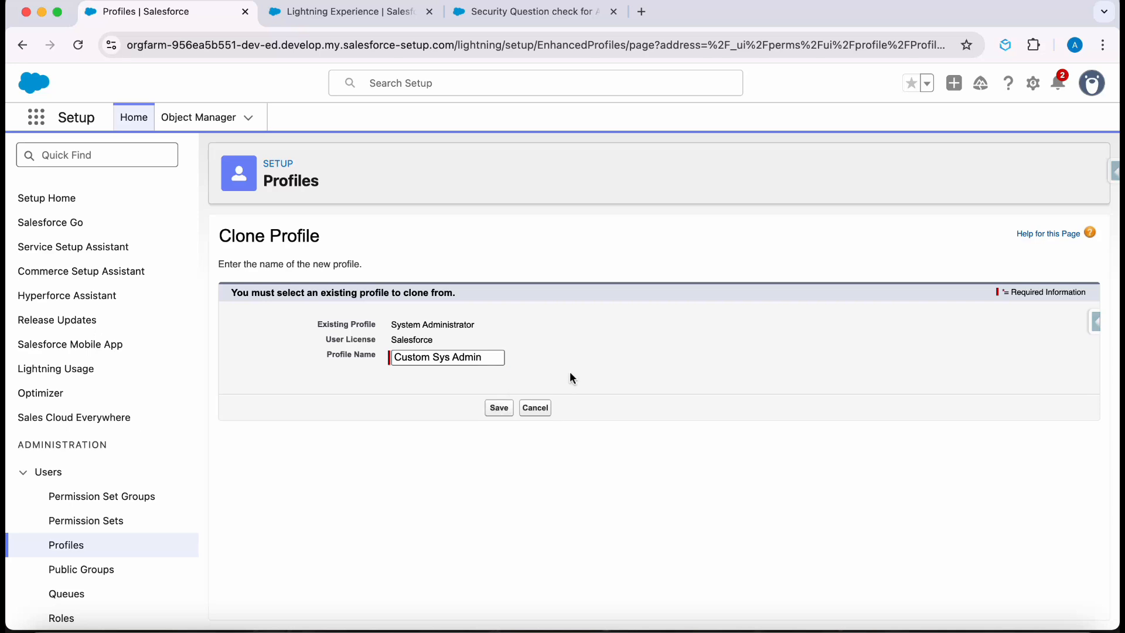
pyautogui.scroll(-2, 513, 507)
pyautogui.scroll(2, 513, 501)
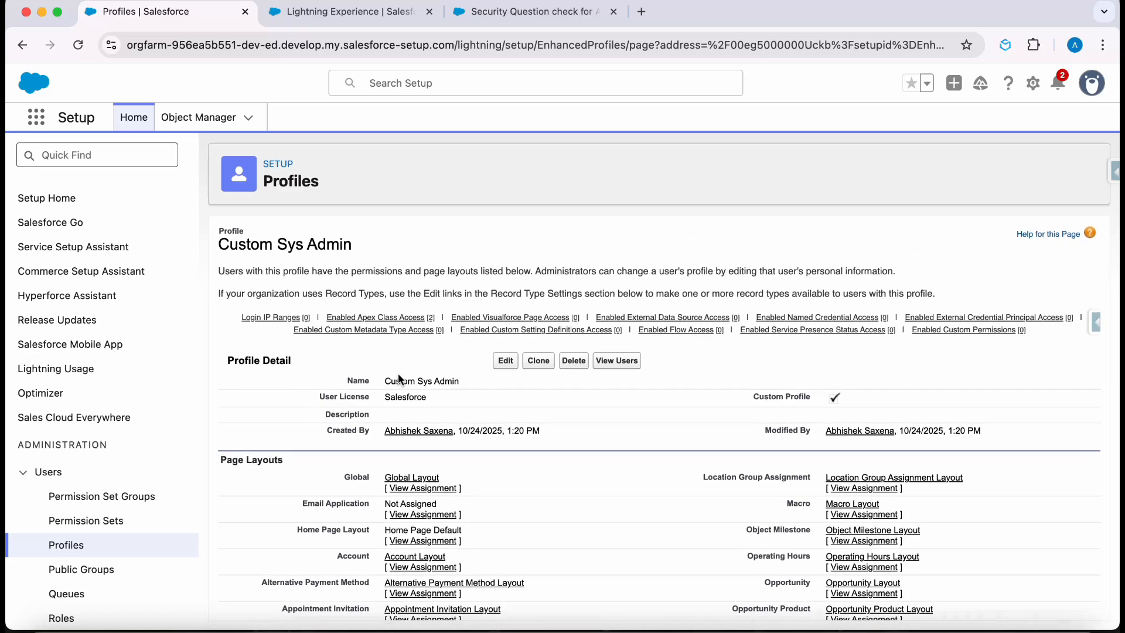
pyautogui.scroll(-10, 456, 460)
pyautogui.scroll(10, 455, 461)
pyautogui.scroll(-20, 456, 460)
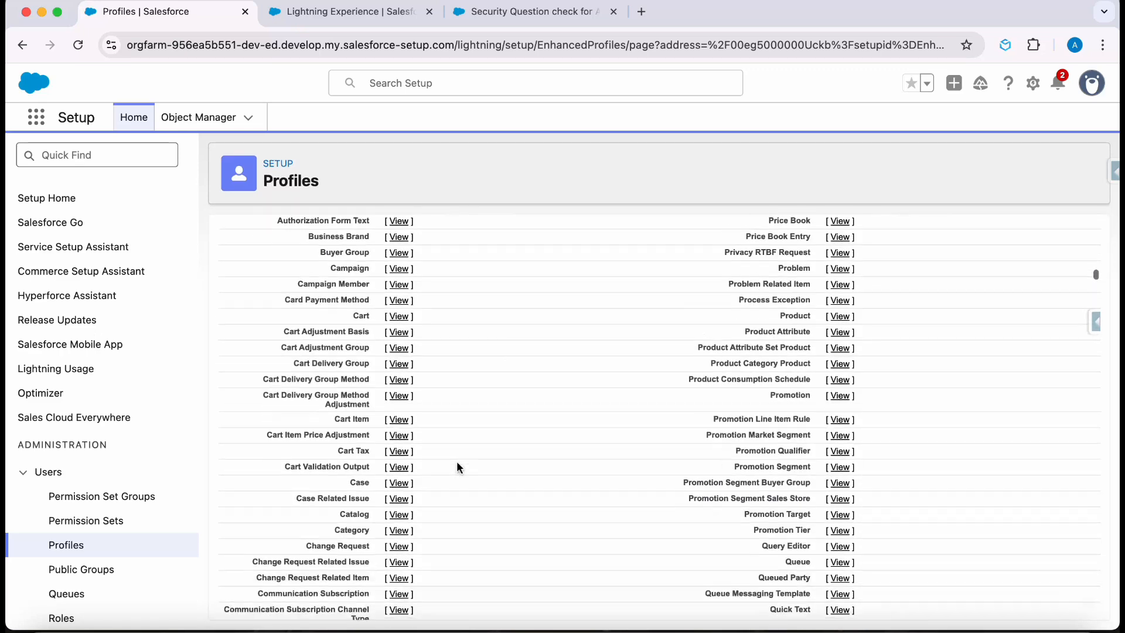
pyautogui.scroll(20, 455, 460)
# Enable Enhanced Profile User Interface in User Management Settings, then return to the Custom Sys Admin profile.
pyautogui.click(112, 156)
pyautogui.write('user m')
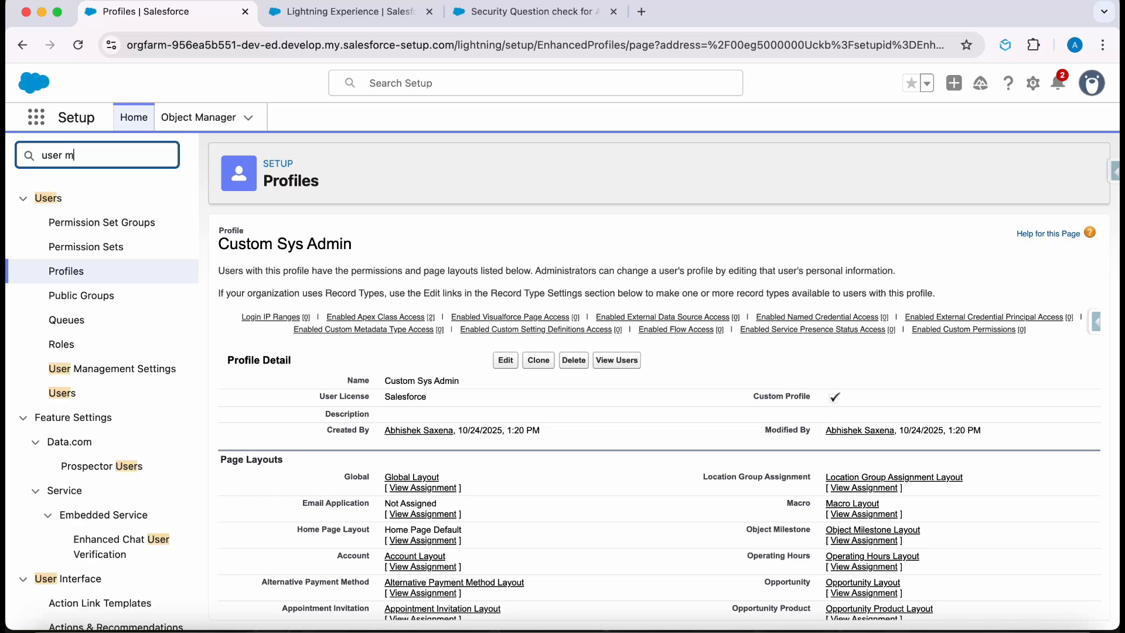
pyautogui.click(109, 222)
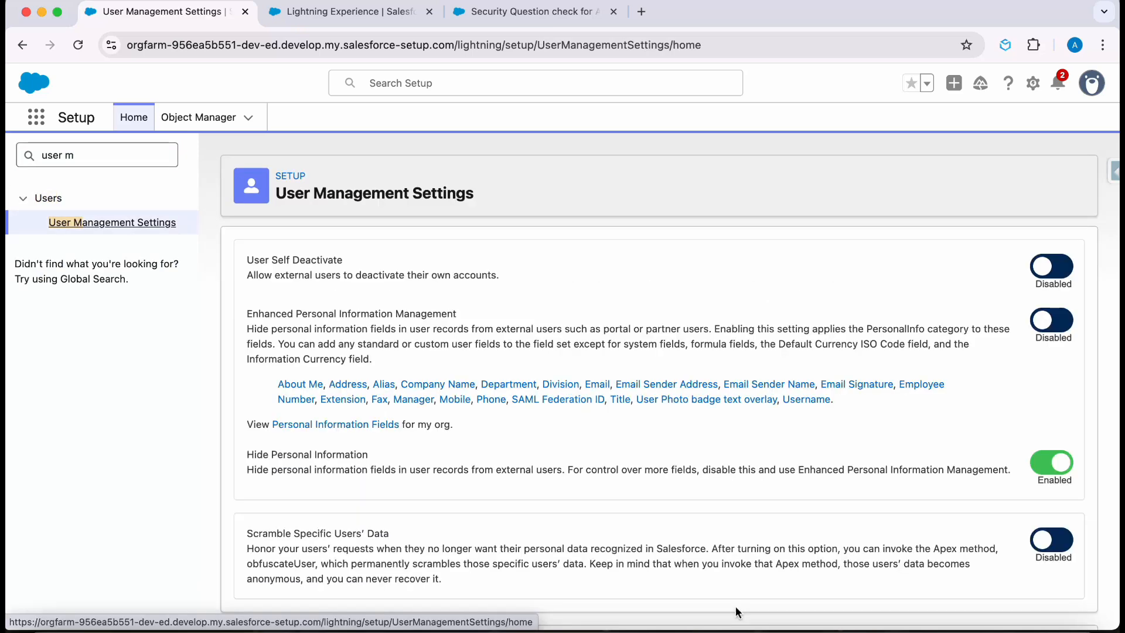
pyautogui.scroll(-3, 736, 605)
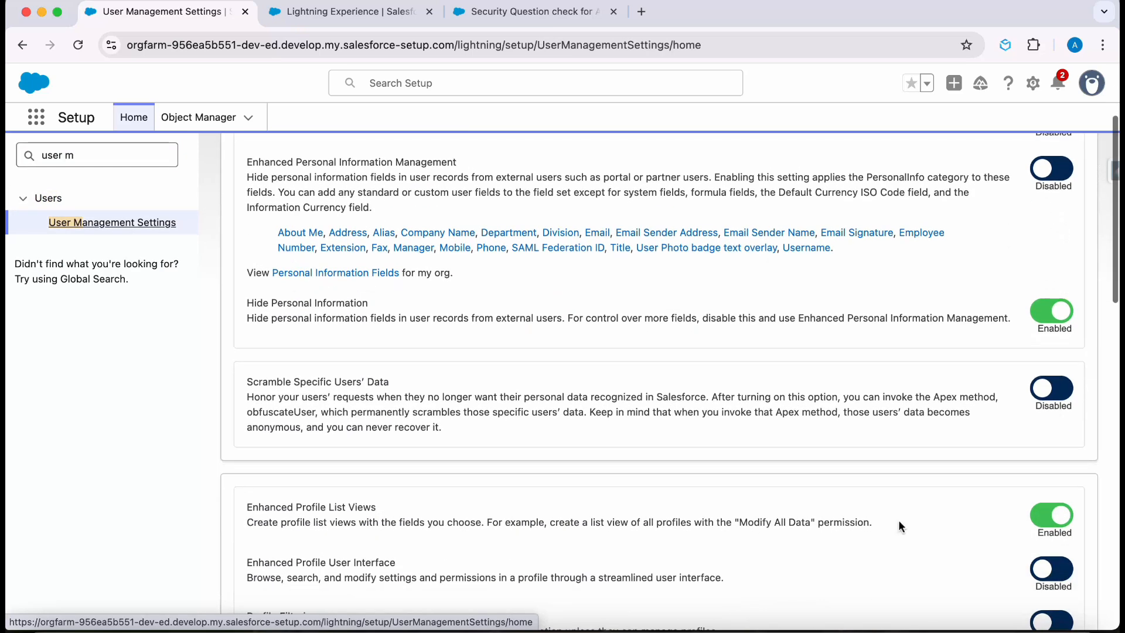
pyautogui.scroll(-2, 898, 519)
pyautogui.click(1052, 480)
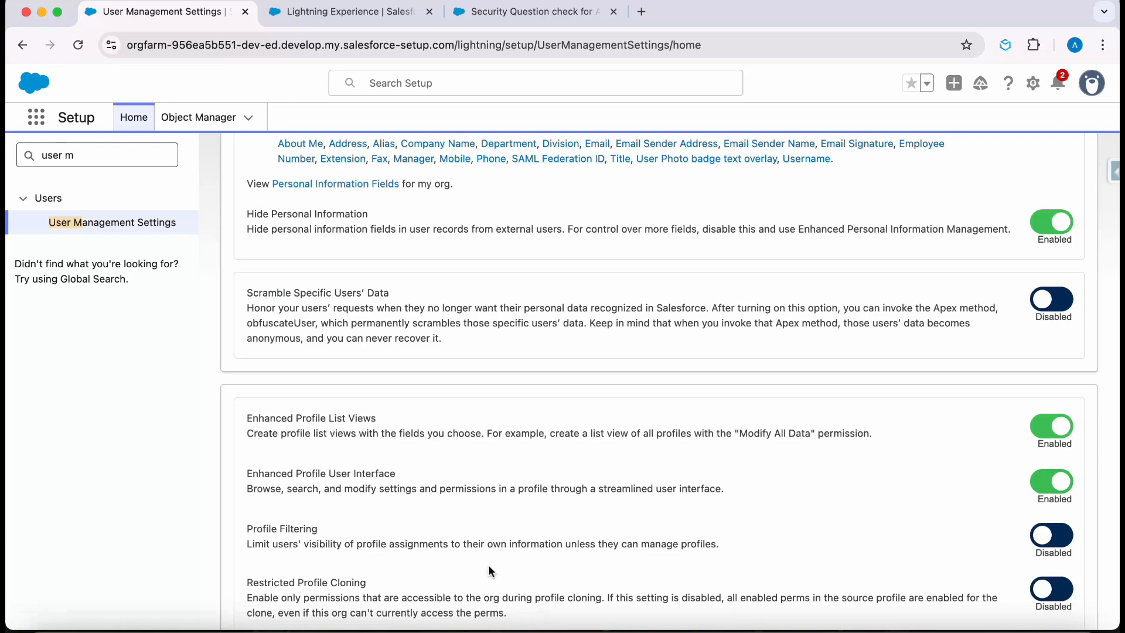
pyautogui.moveTo(260, 473); pyautogui.dragTo(726, 489)
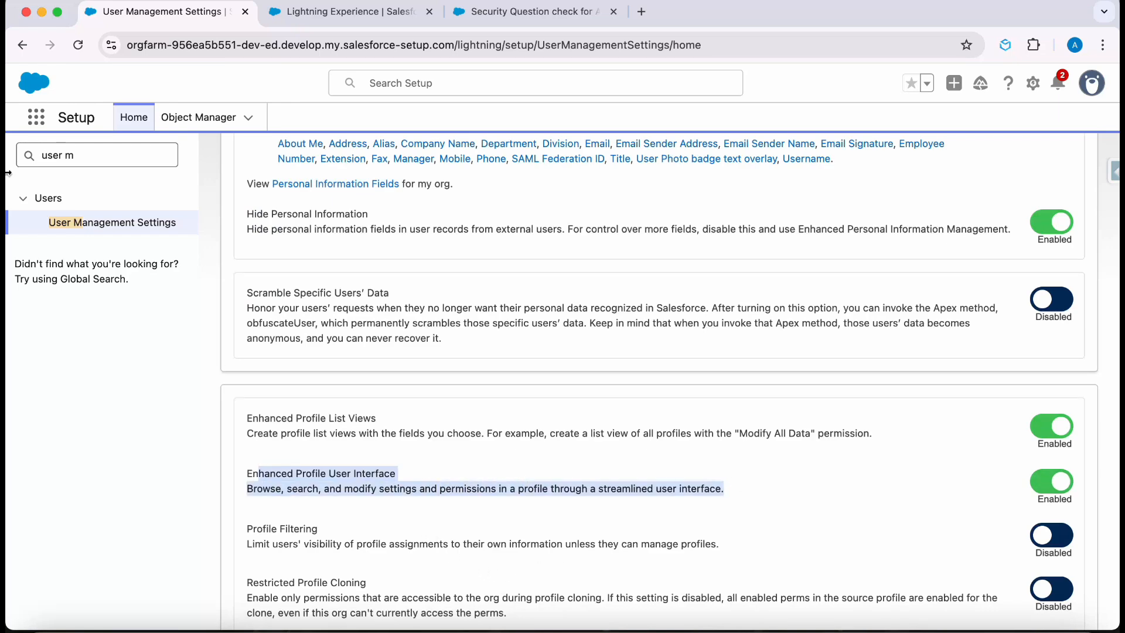
pyautogui.click(21, 46)
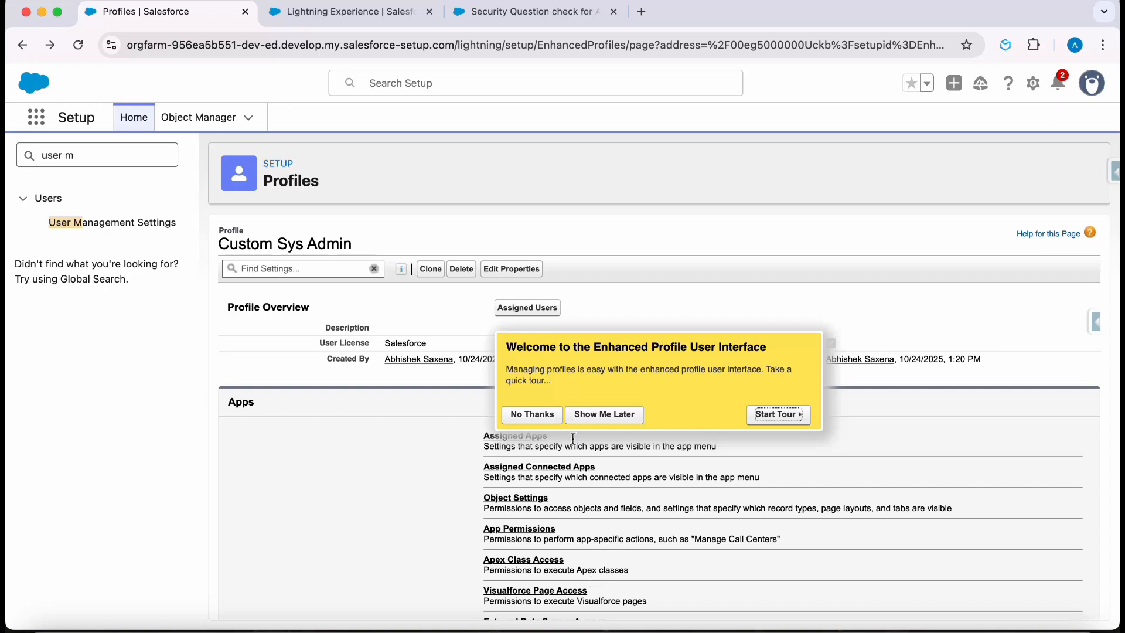
# Dismiss the Custom Sys Admin profile's welcome tour and open its Login Hours page from System.
pyautogui.click(533, 415)
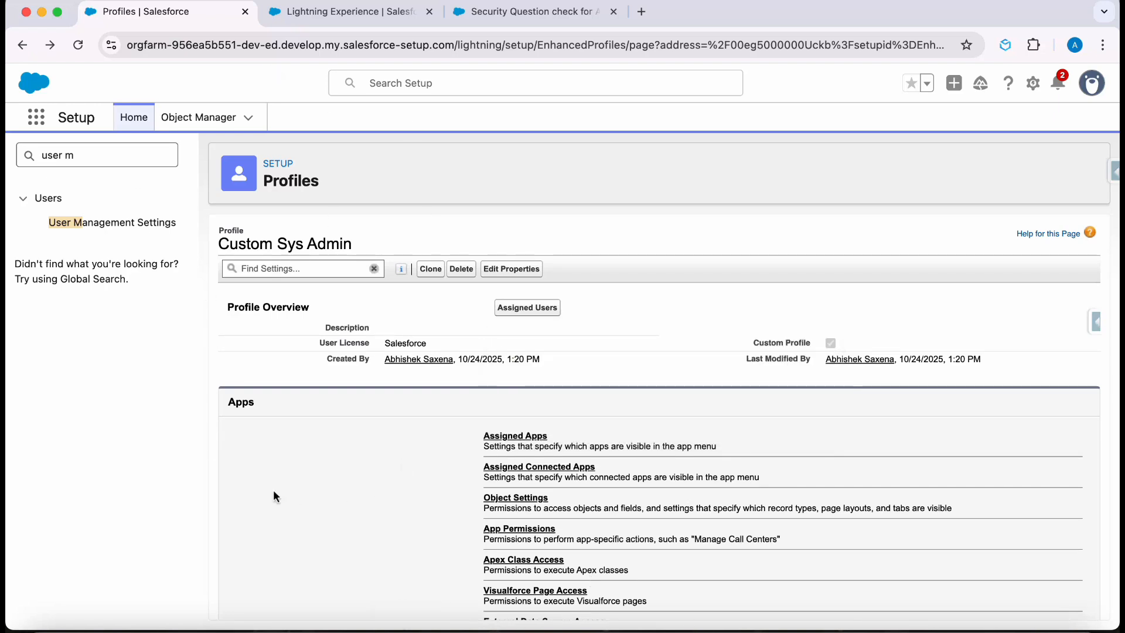
pyautogui.scroll(-10, 272, 489)
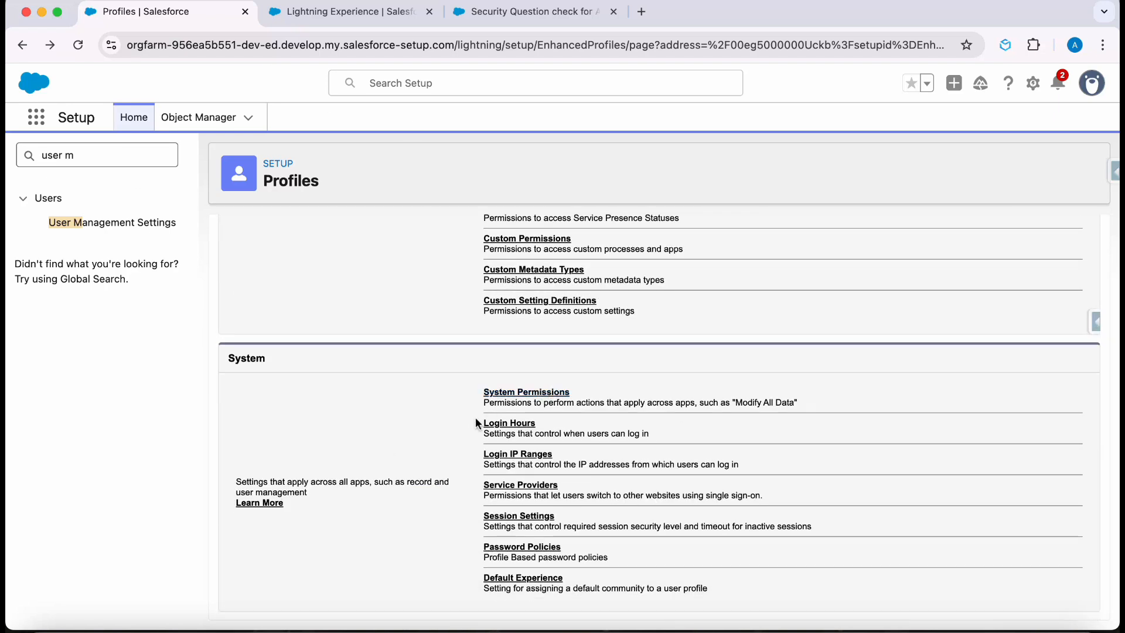
pyautogui.moveTo(451, 423); pyautogui.dragTo(732, 467)
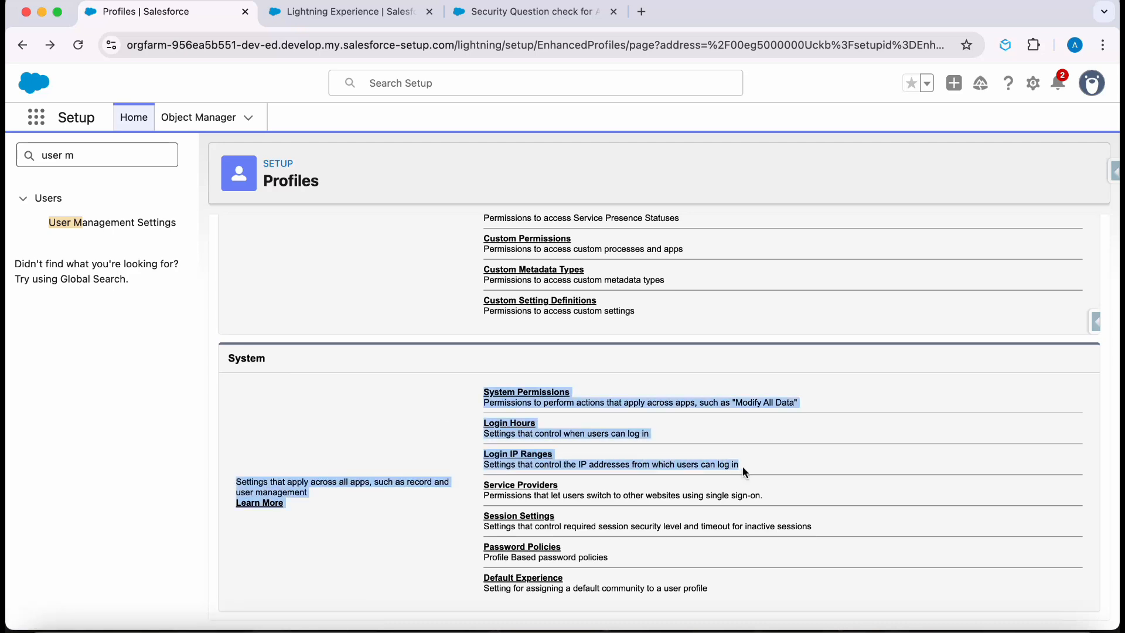
pyautogui.click(742, 465)
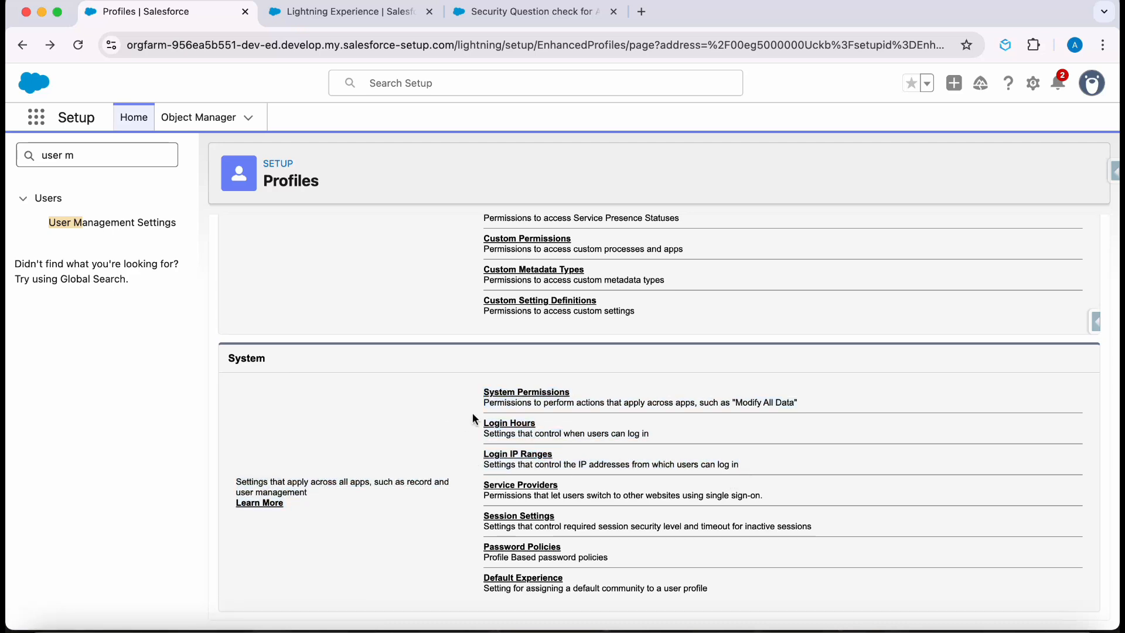
pyautogui.moveTo(472, 414); pyautogui.dragTo(656, 429)
pyautogui.moveTo(455, 484); pyautogui.dragTo(748, 465)
pyautogui.click(747, 462)
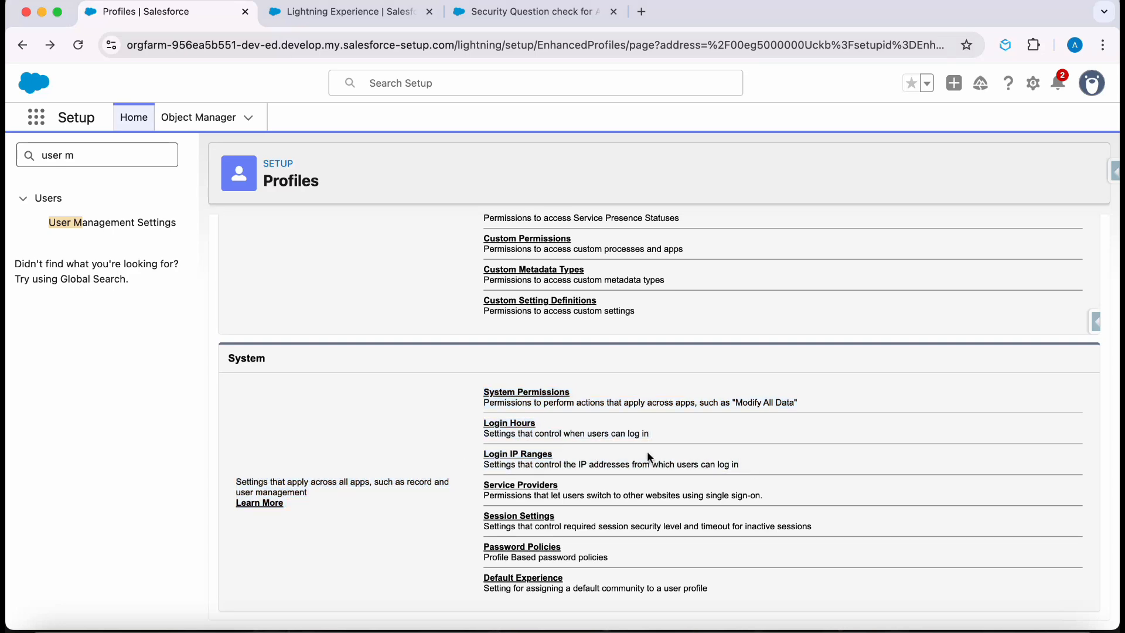
pyautogui.click(495, 424)
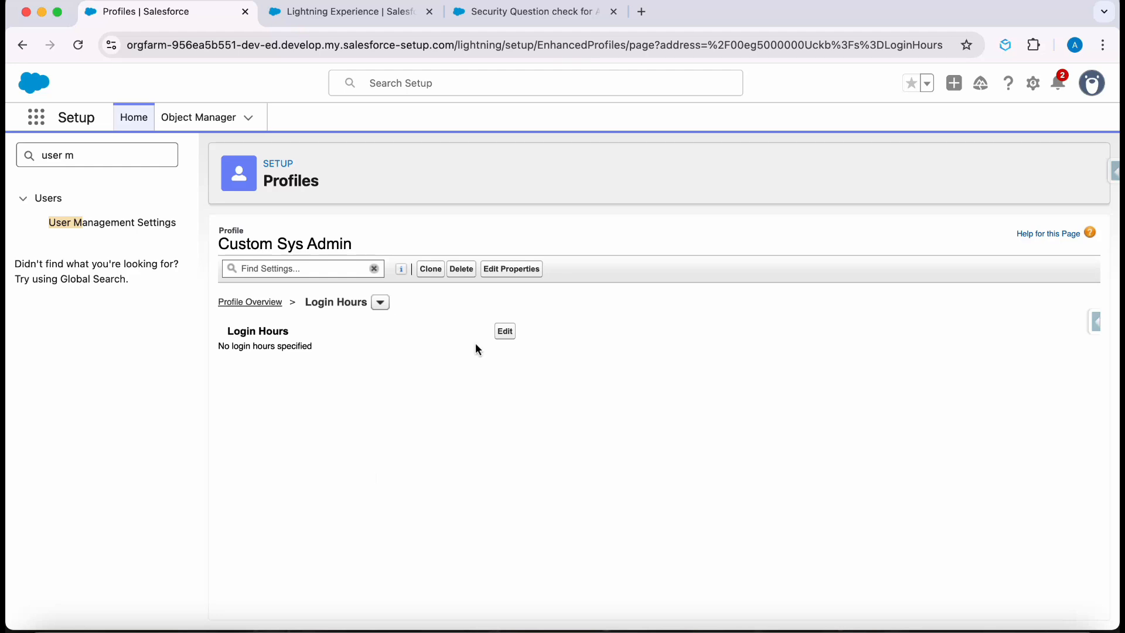
# Restrict Sunday login hours to 9:00 AM through 12:00 PM and save.
pyautogui.click(505, 331)
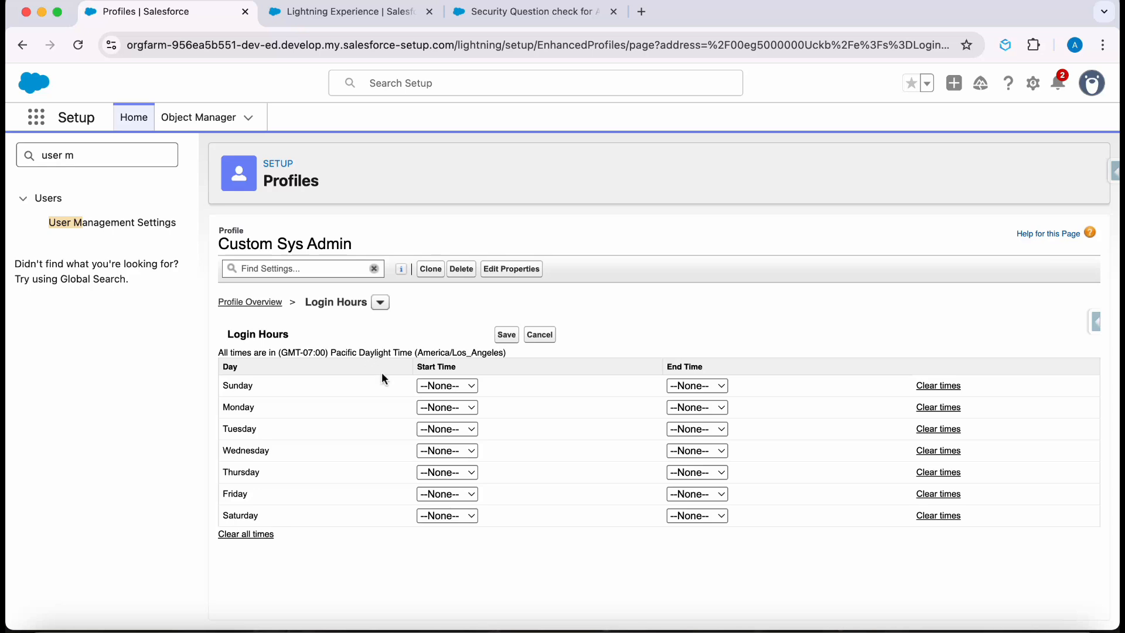
pyautogui.click(438, 388)
pyautogui.click(438, 405)
pyautogui.click(455, 391)
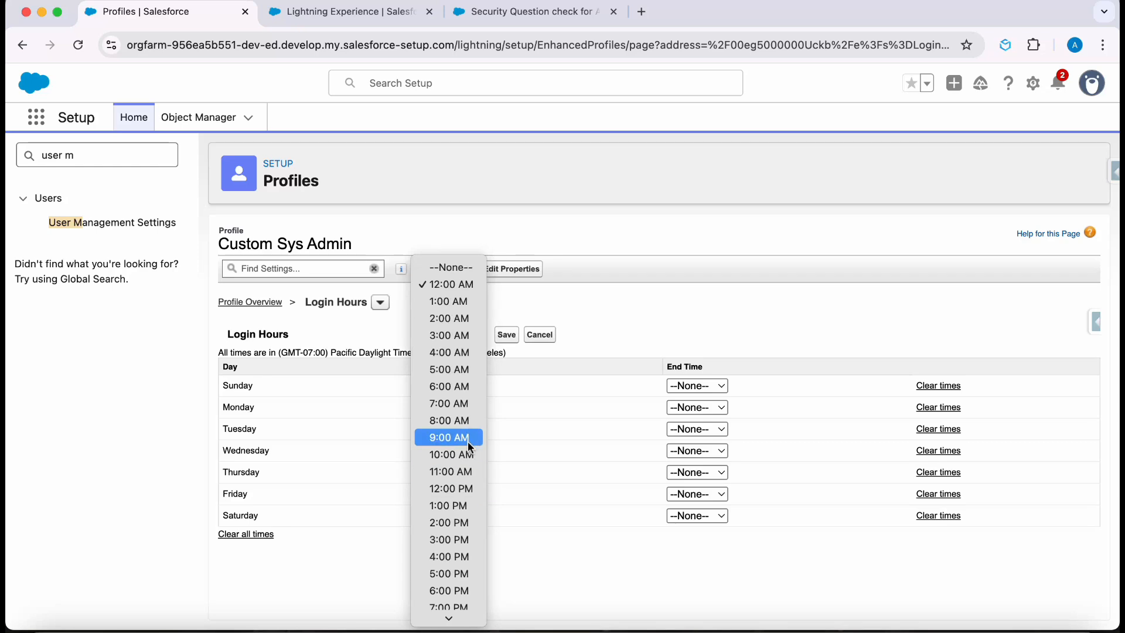
pyautogui.click(450, 435)
pyautogui.click(721, 386)
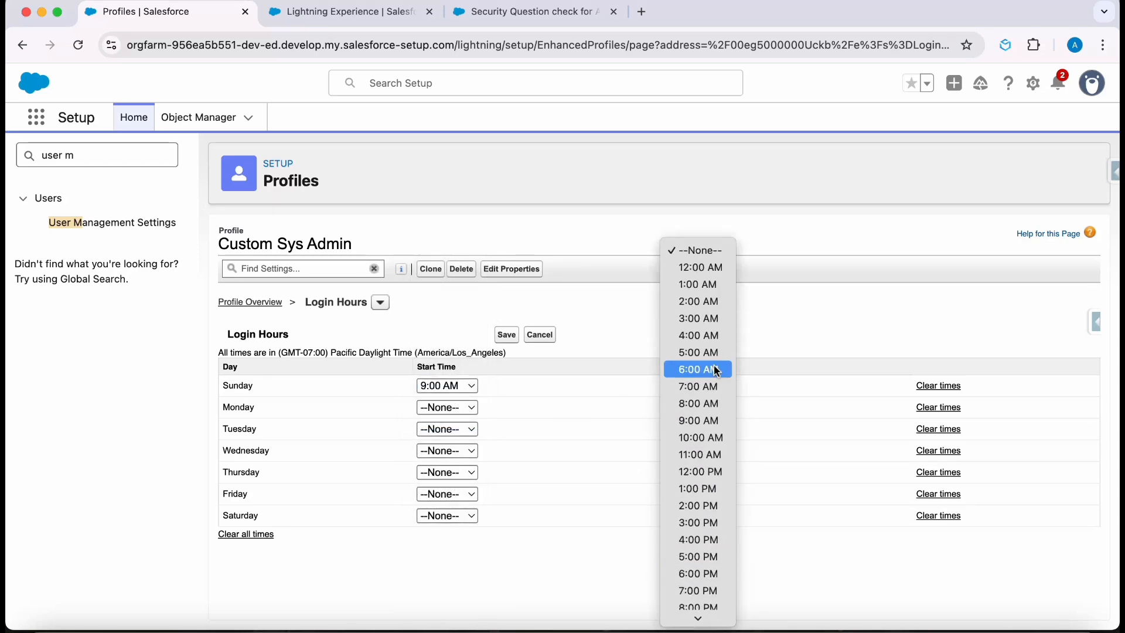
pyautogui.click(717, 472)
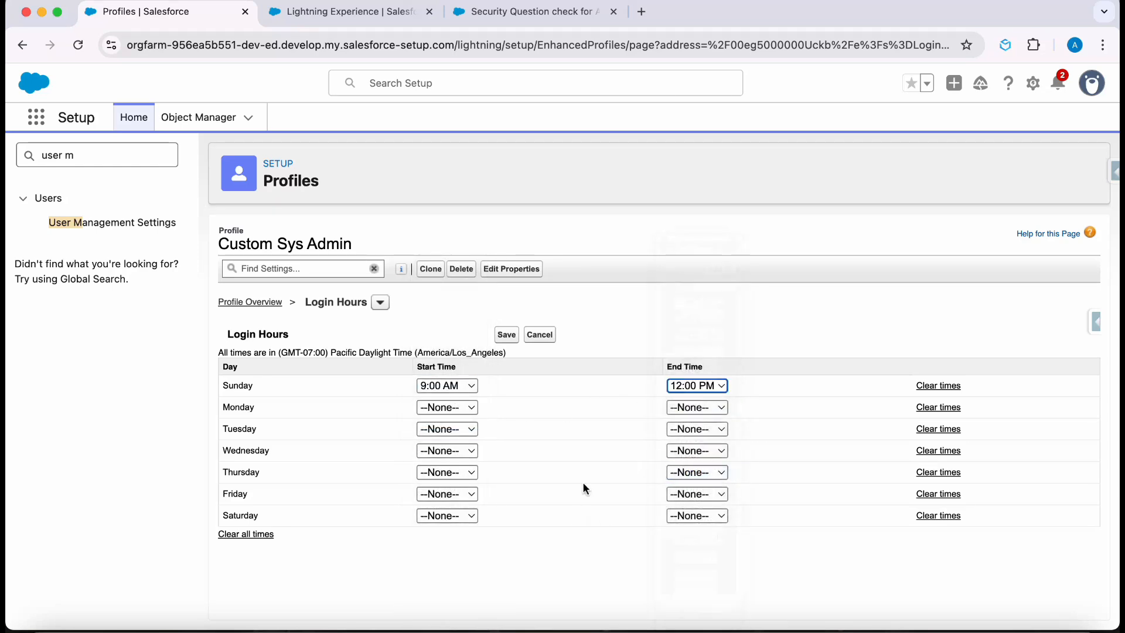
pyautogui.click(590, 413)
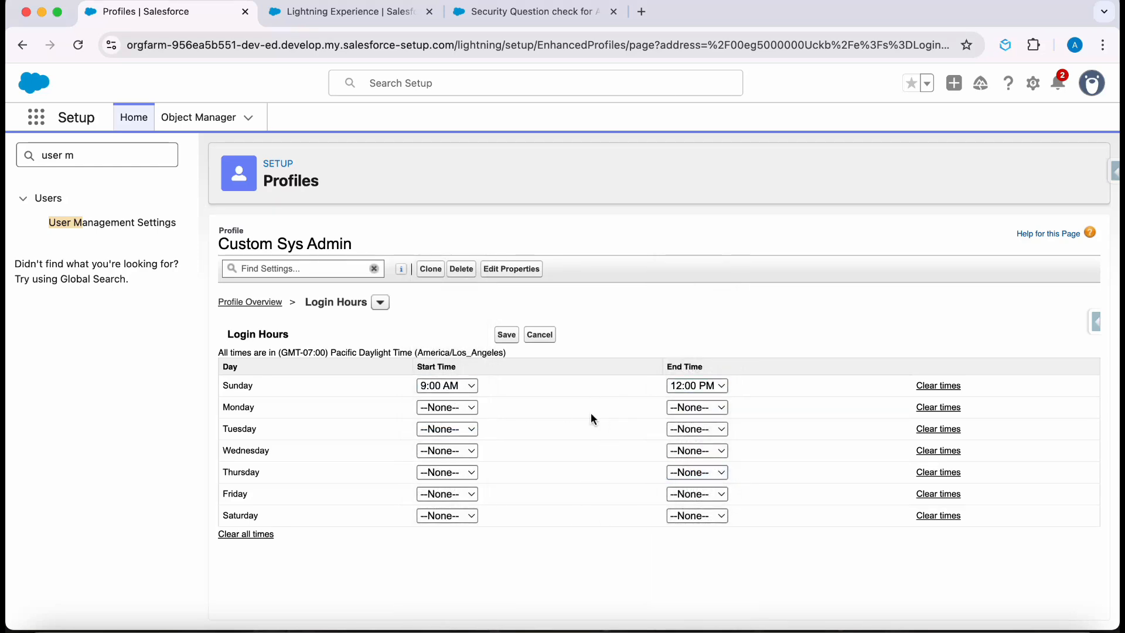
pyautogui.click(507, 337)
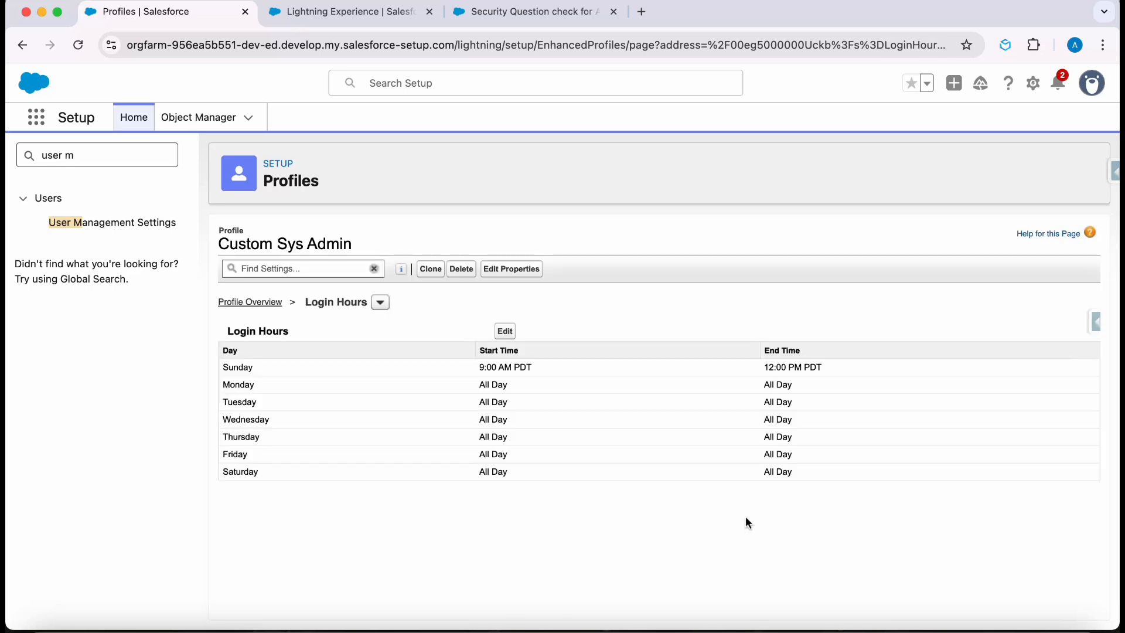
# Review the saved Sunday start and end times and the PDT time zone label.
pyautogui.moveTo(477, 367); pyautogui.dragTo(821, 367)
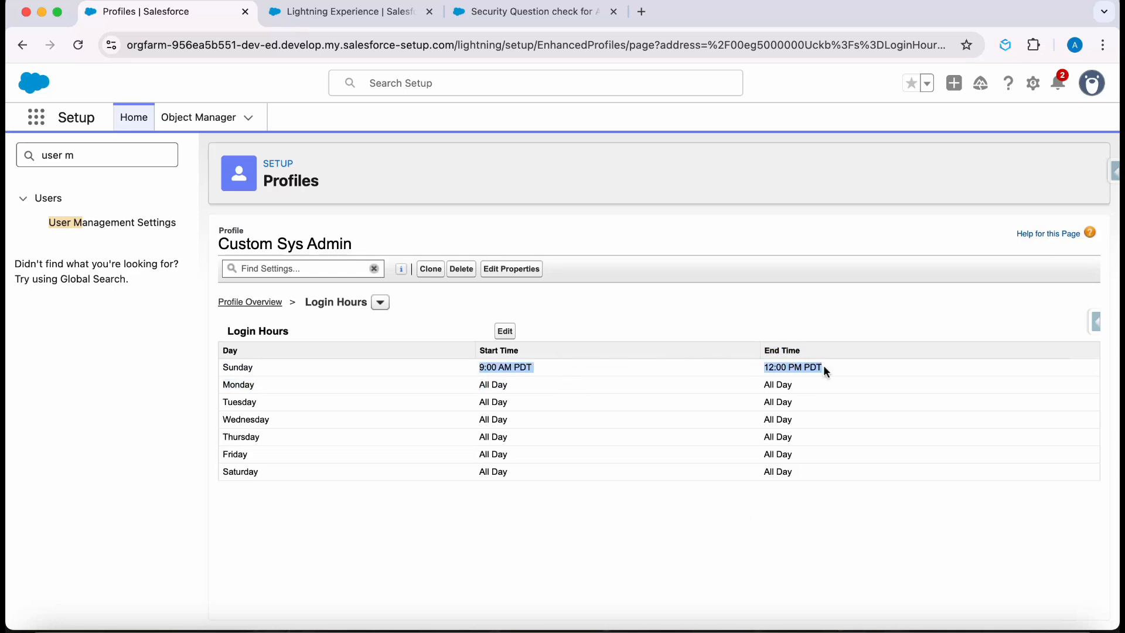
pyautogui.click(496, 354)
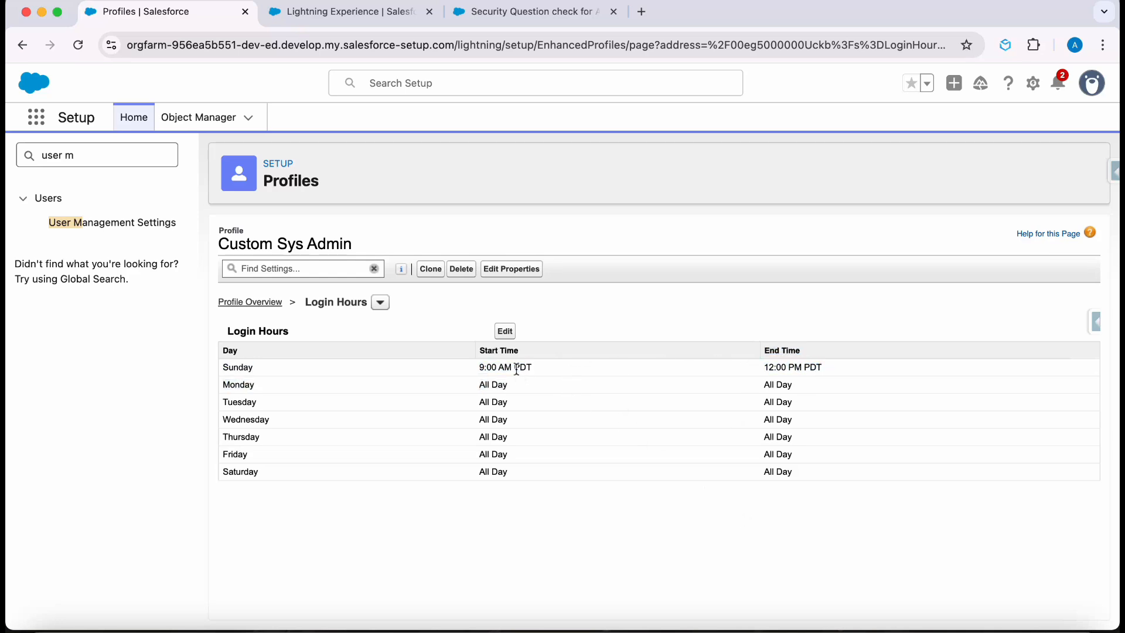
pyautogui.moveTo(515, 367); pyautogui.dragTo(530, 365)
pyautogui.click(89, 156)
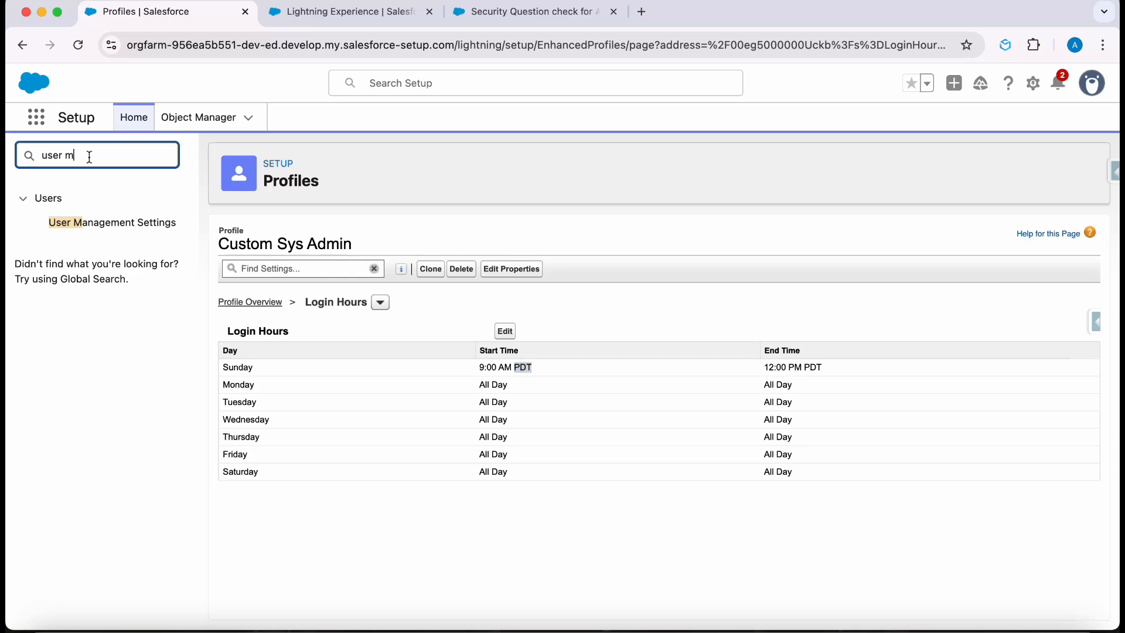
pyautogui.click(537, 441)
pyautogui.tripleClick(104, 145)
pyautogui.write('company')
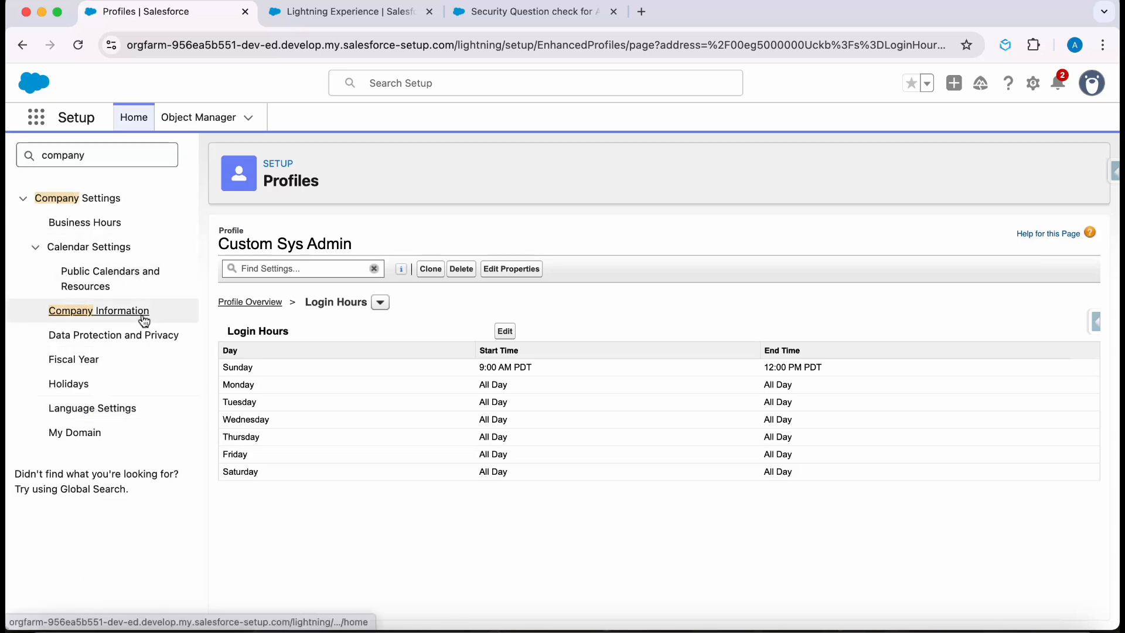
pyautogui.click(143, 320)
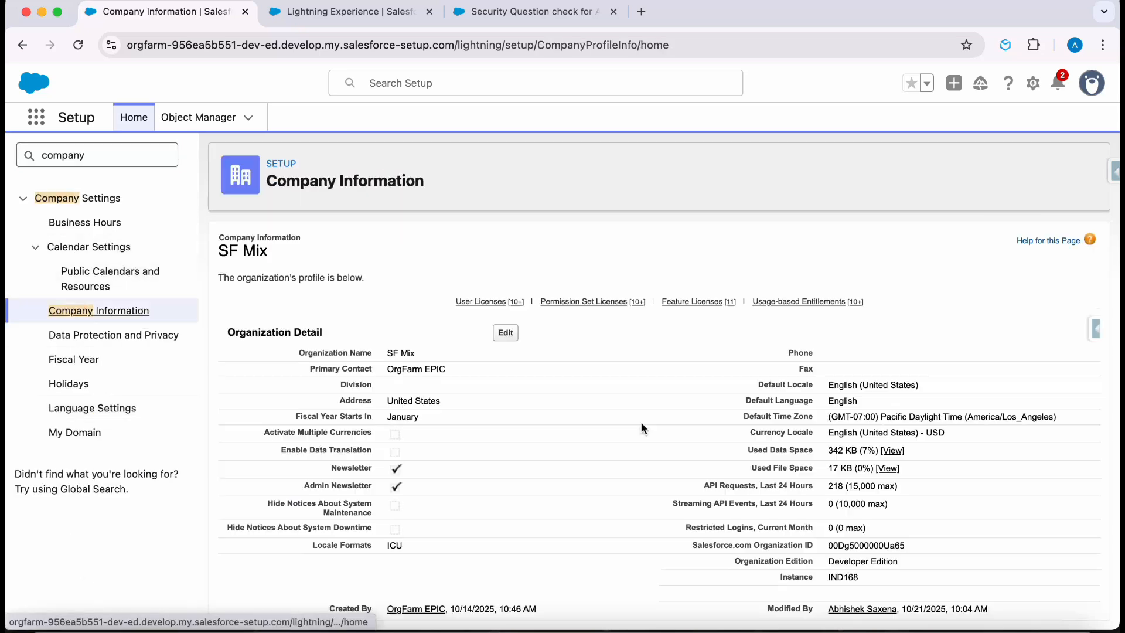
pyautogui.moveTo(887, 415); pyautogui.dragTo(953, 415)
pyautogui.click(27, 44)
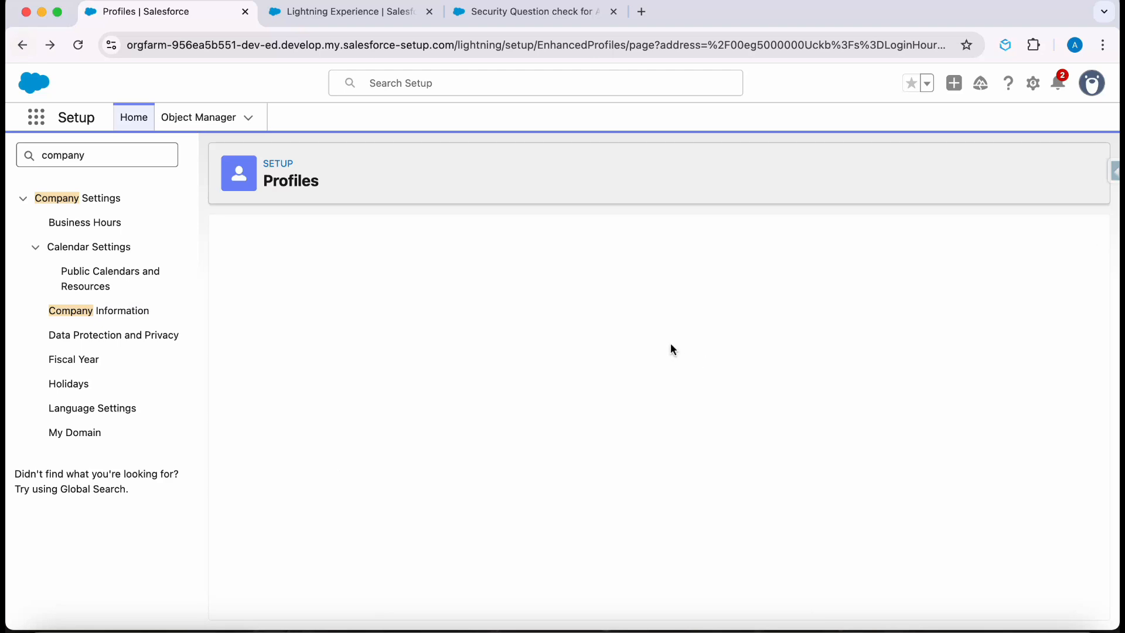
pyautogui.doubleClick(525, 367)
pyautogui.moveTo(805, 368); pyautogui.dragTo(821, 368)
pyautogui.click(303, 300)
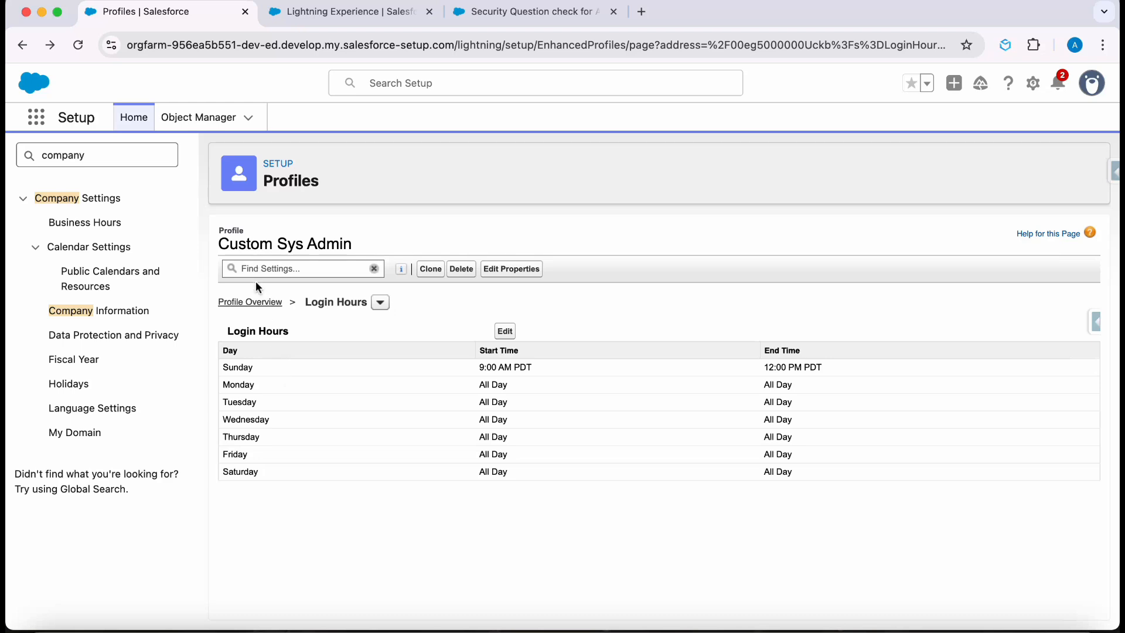
pyautogui.click(255, 300)
# Open Login IP Ranges, start a new IP range, then cancel without entering addresses.
pyautogui.scroll(-10, 723, 525)
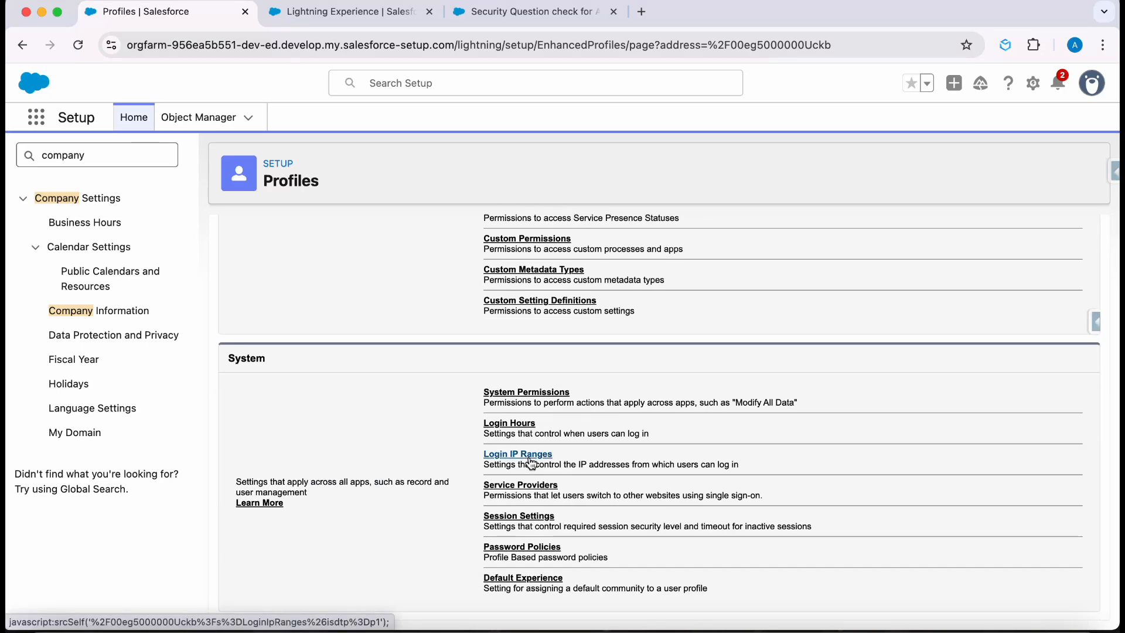
pyautogui.click(529, 456)
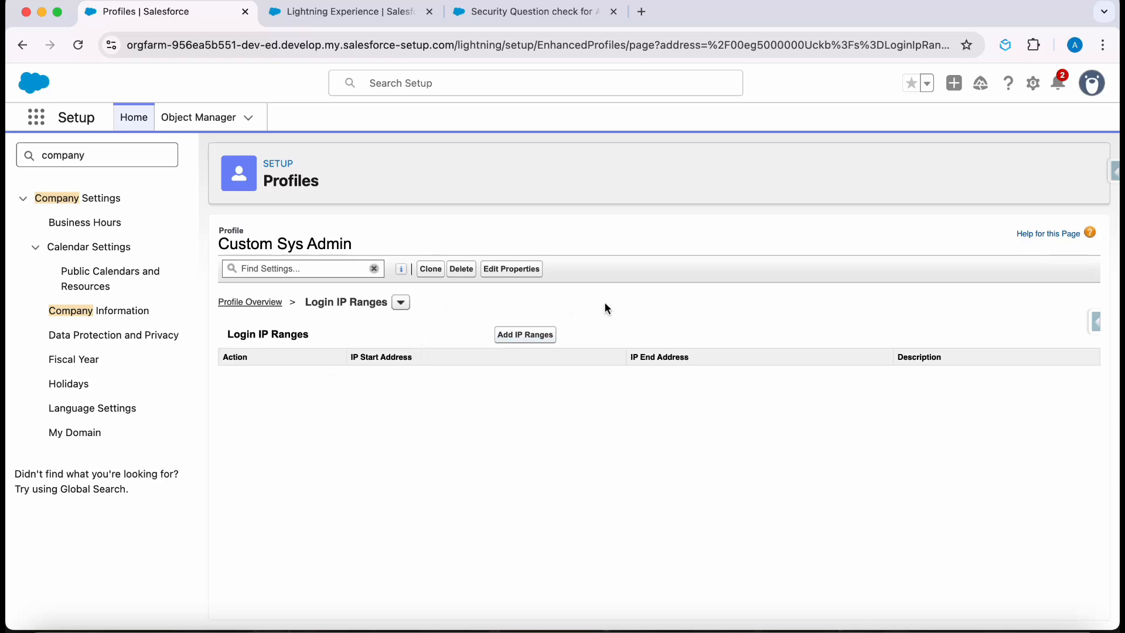
pyautogui.click(529, 336)
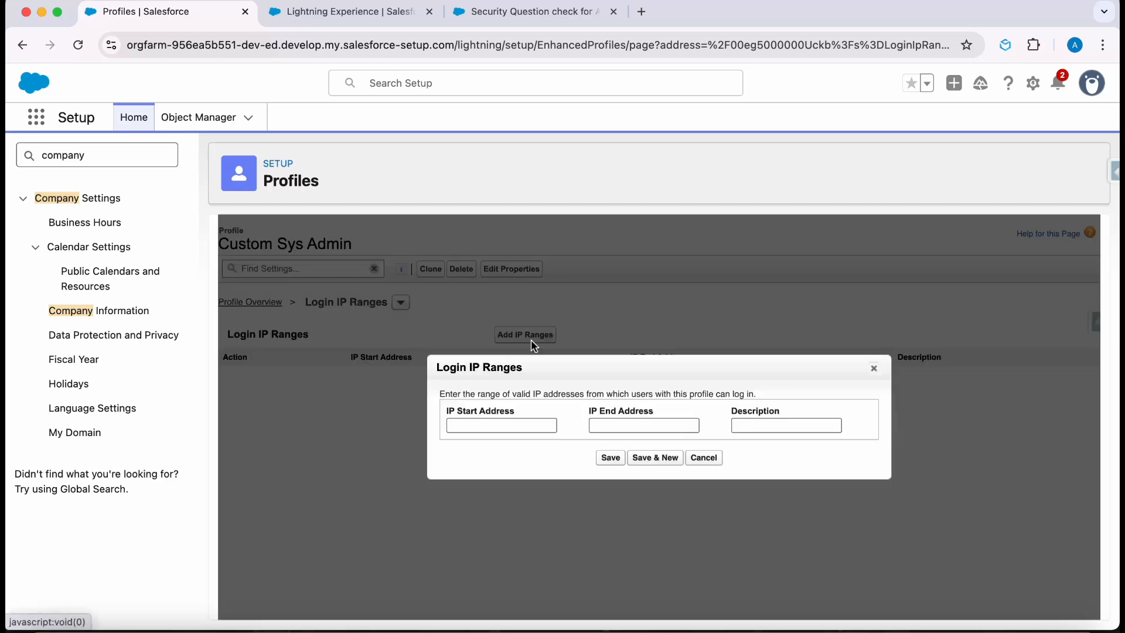
pyautogui.click(492, 427)
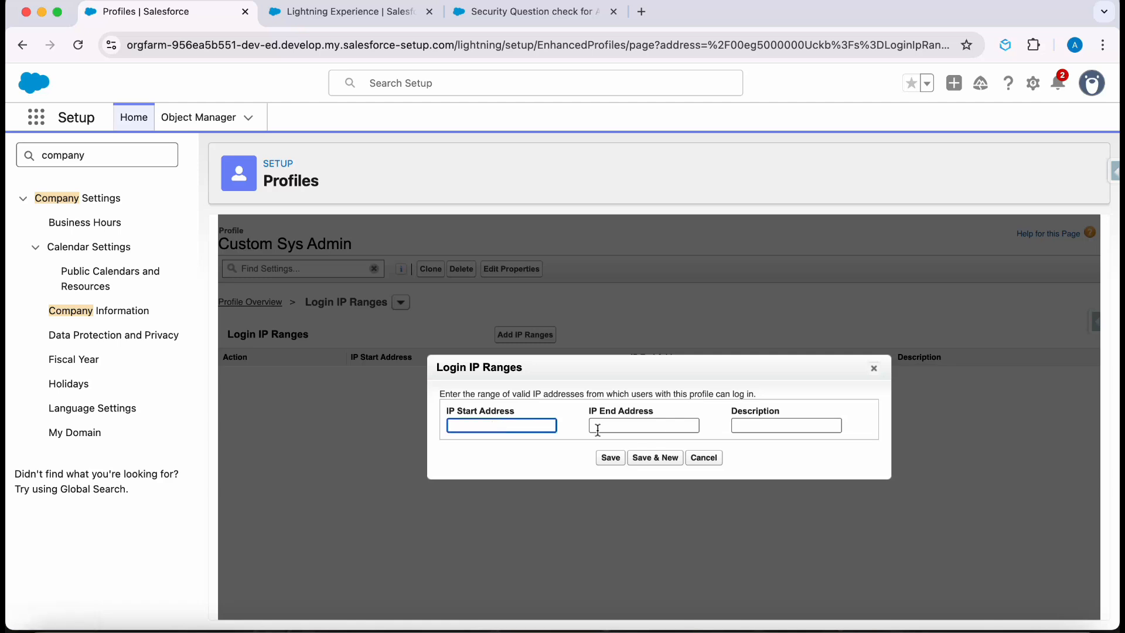
pyautogui.click(614, 422)
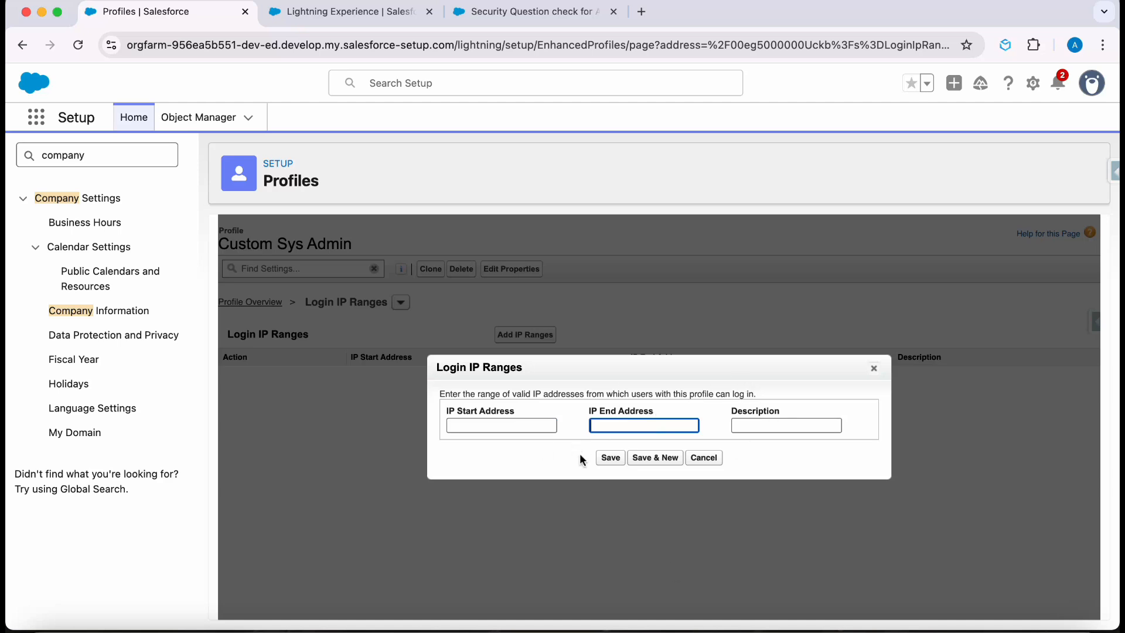
pyautogui.click(698, 462)
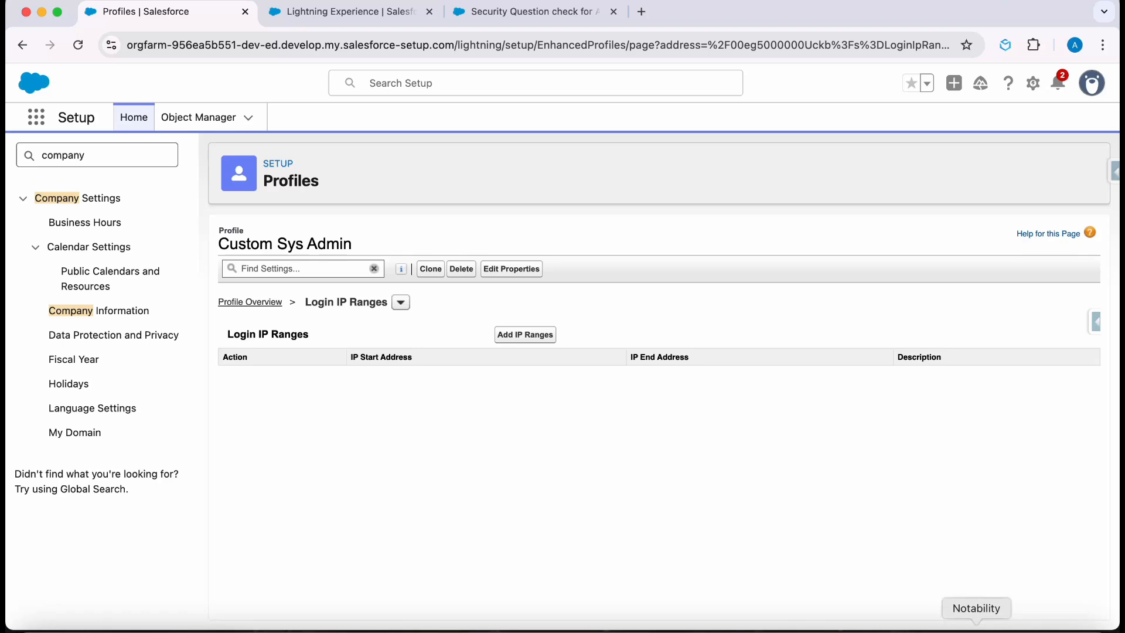
pyautogui.click(975, 626)
# Walk through the Login Sequence notes: password, Login Hours, Login IP Ranges, and immediate login block.
pyautogui.scroll(-12, 594, 412)
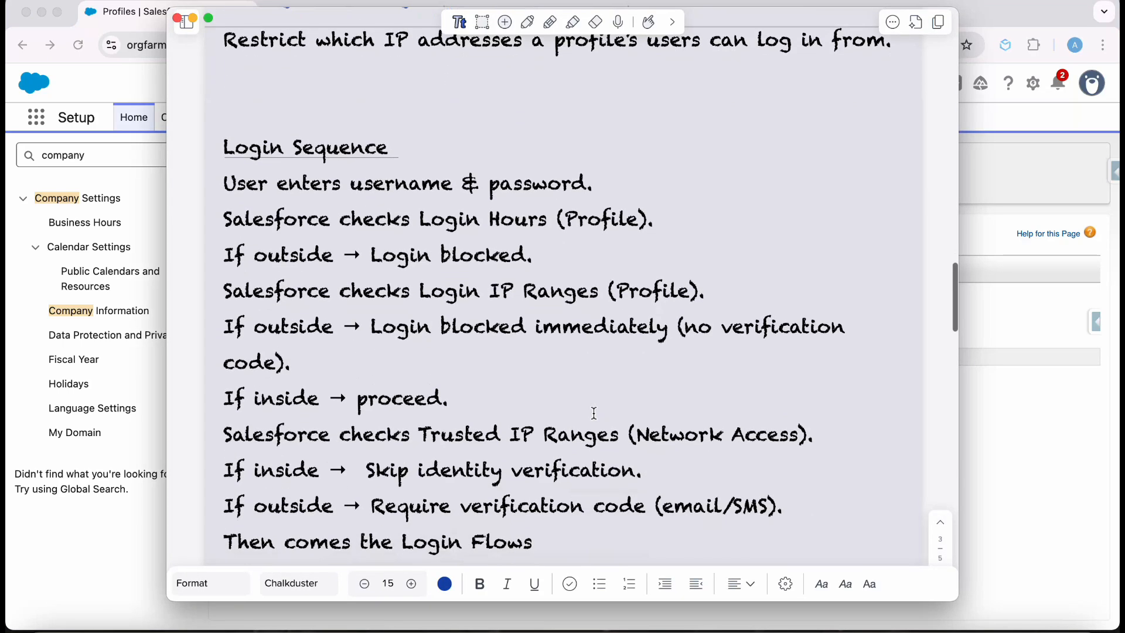
pyautogui.scroll(-1, 594, 413)
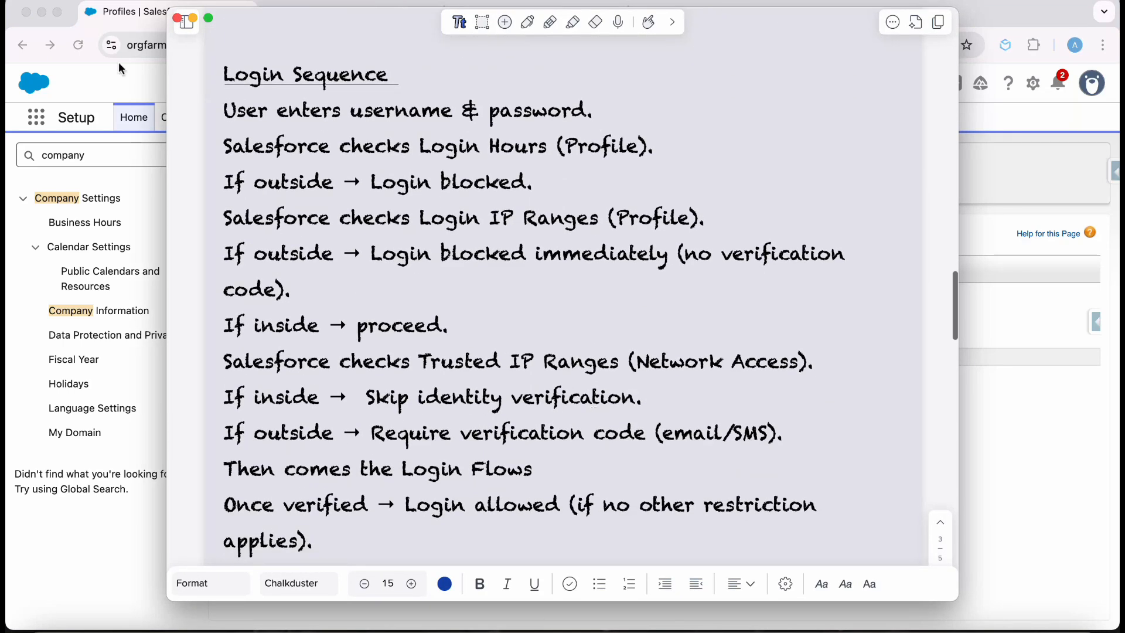
pyautogui.moveTo(222, 108); pyautogui.dragTo(594, 116)
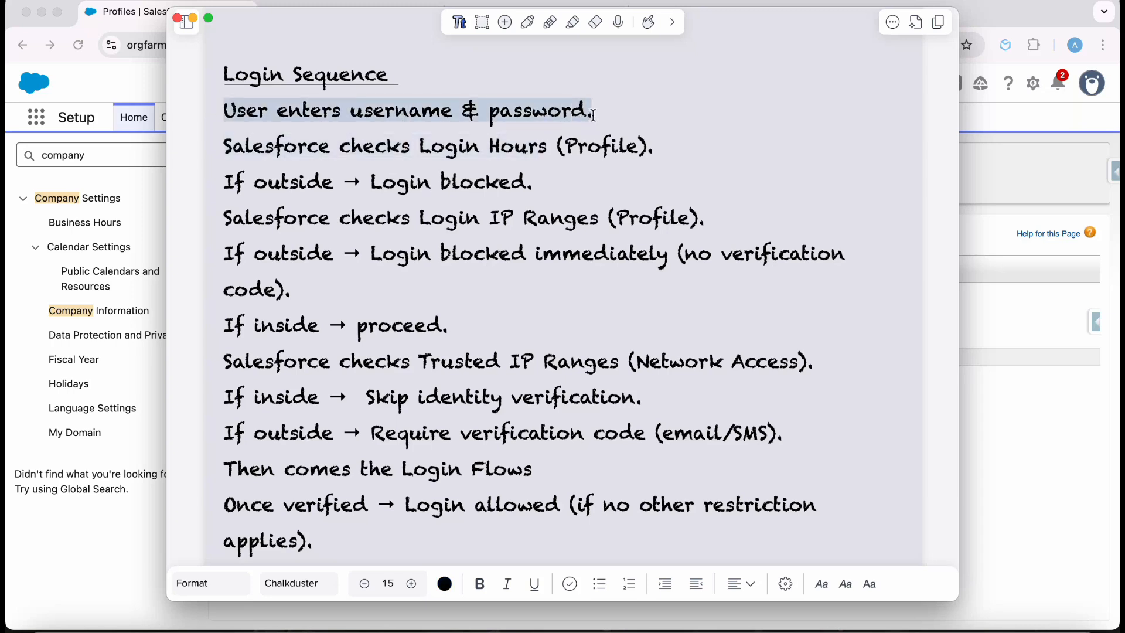
pyautogui.click(497, 111)
pyautogui.scroll(2, 490, 126)
pyautogui.moveTo(491, 166); pyautogui.dragTo(638, 161)
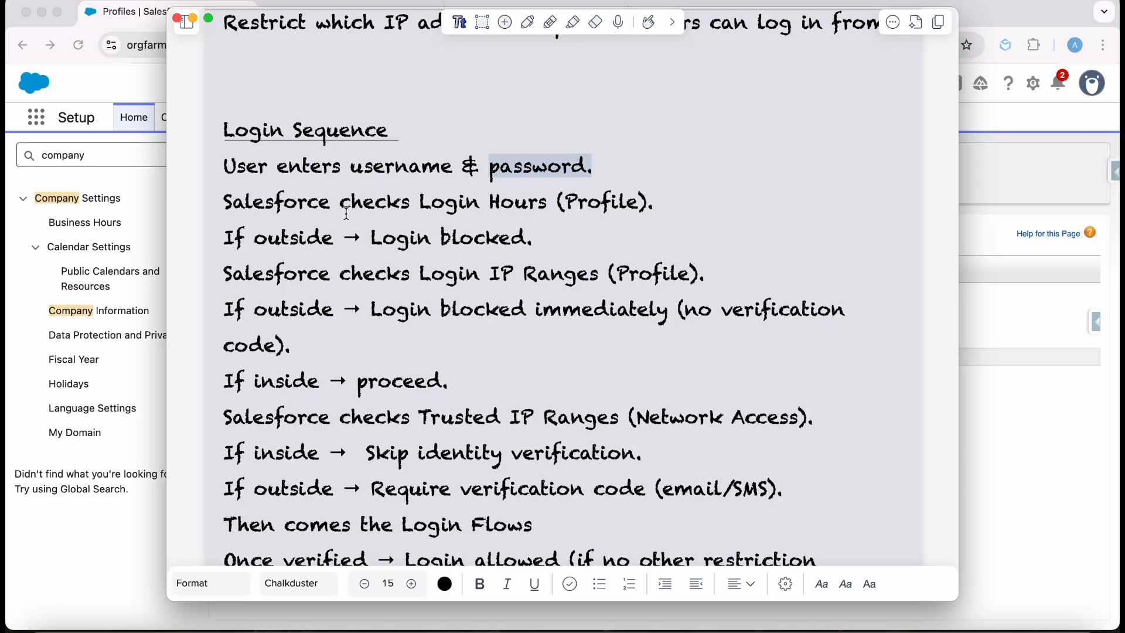
pyautogui.click(226, 202)
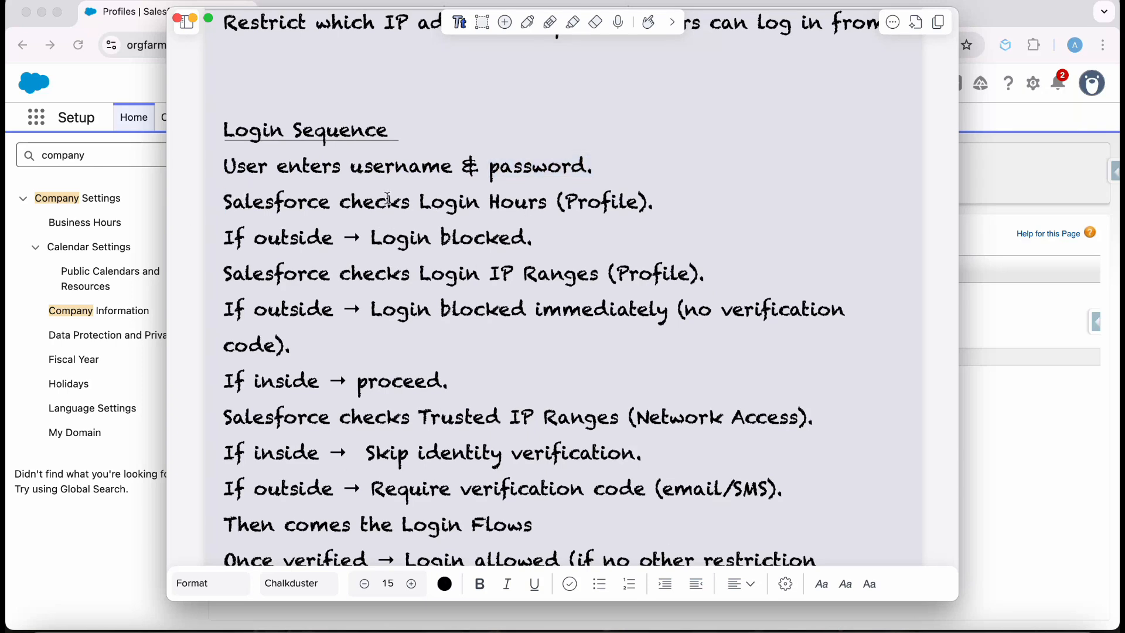
pyautogui.moveTo(421, 202); pyautogui.dragTo(628, 202)
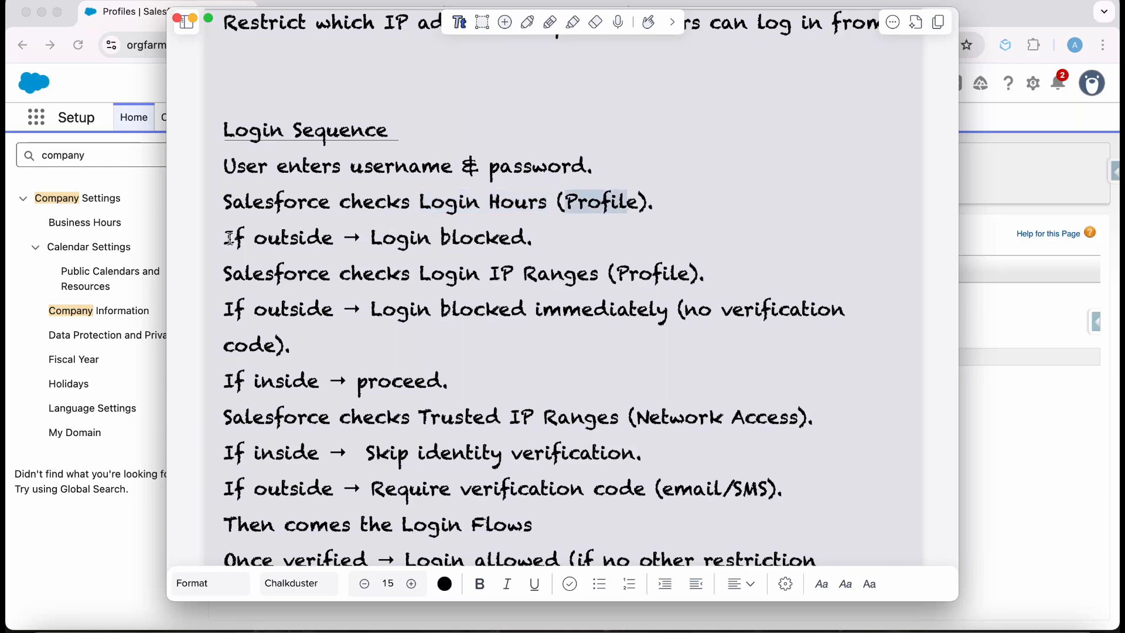
pyautogui.moveTo(230, 237); pyautogui.dragTo(533, 236)
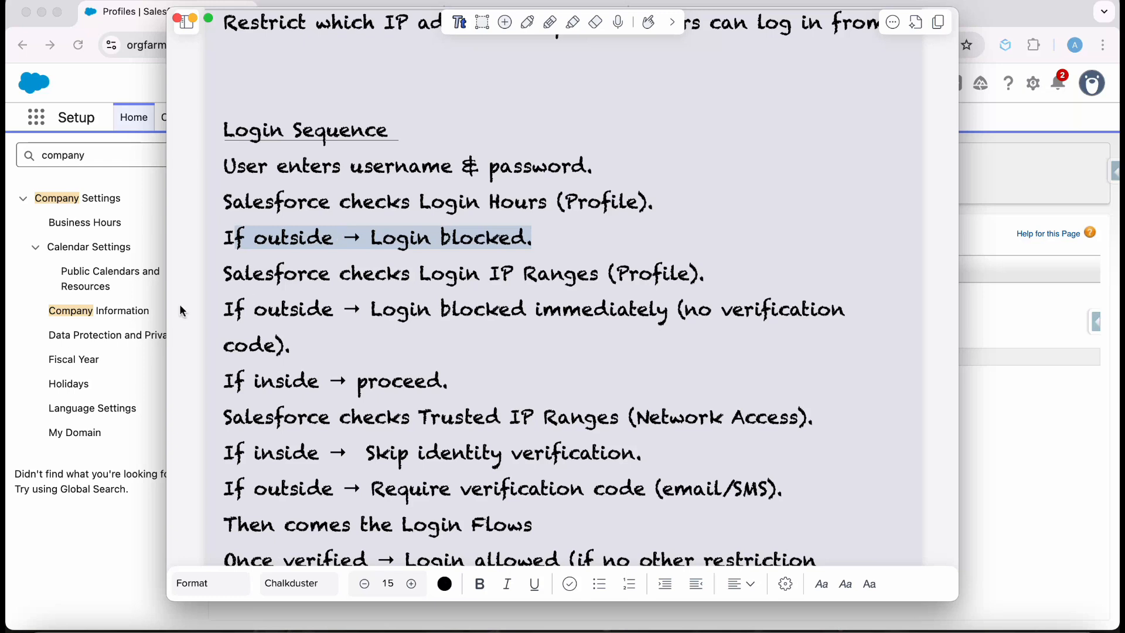
pyautogui.moveTo(230, 275); pyautogui.dragTo(699, 271)
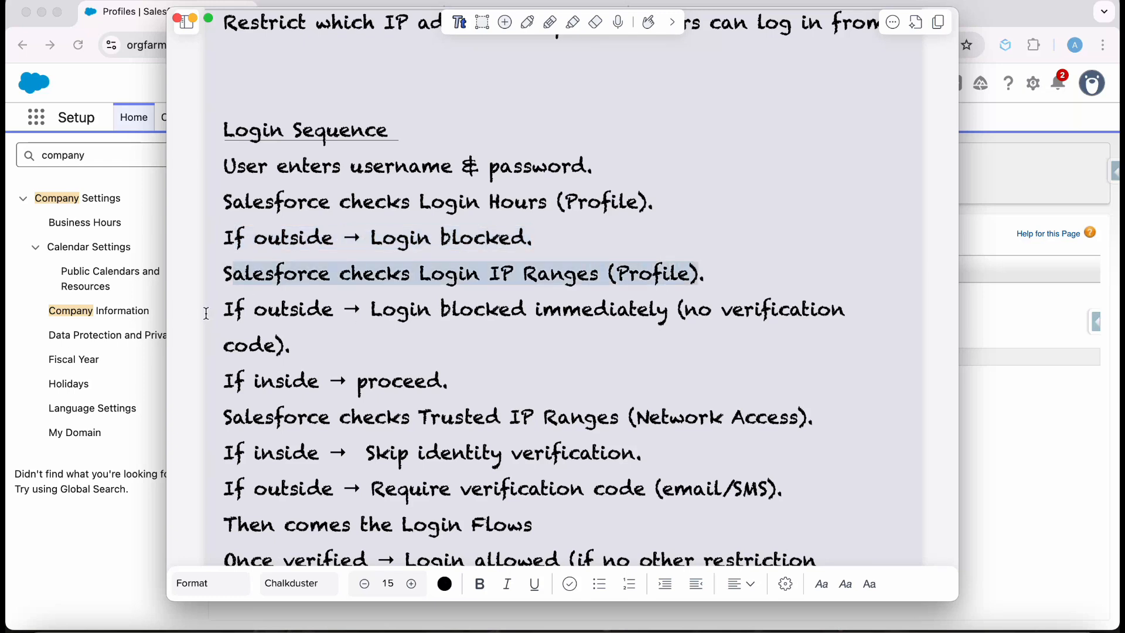
pyautogui.moveTo(226, 317); pyautogui.dragTo(320, 337)
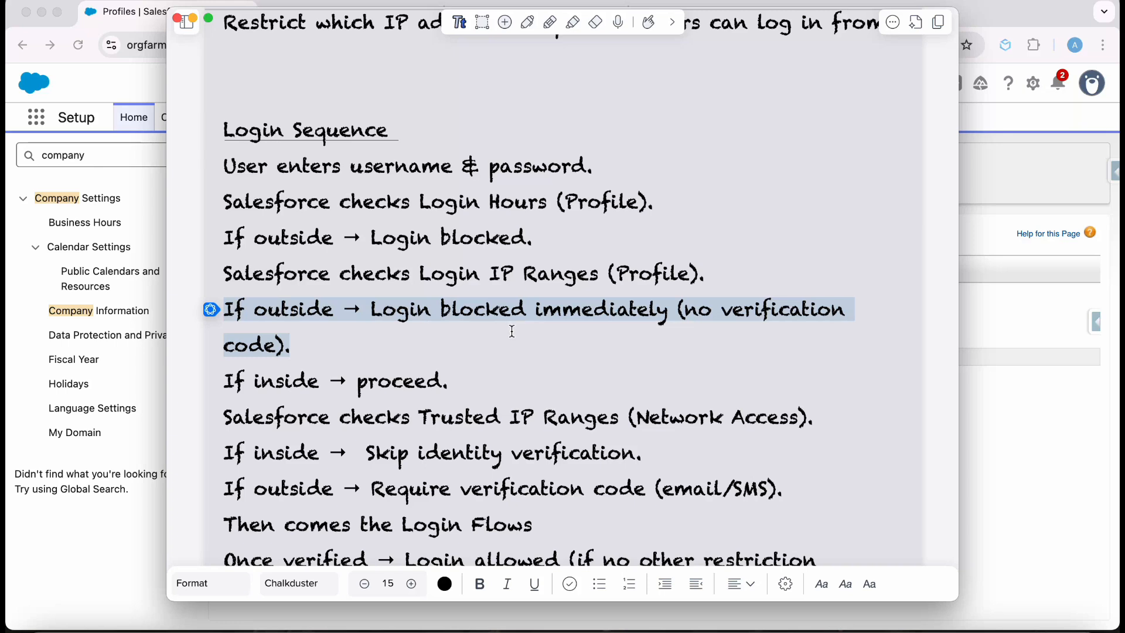
# Highlight the remaining Login Sequence lines: skip identity verification, verification code, Login Flows, Once verified.
pyautogui.scroll(-3, 512, 332)
pyautogui.moveTo(449, 257); pyautogui.dragTo(810, 291)
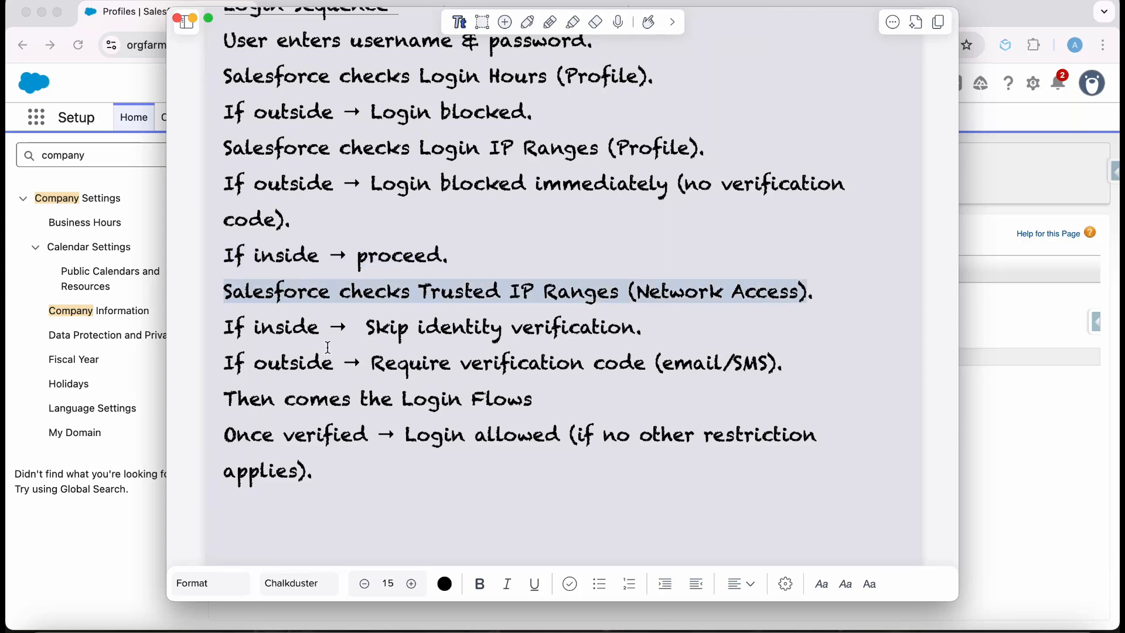
pyautogui.moveTo(237, 327); pyautogui.dragTo(612, 326)
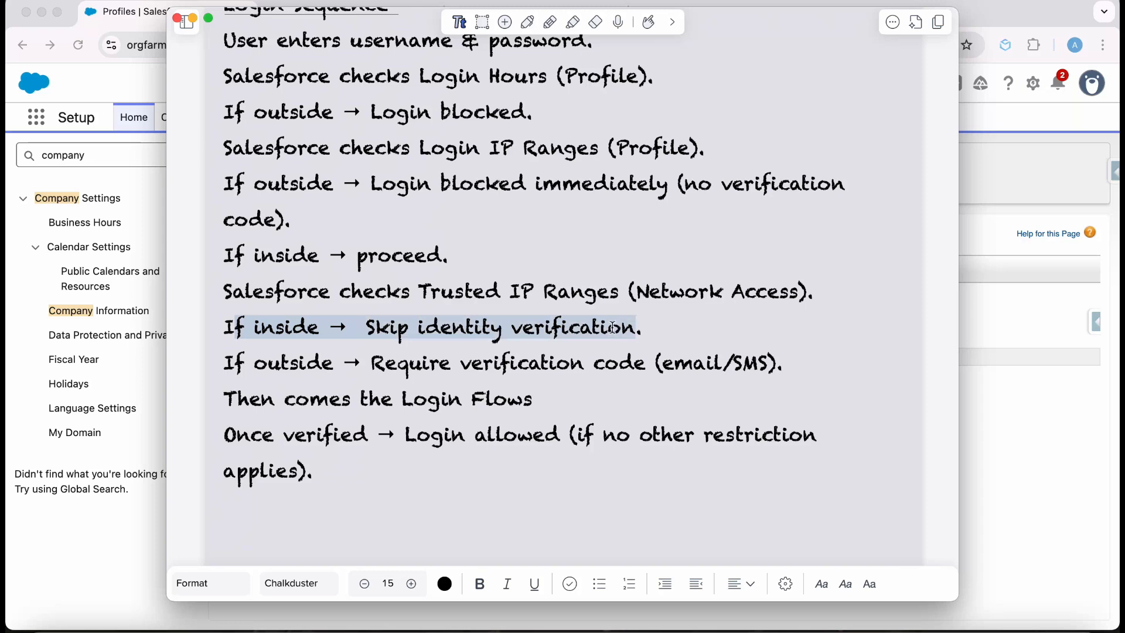
pyautogui.moveTo(231, 363); pyautogui.dragTo(525, 360)
pyautogui.click(683, 340)
pyautogui.moveTo(683, 340); pyautogui.dragTo(779, 363)
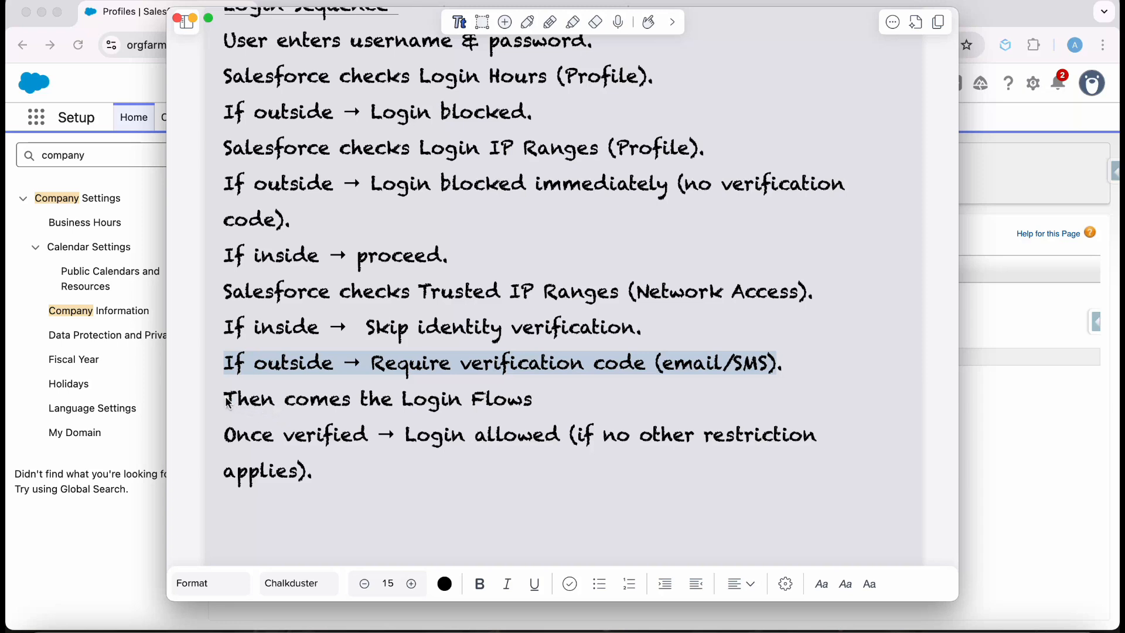
pyautogui.moveTo(227, 402); pyautogui.dragTo(553, 390)
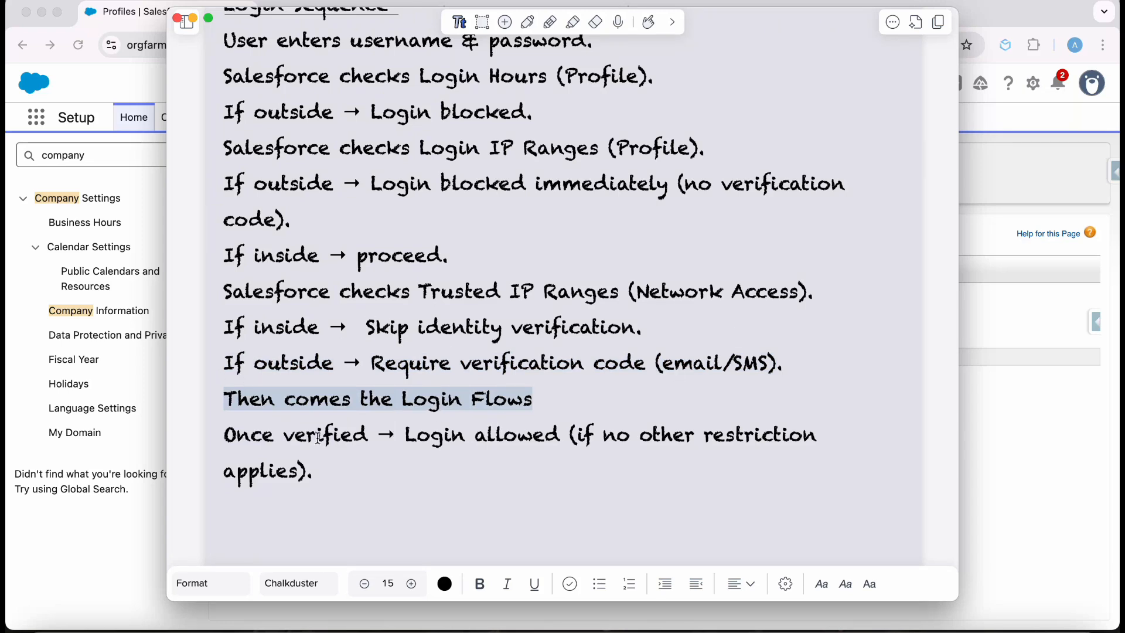
pyautogui.moveTo(228, 437); pyautogui.dragTo(336, 462)
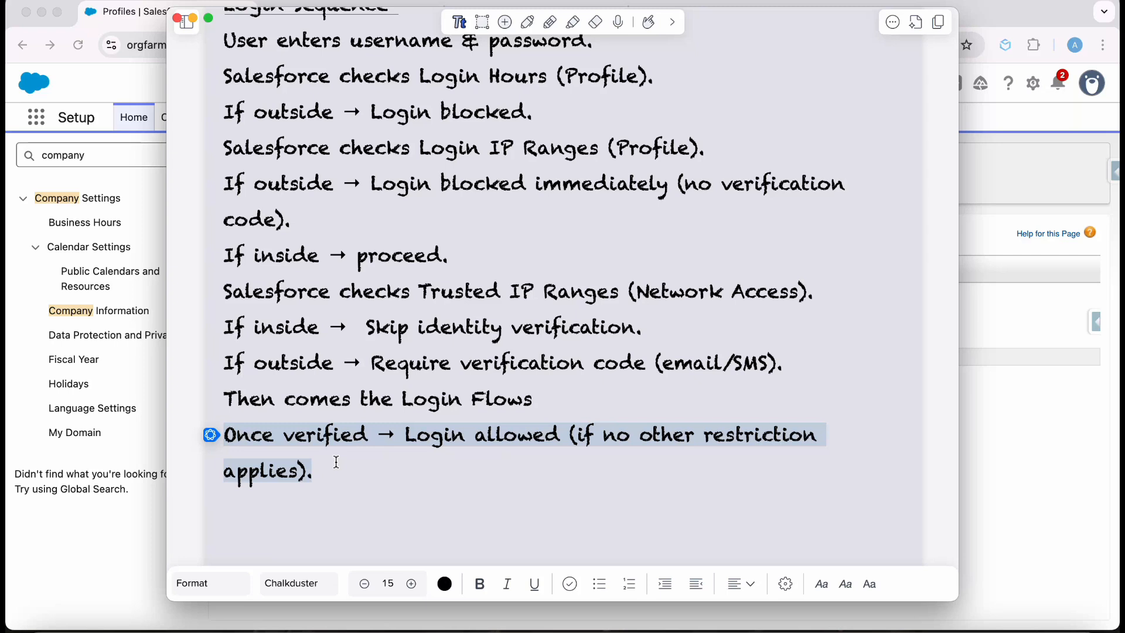
# Scroll the notes down to the 5) Session Security heading.
pyautogui.scroll(2, 336, 462)
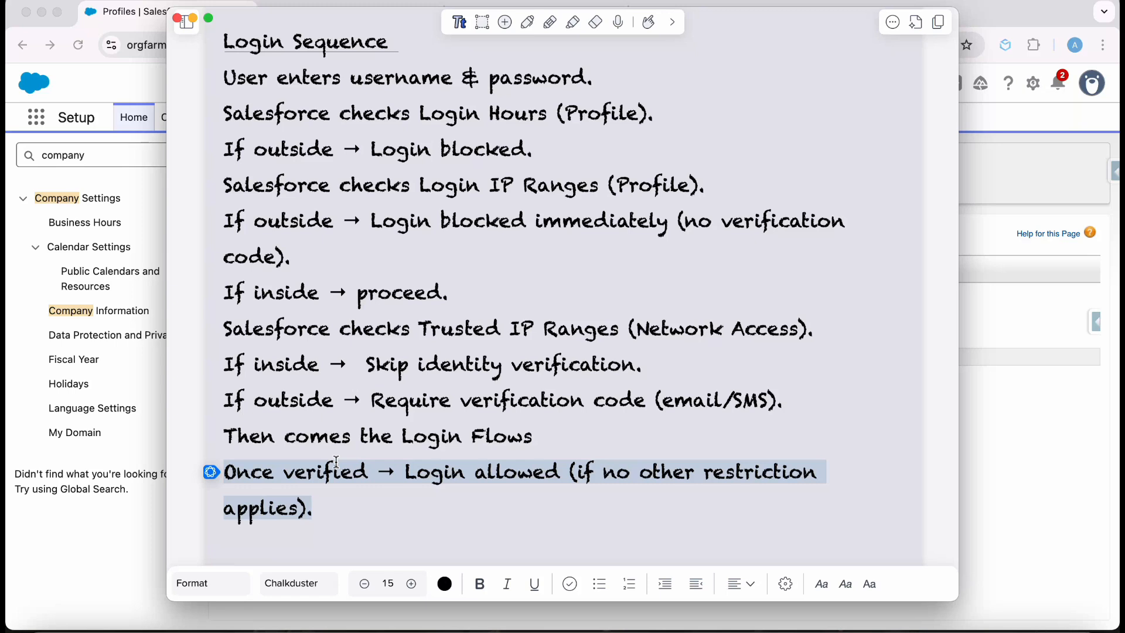
pyautogui.click(883, 522)
pyautogui.scroll(-10, 884, 525)
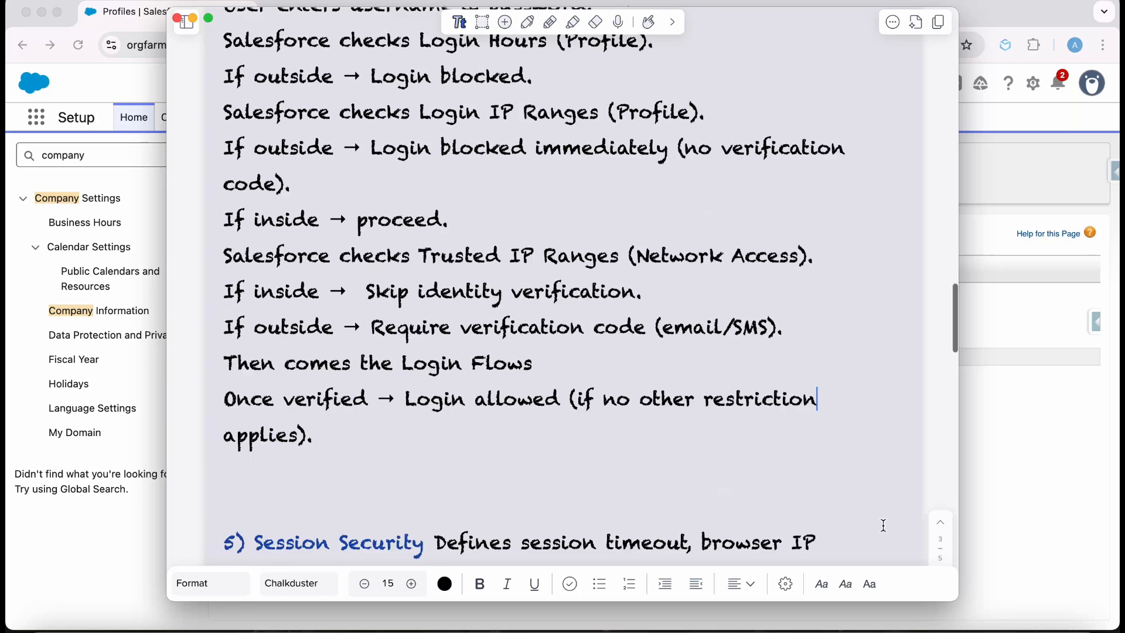
pyautogui.scroll(-3, 883, 524)
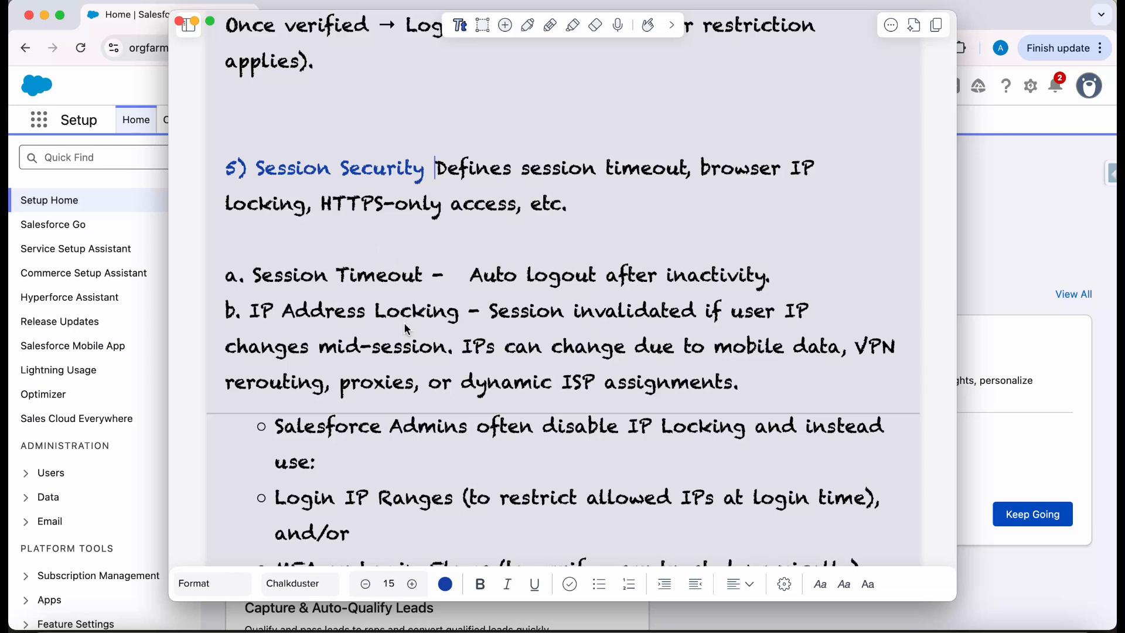
pyautogui.click(990, 173)
# Search Setup for 'session se' and open the Session Settings page.
pyautogui.click(91, 157)
pyautogui.write('session se')
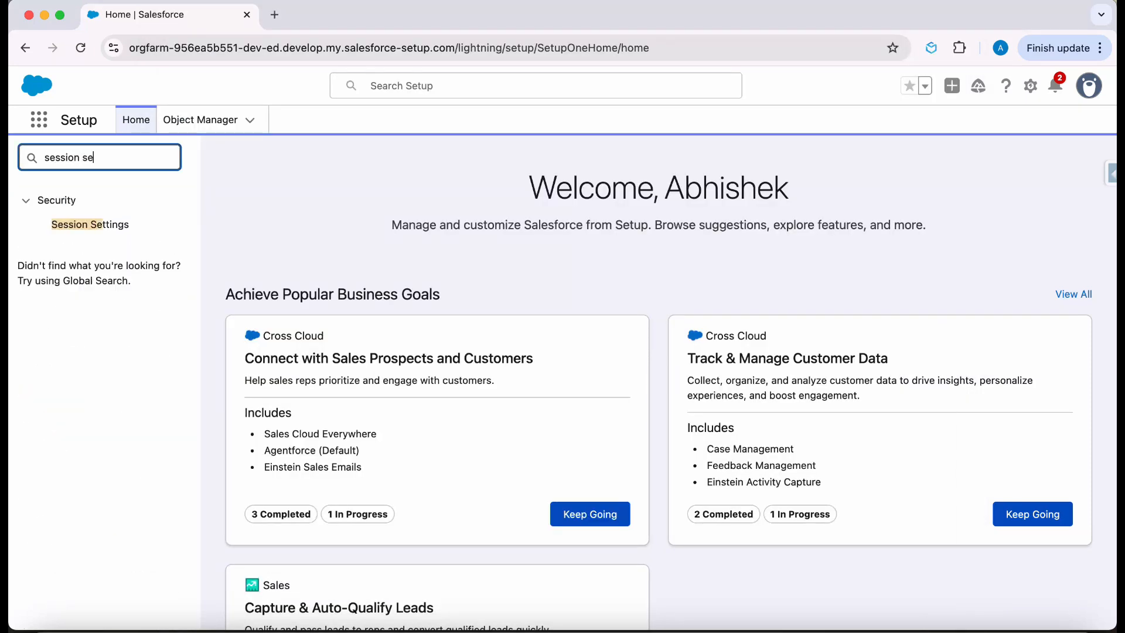
pyautogui.click(98, 228)
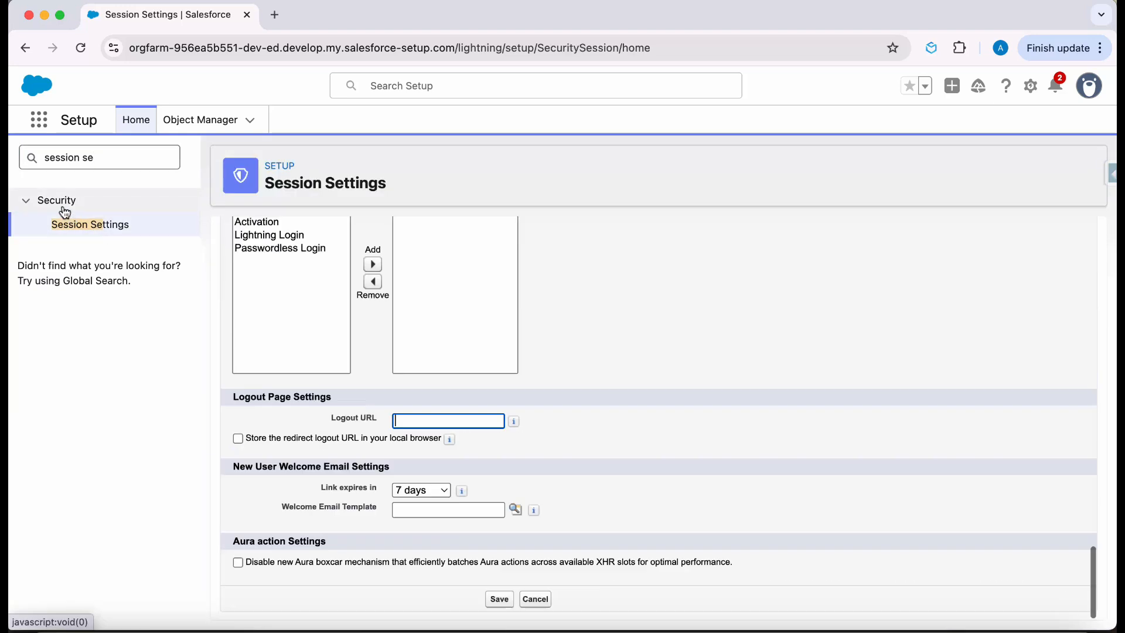
pyautogui.scroll(-10, 852, 385)
pyautogui.scroll(10, 852, 384)
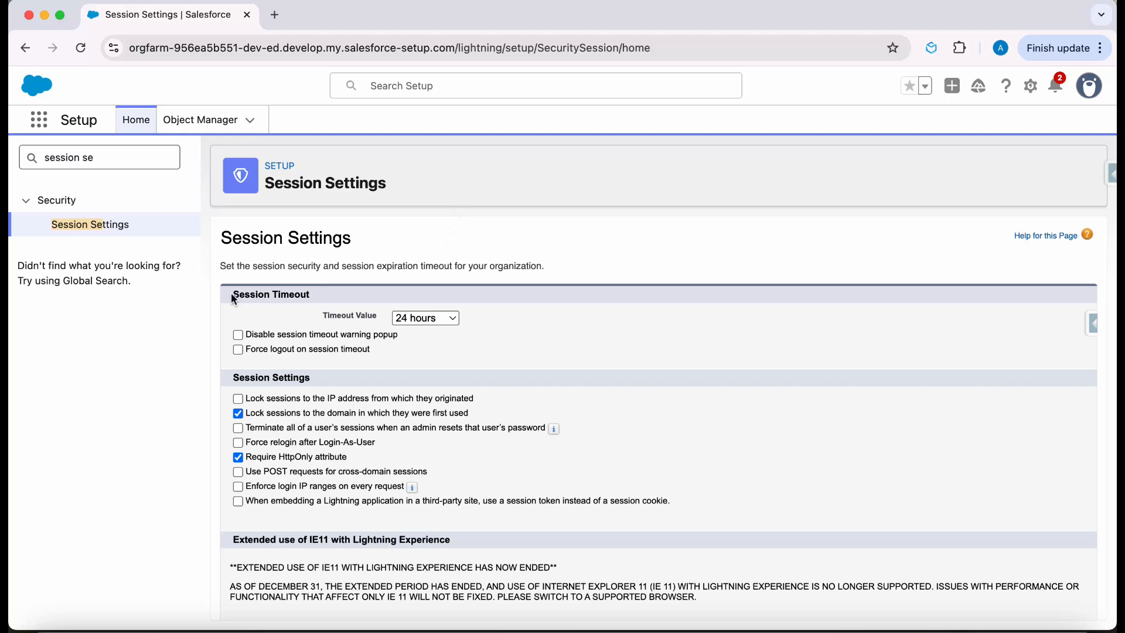
pyautogui.moveTo(232, 294); pyautogui.dragTo(311, 293)
pyautogui.click(432, 383)
# Set the session timeout to 2 hours and disable the session timeout warning popup.
pyautogui.click(433, 318)
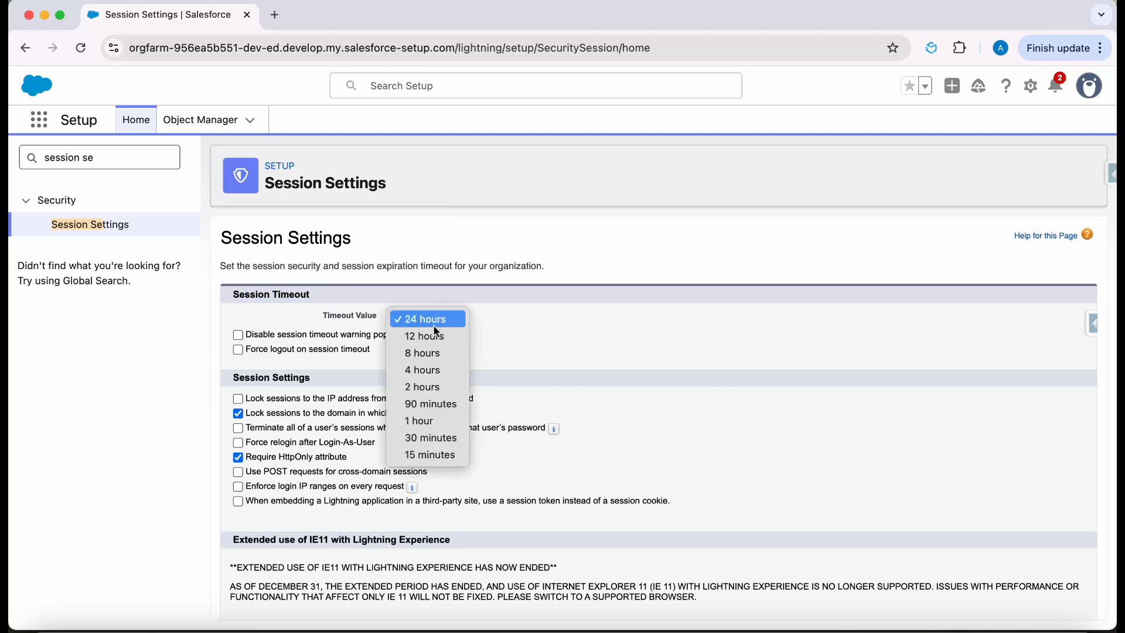
pyautogui.click(430, 385)
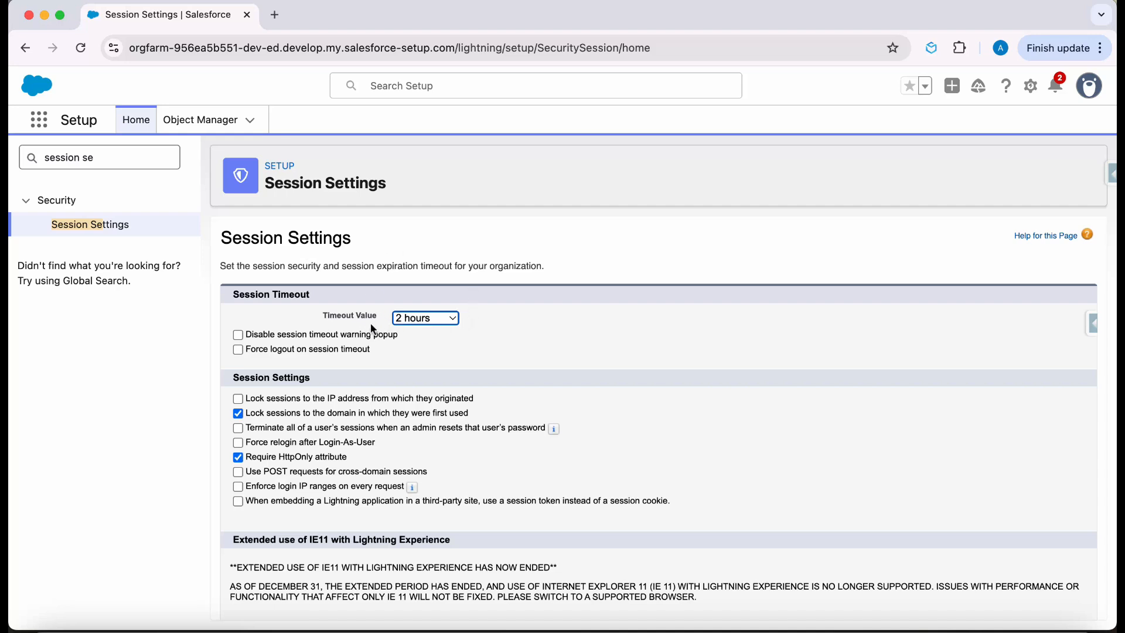
pyautogui.click(420, 344)
pyautogui.click(271, 336)
pyautogui.click(289, 347)
pyautogui.click(298, 336)
pyautogui.click(309, 337)
pyautogui.moveTo(255, 346); pyautogui.dragTo(371, 351)
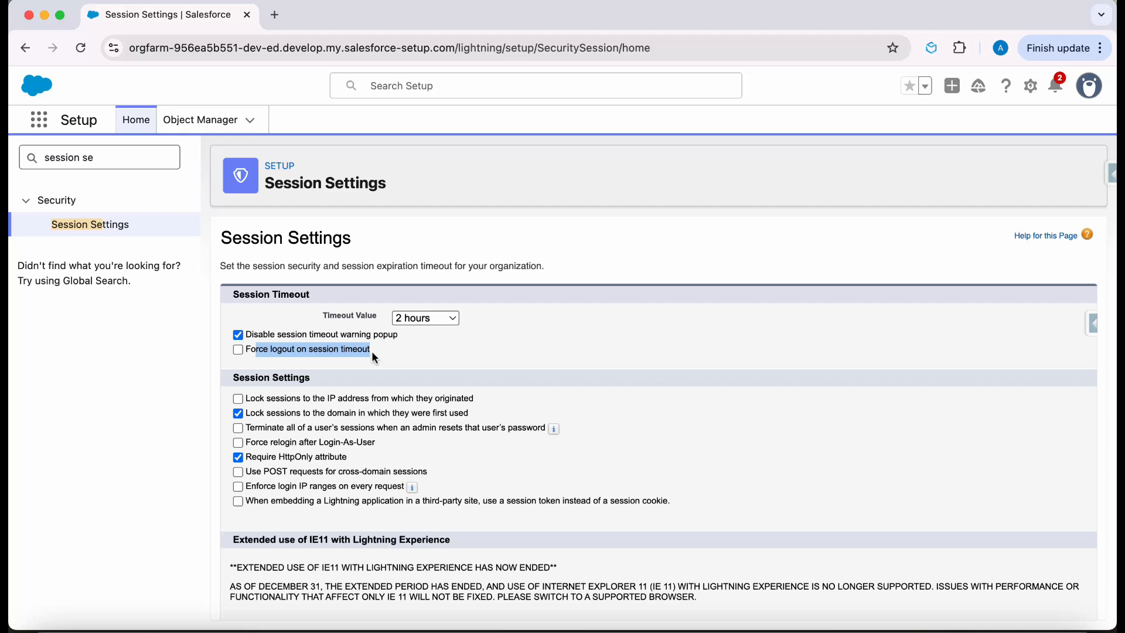
pyautogui.doubleClick(281, 351)
pyautogui.click(384, 350)
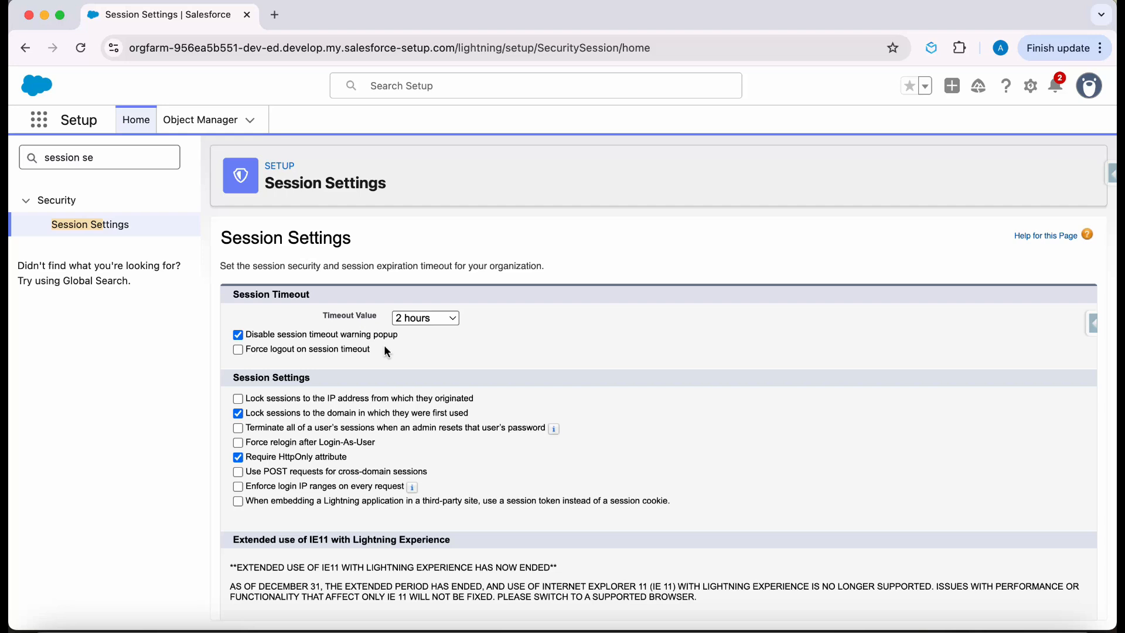
# Try locking sessions to the IP address, then leave the option turned off.
pyautogui.scroll(-3, 384, 350)
pyautogui.scroll(-1, 283, 390)
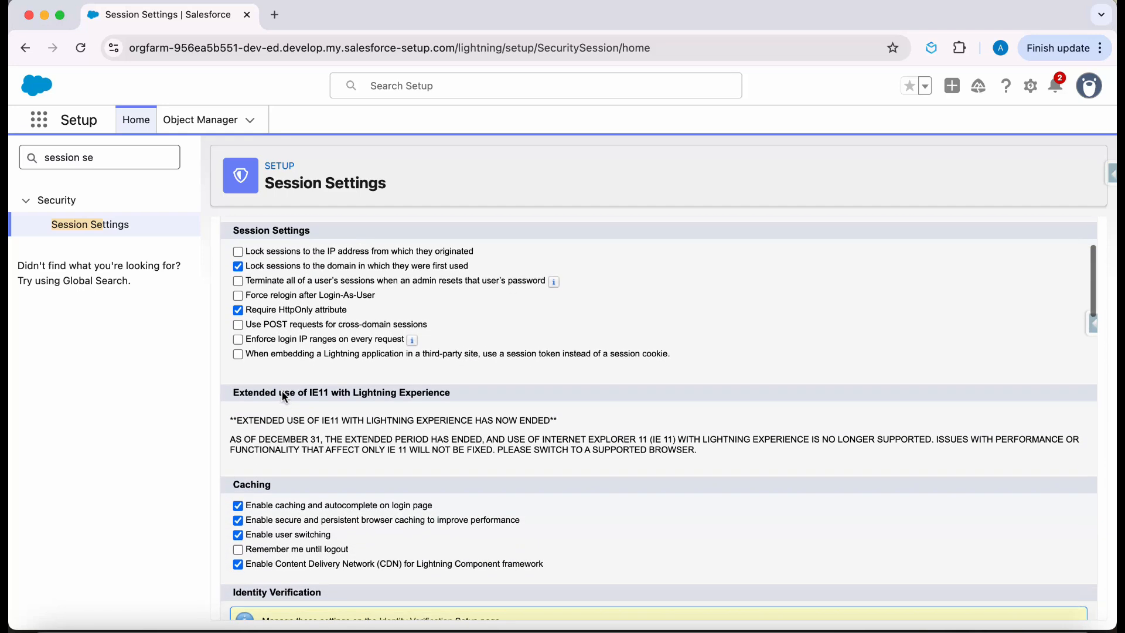
pyautogui.moveTo(248, 242); pyautogui.dragTo(475, 247)
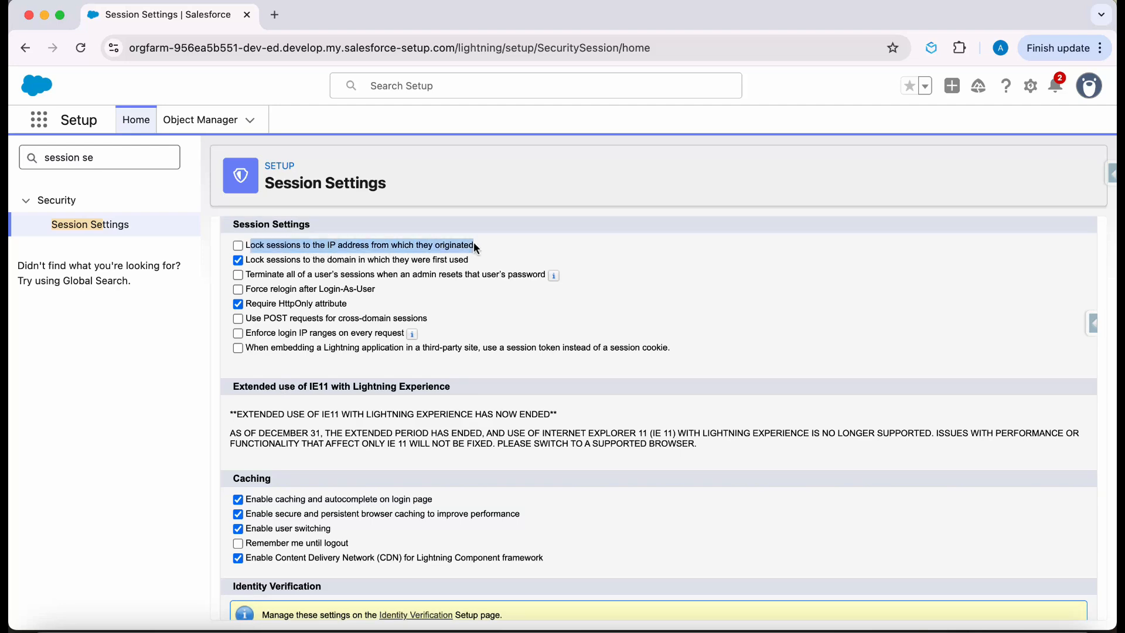
pyautogui.click(474, 246)
pyautogui.moveTo(328, 246); pyautogui.dragTo(374, 249)
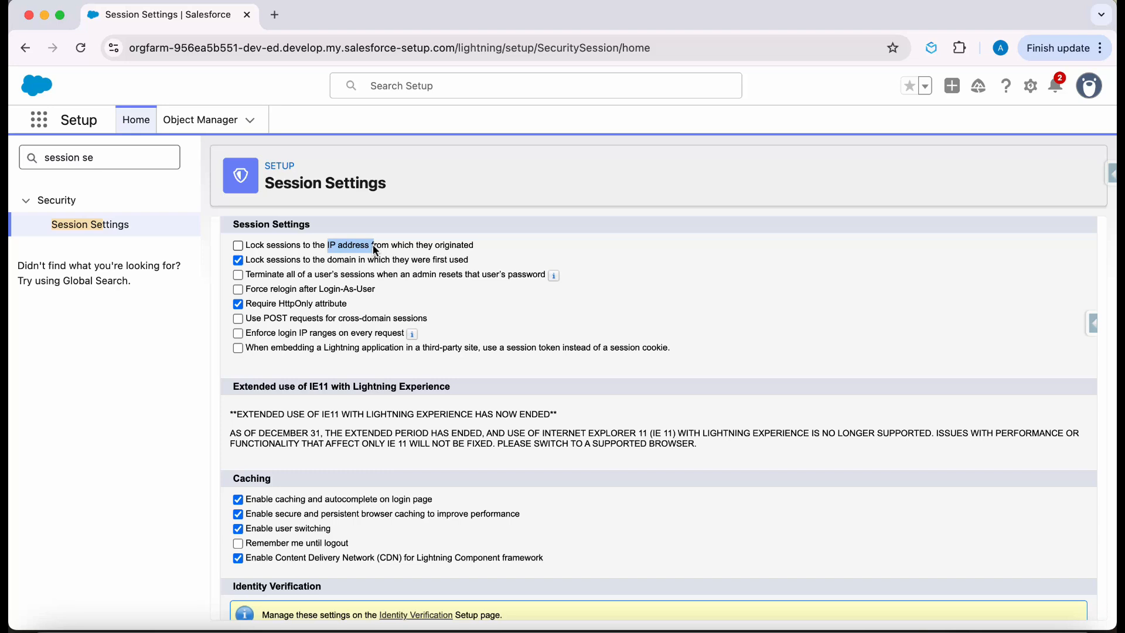
pyautogui.click(375, 249)
pyautogui.click(375, 250)
pyautogui.click(375, 249)
pyautogui.click(376, 250)
# Try Remember me until logout, then leave it turned off.
pyautogui.scroll(-5, 490, 281)
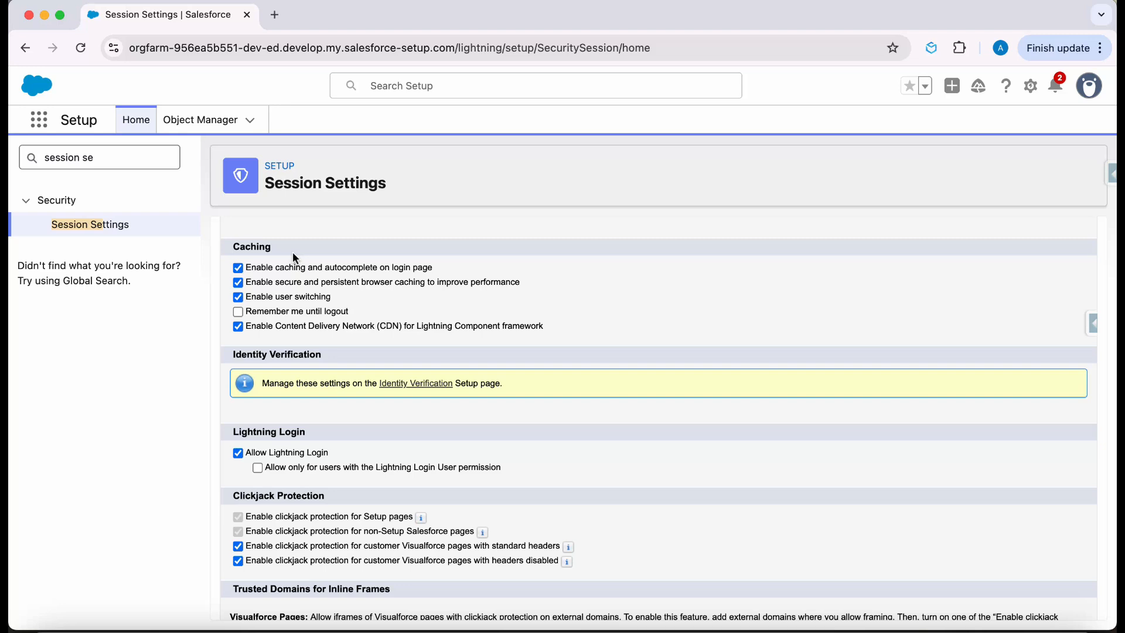
pyautogui.moveTo(290, 272); pyautogui.dragTo(430, 266)
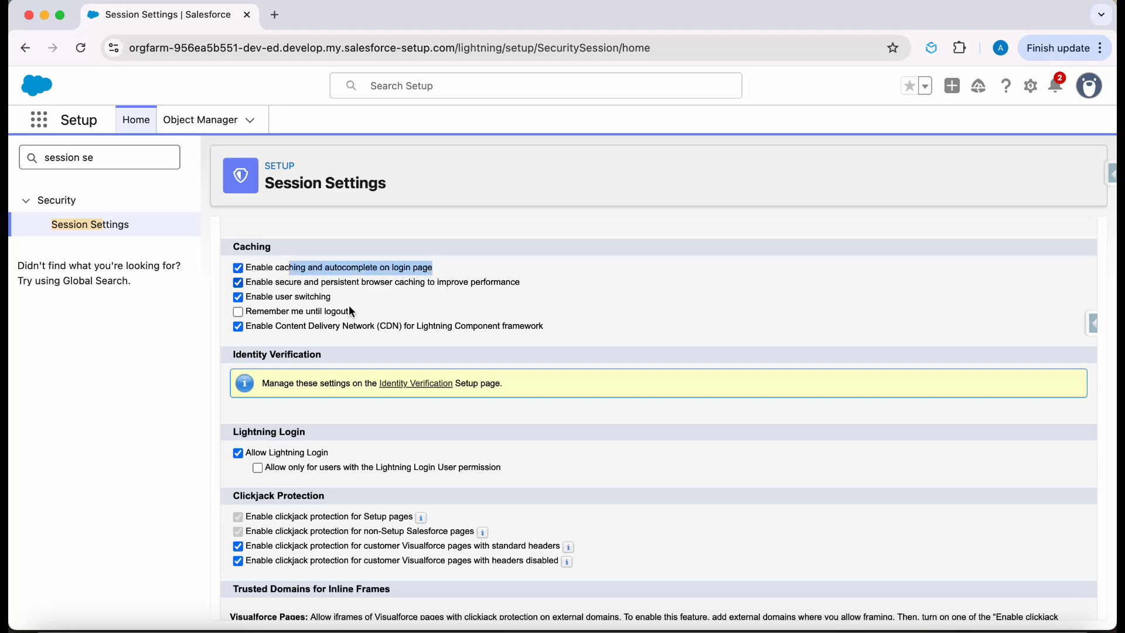
pyautogui.click(281, 307)
pyautogui.click(276, 312)
pyautogui.moveTo(254, 278); pyautogui.dragTo(519, 283)
pyautogui.click(381, 308)
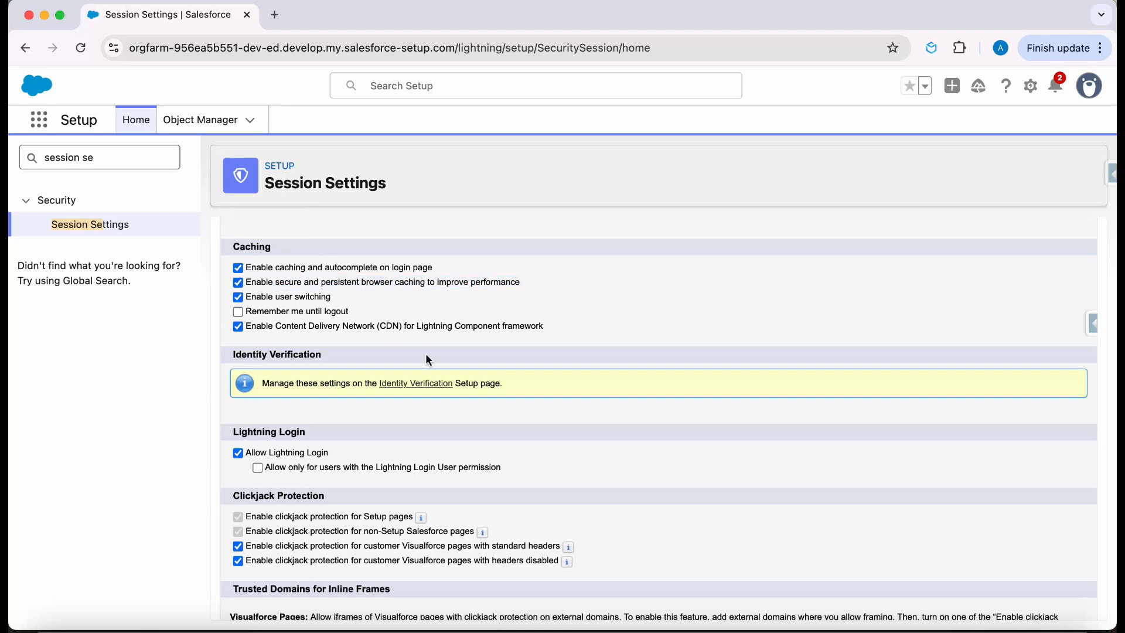
# Scroll to the Clickjack Protection section and bring up the matching Notability notes.
pyautogui.scroll(-5, 426, 353)
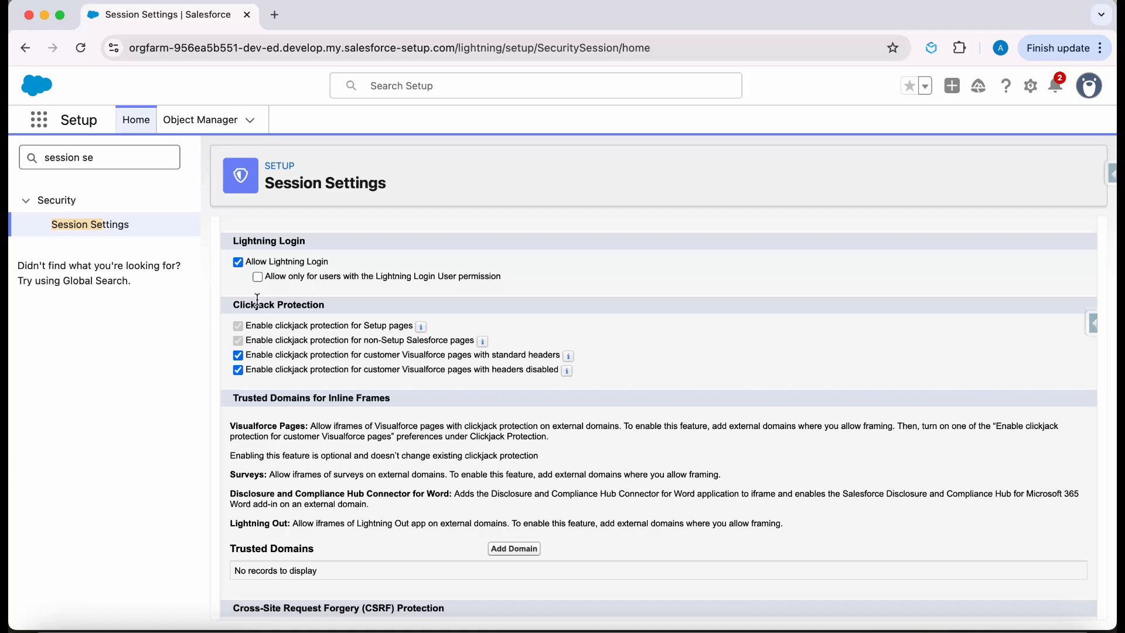
pyautogui.moveTo(220, 307); pyautogui.dragTo(339, 304)
pyautogui.click(973, 627)
pyautogui.scroll(-3, 563, 293)
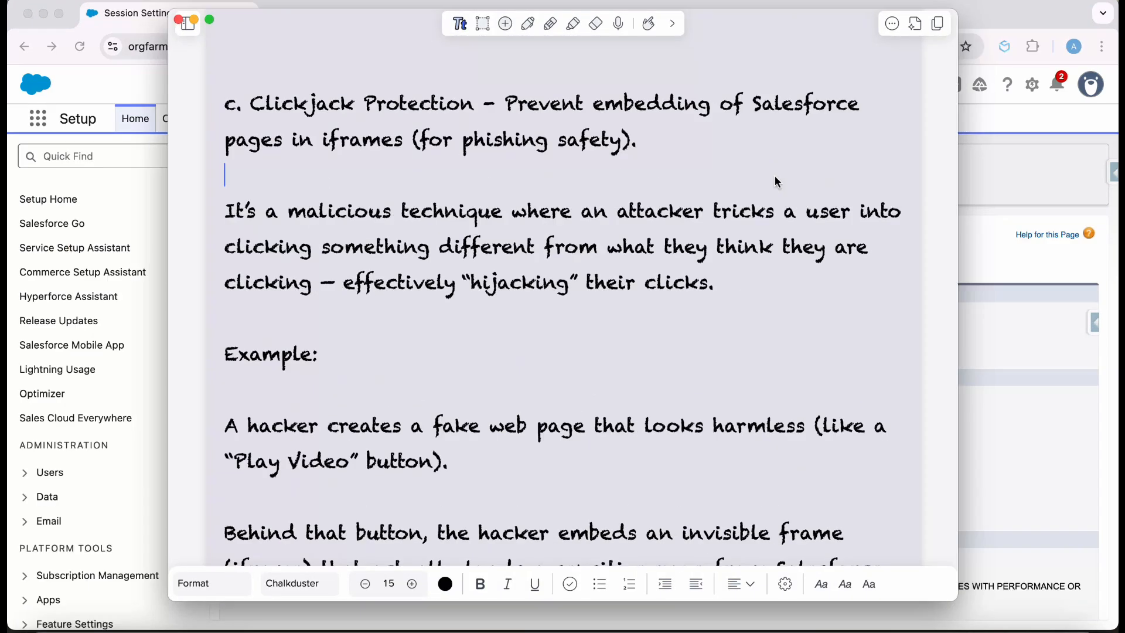
# Highlight the clickjacking definition: attacker tricks a user, hijacking clicks, fake web page example.
pyautogui.moveTo(251, 104); pyautogui.dragTo(469, 106)
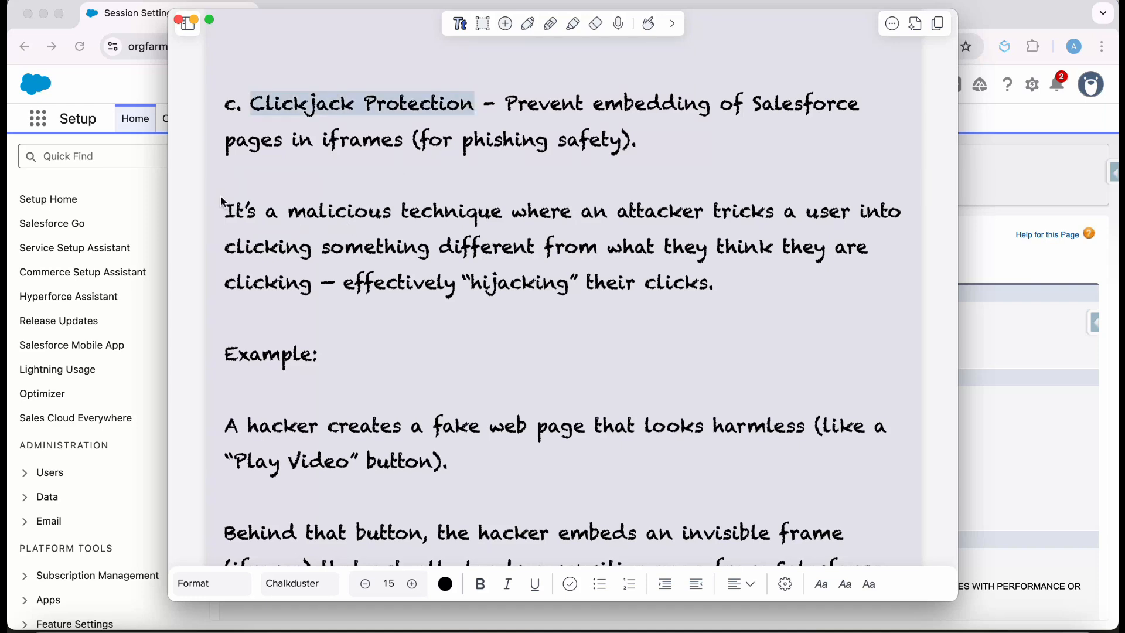
pyautogui.scroll(2, 357, 146)
pyautogui.moveTo(289, 277); pyautogui.dragTo(496, 281)
pyautogui.scroll(-1, 496, 280)
pyautogui.moveTo(581, 225); pyautogui.dragTo(847, 225)
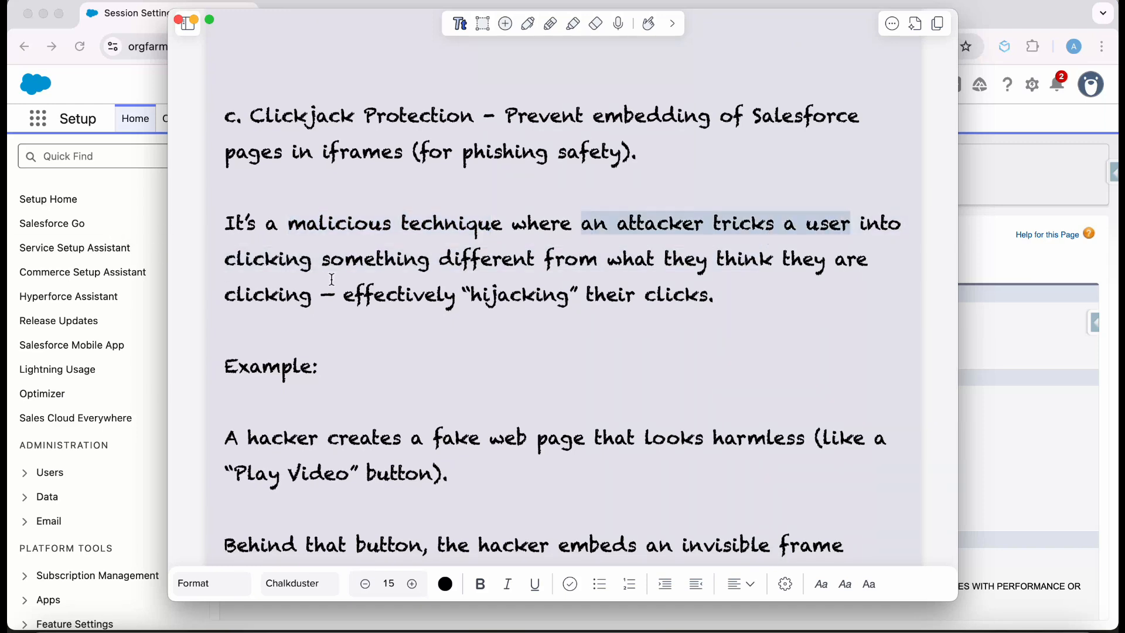
pyautogui.moveTo(300, 260); pyautogui.dragTo(327, 300)
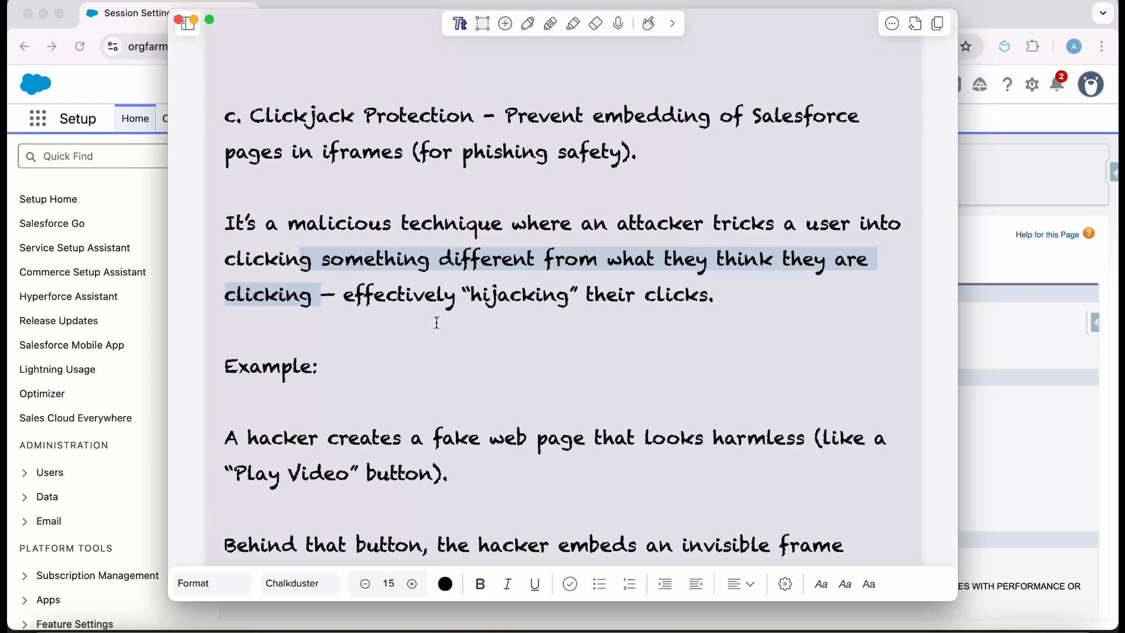
pyautogui.scroll(-3, 438, 322)
pyautogui.moveTo(455, 230); pyautogui.dragTo(708, 233)
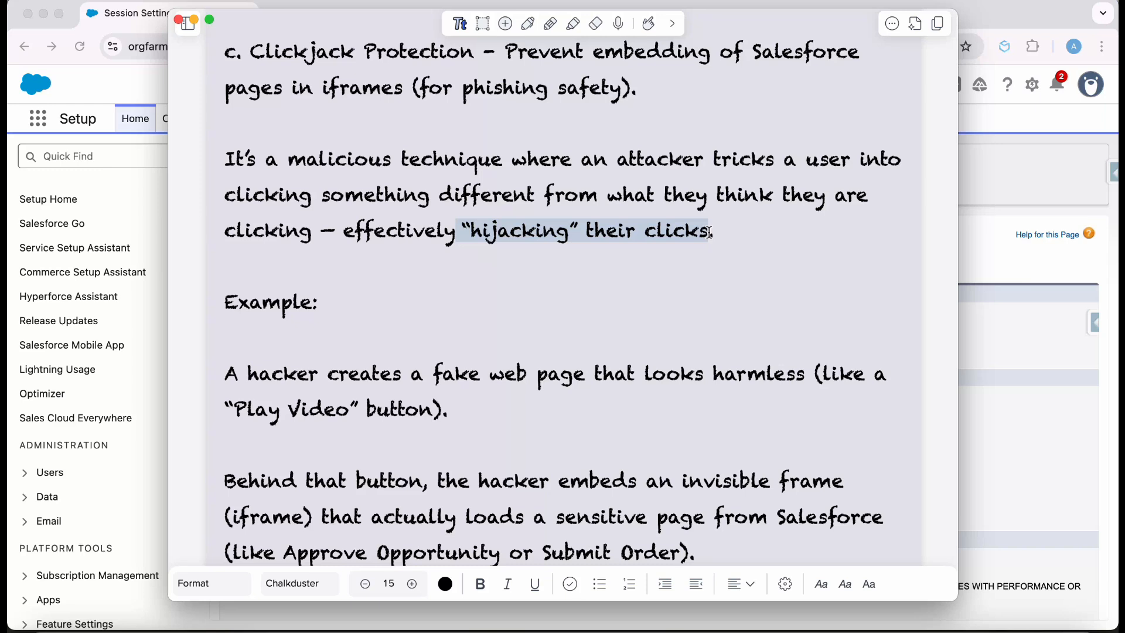
pyautogui.scroll(-5, 492, 417)
pyautogui.moveTo(226, 187); pyautogui.dragTo(459, 236)
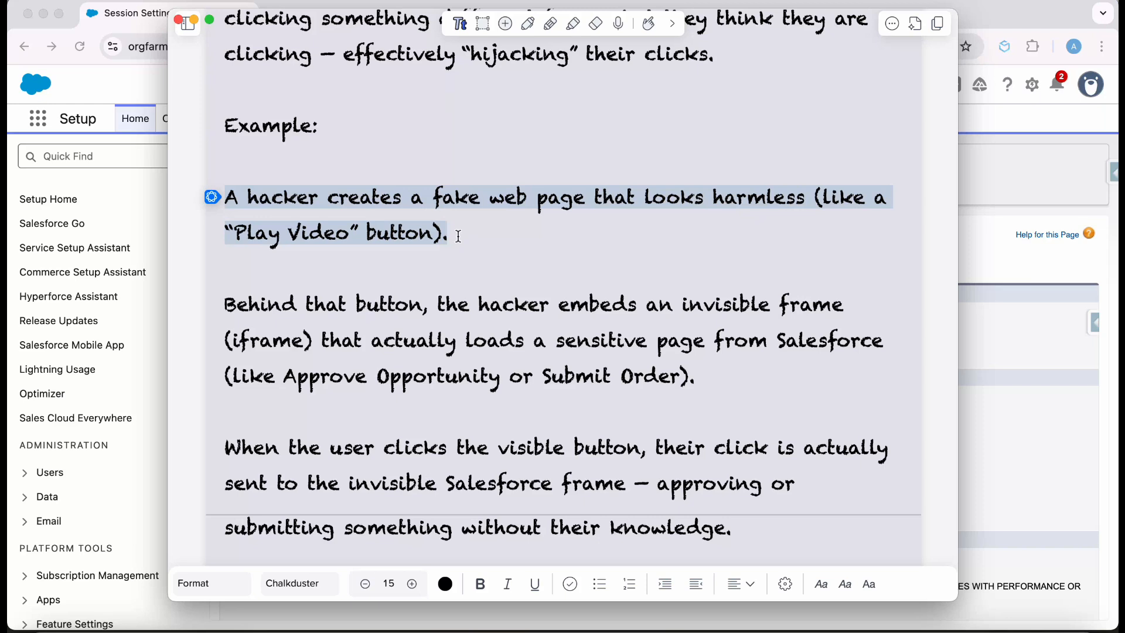
# Highlight the redirected click, UI redressing and iframe protection paragraphs, then return to Session Settings.
pyautogui.scroll(-3, 459, 236)
pyautogui.moveTo(225, 228); pyautogui.dragTo(694, 302)
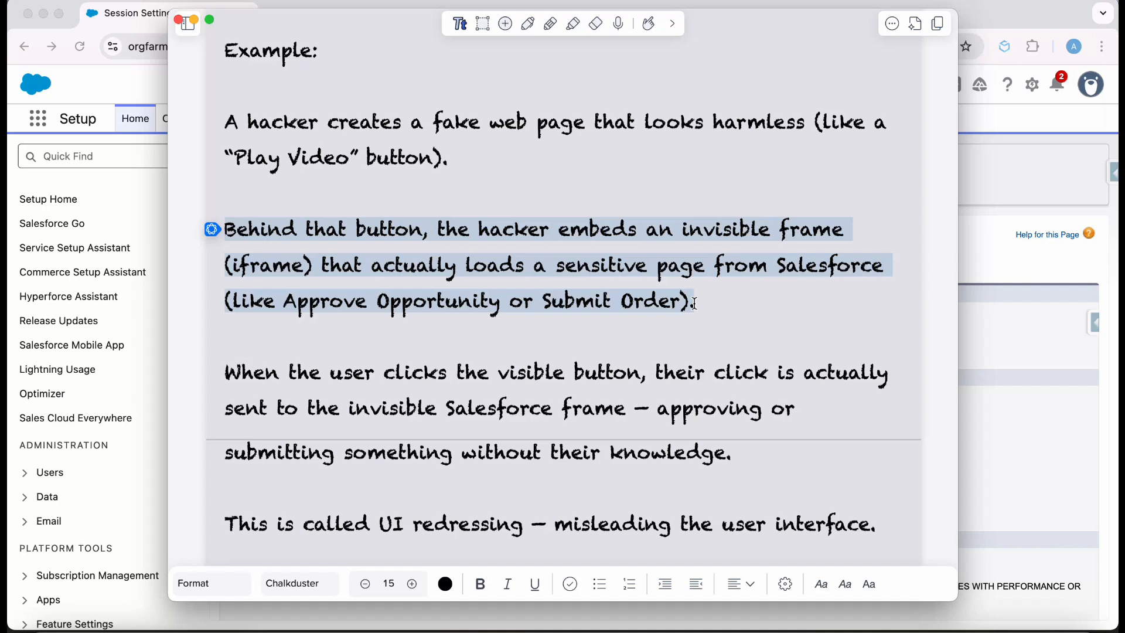
pyautogui.scroll(-3, 694, 302)
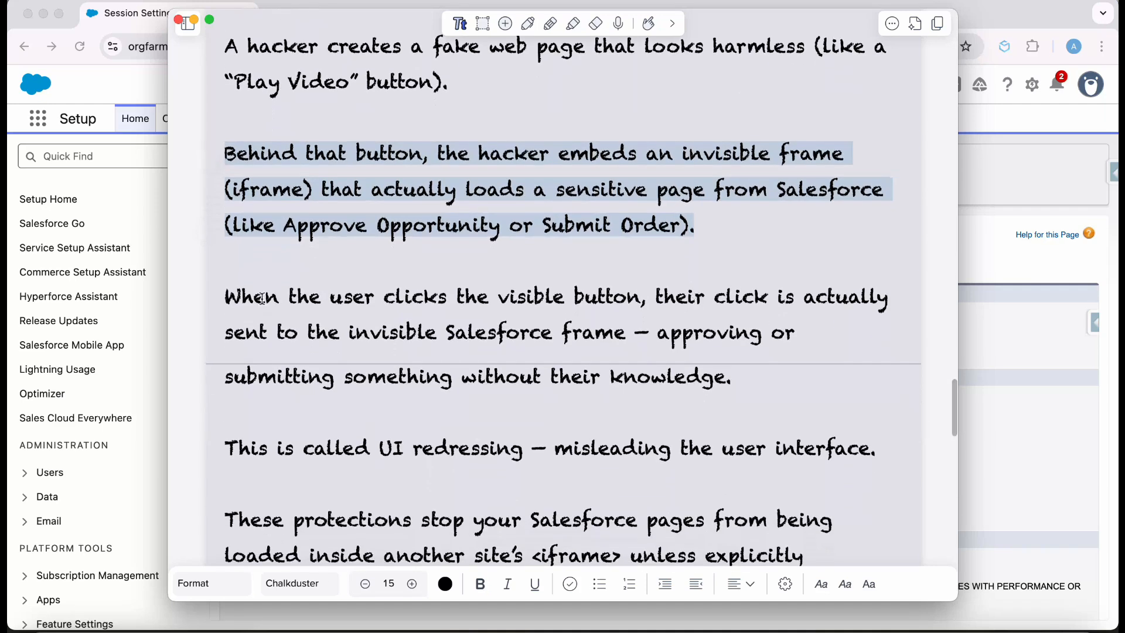
pyautogui.moveTo(223, 297); pyautogui.dragTo(720, 377)
pyautogui.scroll(-3, 435, 358)
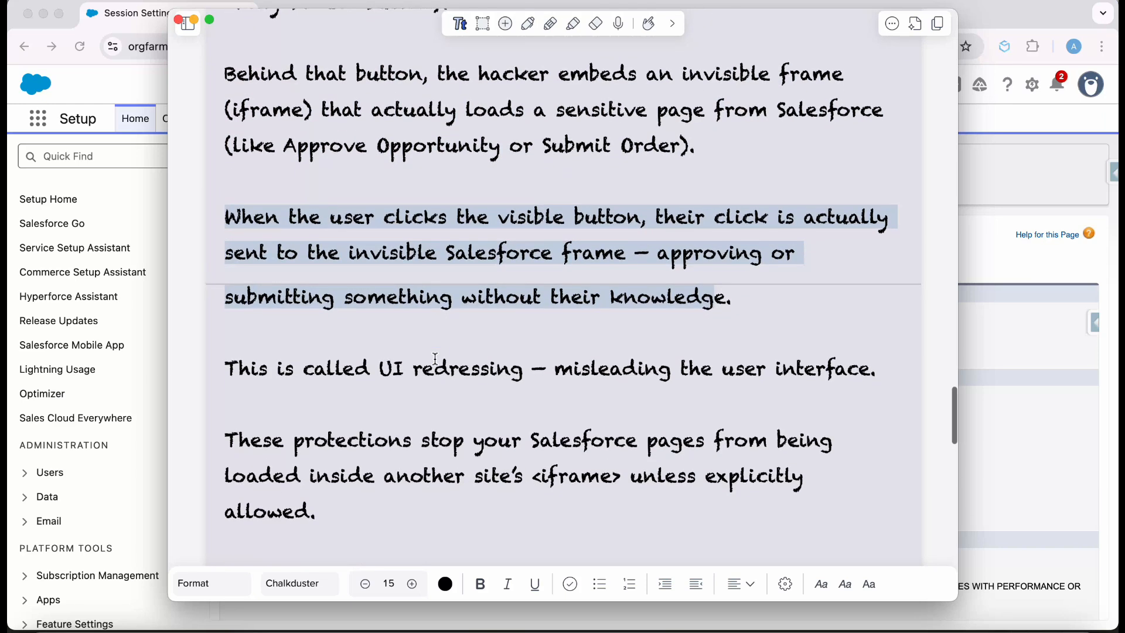
pyautogui.scroll(-2, 612, 389)
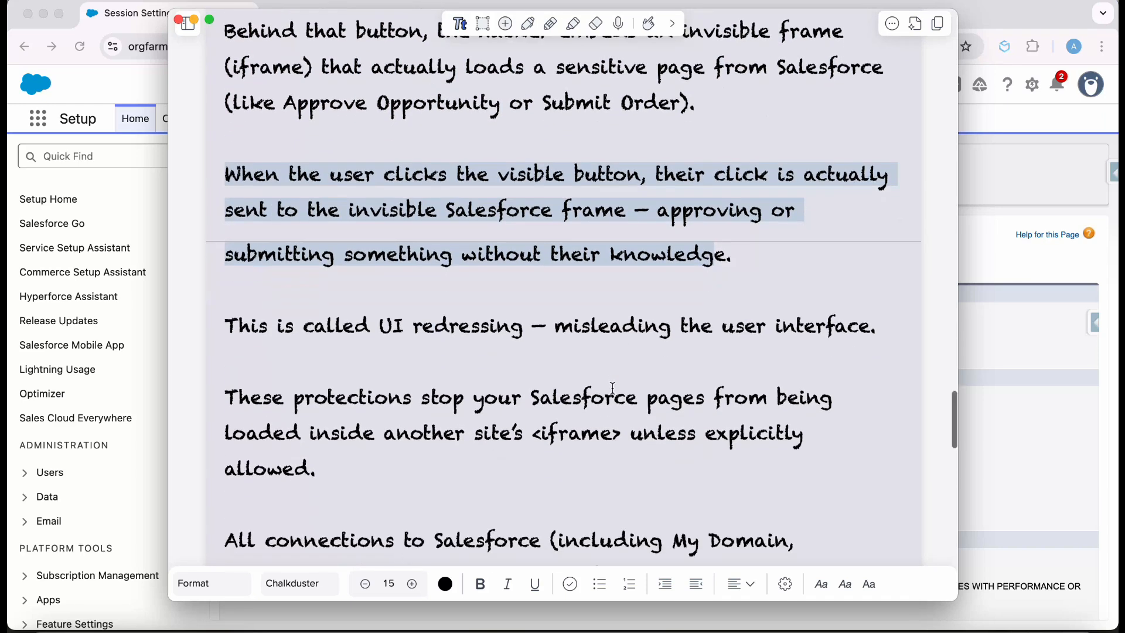
pyautogui.click(212, 305)
pyautogui.moveTo(227, 321); pyautogui.dragTo(873, 327)
pyautogui.click(309, 369)
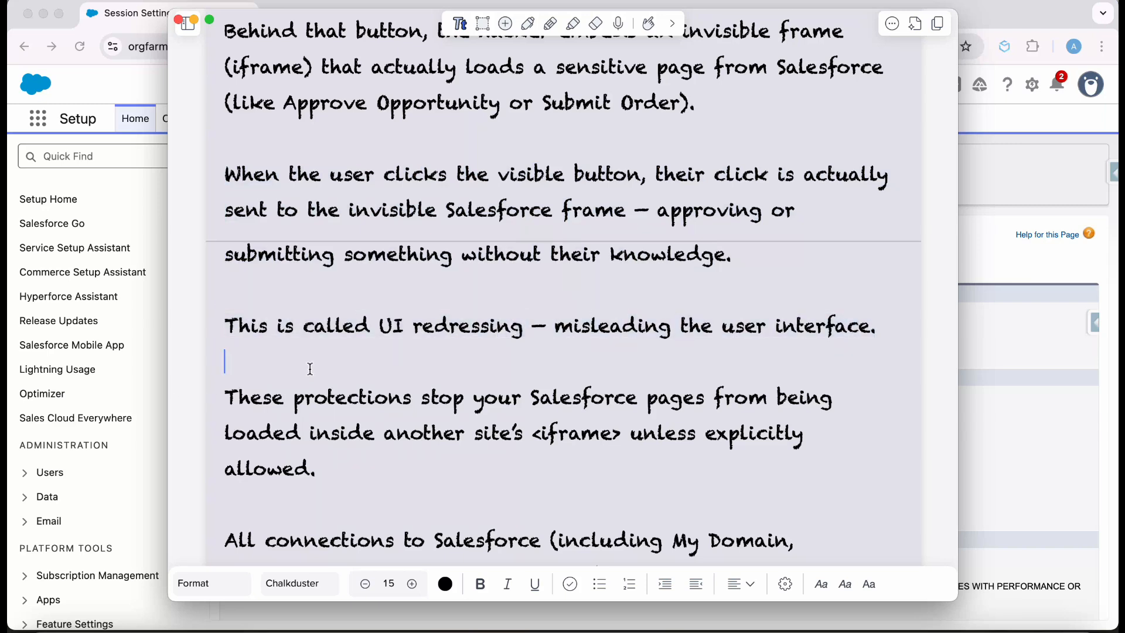
pyautogui.scroll(-4, 310, 369)
pyautogui.moveTo(239, 314); pyautogui.dragTo(379, 386)
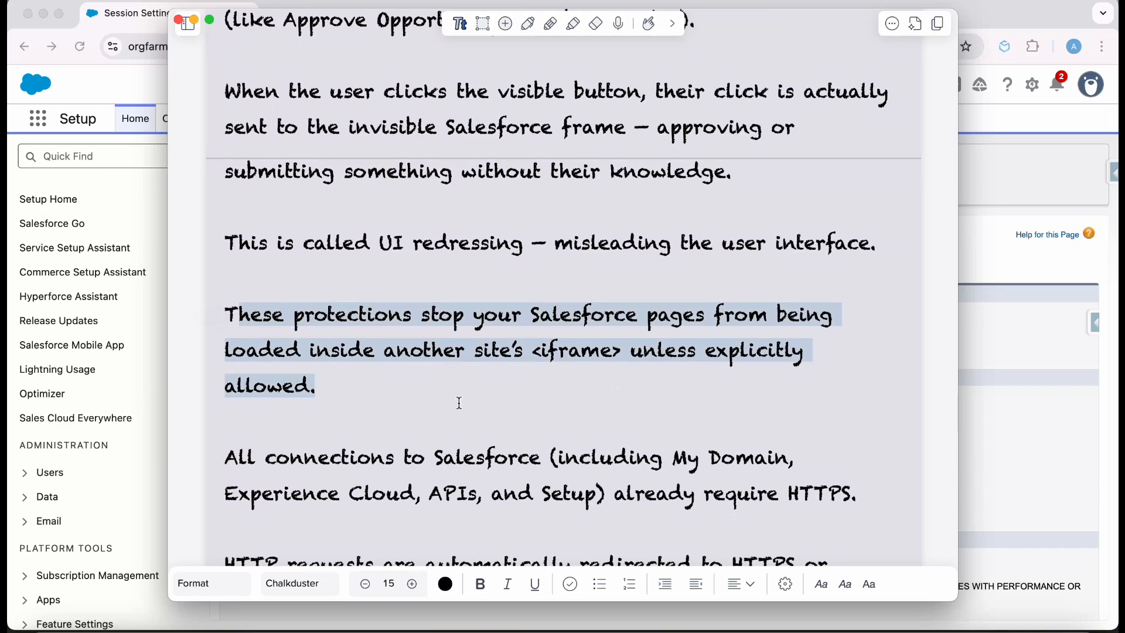
pyautogui.scroll(-2, 459, 403)
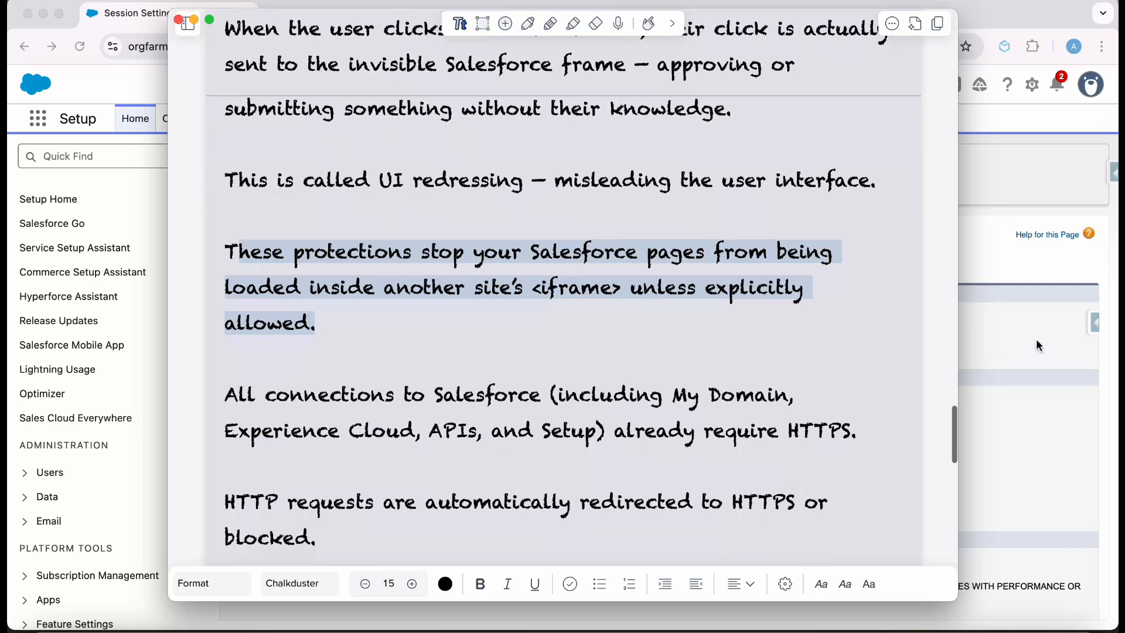
pyautogui.click(1036, 338)
pyautogui.scroll(-5, 287, 486)
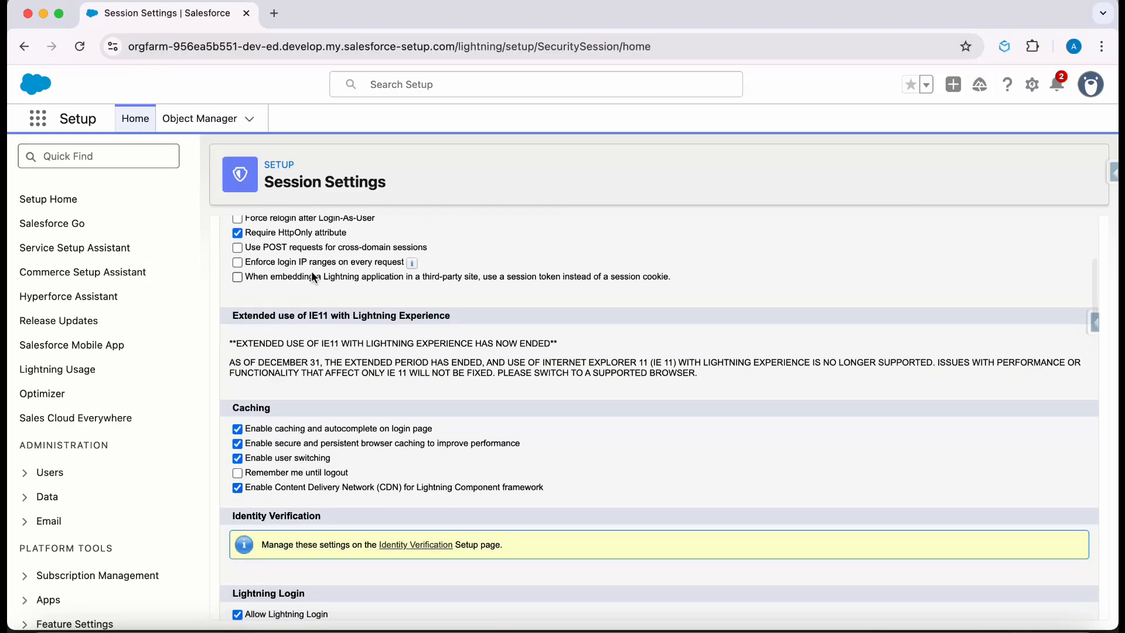
pyautogui.scroll(-5, 313, 272)
pyautogui.scroll(-3, 312, 273)
pyautogui.scroll(1, 281, 298)
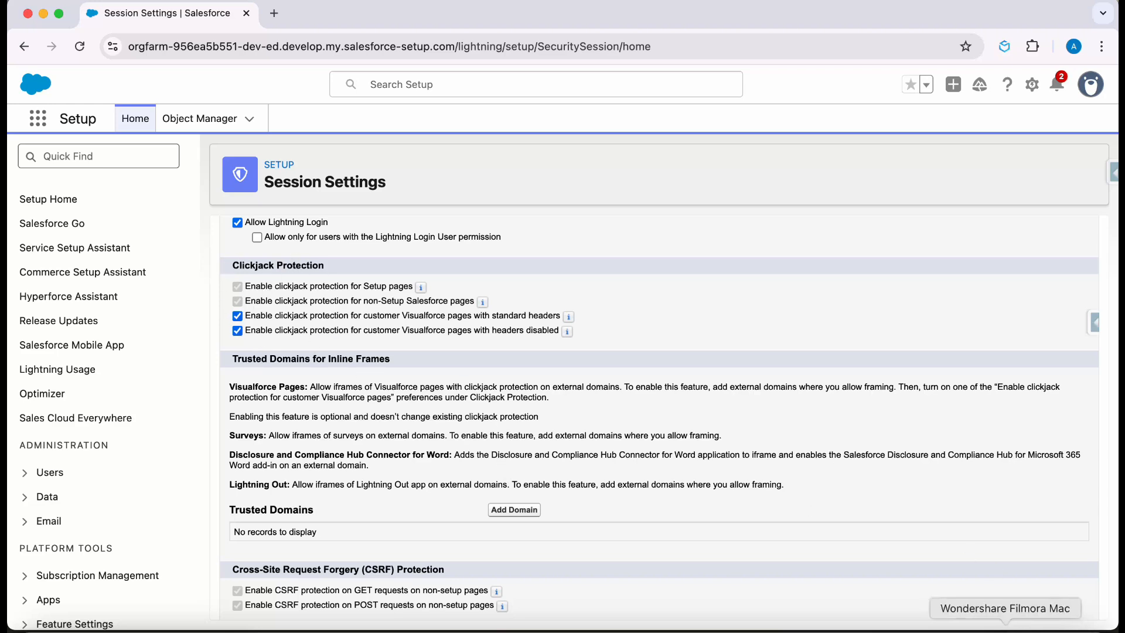
pyautogui.click(974, 624)
pyautogui.click(909, 624)
pyautogui.scroll(-10, 564, 375)
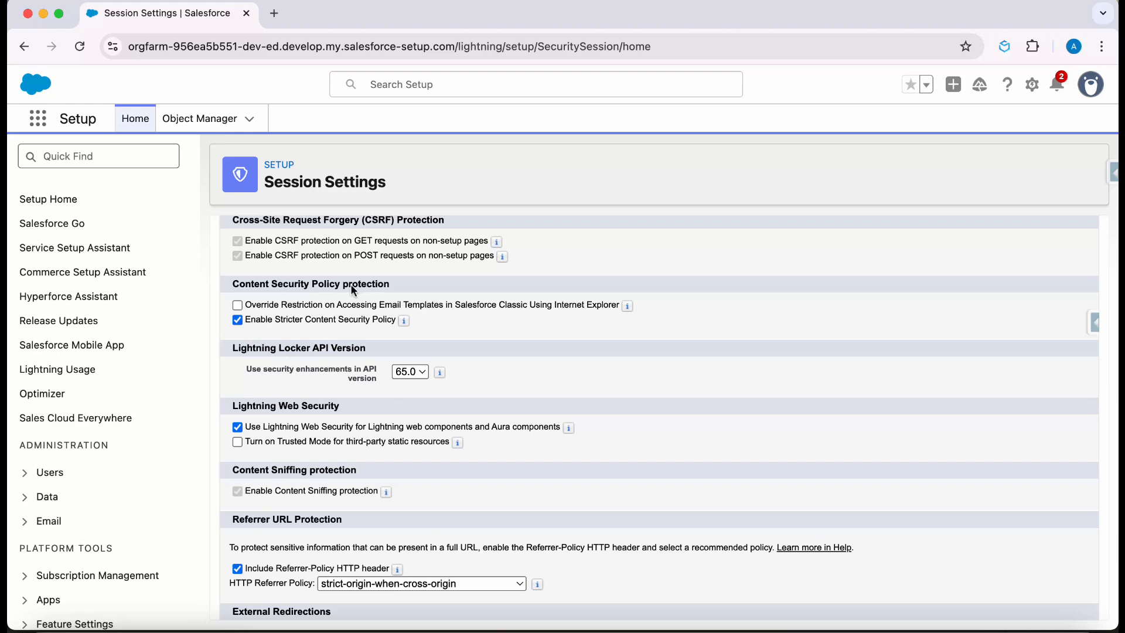
pyautogui.scroll(-10, 445, 457)
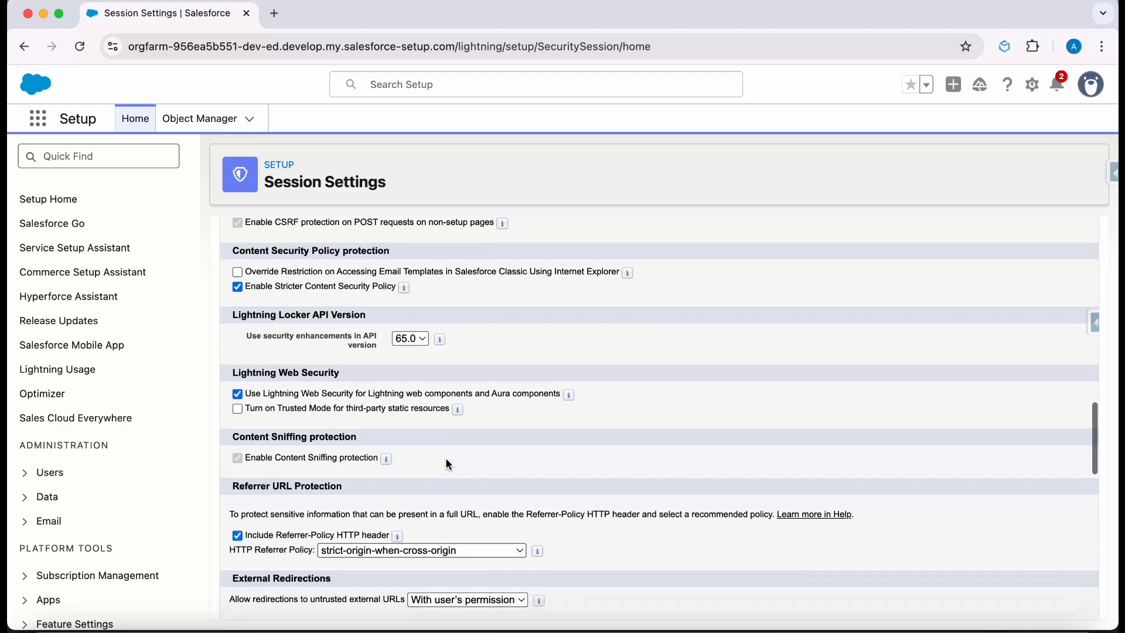
pyautogui.scroll(-1, 727, 318)
pyautogui.scroll(1, 727, 318)
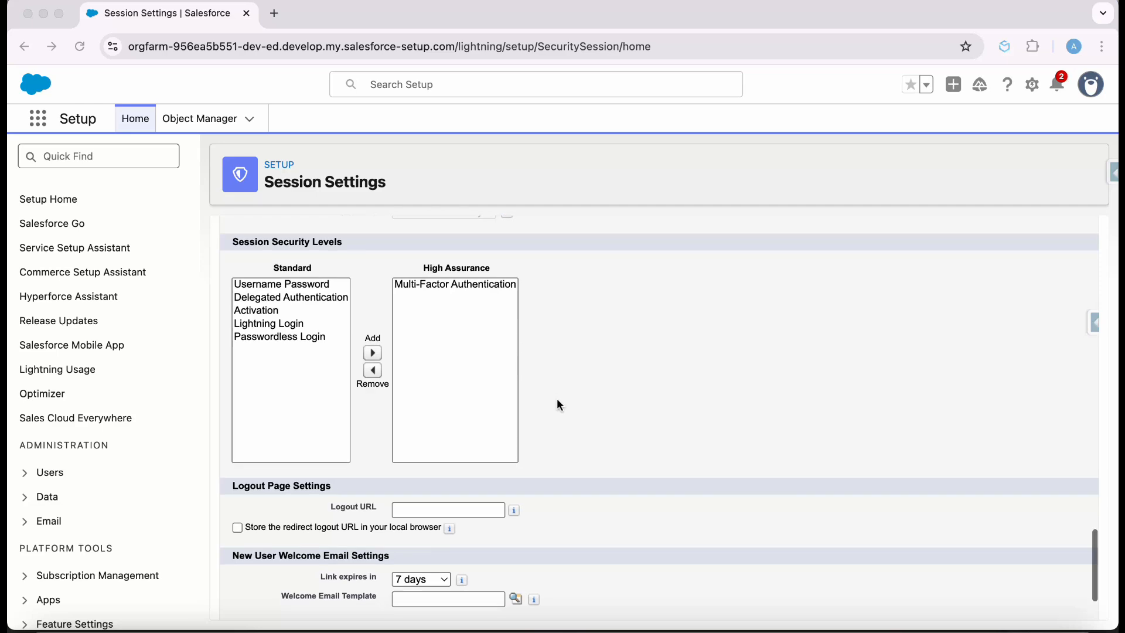
pyautogui.scroll(-3, 556, 399)
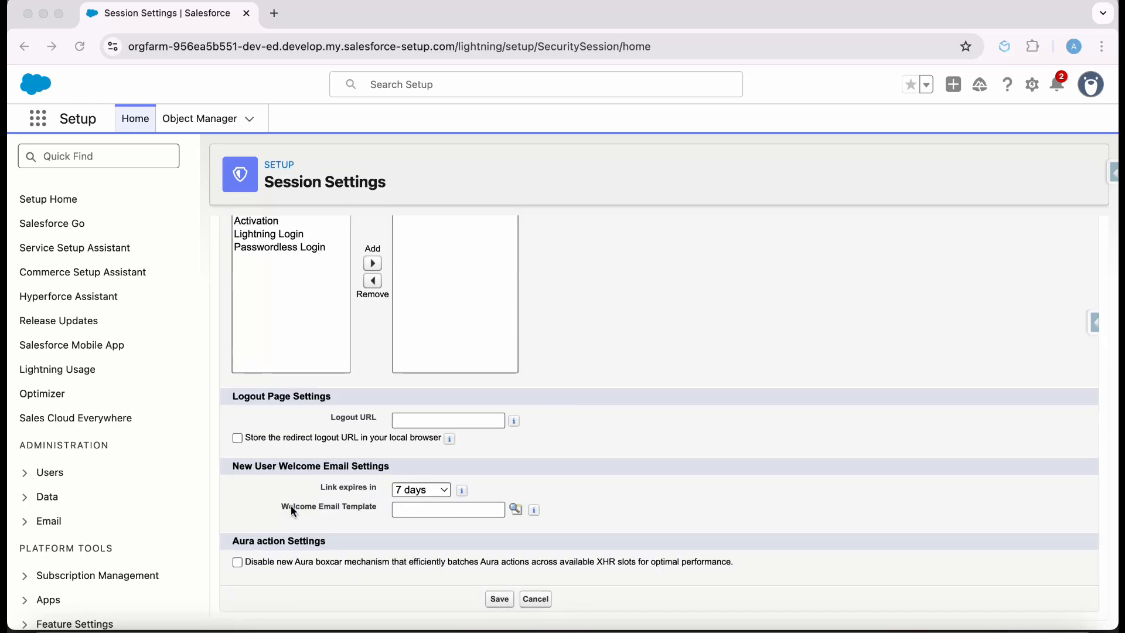
pyautogui.scroll(15, 486, 547)
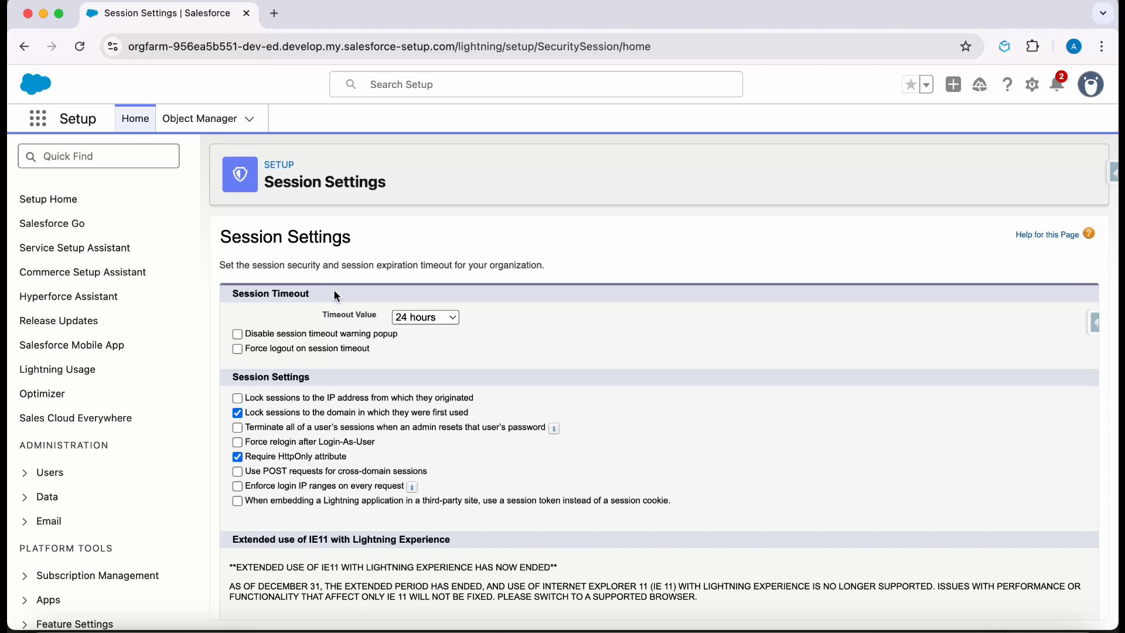
pyautogui.scroll(-1, 334, 294)
pyautogui.moveTo(245, 370)
pyautogui.mouseDown()
pyautogui.moveTo(469, 375)
pyautogui.moveTo(247, 373)
pyautogui.mouseUp()
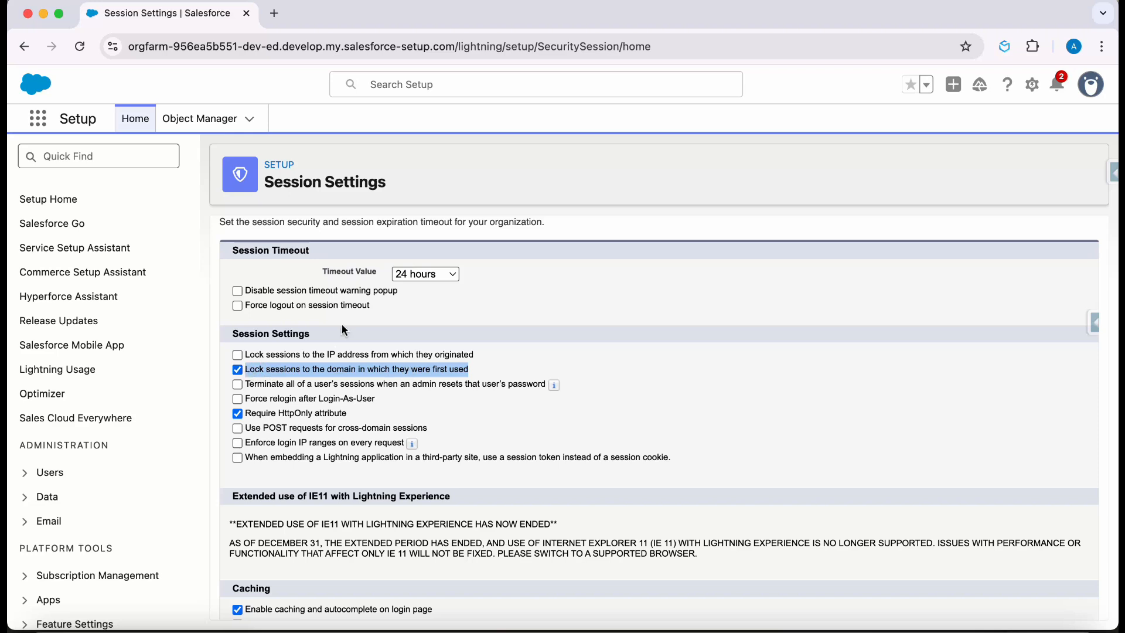
pyautogui.moveTo(322, 46); pyautogui.dragTo(135, 43)
pyautogui.moveTo(133, 41); pyautogui.dragTo(130, 42)
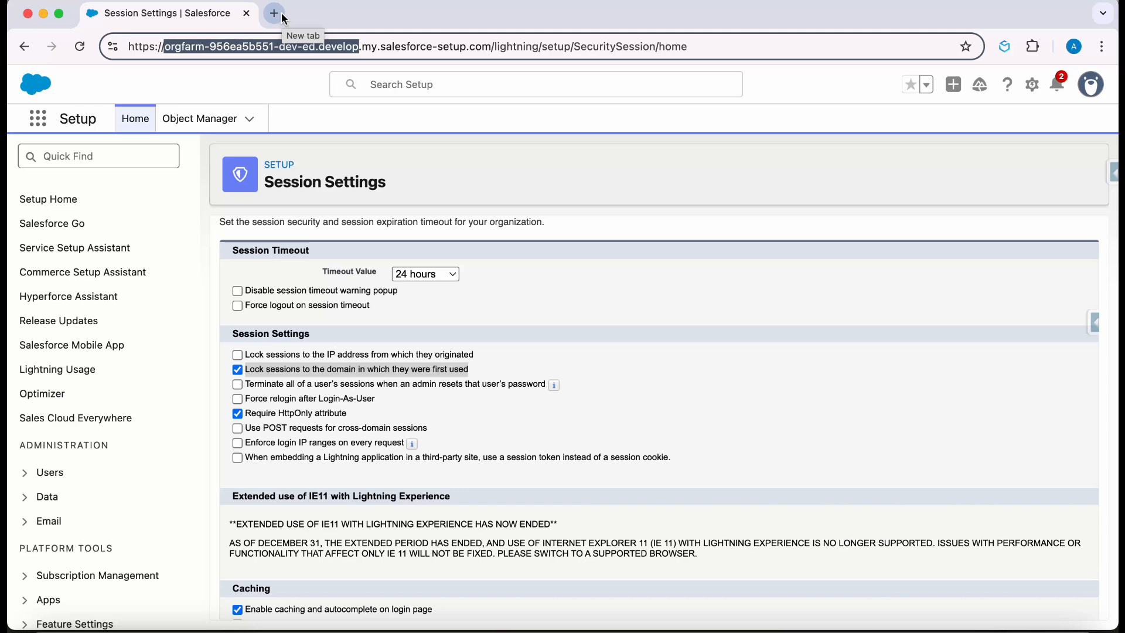
pyautogui.click(280, 376)
pyautogui.moveTo(311, 370); pyautogui.dragTo(468, 373)
pyautogui.click(467, 372)
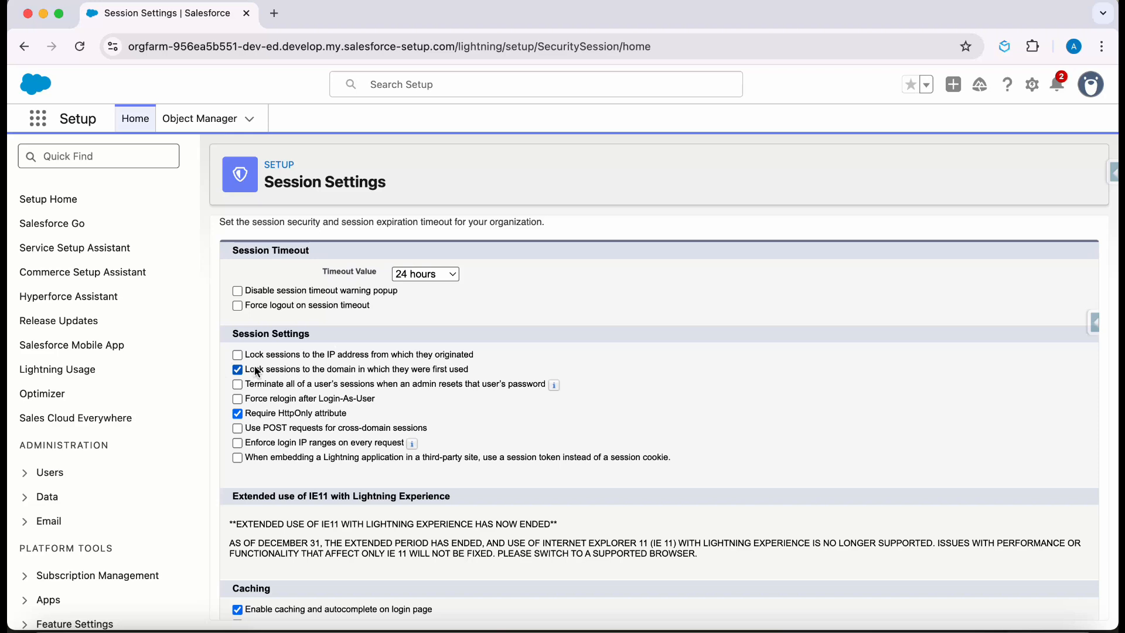
pyautogui.scroll(-10, 254, 365)
pyautogui.moveTo(231, 250); pyautogui.dragTo(308, 277)
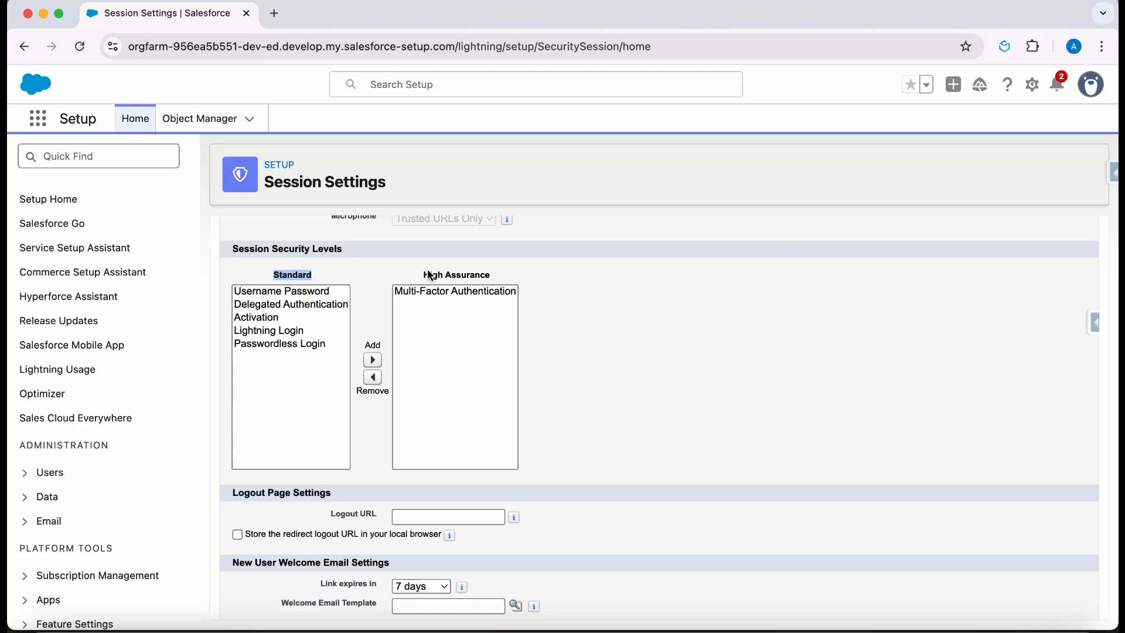
# Select Multi-Factor Authentication in the High Assurance security level list.
pyautogui.click(418, 290)
pyautogui.click(263, 291)
pyautogui.moveTo(262, 295); pyautogui.dragTo(275, 343)
pyautogui.click(388, 249)
pyautogui.click(430, 311)
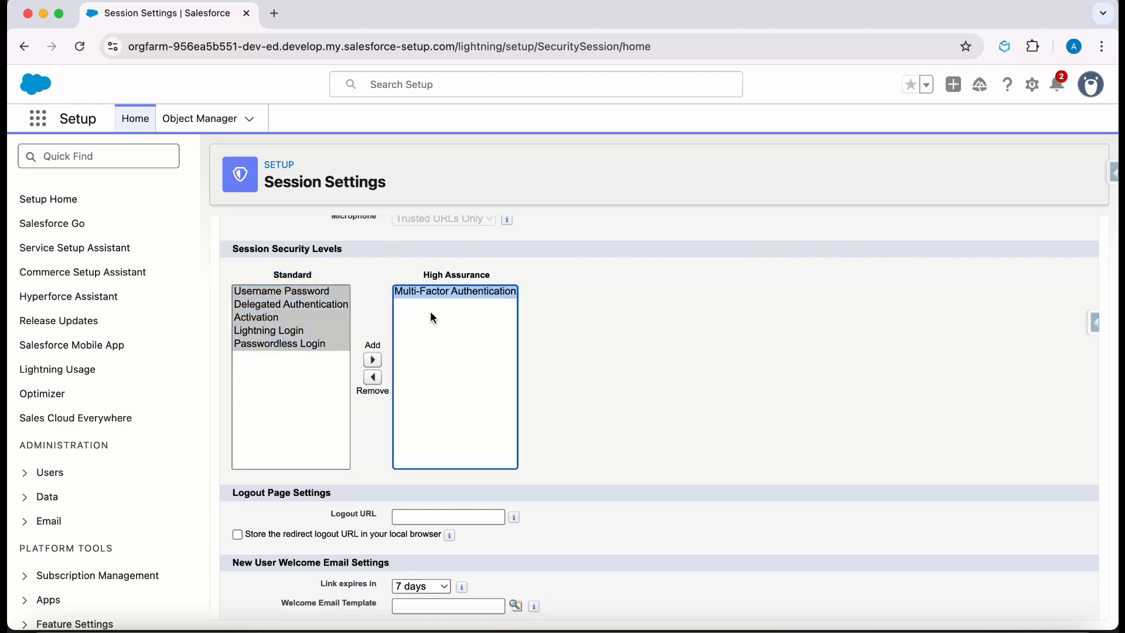
pyautogui.moveTo(411, 275); pyautogui.dragTo(449, 274)
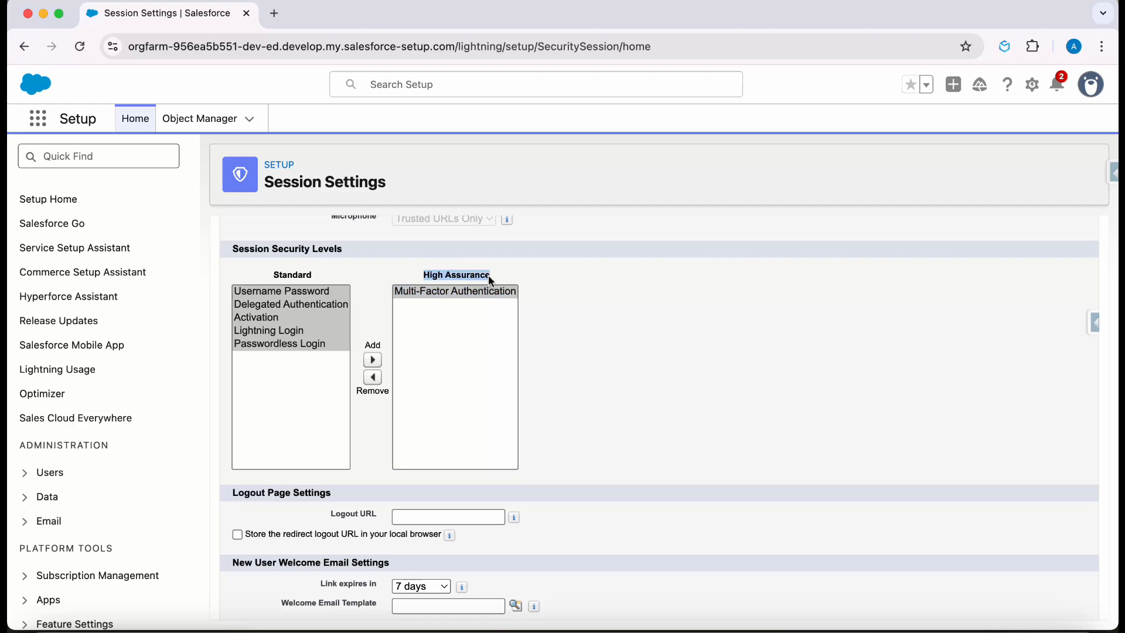
pyautogui.click(539, 322)
pyautogui.click(436, 293)
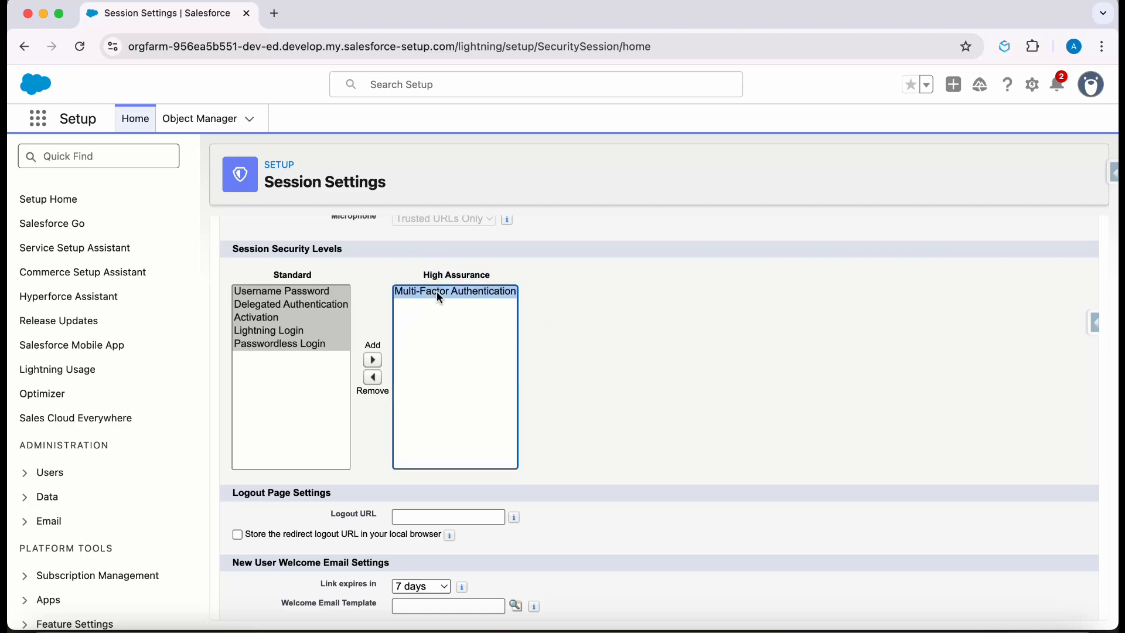
pyautogui.moveTo(426, 282); pyautogui.dragTo(491, 286)
pyautogui.click(463, 290)
pyautogui.click(385, 272)
pyautogui.click(412, 355)
# Move Multi-Factor Authentication to Standard and back to High Assurance, then save Session Settings.
pyautogui.click(373, 378)
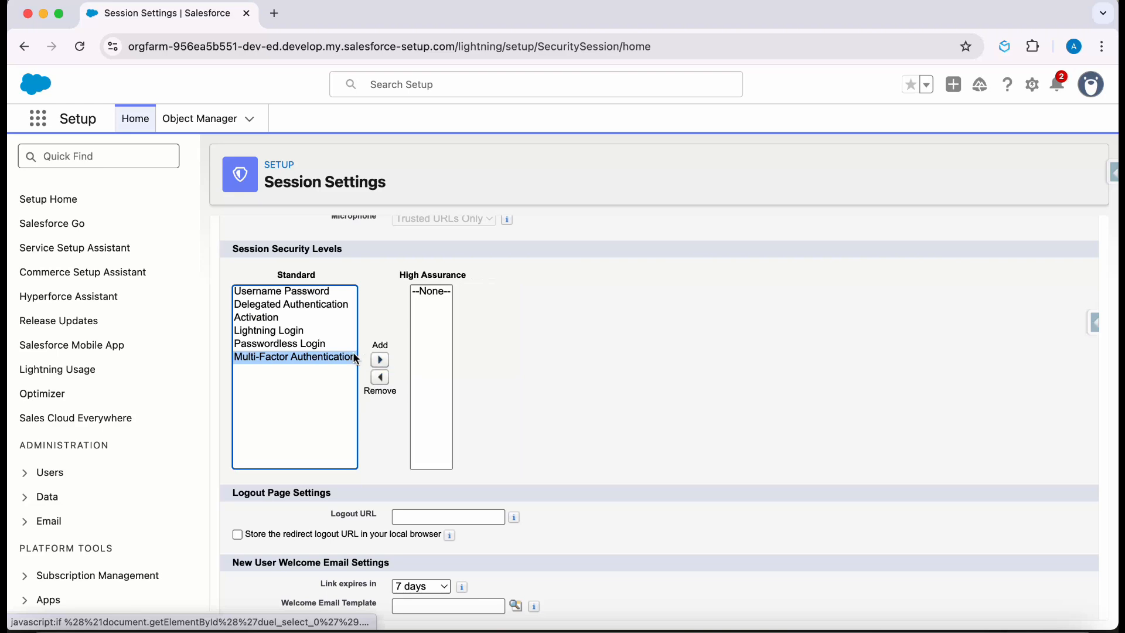
pyautogui.click(373, 359)
pyautogui.click(605, 304)
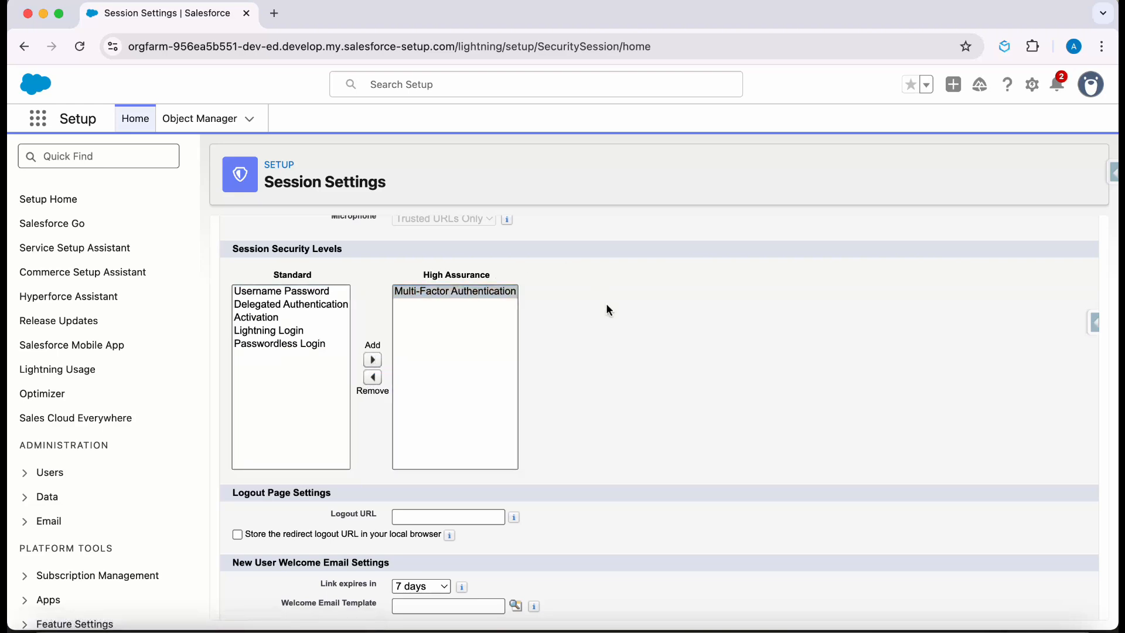
pyautogui.scroll(-2, 606, 304)
pyautogui.click(496, 598)
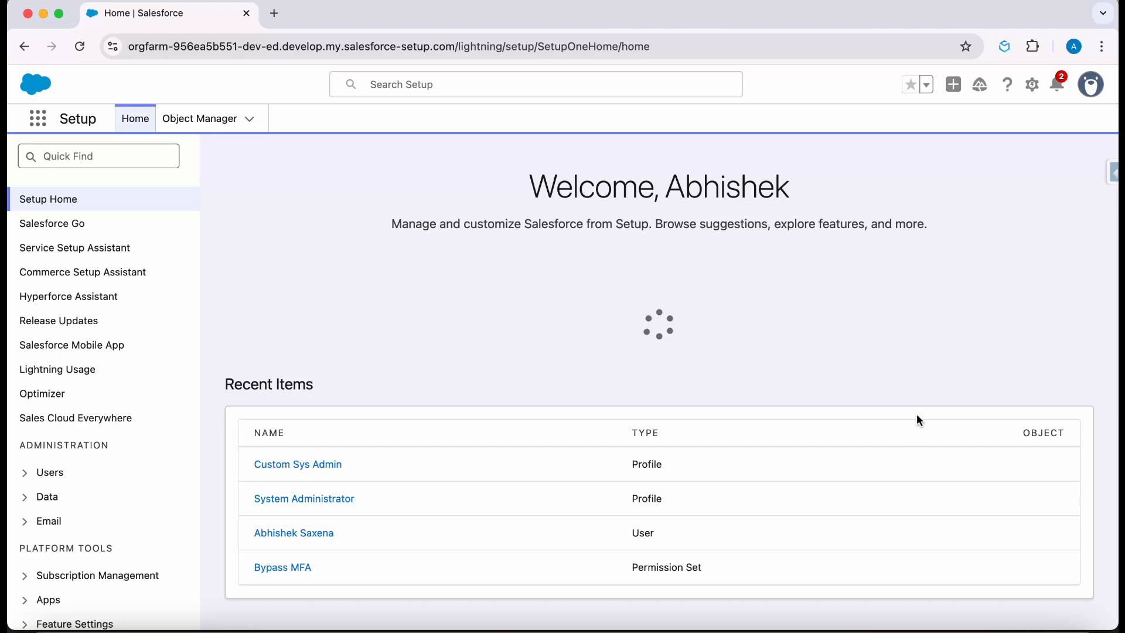
# In Notability, highlight the note paragraphs stating that connections require HTTPS.
pyautogui.click(976, 622)
pyautogui.tripleClick(484, 342)
pyautogui.click(409, 379)
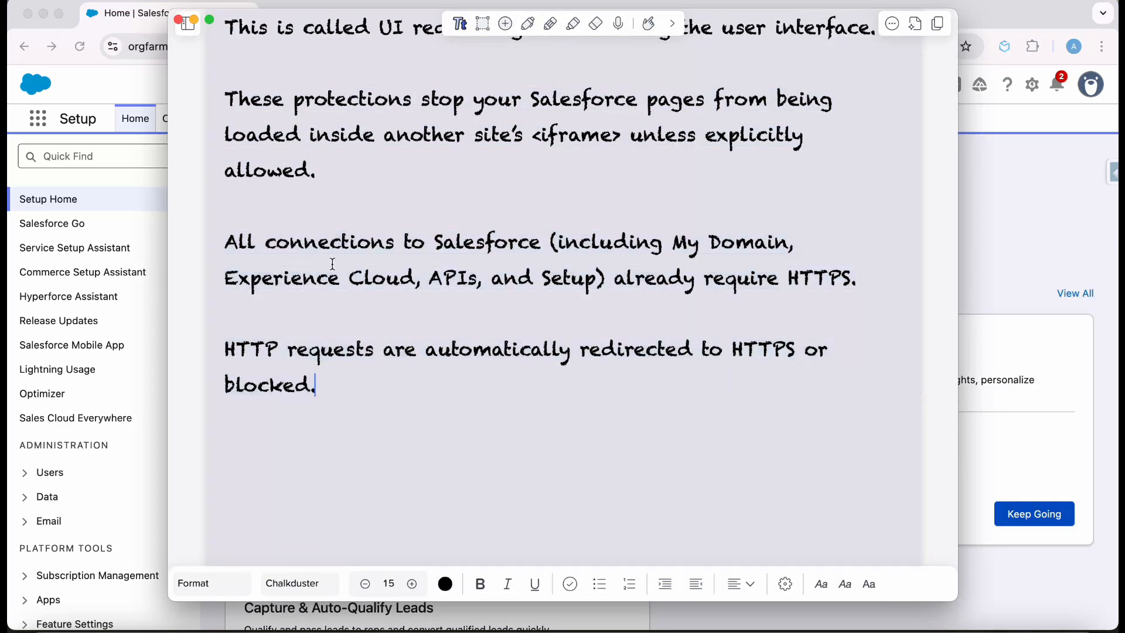
pyautogui.moveTo(240, 241); pyautogui.dragTo(405, 310)
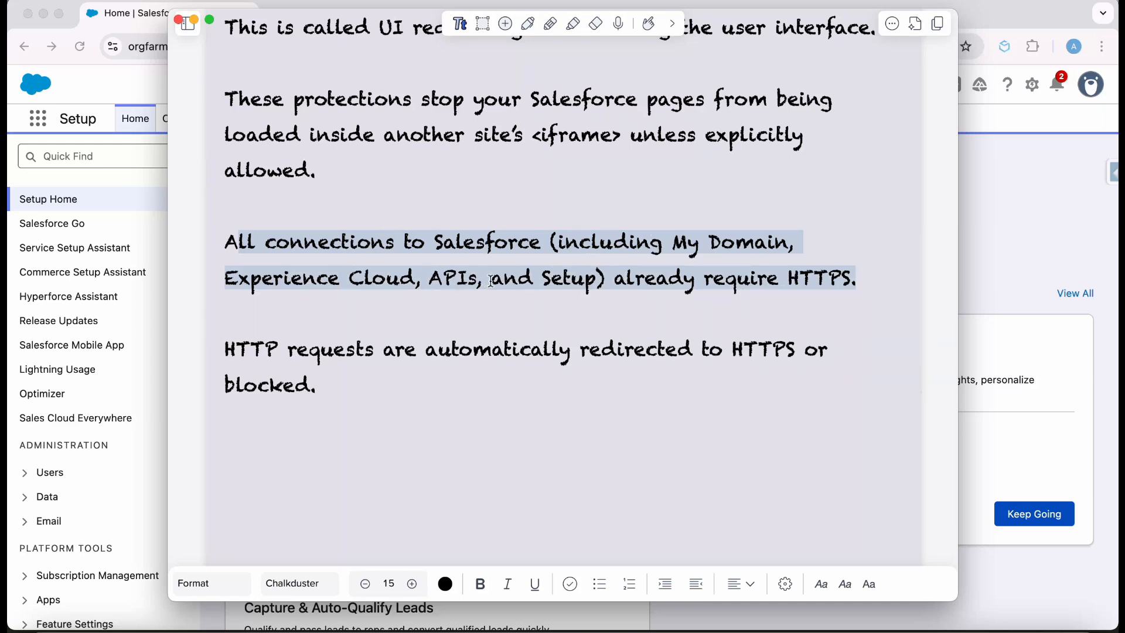
pyautogui.click(498, 306)
pyautogui.moveTo(865, 272); pyautogui.dragTo(216, 244)
# Reload the Salesforce Setup Home page in Chrome from its web address.
pyautogui.click(121, 83)
pyautogui.click(140, 50)
pyautogui.click(141, 49)
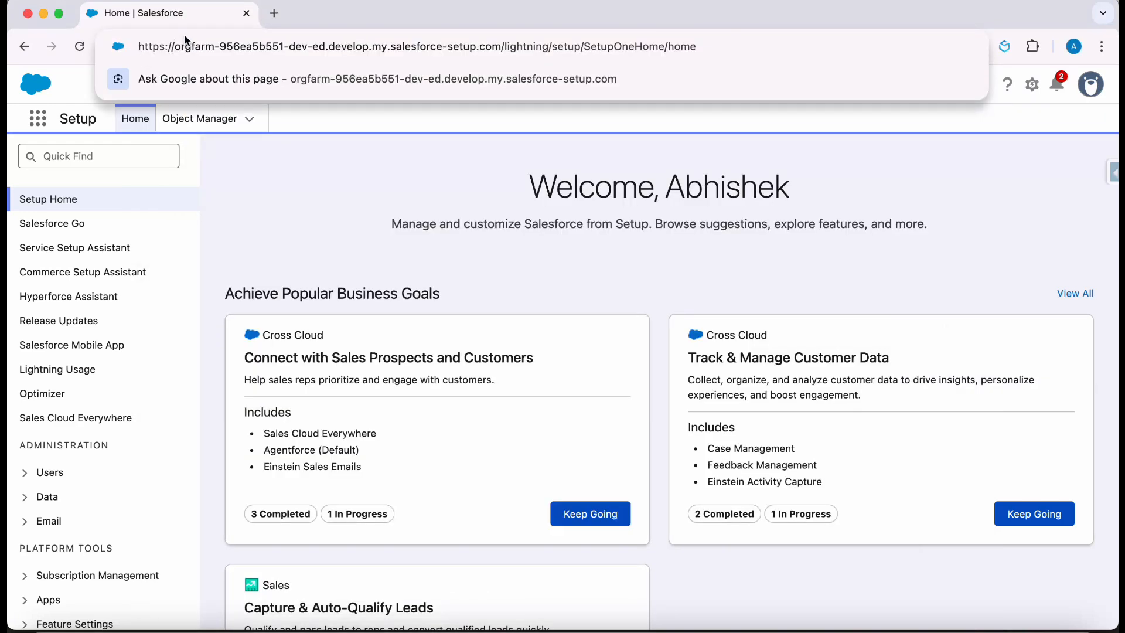
pyautogui.press('Return')
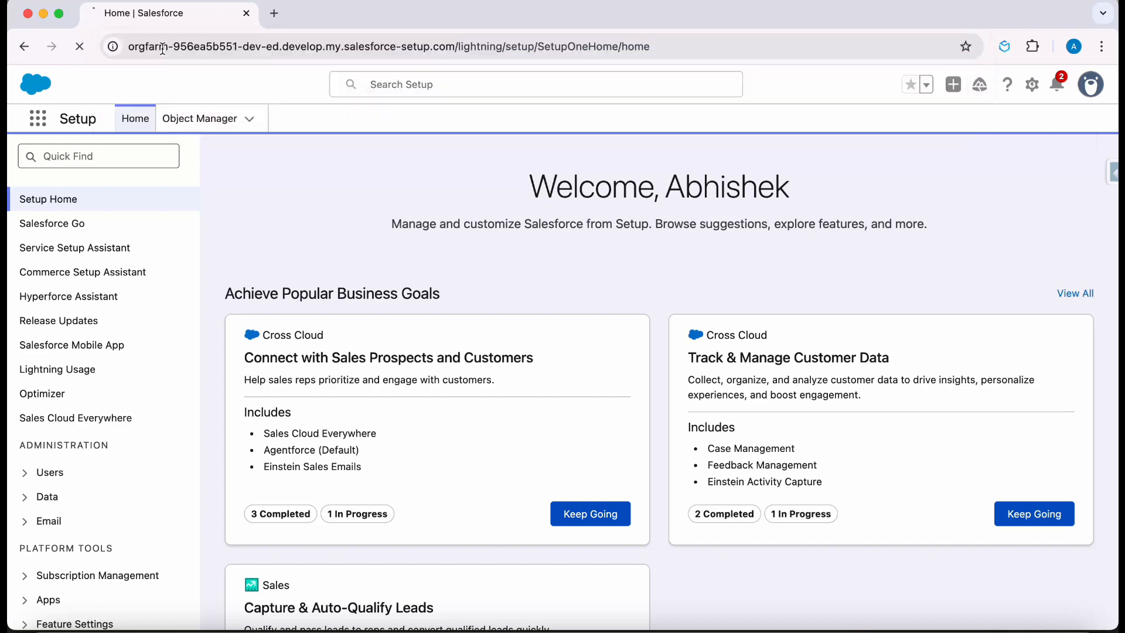
pyautogui.click(164, 53)
pyautogui.click(164, 52)
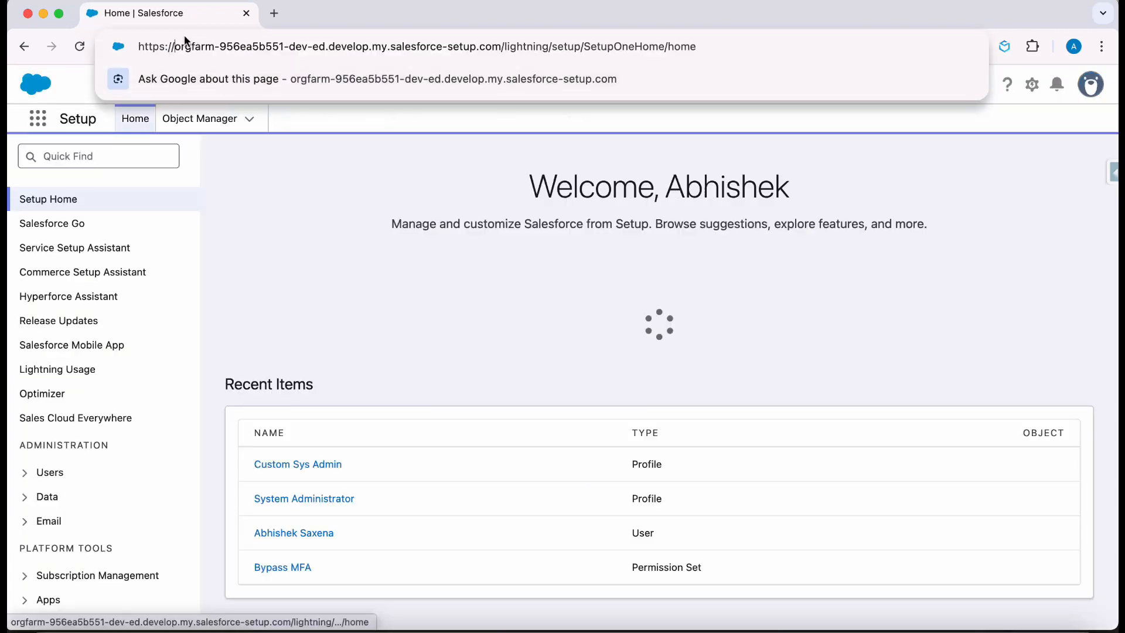
# Back in Notability, highlight the sentence about HTTP requests being redirected.
pyautogui.click(974, 620)
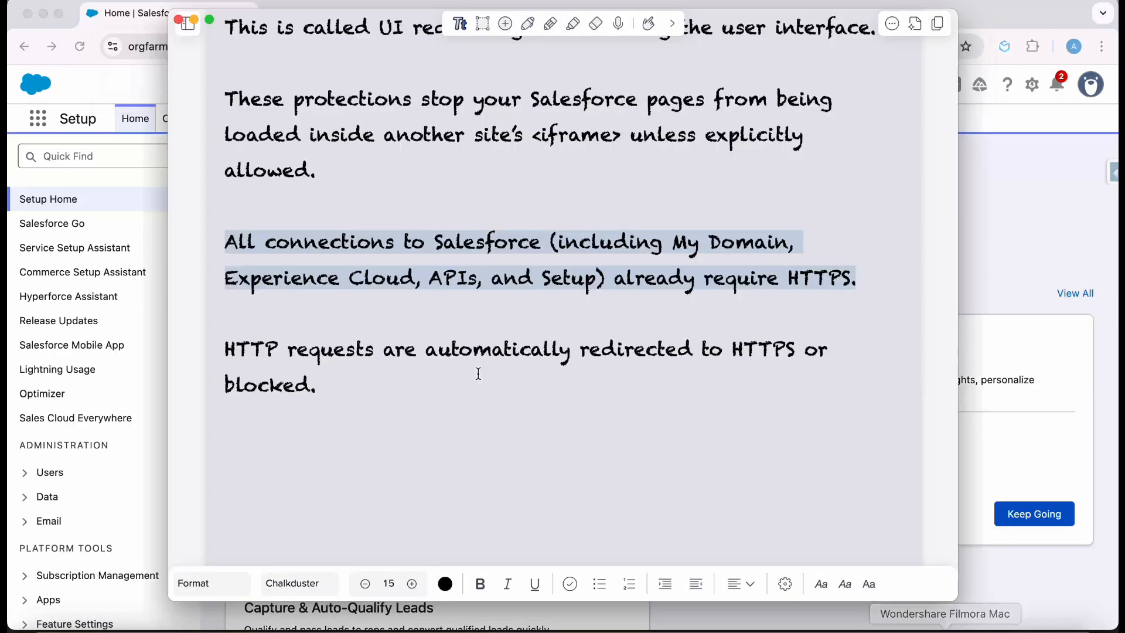
pyautogui.moveTo(320, 386); pyautogui.dragTo(214, 347)
pyautogui.click(384, 349)
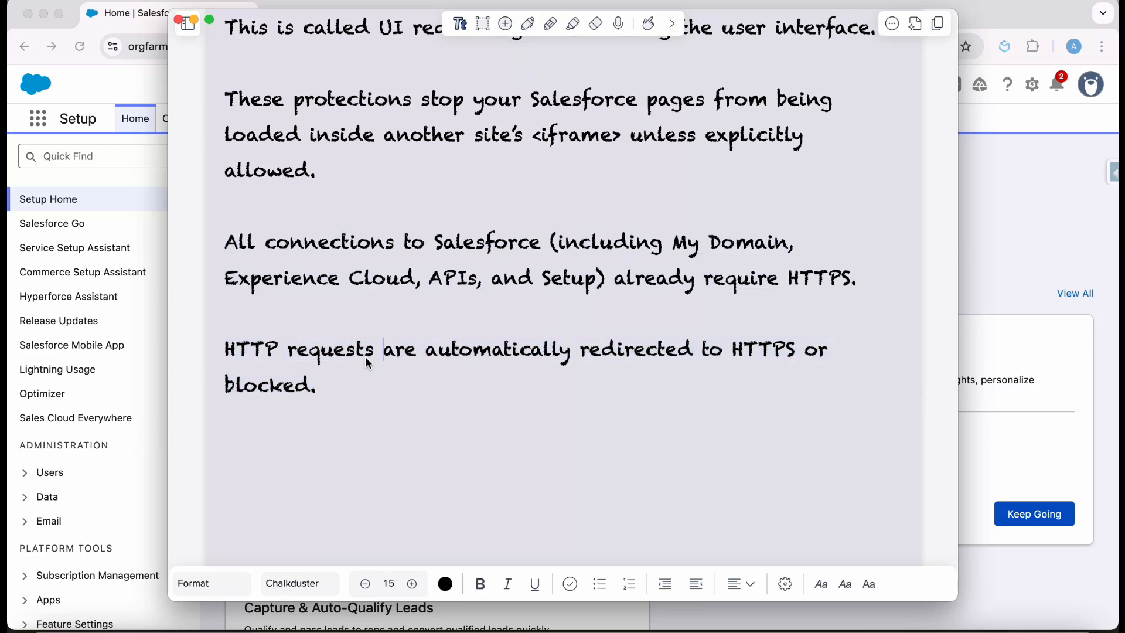